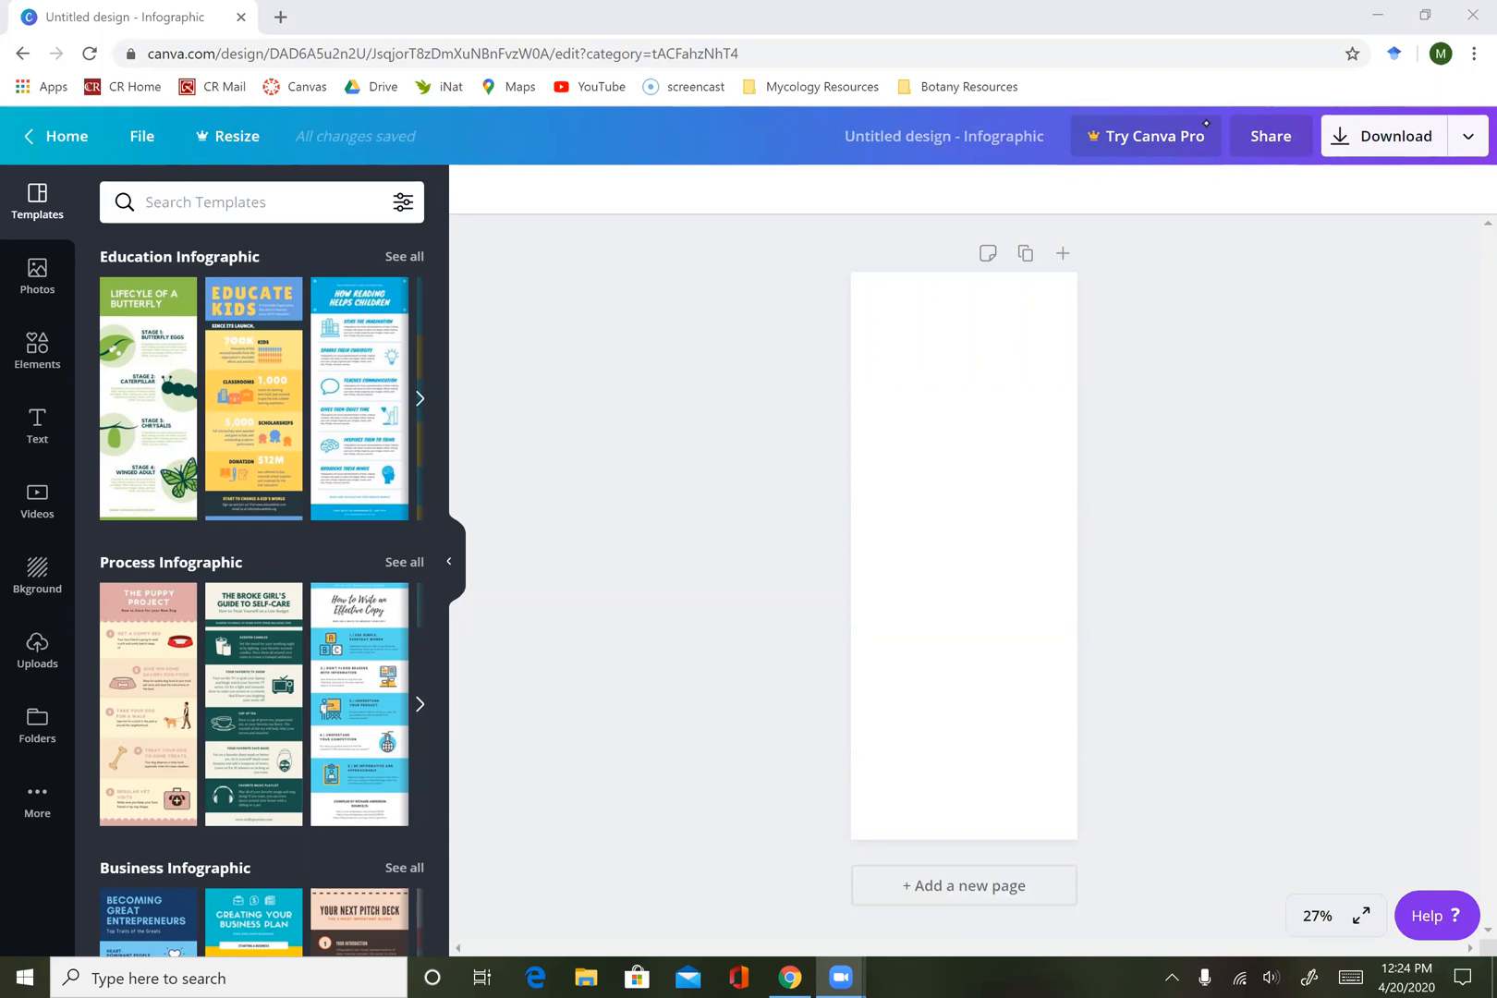
Browse the infographic templates across the Education, Process, Business, Timeline and Charity categories and all results.
scroll(263, 592, down, 3)
scroll(263, 592, up, 2)
scroll(264, 591, up, 1)
click(420, 392)
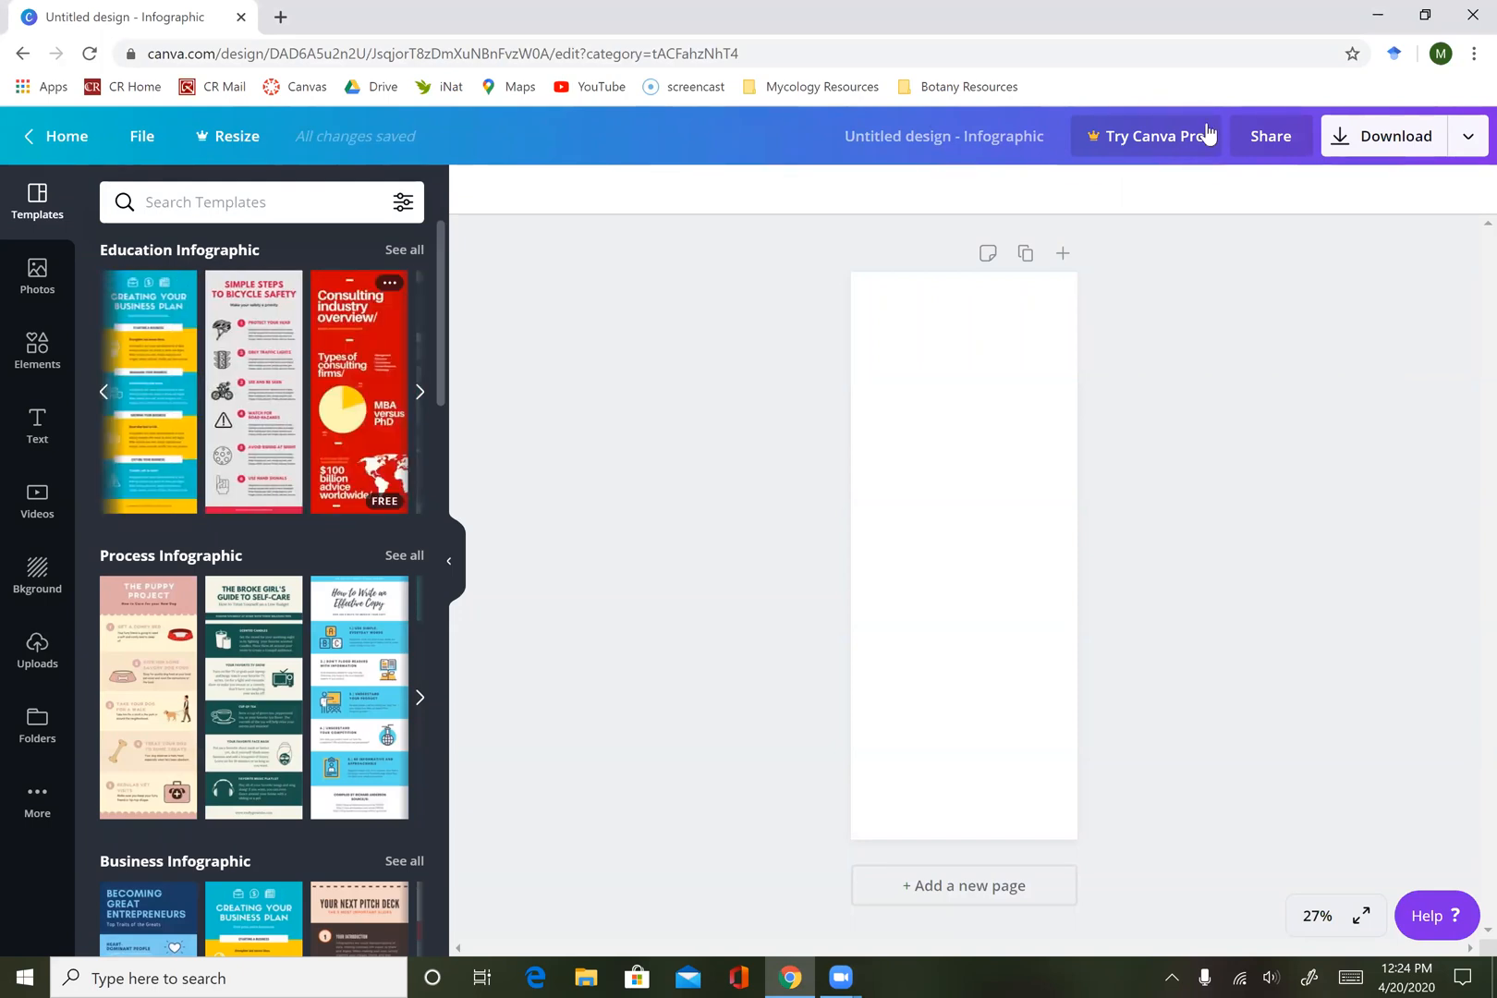
click(419, 391)
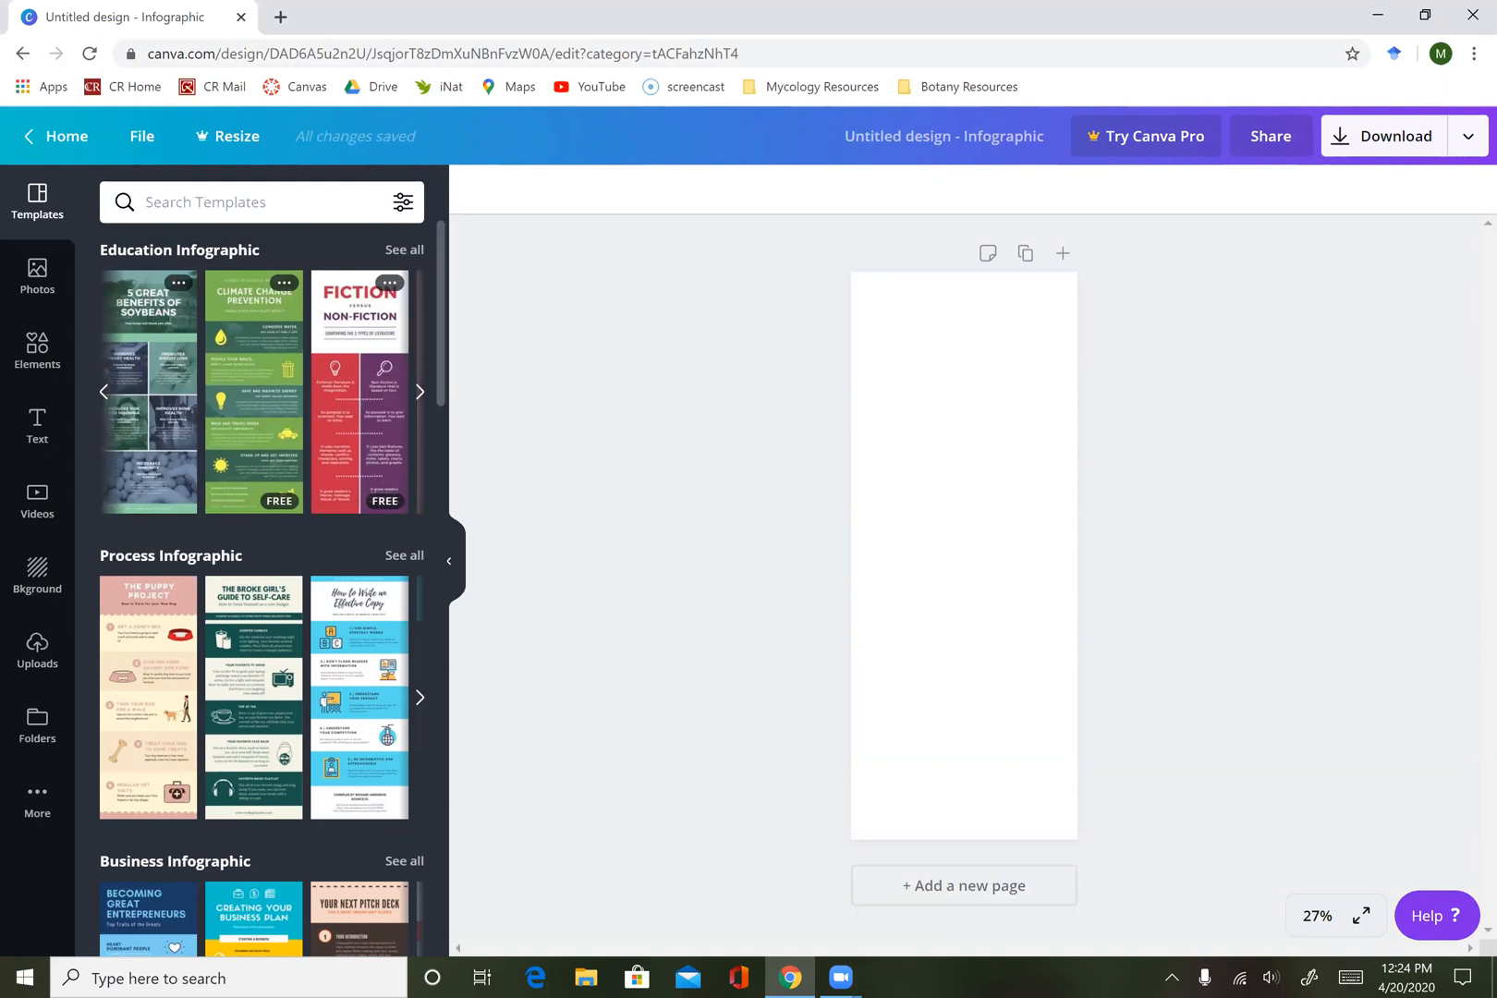
scroll(268, 555, down, 5)
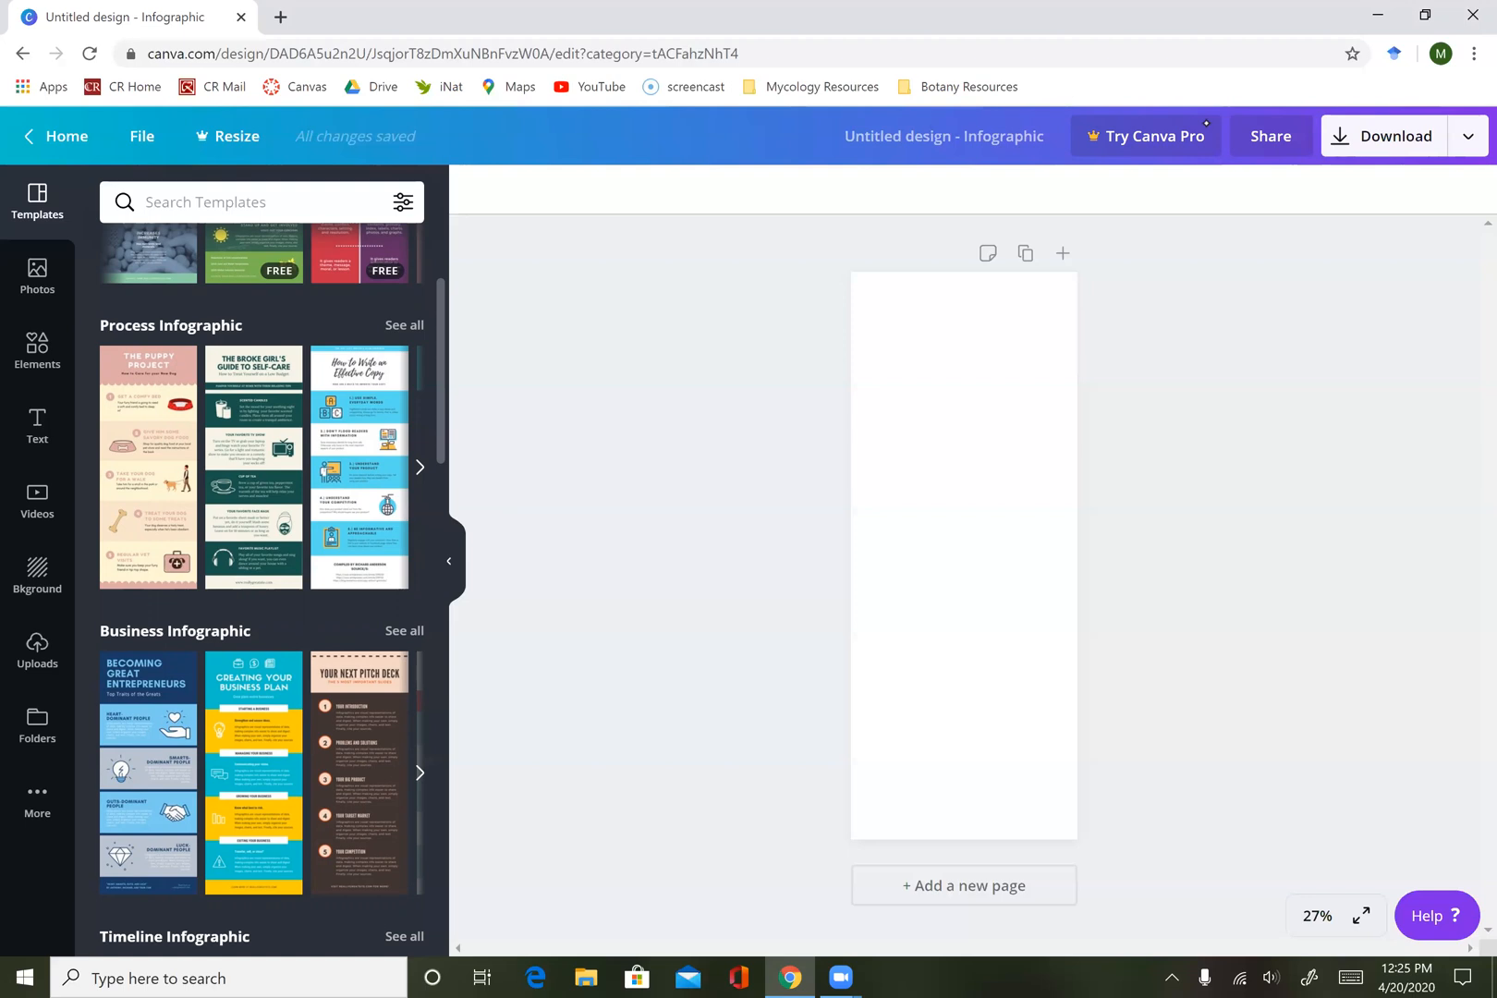
scroll(259, 592, down, 3)
scroll(259, 592, down, 5)
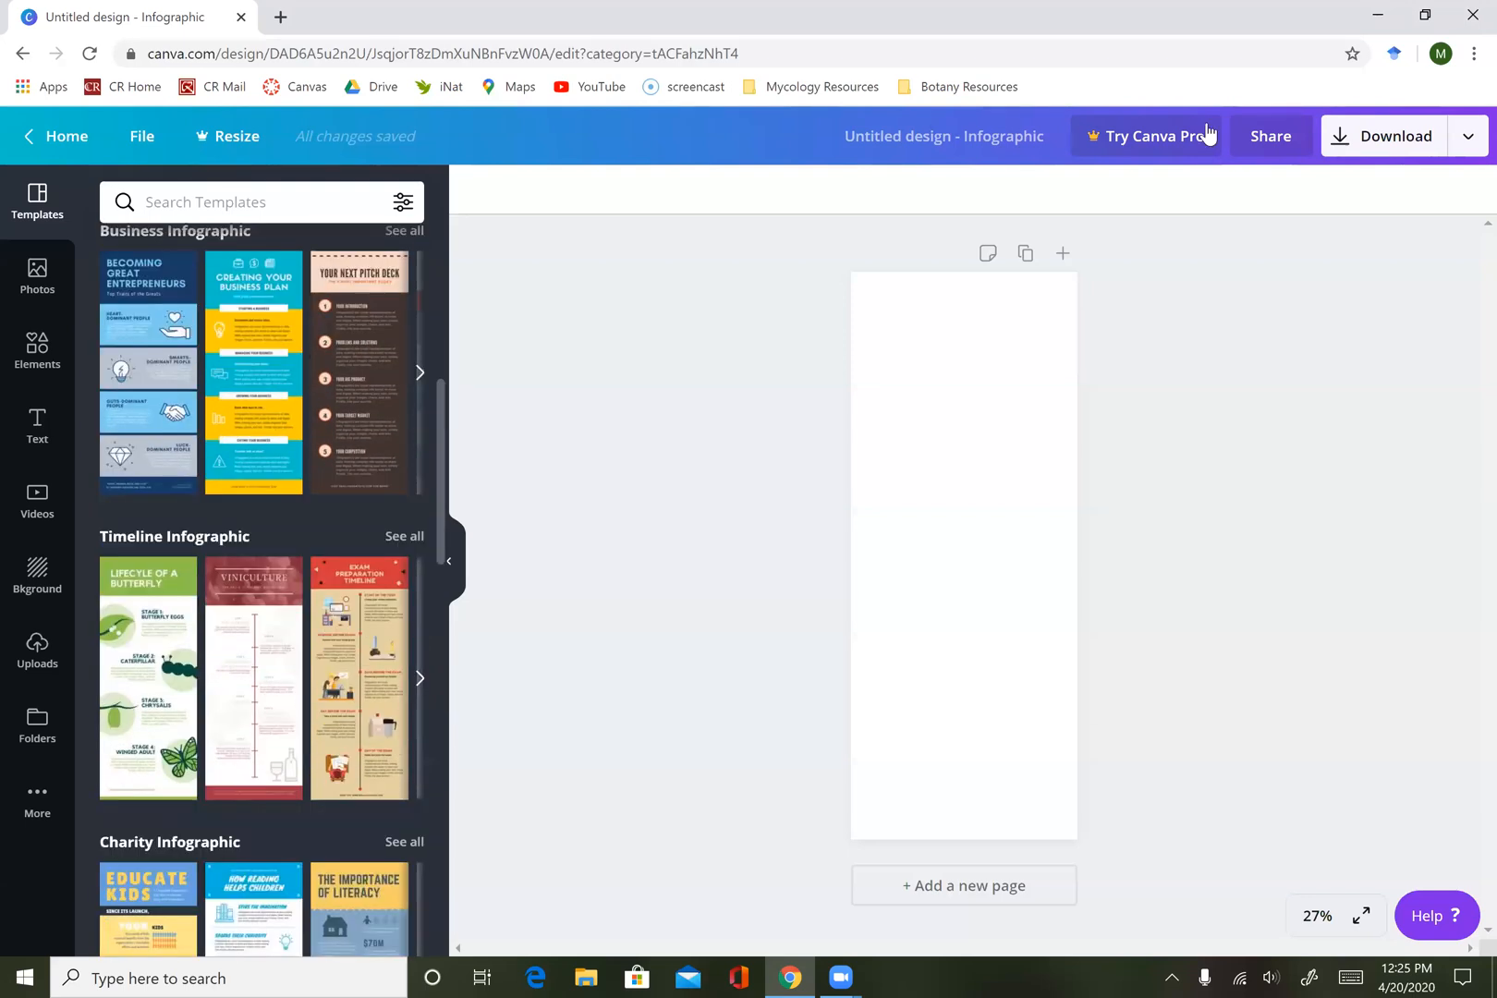
scroll(259, 592, down, 2)
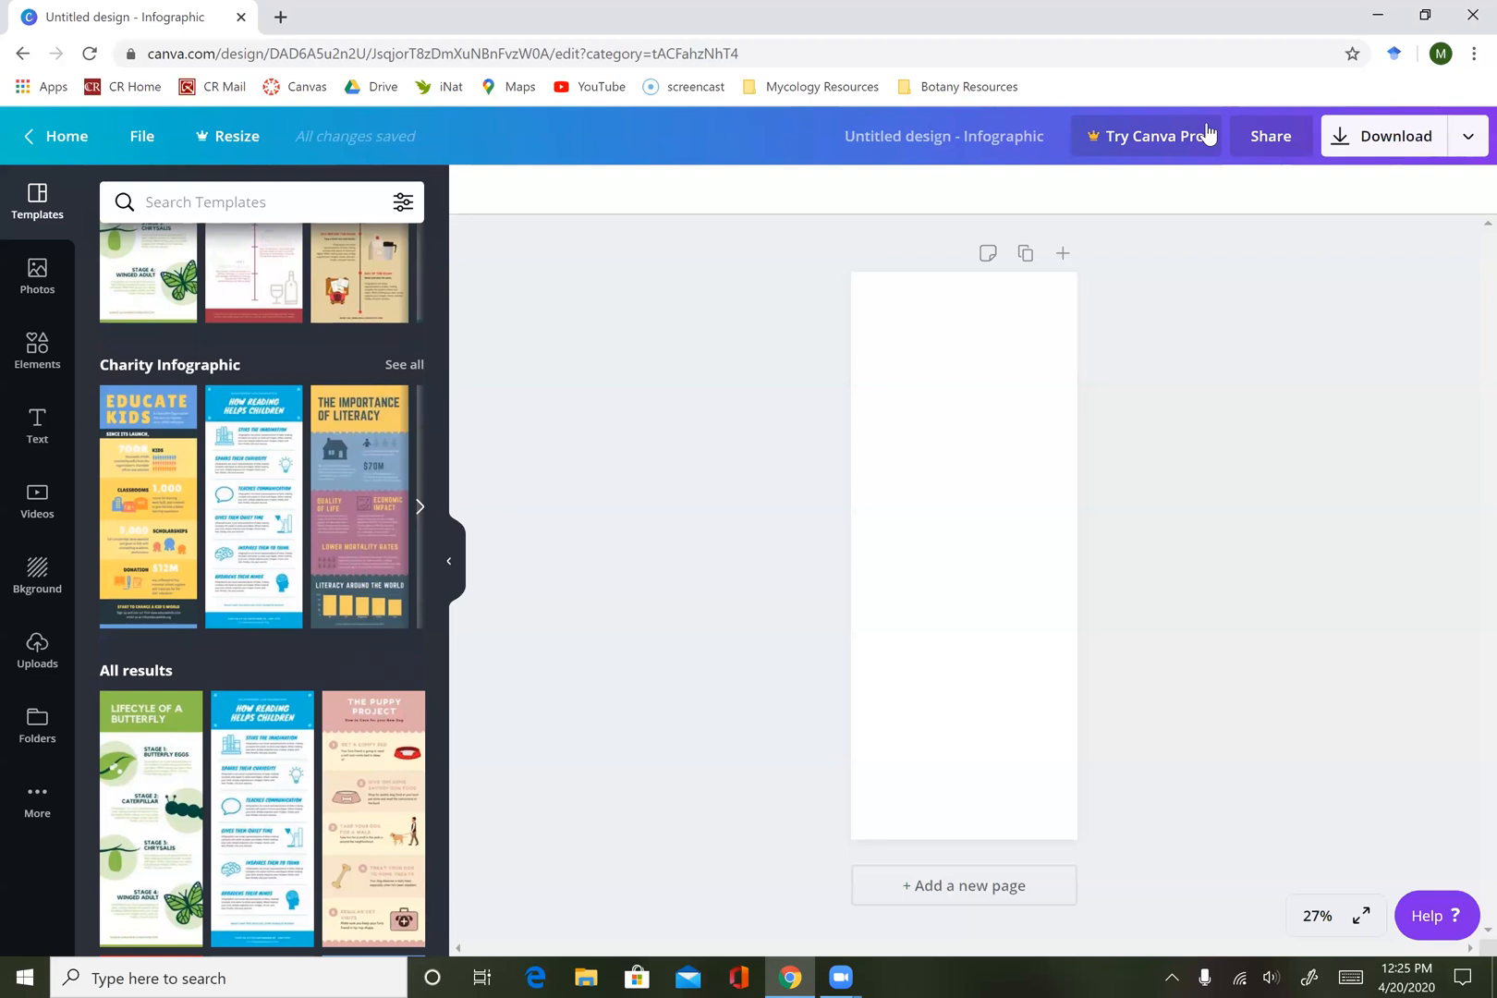
scroll(258, 592, down, 3)
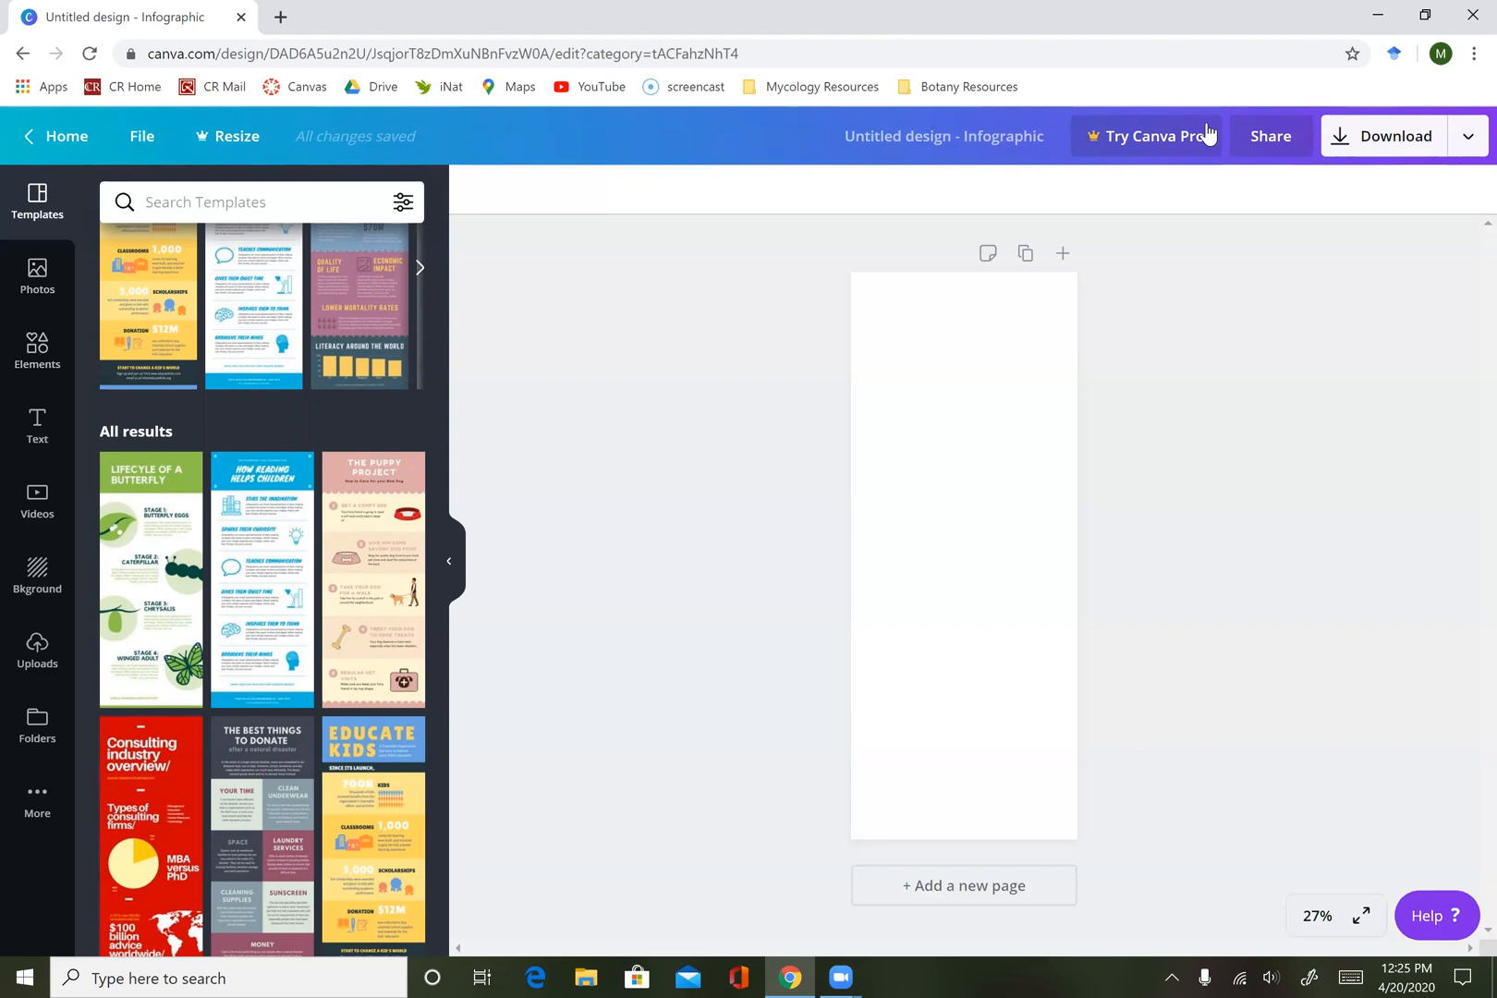
Add the "DESIGN PROPOSAL" font combination to the upper part of the blank page.
click(37, 426)
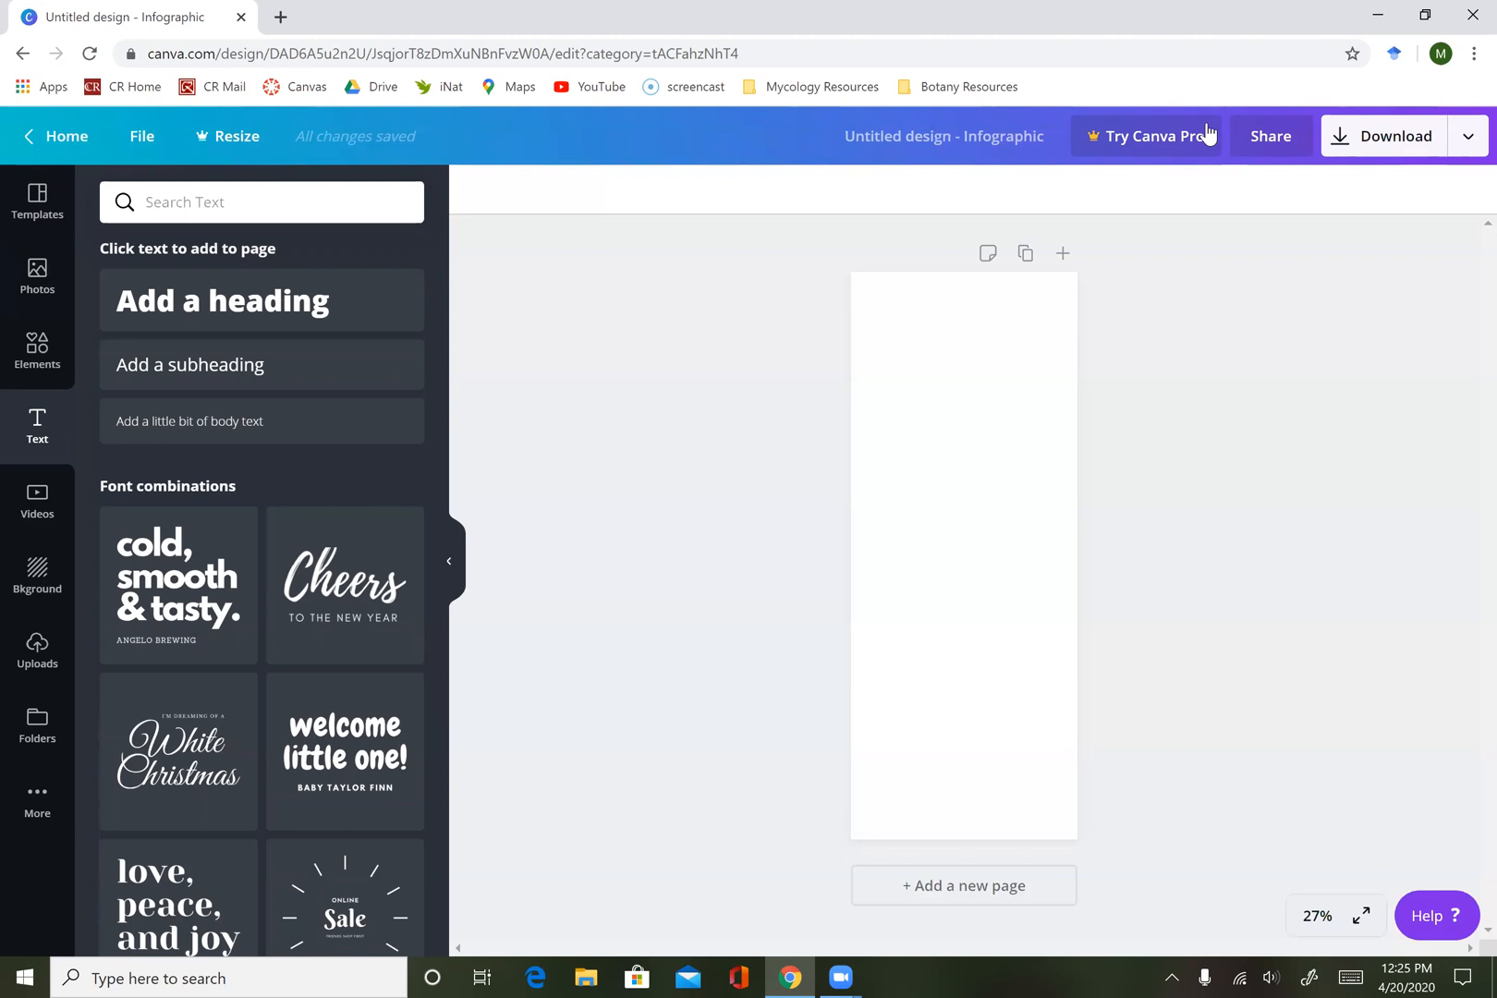
scroll(345, 752, down, 5)
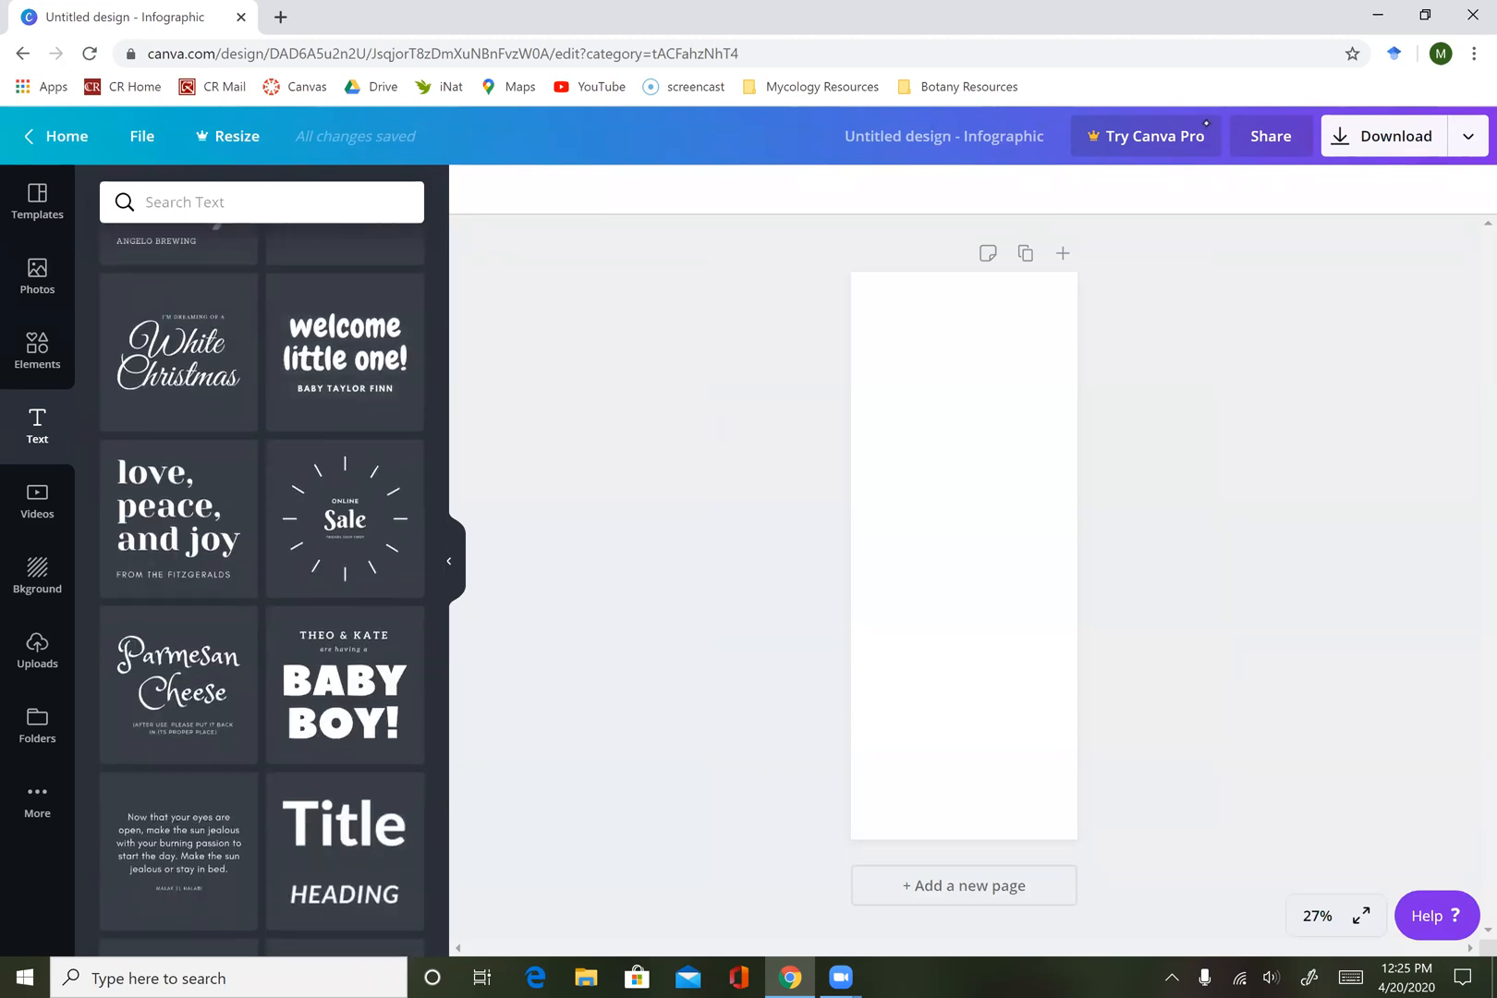
scroll(345, 684, down, 5)
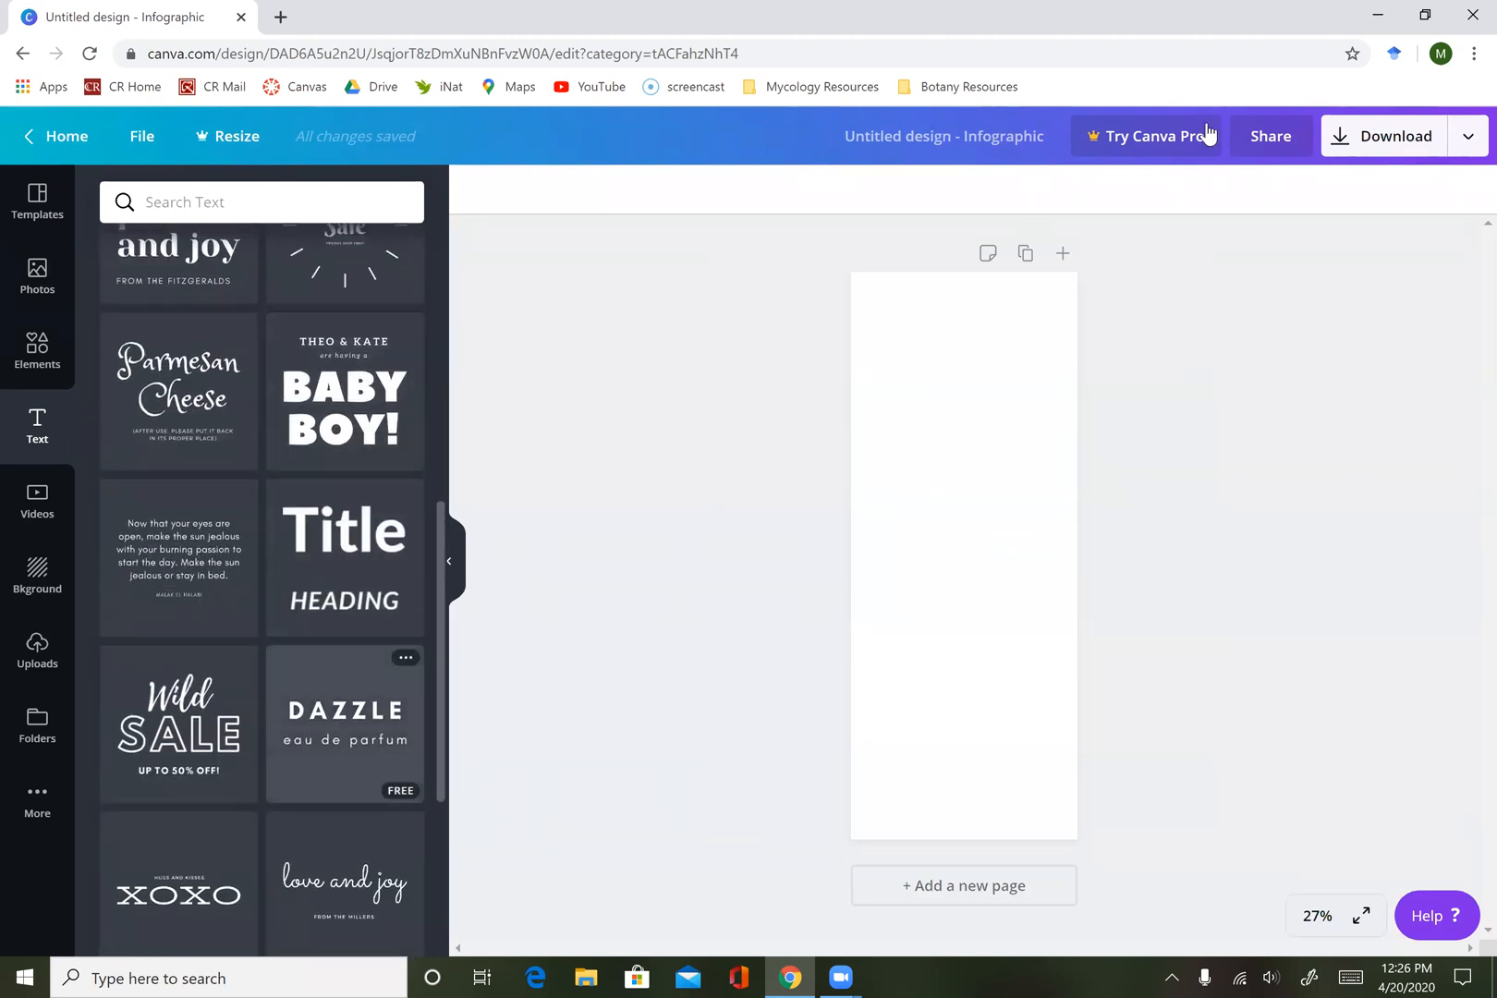
scroll(345, 637, down, 5)
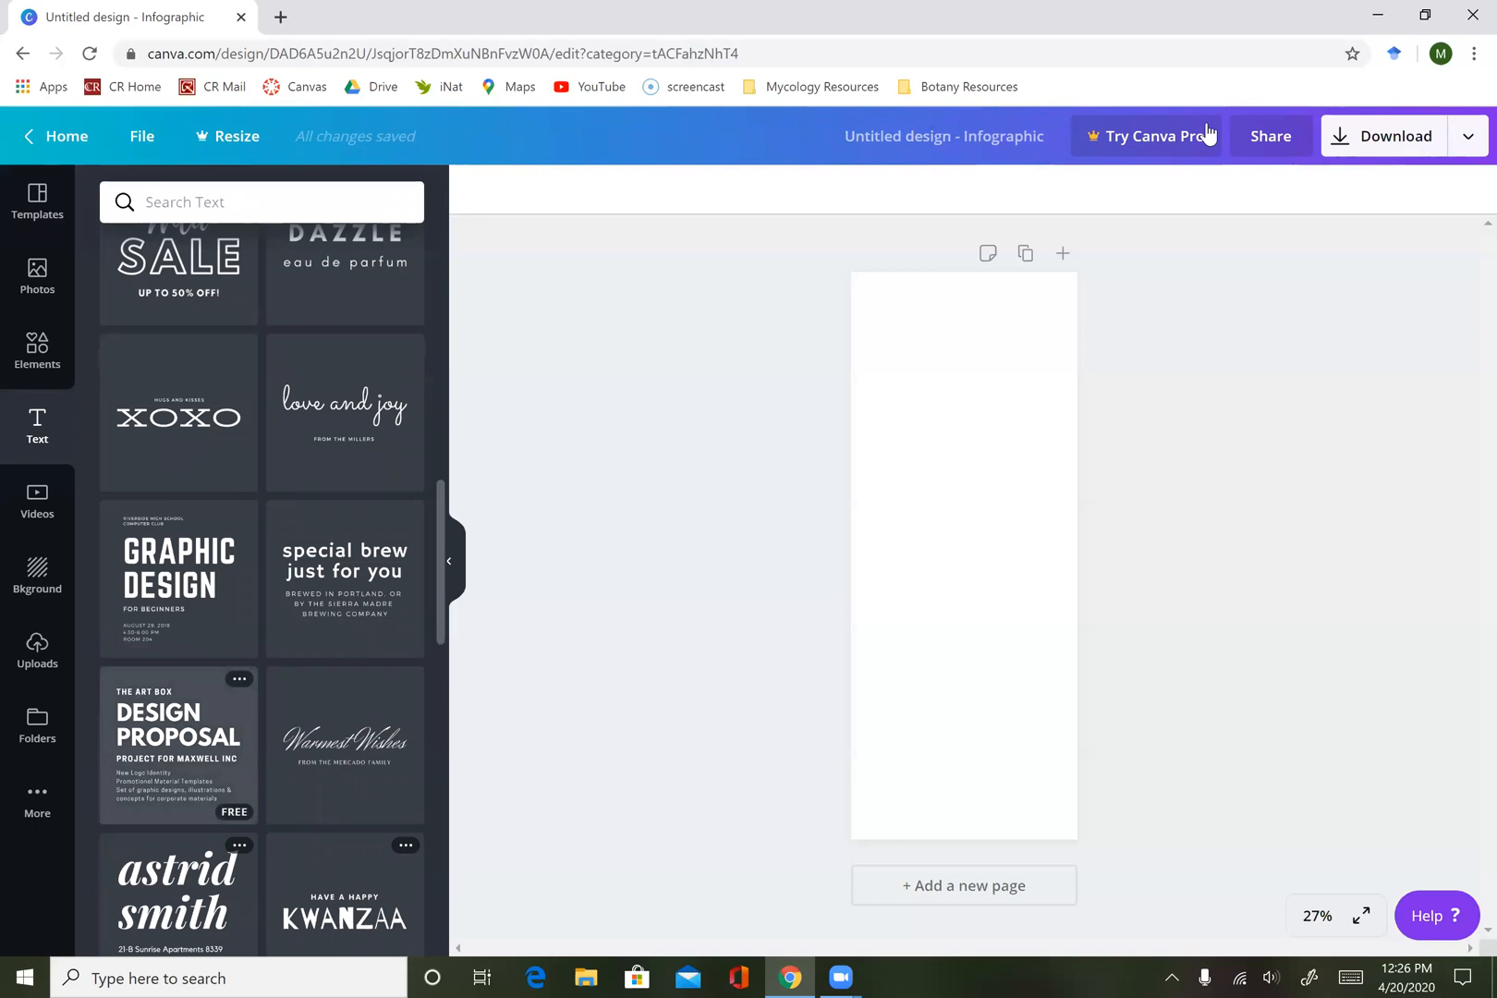
mouse_move(179, 745)
mouse_down()
mouse_move(419, 734)
mouse_move(570, 678)
mouse_move(975, 405)
mouse_up()
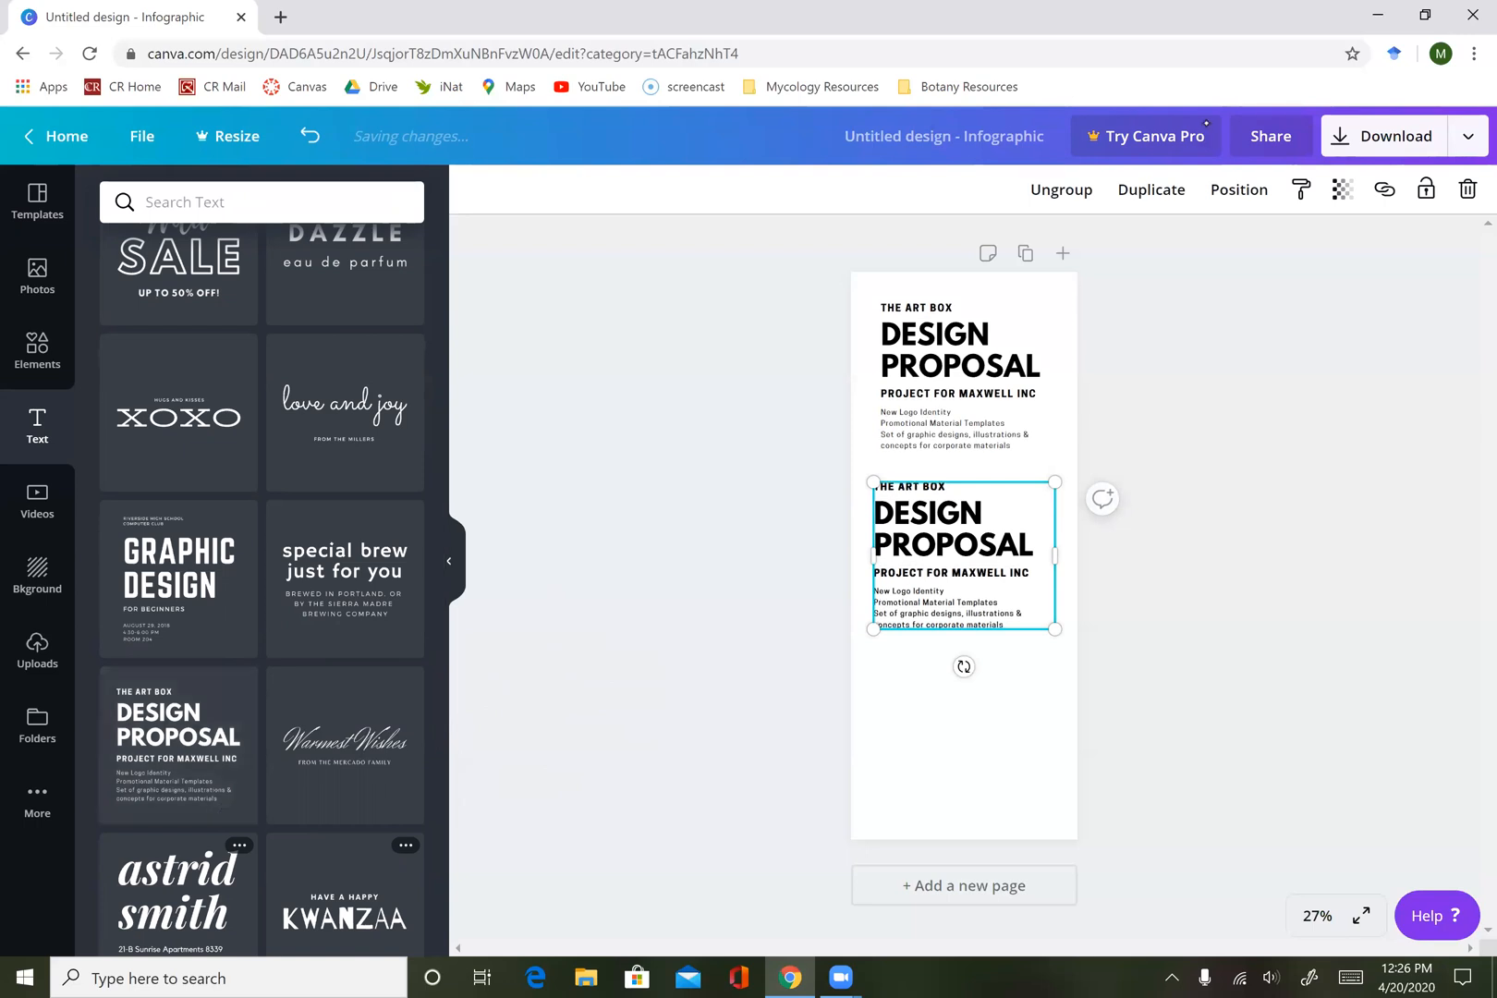
Delete the duplicate "DESIGN PROPOSAL" text group in the middle of the page, keeping the upper one.
click(964, 573)
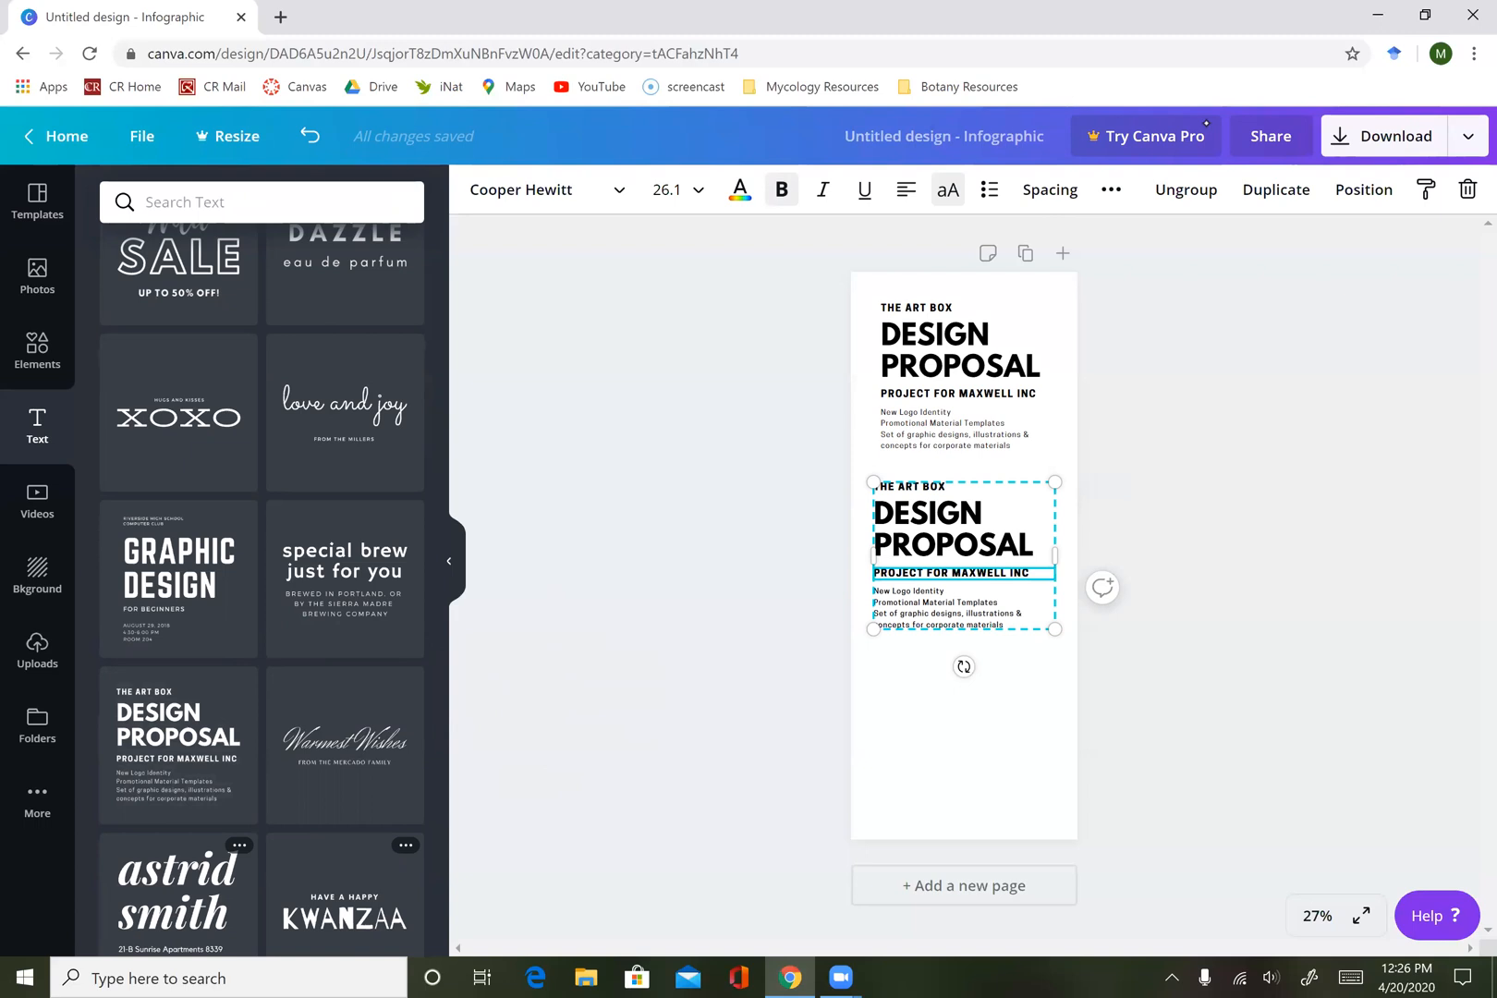
click(964, 533)
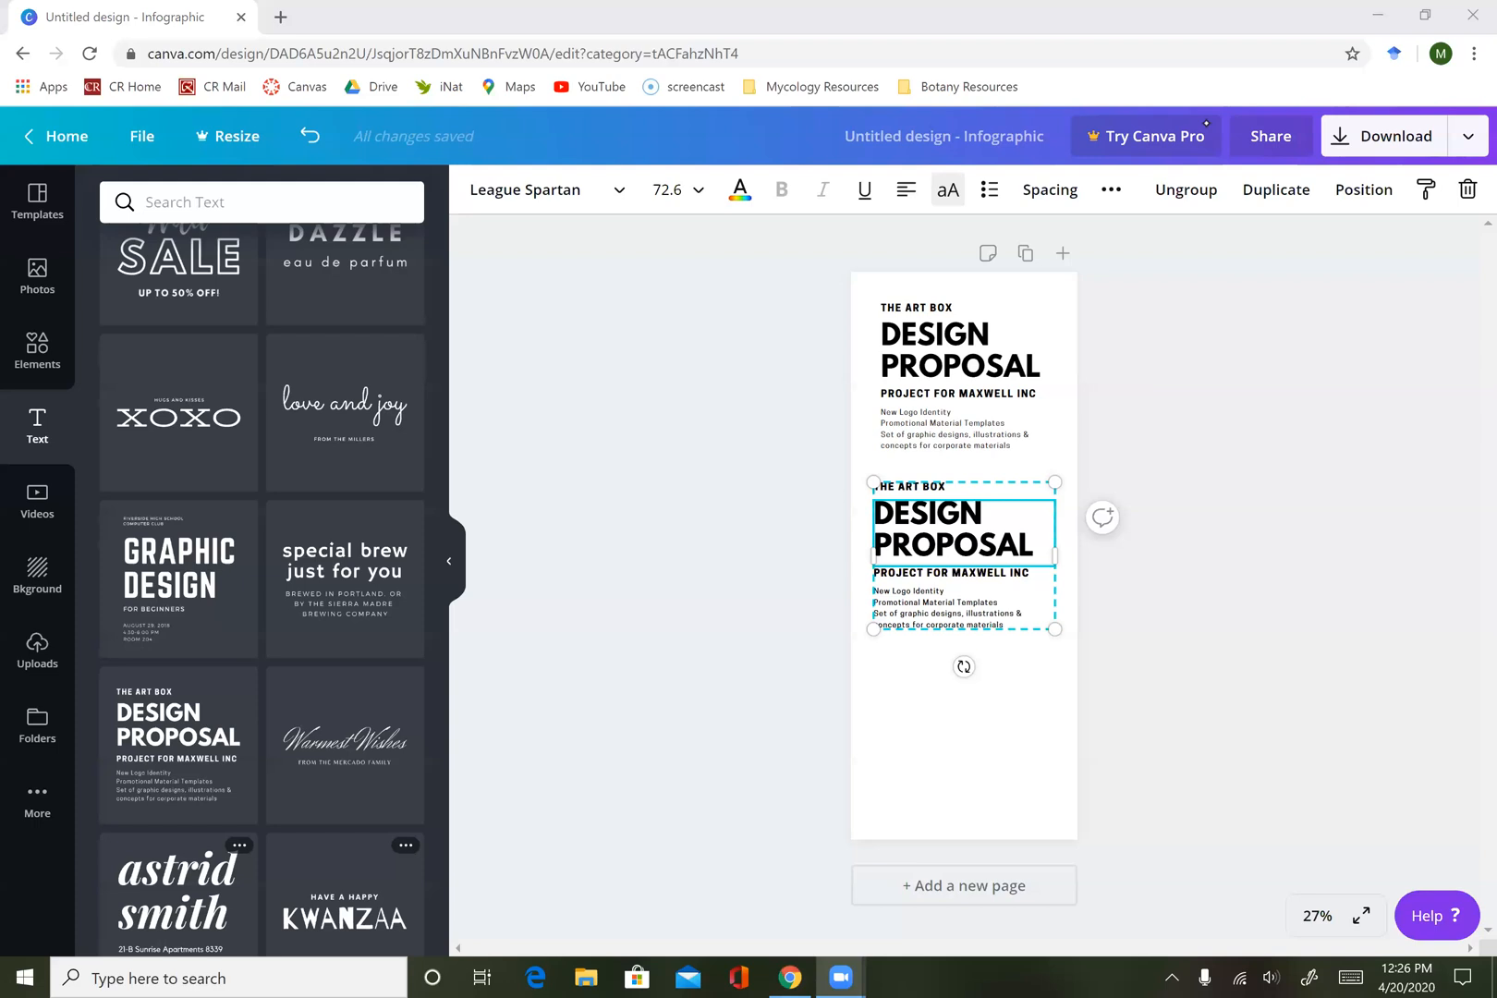
key(Delete)
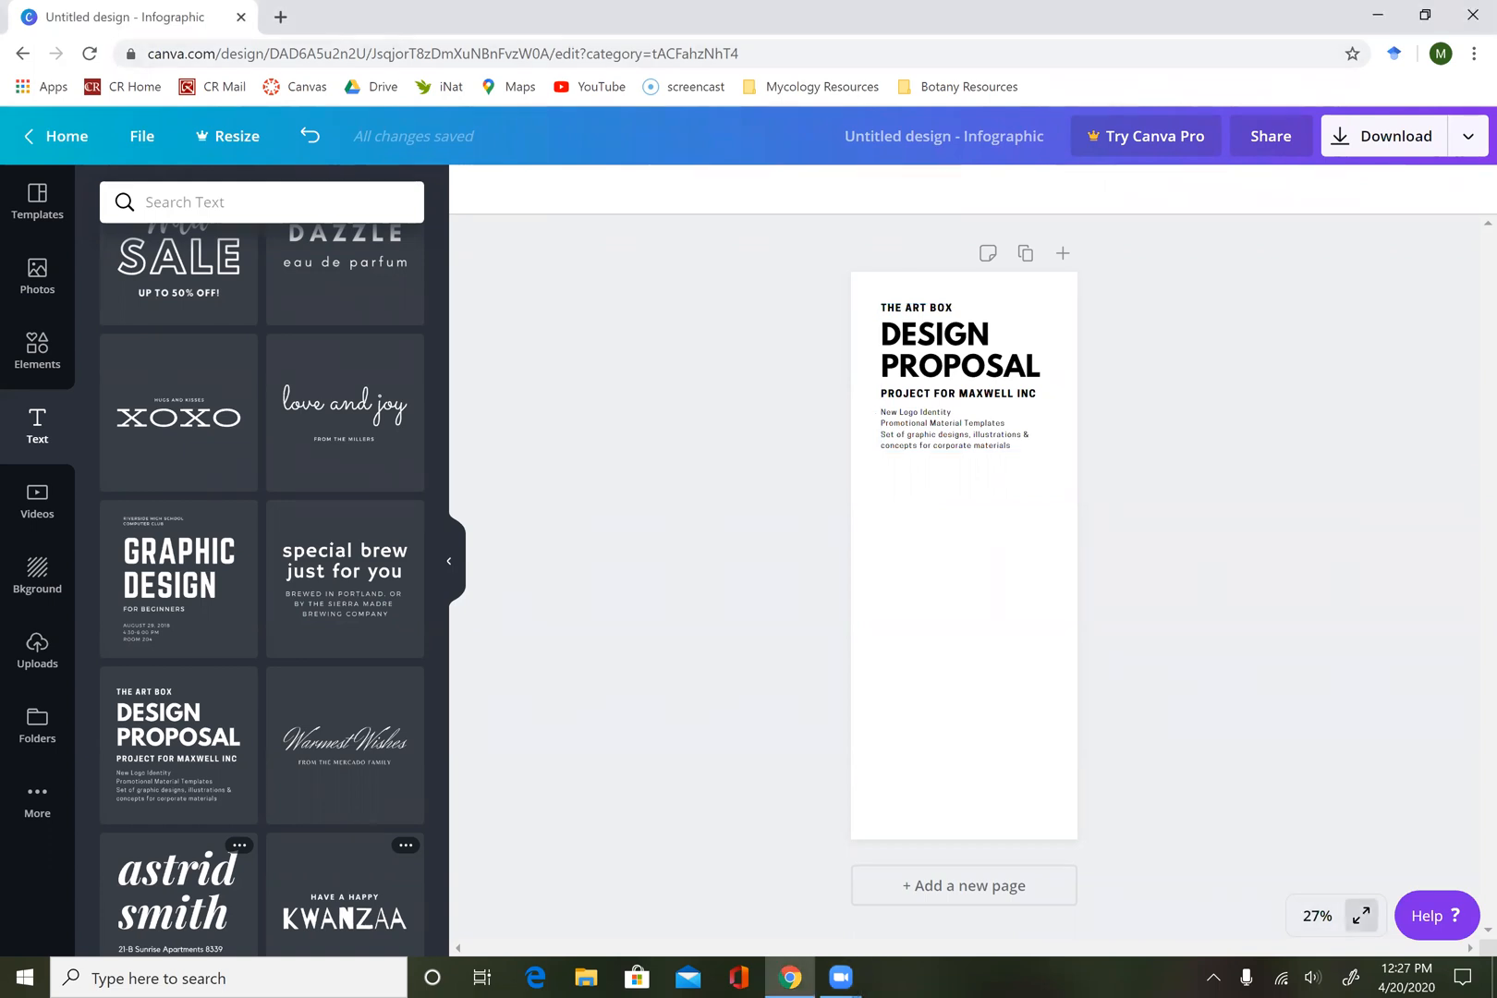
Preview the infographic full screen and set the canvas zoom to 100%.
click(1361, 915)
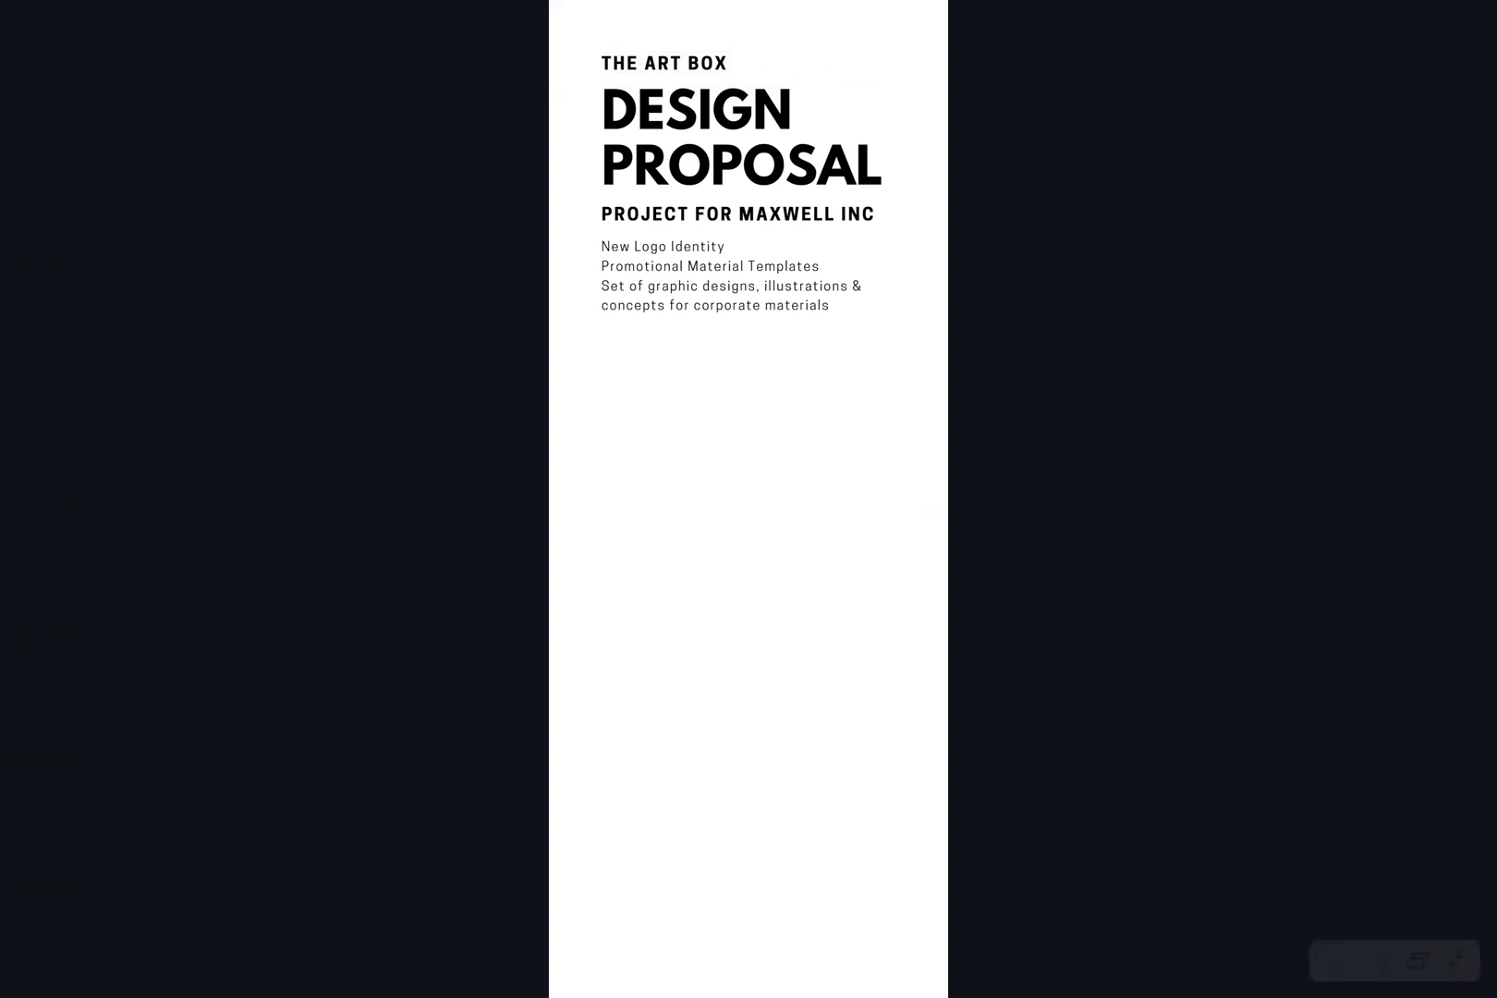
key(Escape)
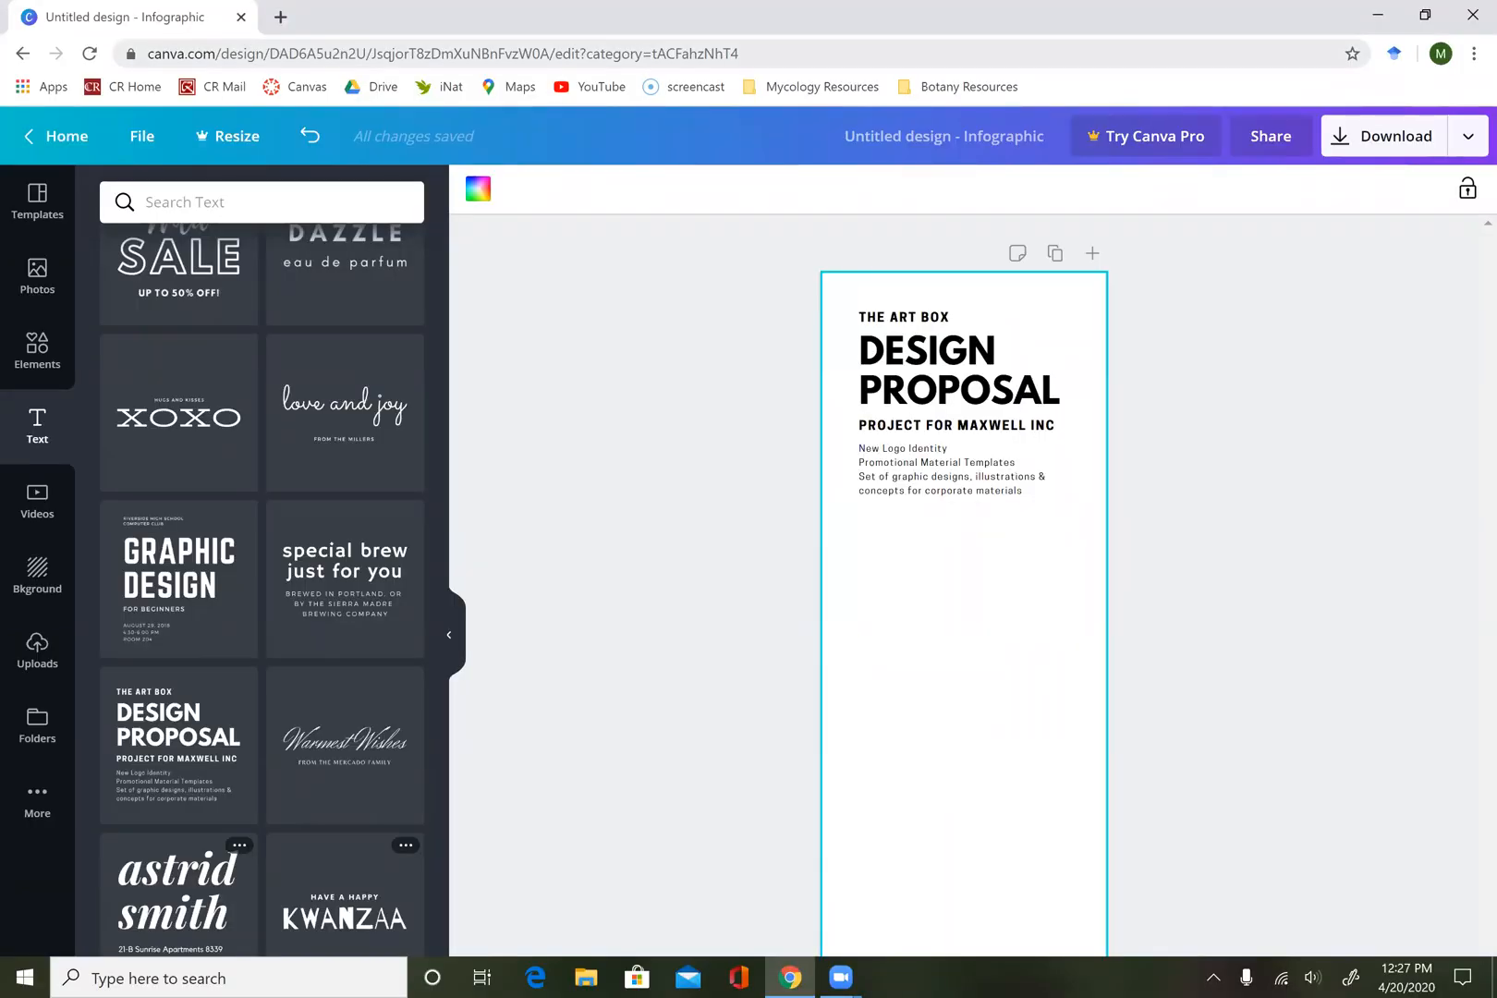
click(1317, 915)
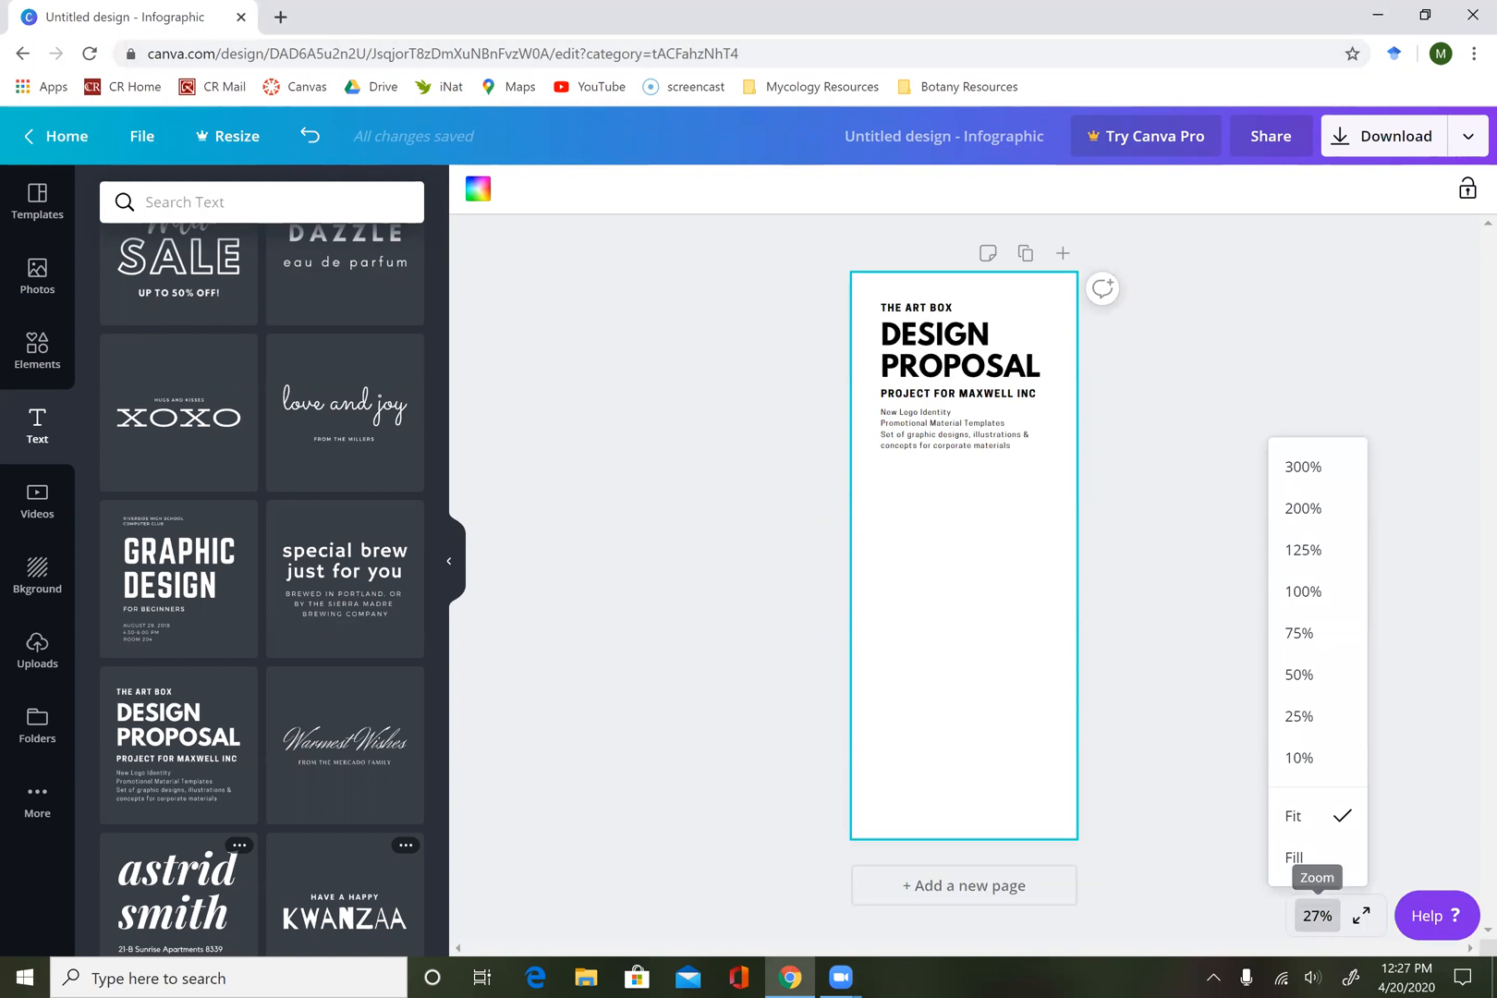
click(1304, 592)
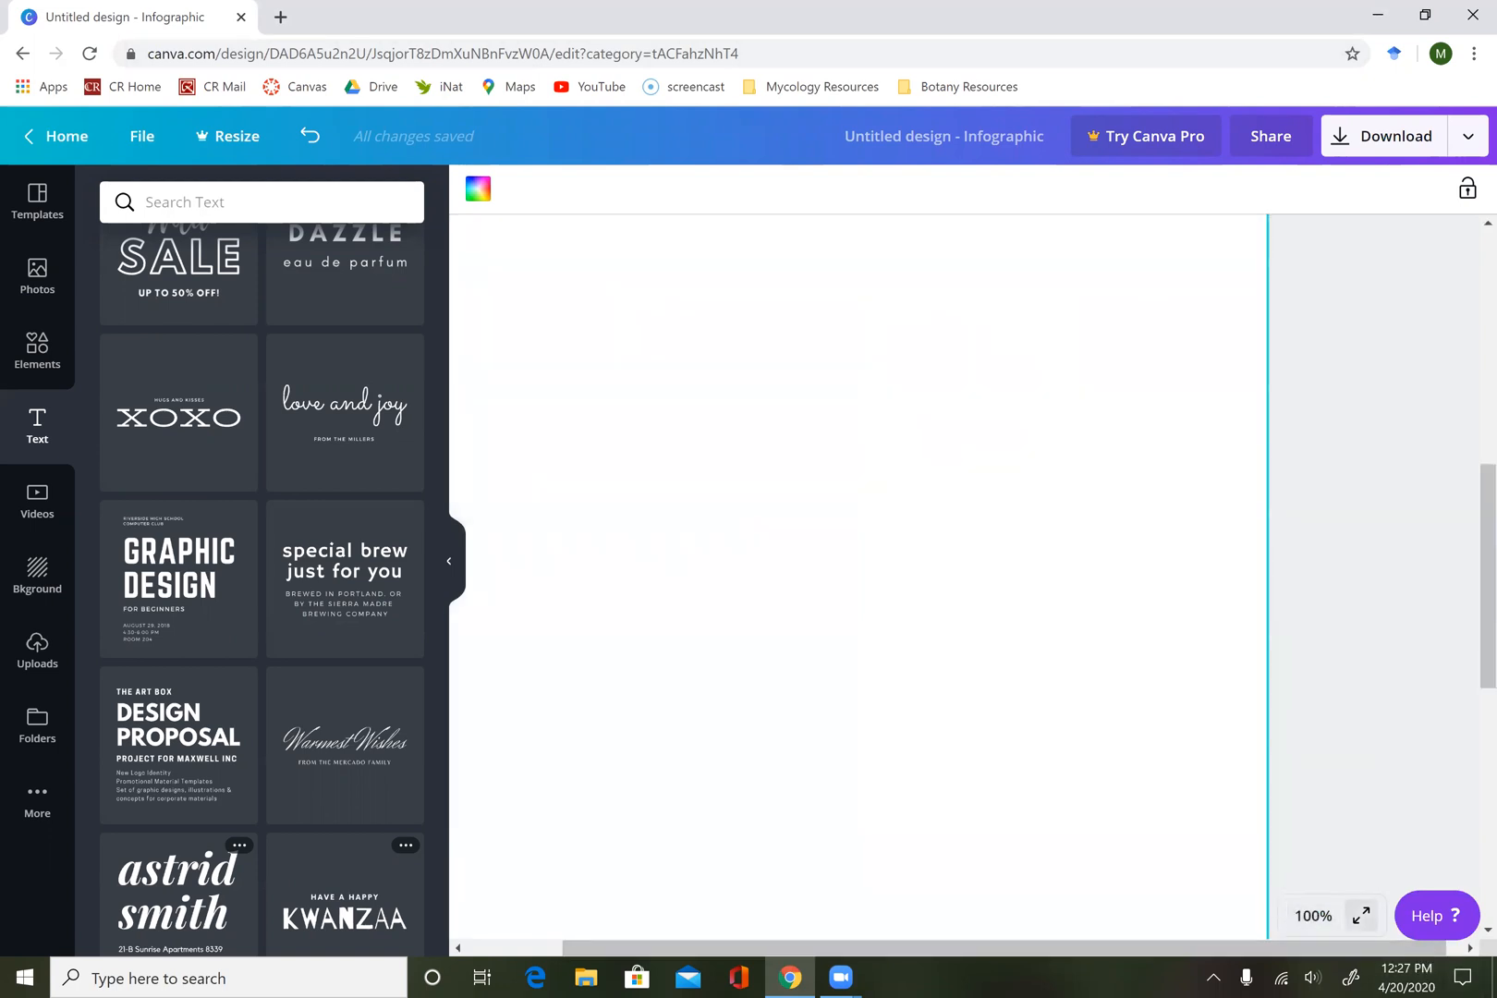
click(1361, 915)
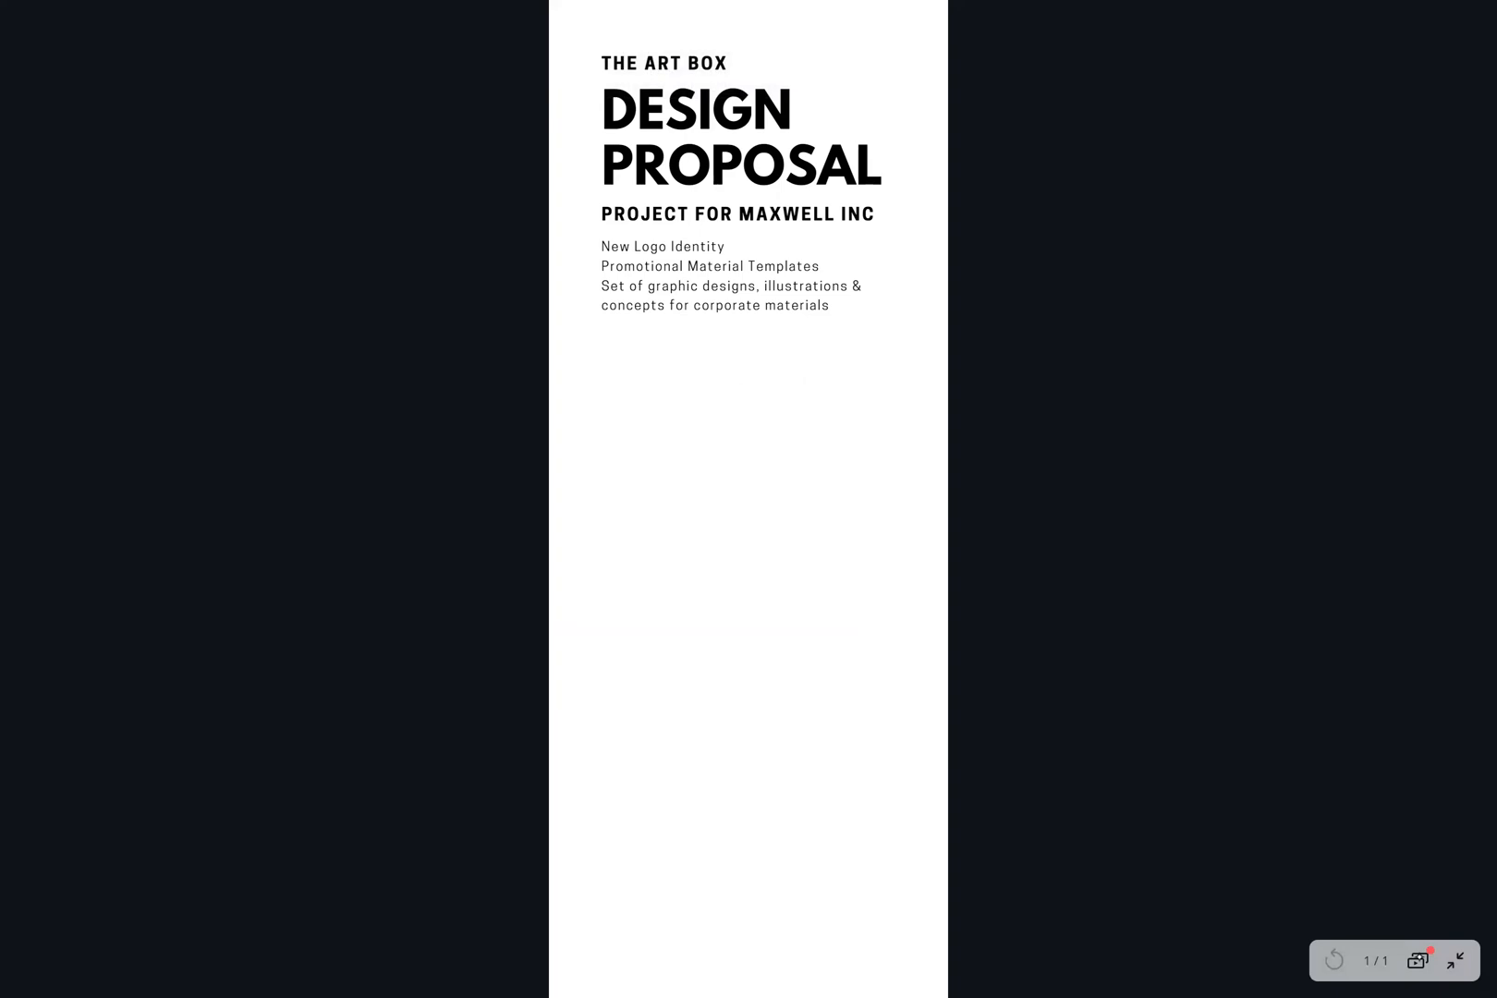
click(1455, 961)
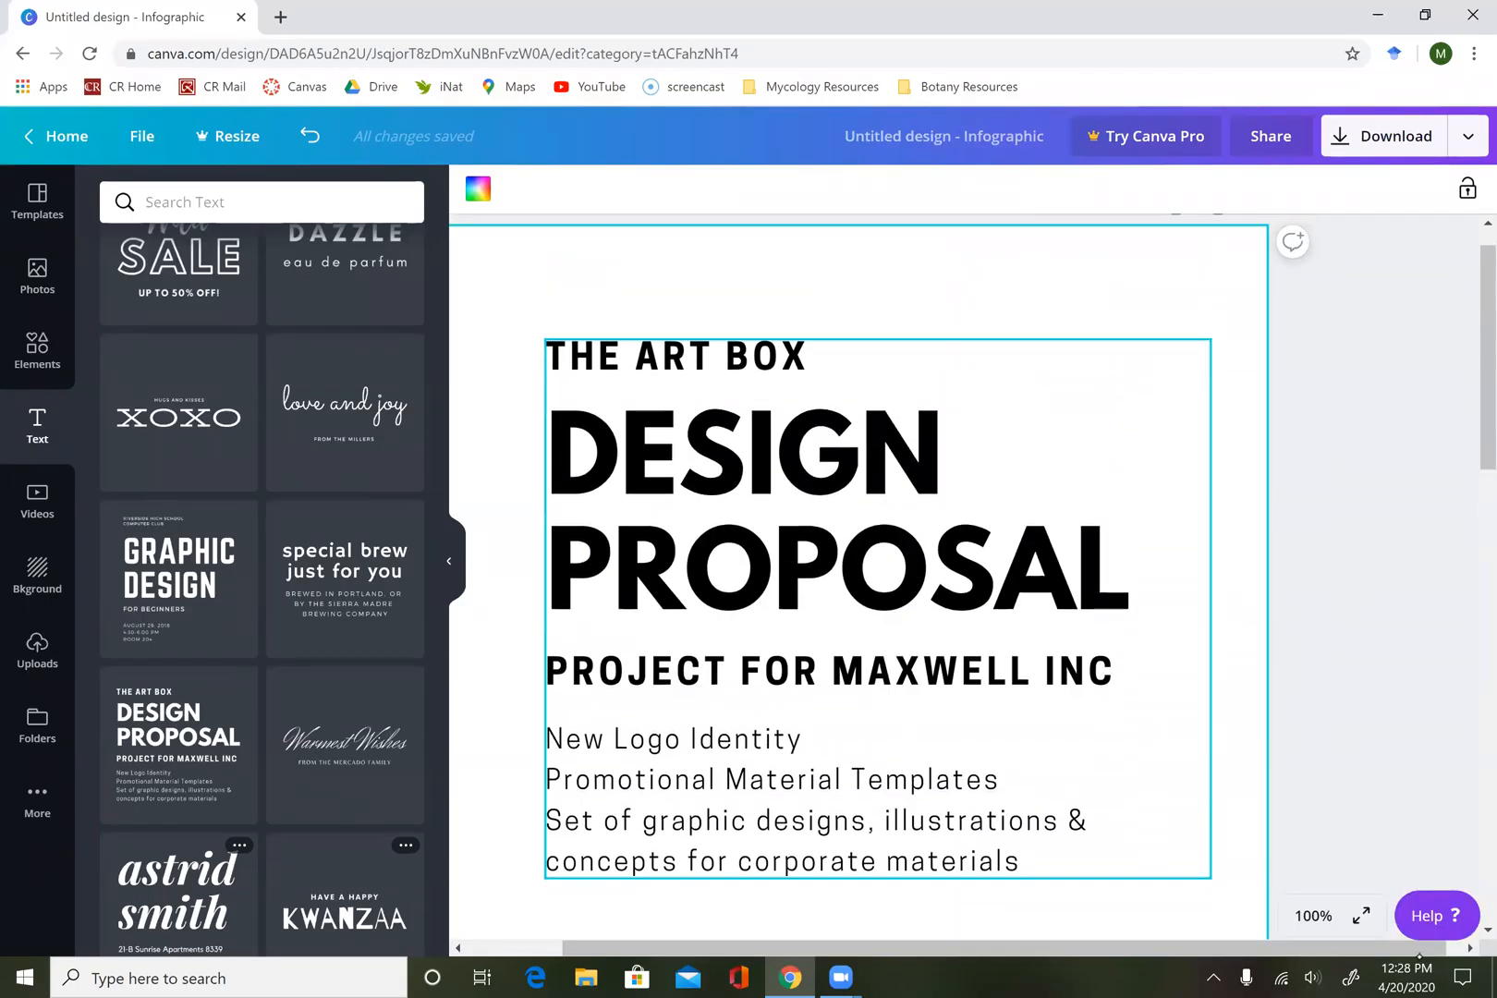
Replace the "DESIGN PROPOSAL" heading with "CORAL BLEACHING" and delete the "THE ART BOX" line above it.
click(684, 358)
click(804, 504)
click(710, 477)
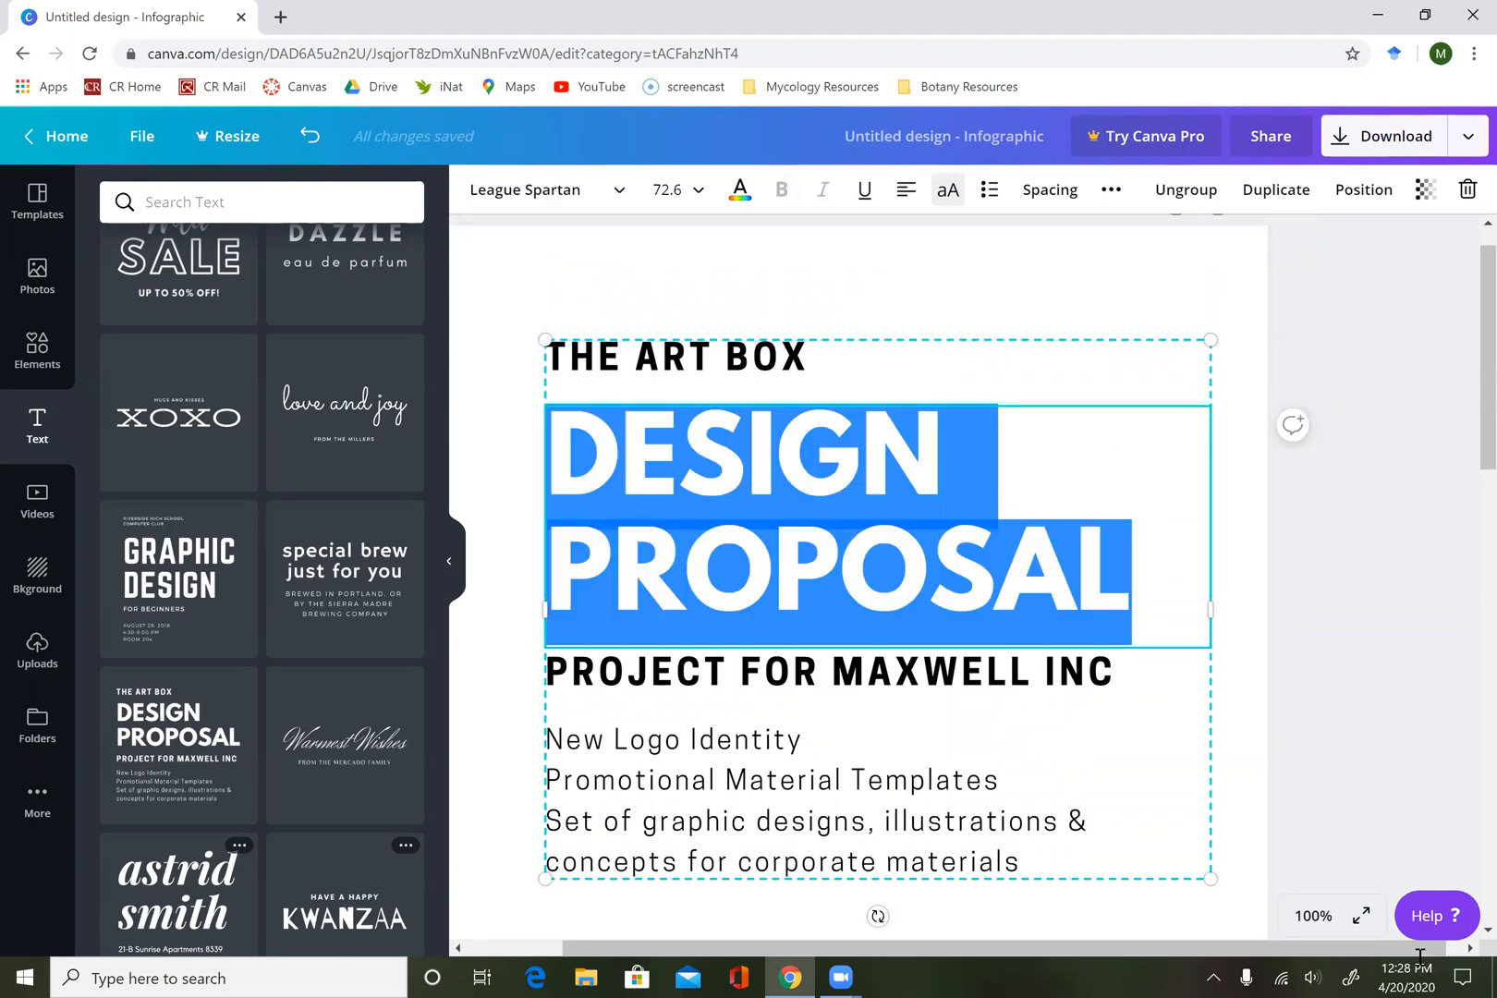
text(C)
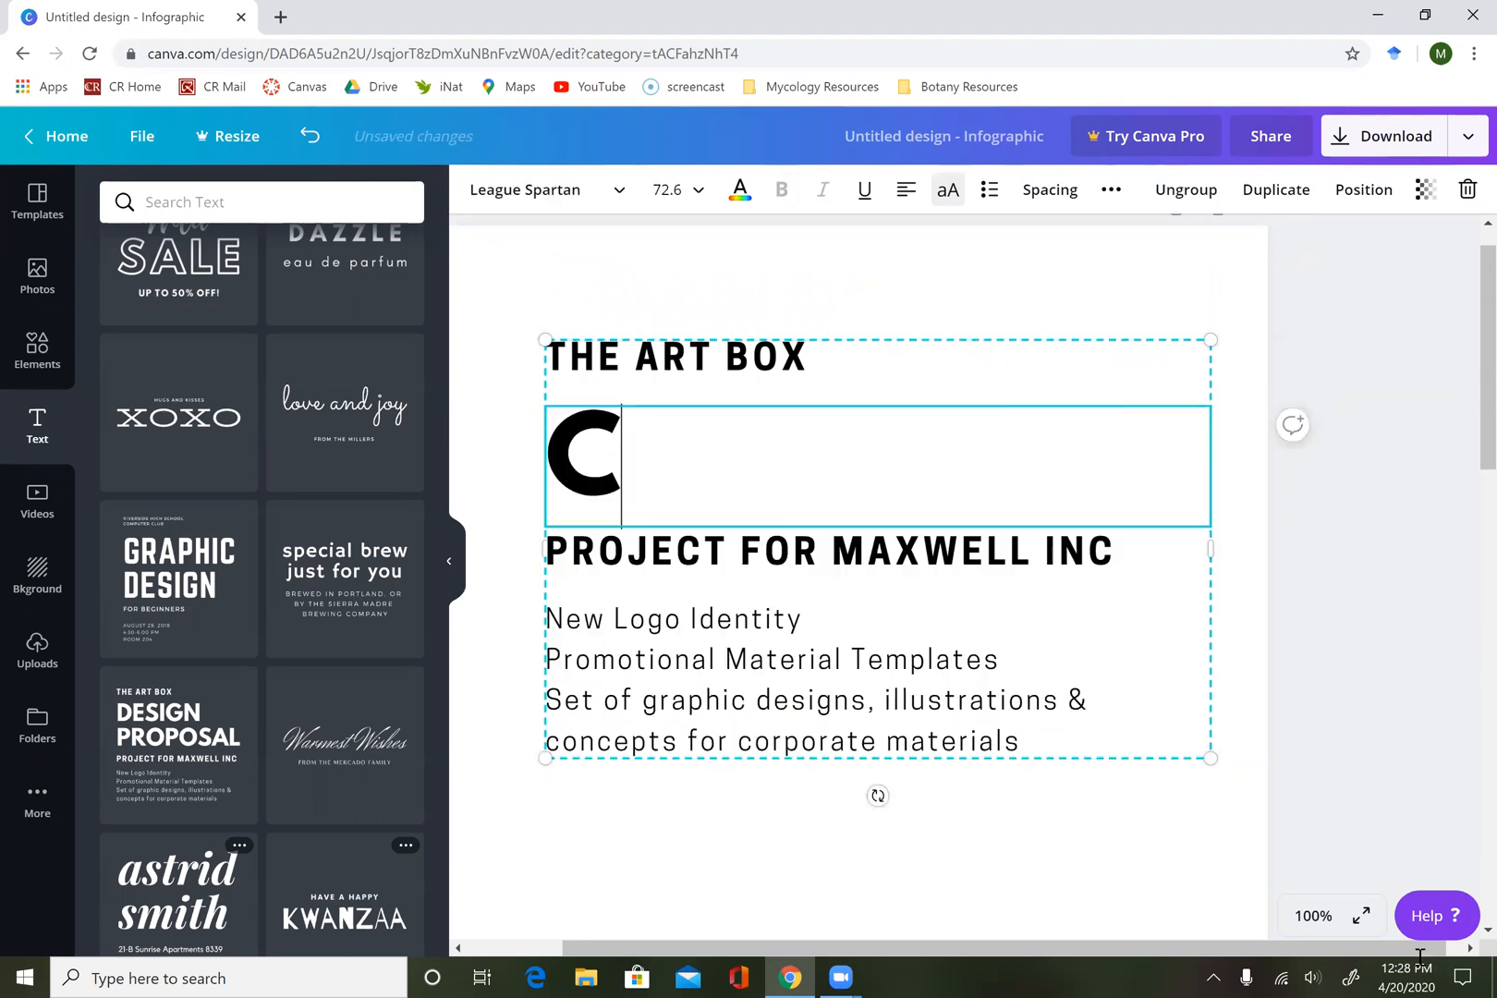
text(ORAL BLEACHING)
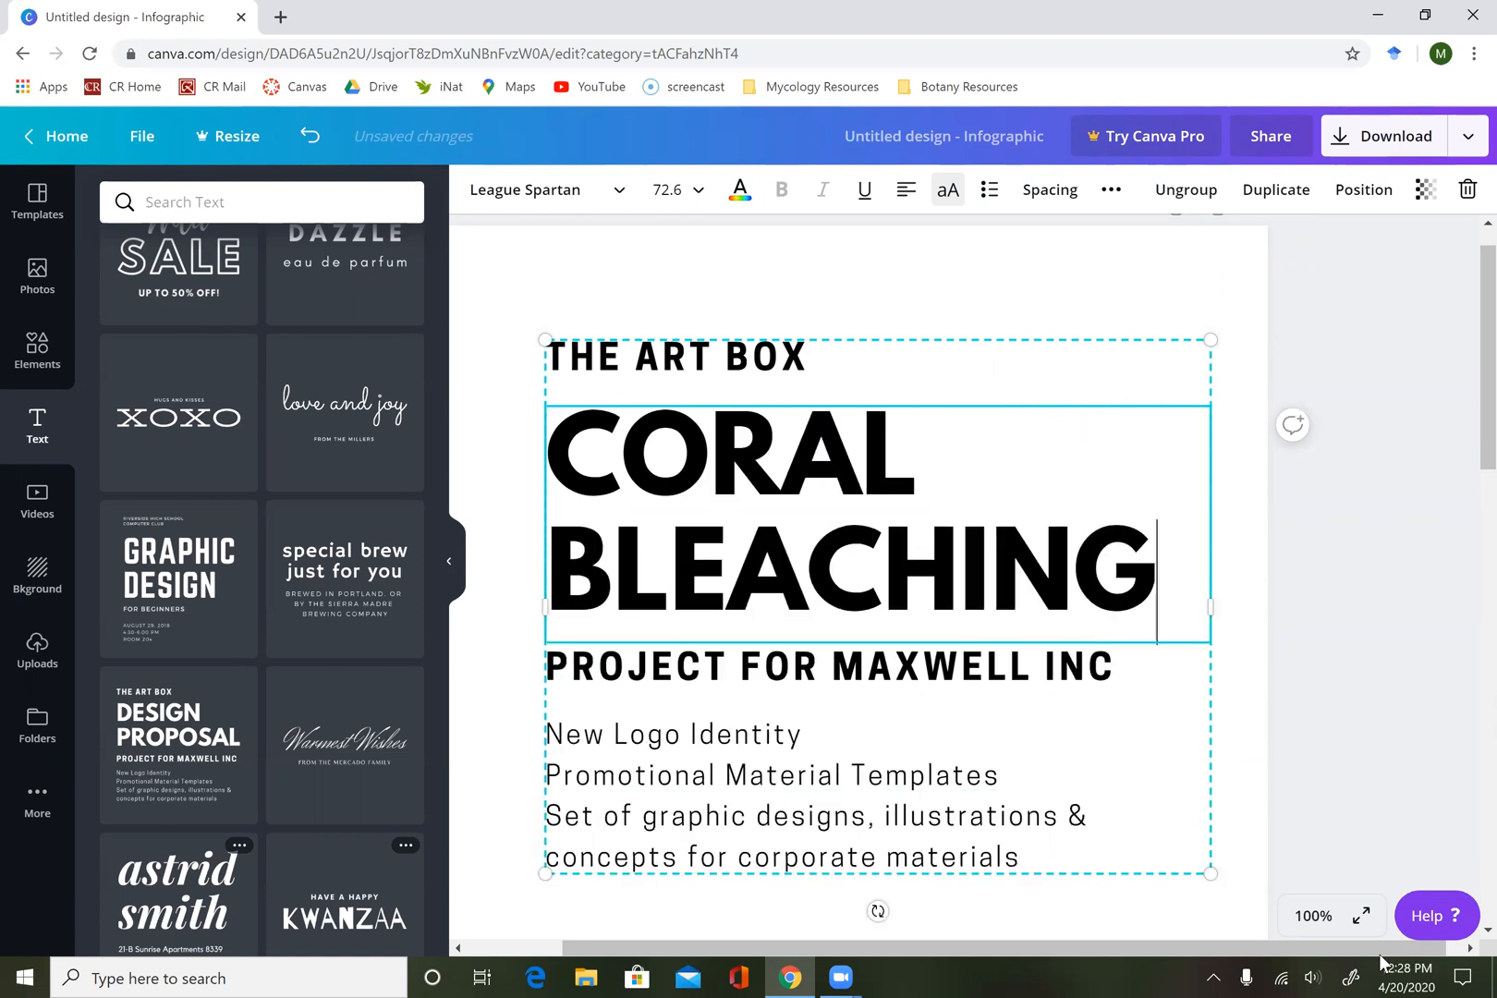
click(849, 360)
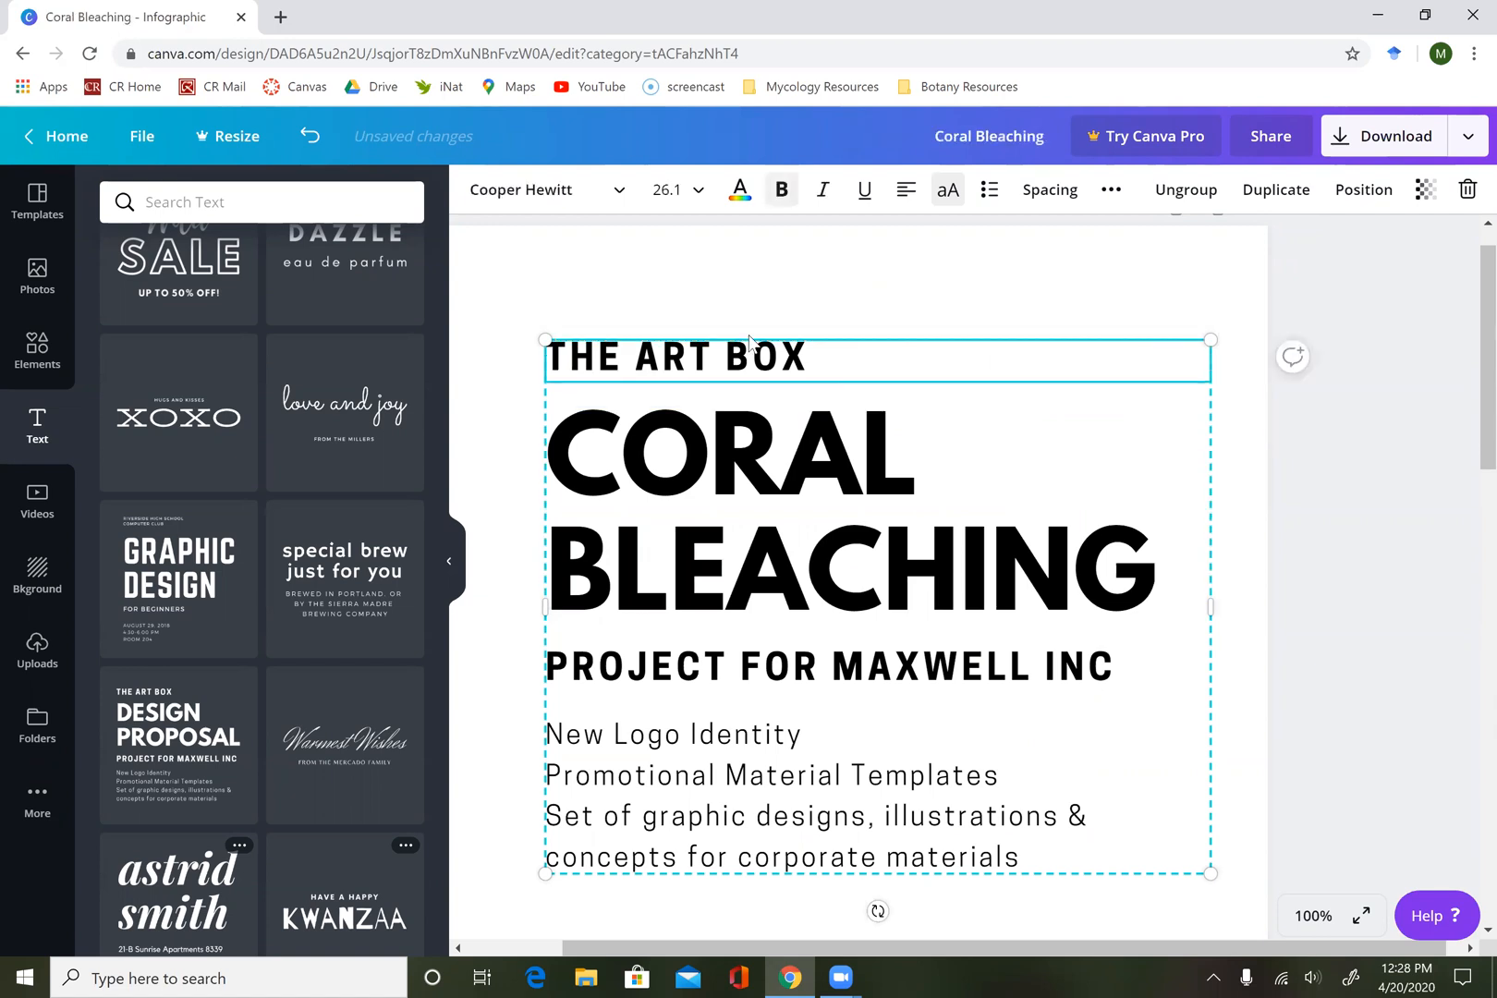
key(Delete)
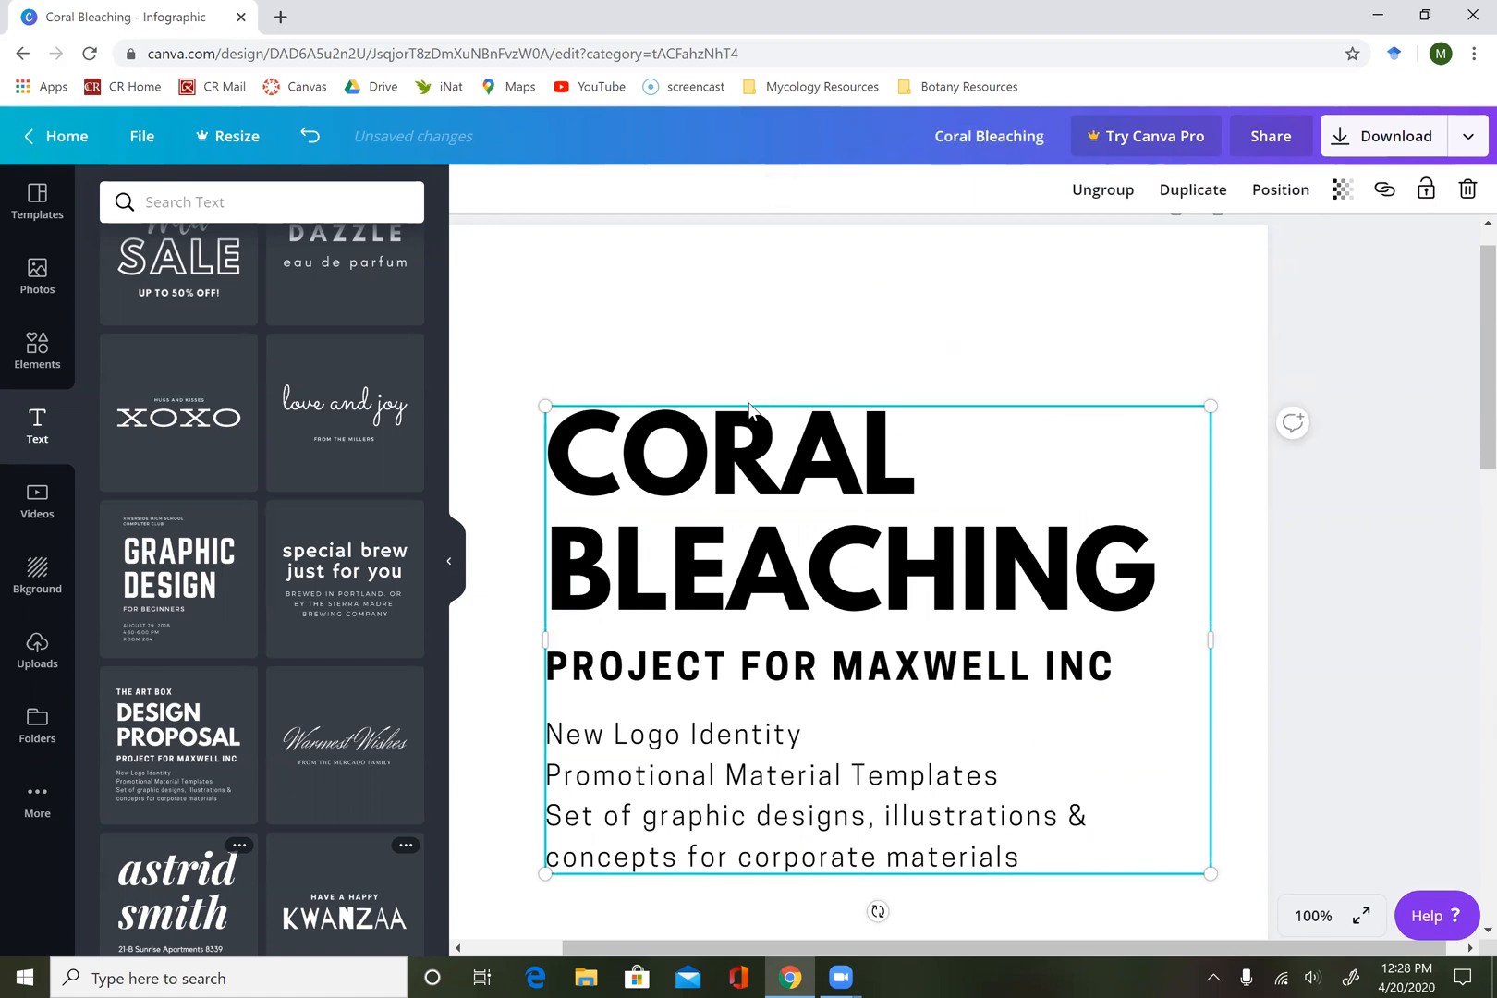
Ungroup the text block and move the "CORAL BLEACHING" heading up toward the page's upper-left corner.
click(750, 413)
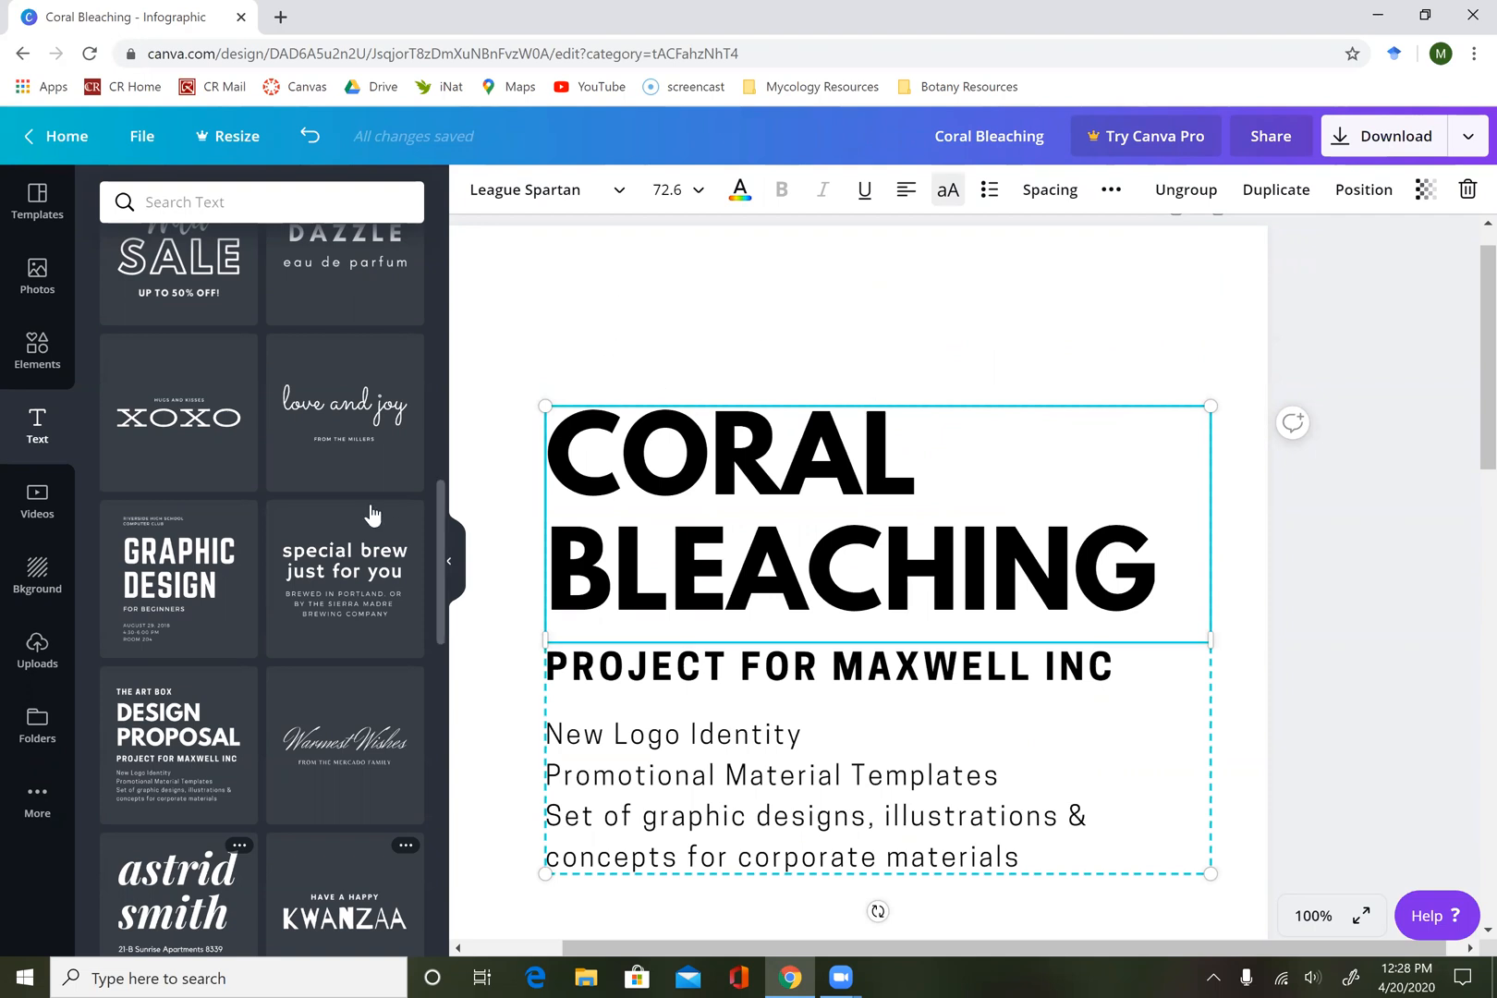
click(450, 566)
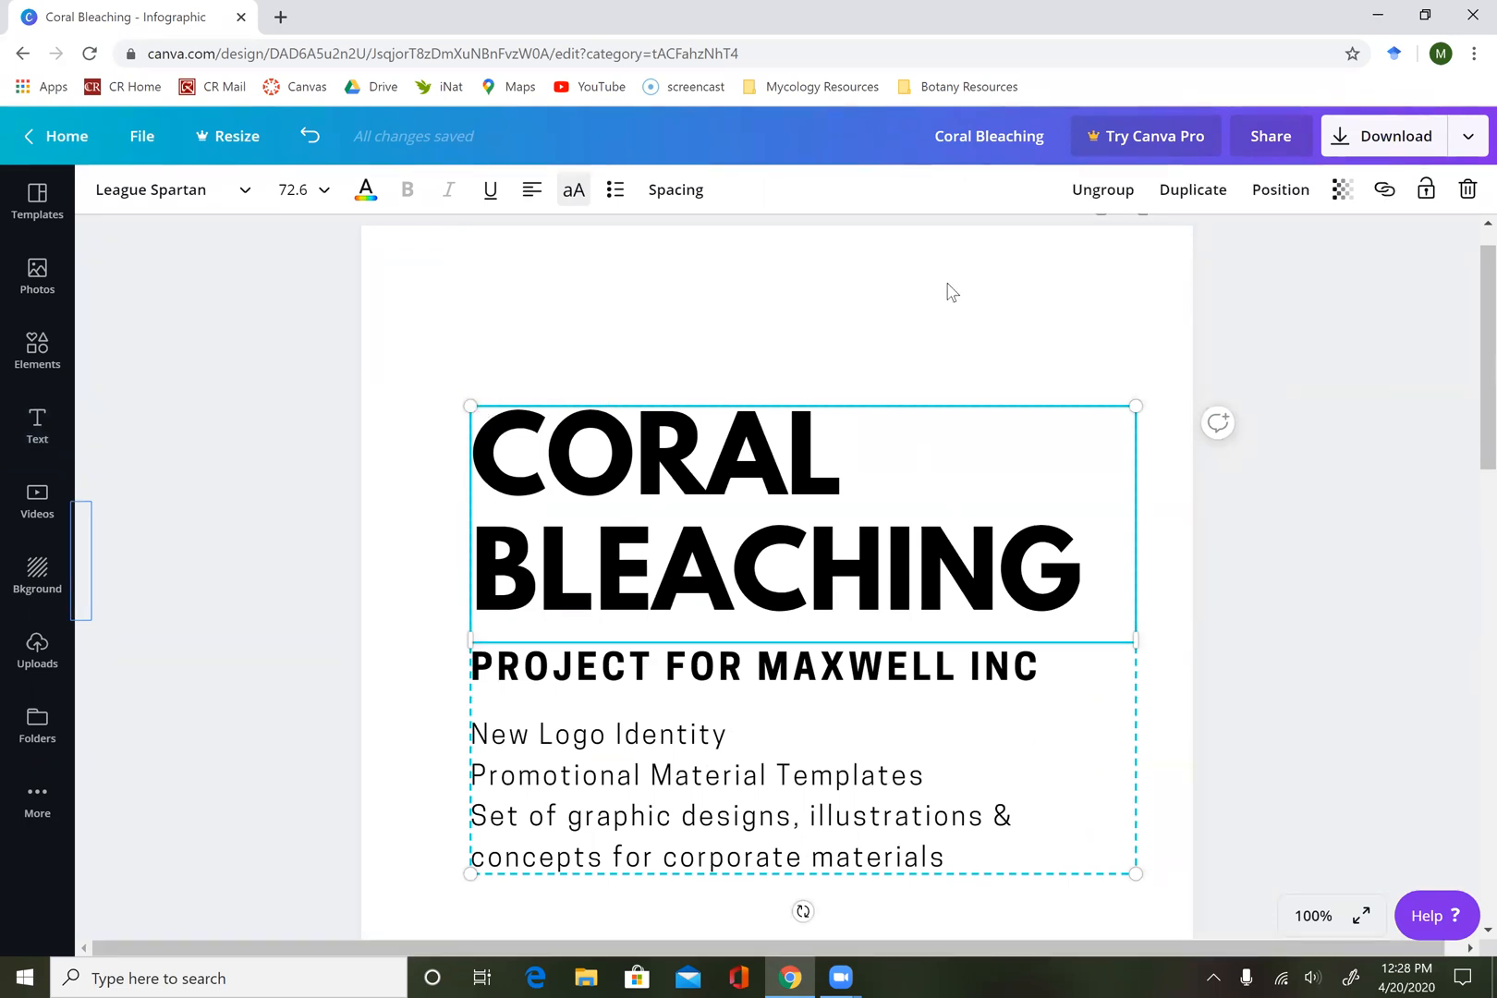
click(1102, 191)
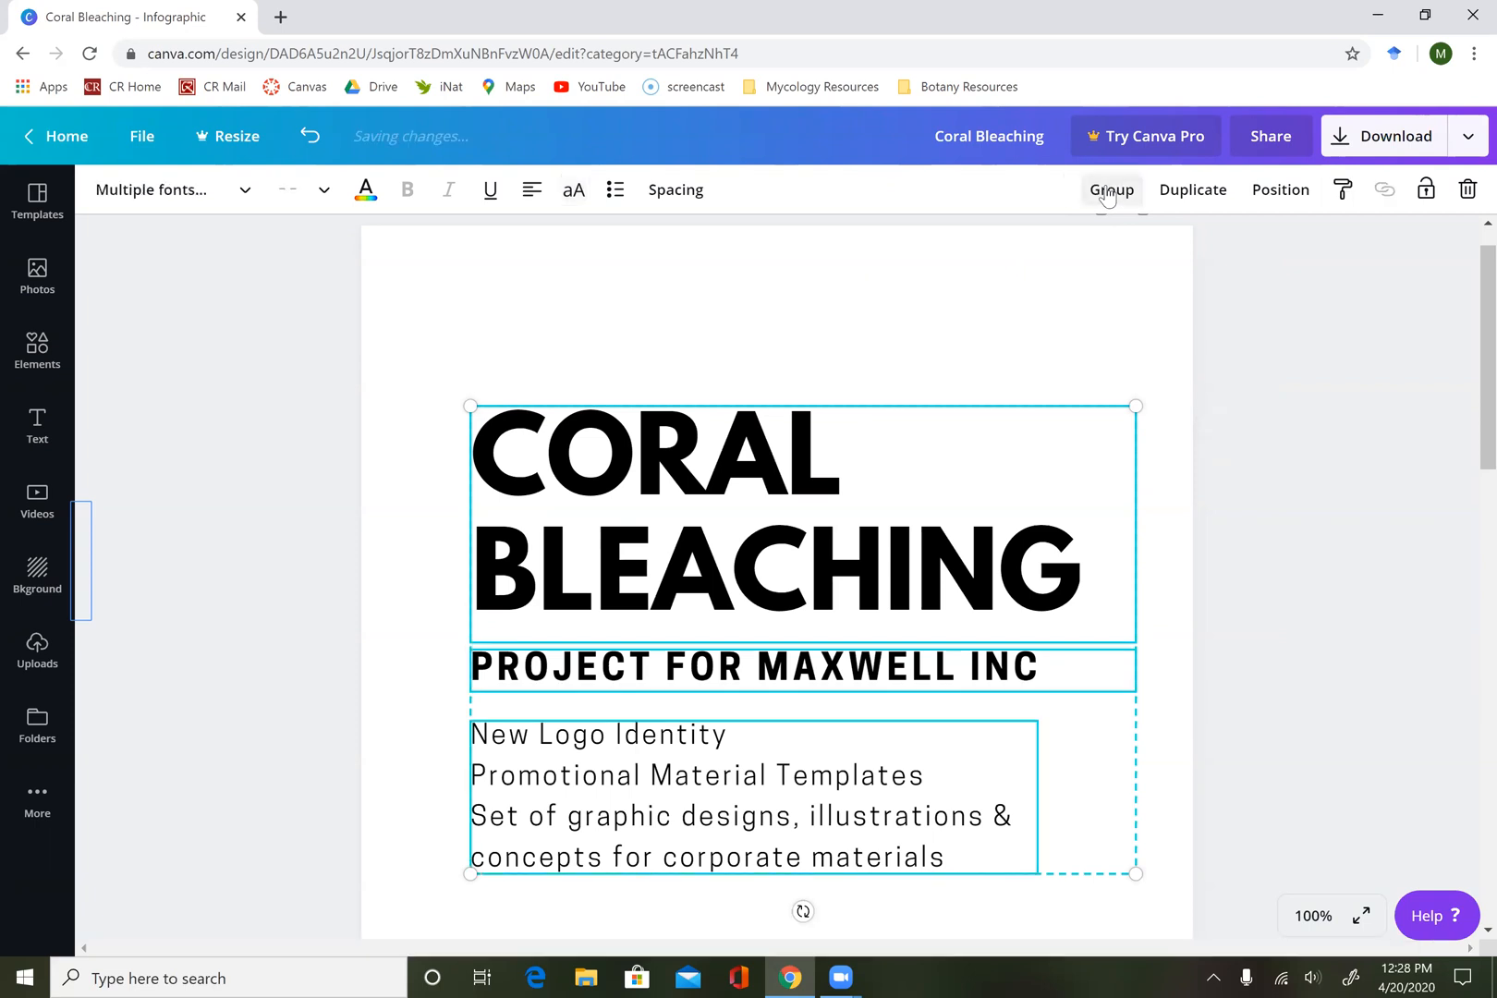
click(945, 343)
drag(1032, 513, 960, 379)
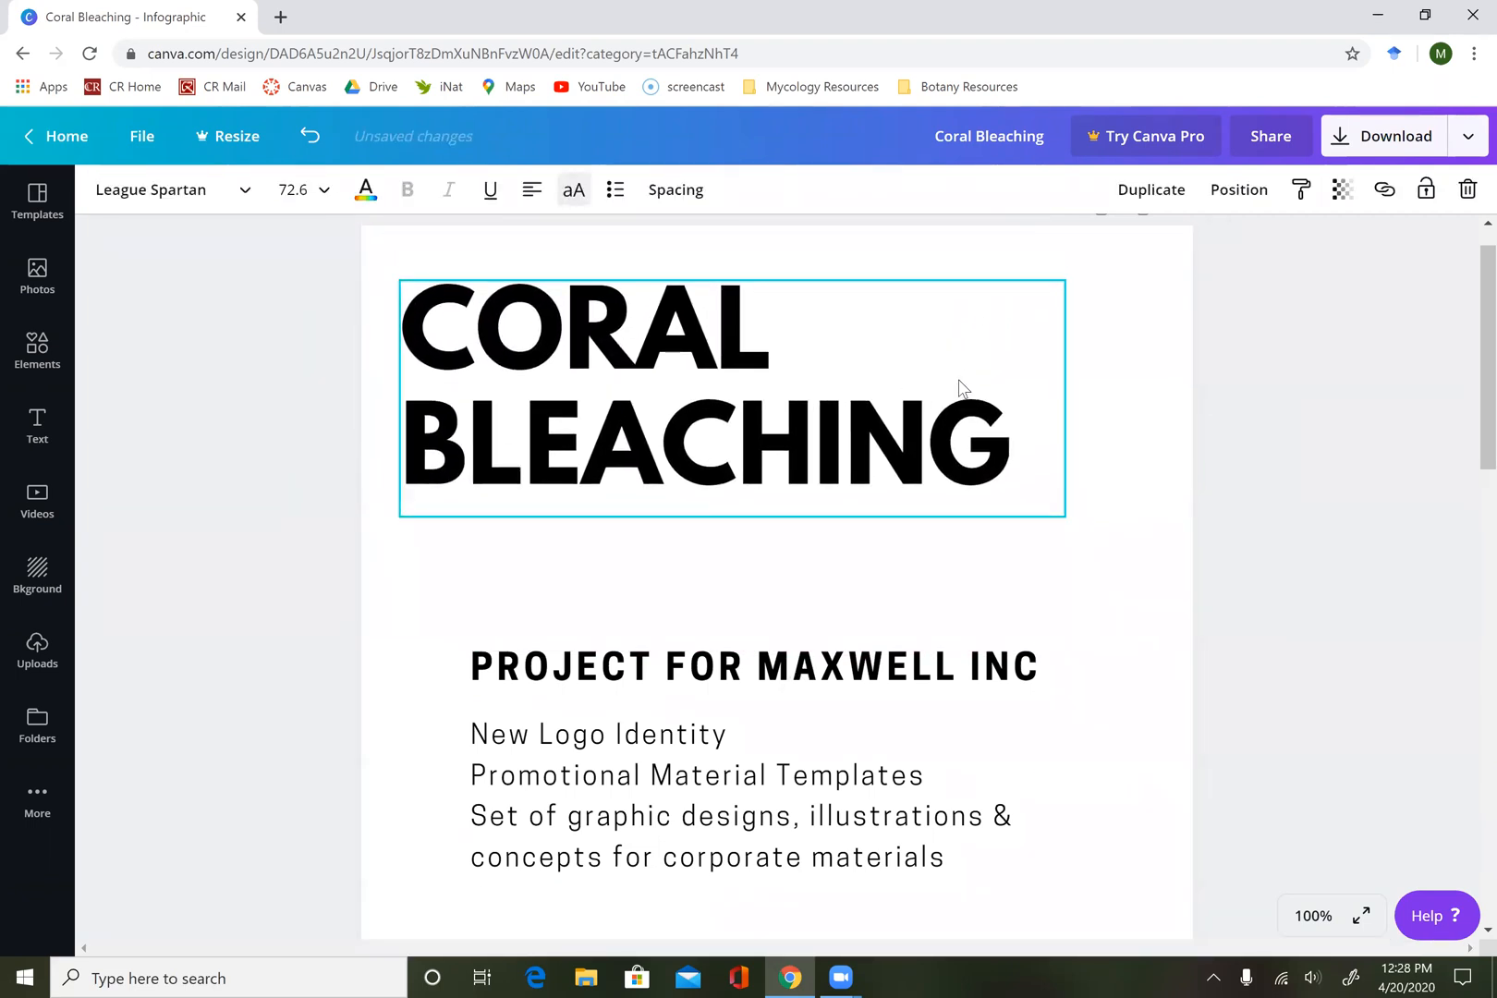
Try font sizes 36 and 48 on the "CORAL BLEACHING" heading and settle on 42.
click(862, 349)
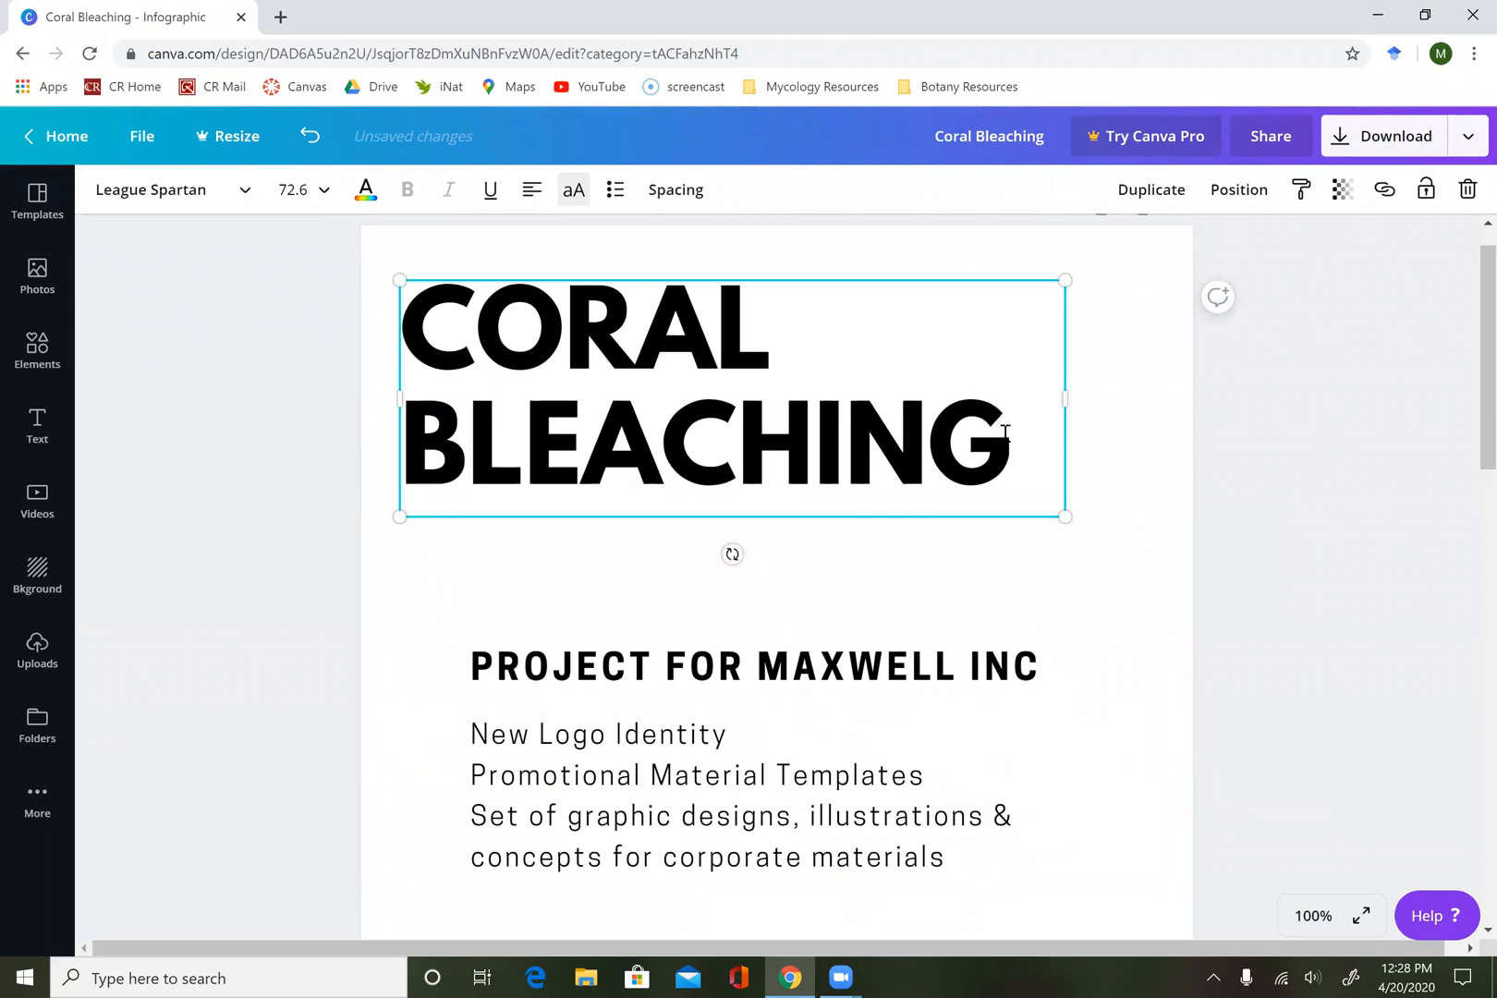
drag(1029, 441, 358, 311)
click(314, 191)
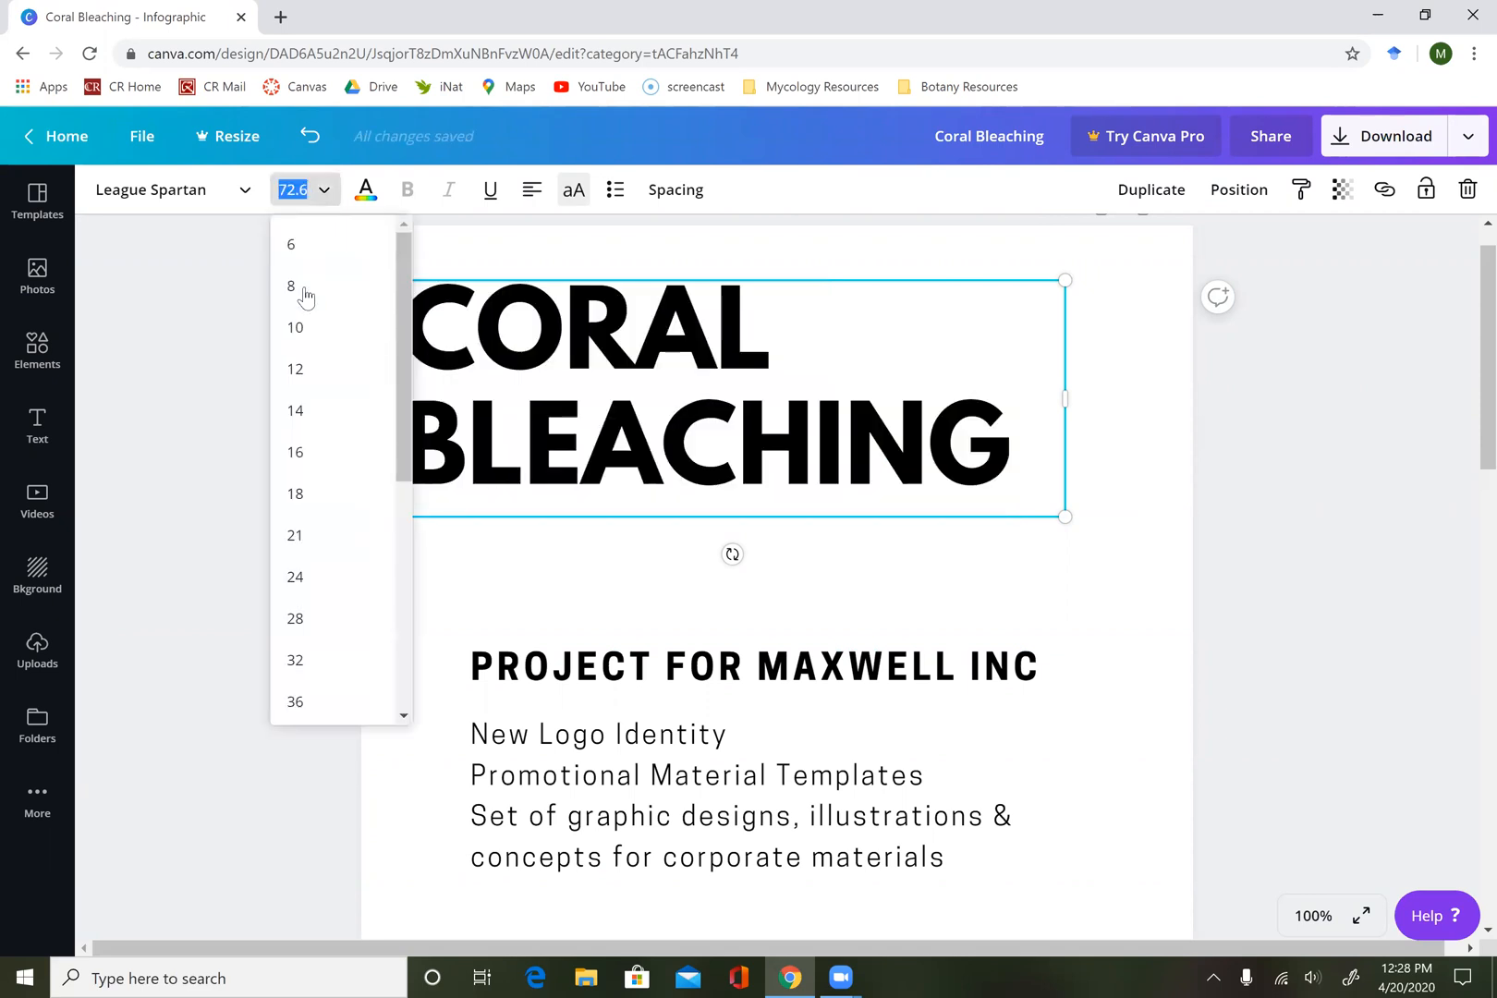
click(325, 708)
click(323, 190)
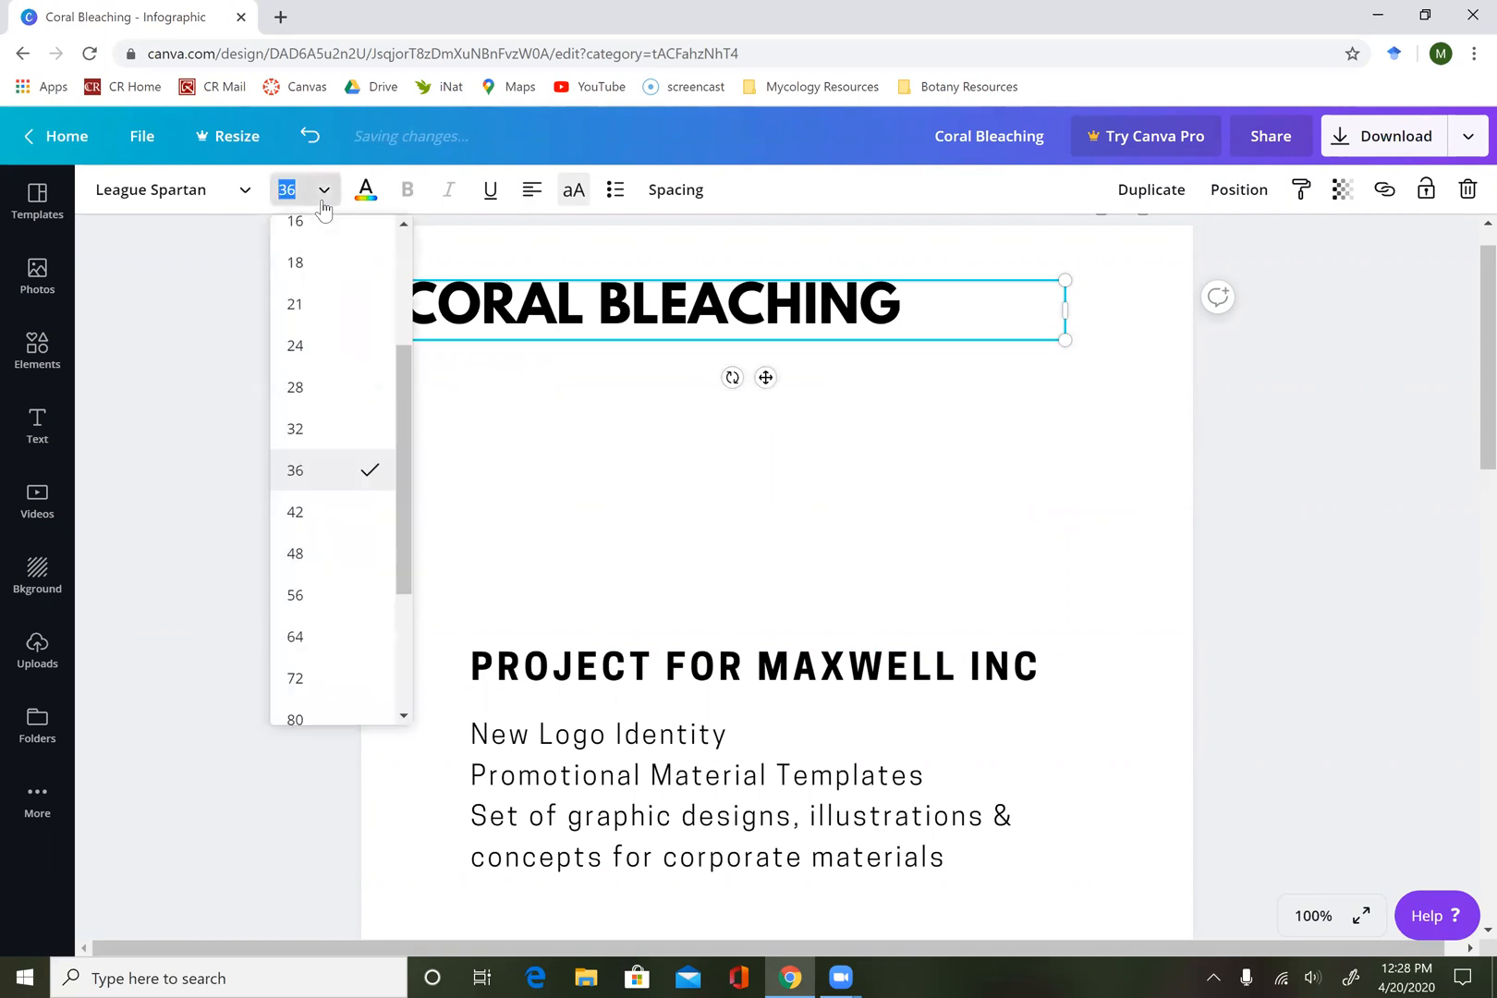
scroll(324, 408, down, 1)
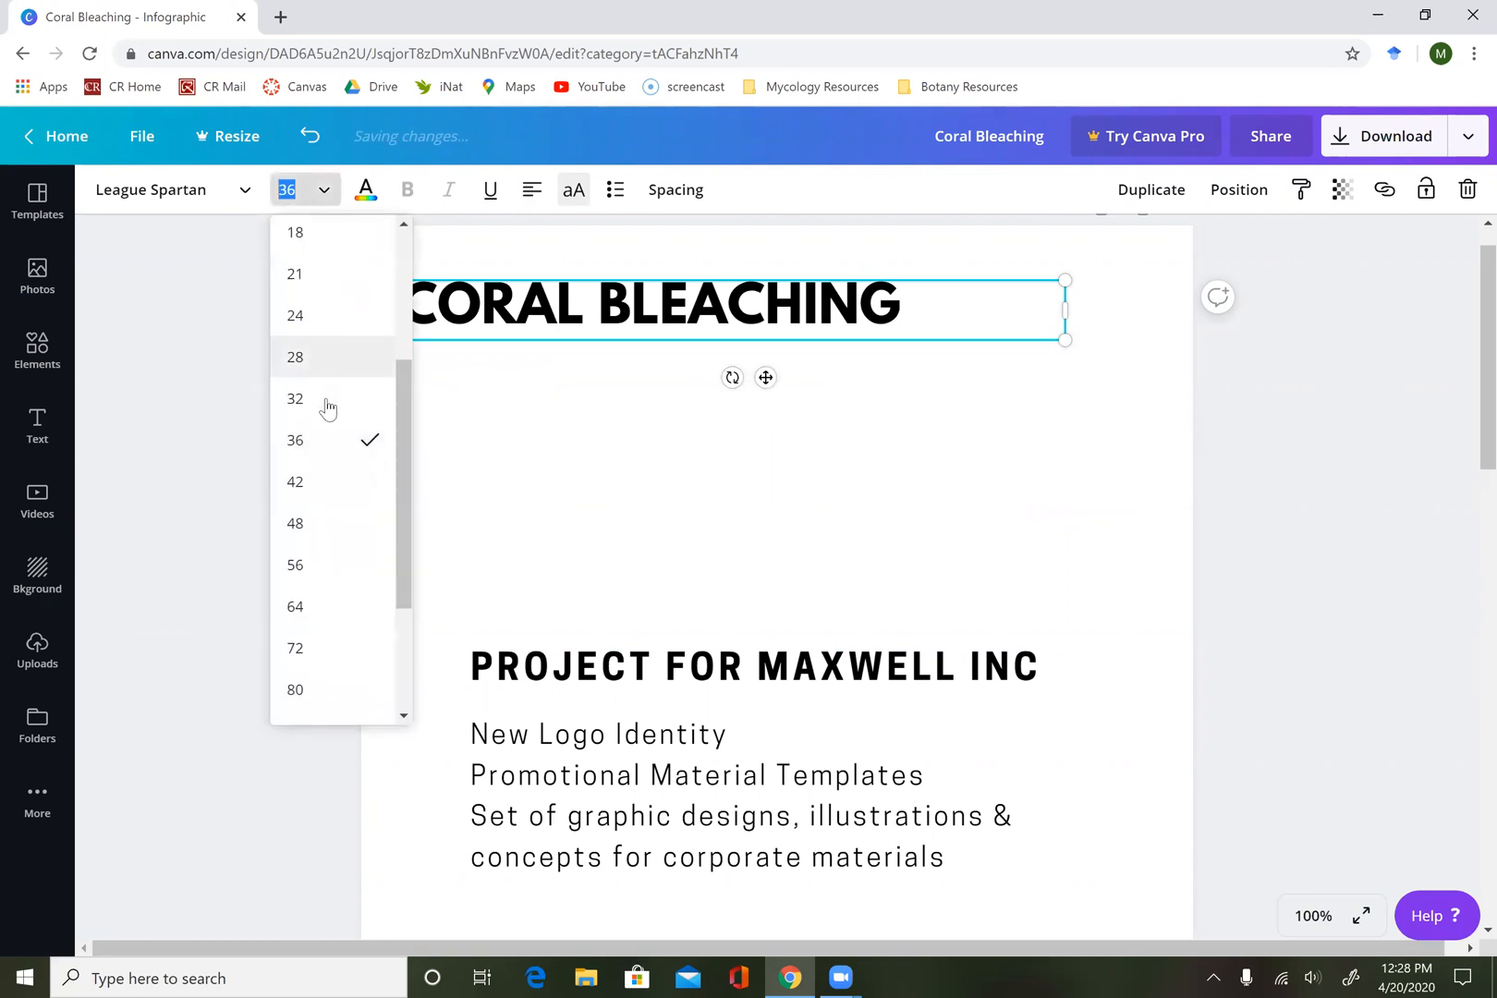
click(315, 542)
click(330, 192)
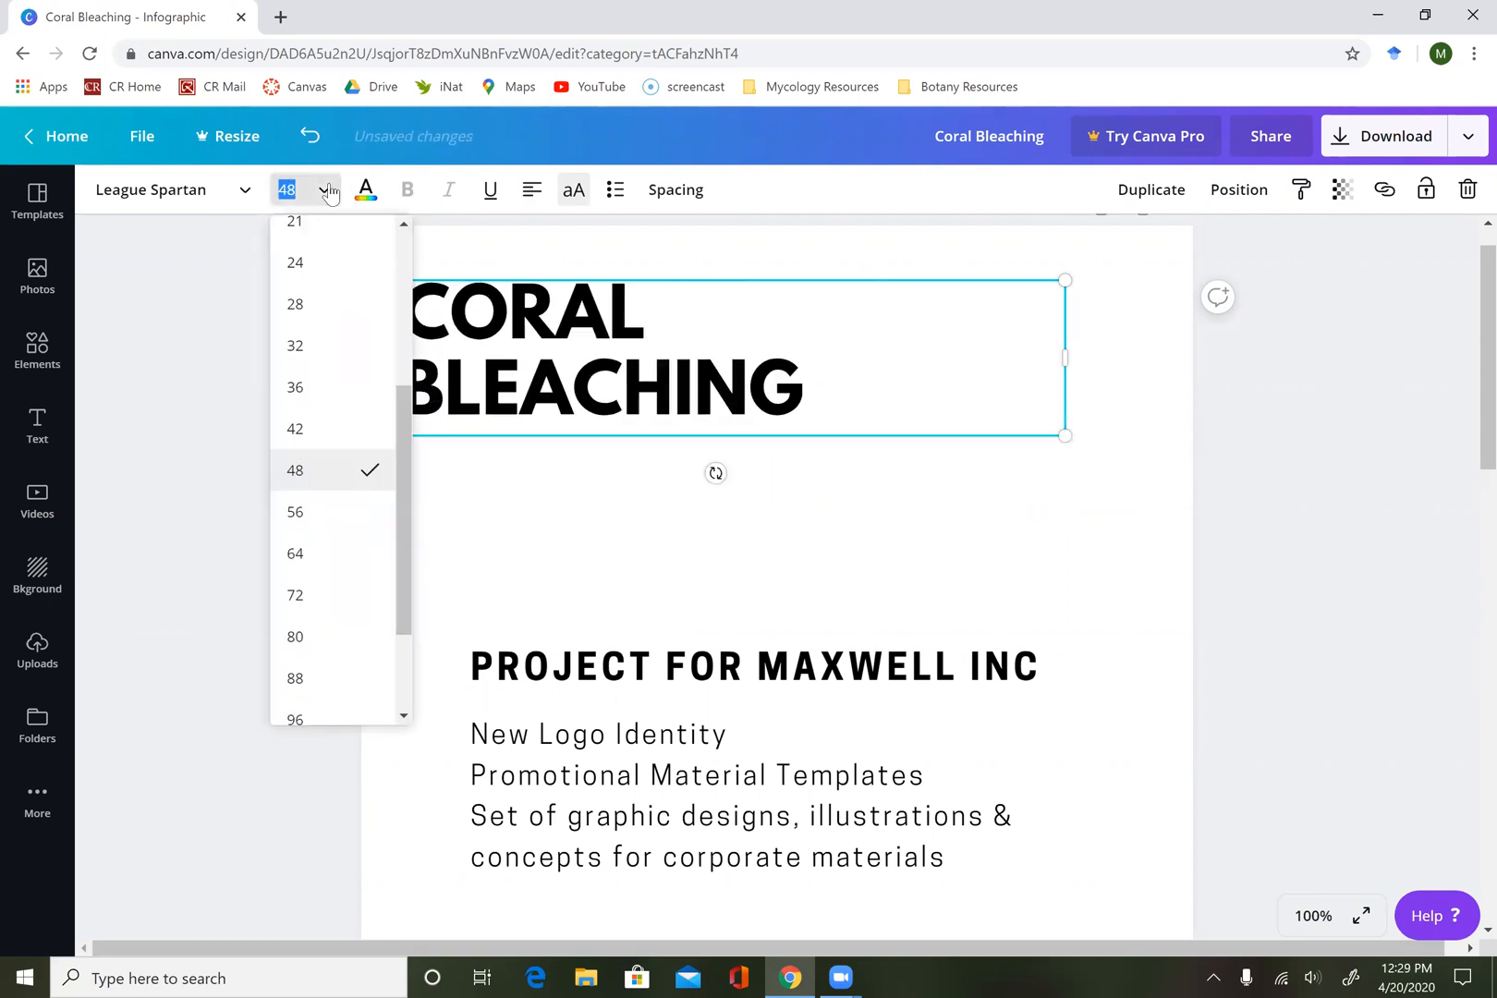
click(310, 431)
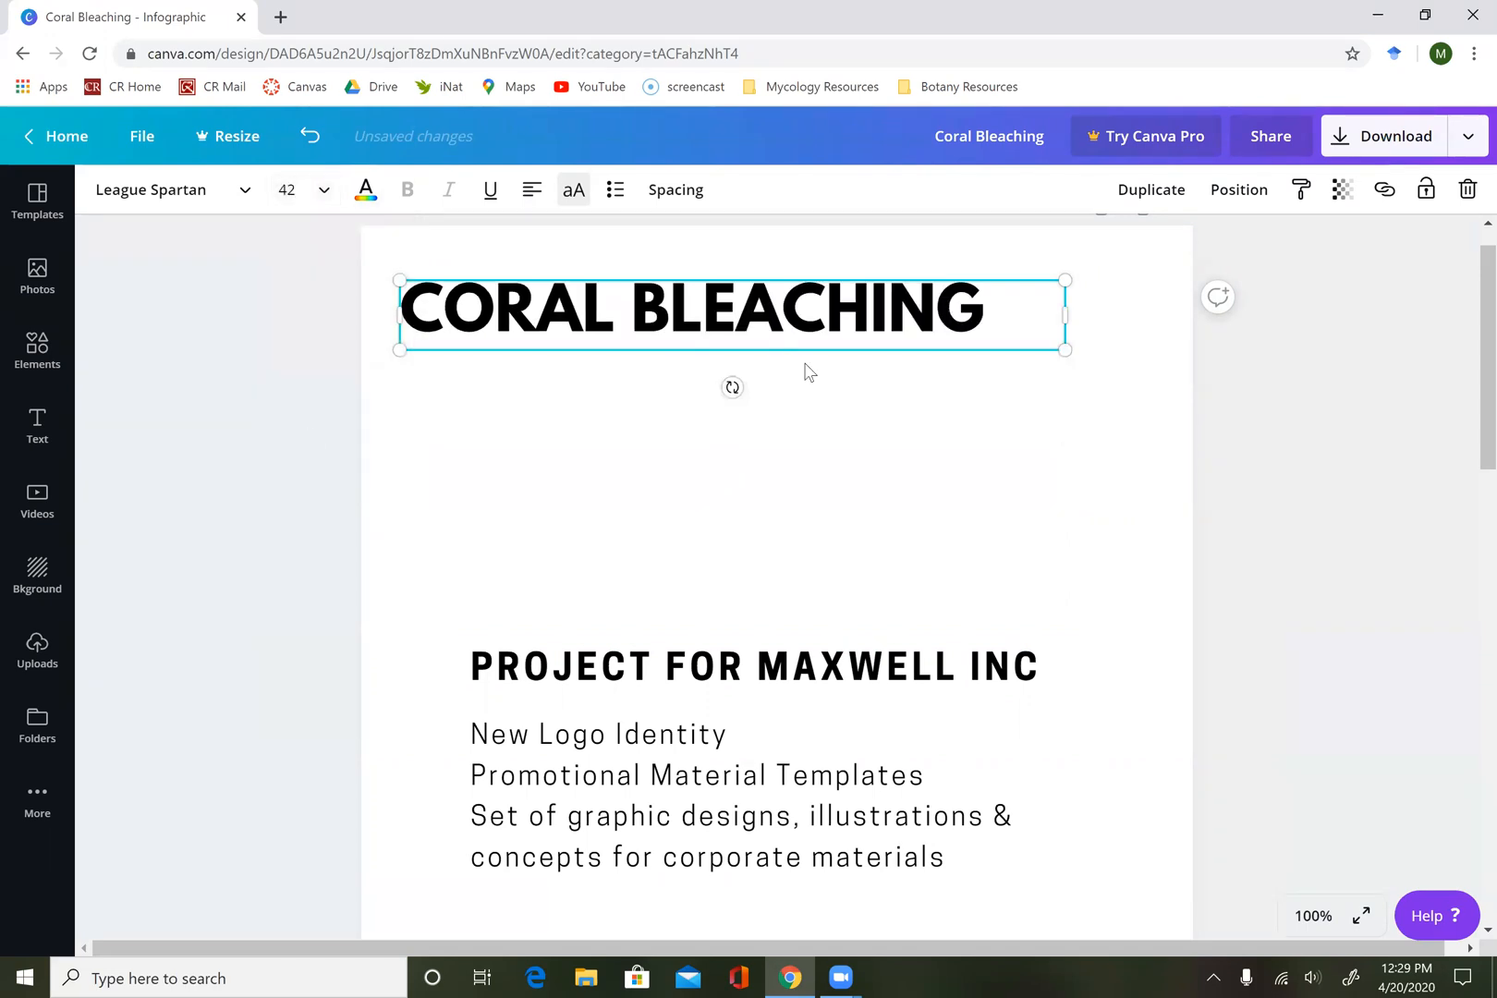
Move the "PROJECT FOR MAXWELL INC" line up directly beneath the "CORAL BLEACHING" heading, aligned with its left edge.
click(906, 465)
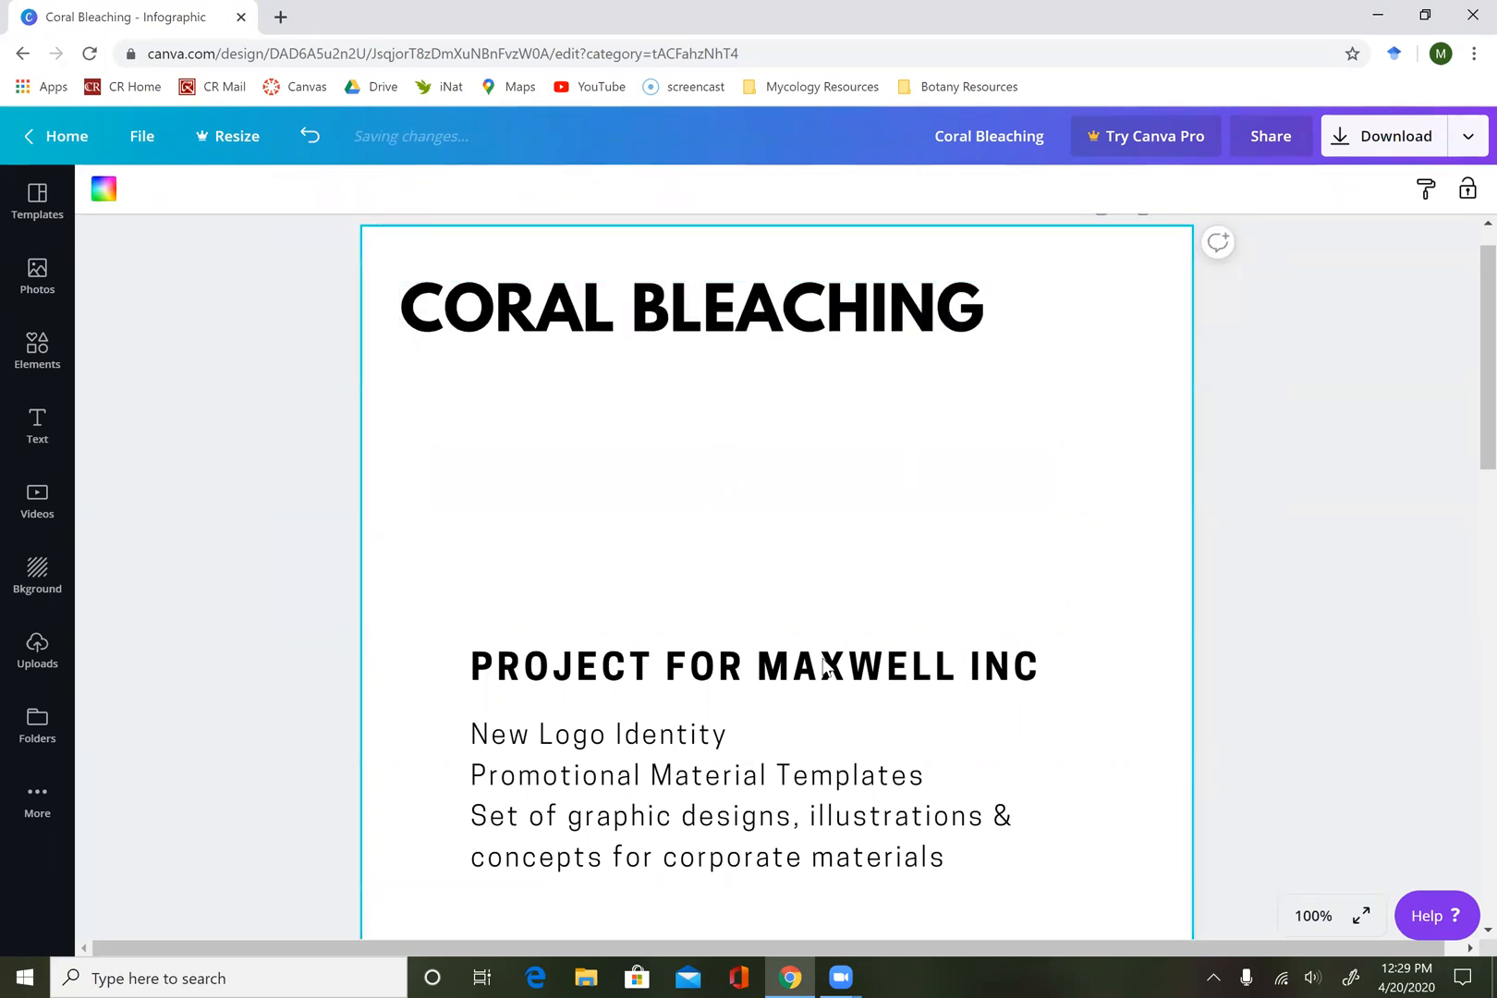
click(825, 667)
drag(813, 658, 740, 365)
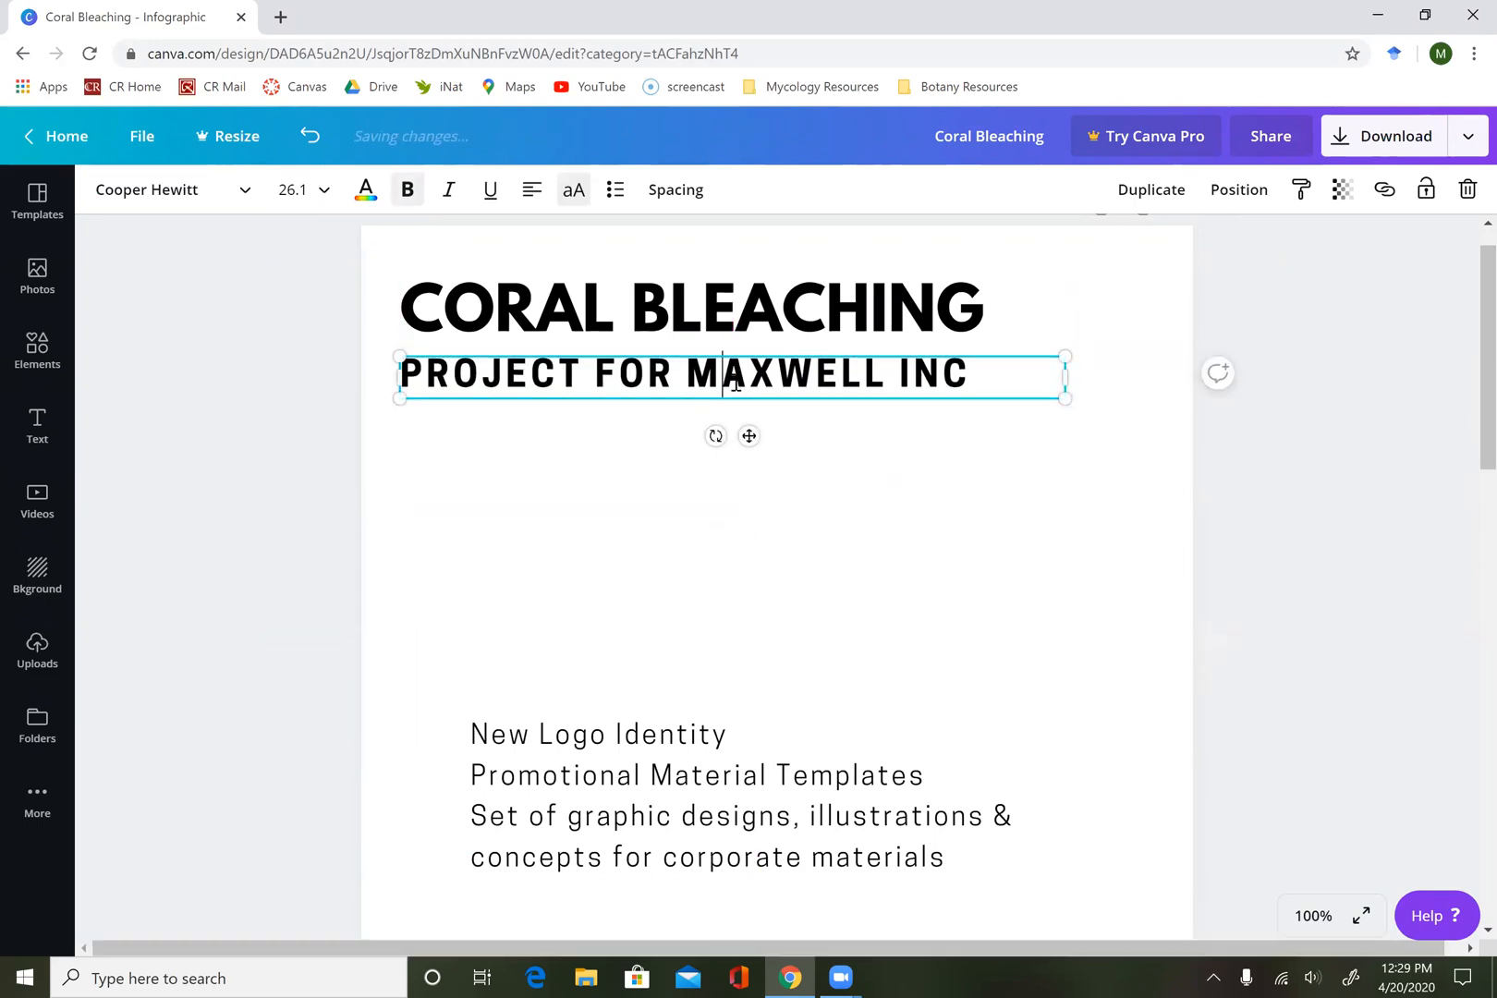
Replace the "PROJECT FOR MAXWELL INC" text with "HOW DOES CLIMATE CHANGE IMPACT CORAL REEFS?".
key(ctrl+a)
text(HOW D)
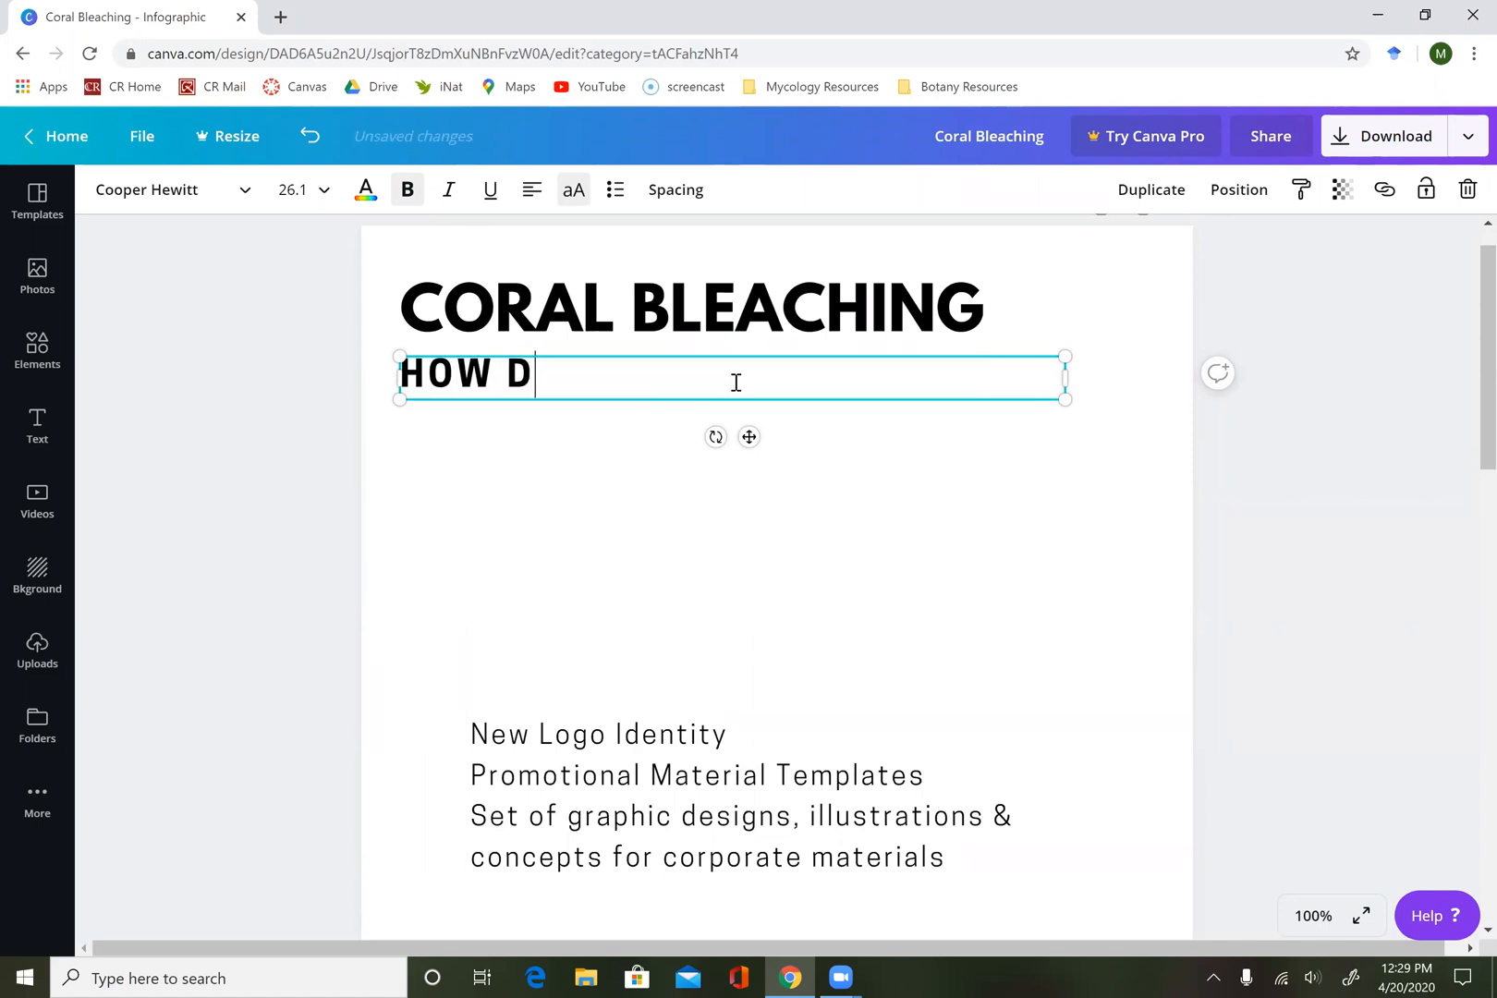
text(OES CLIMATE CHA)
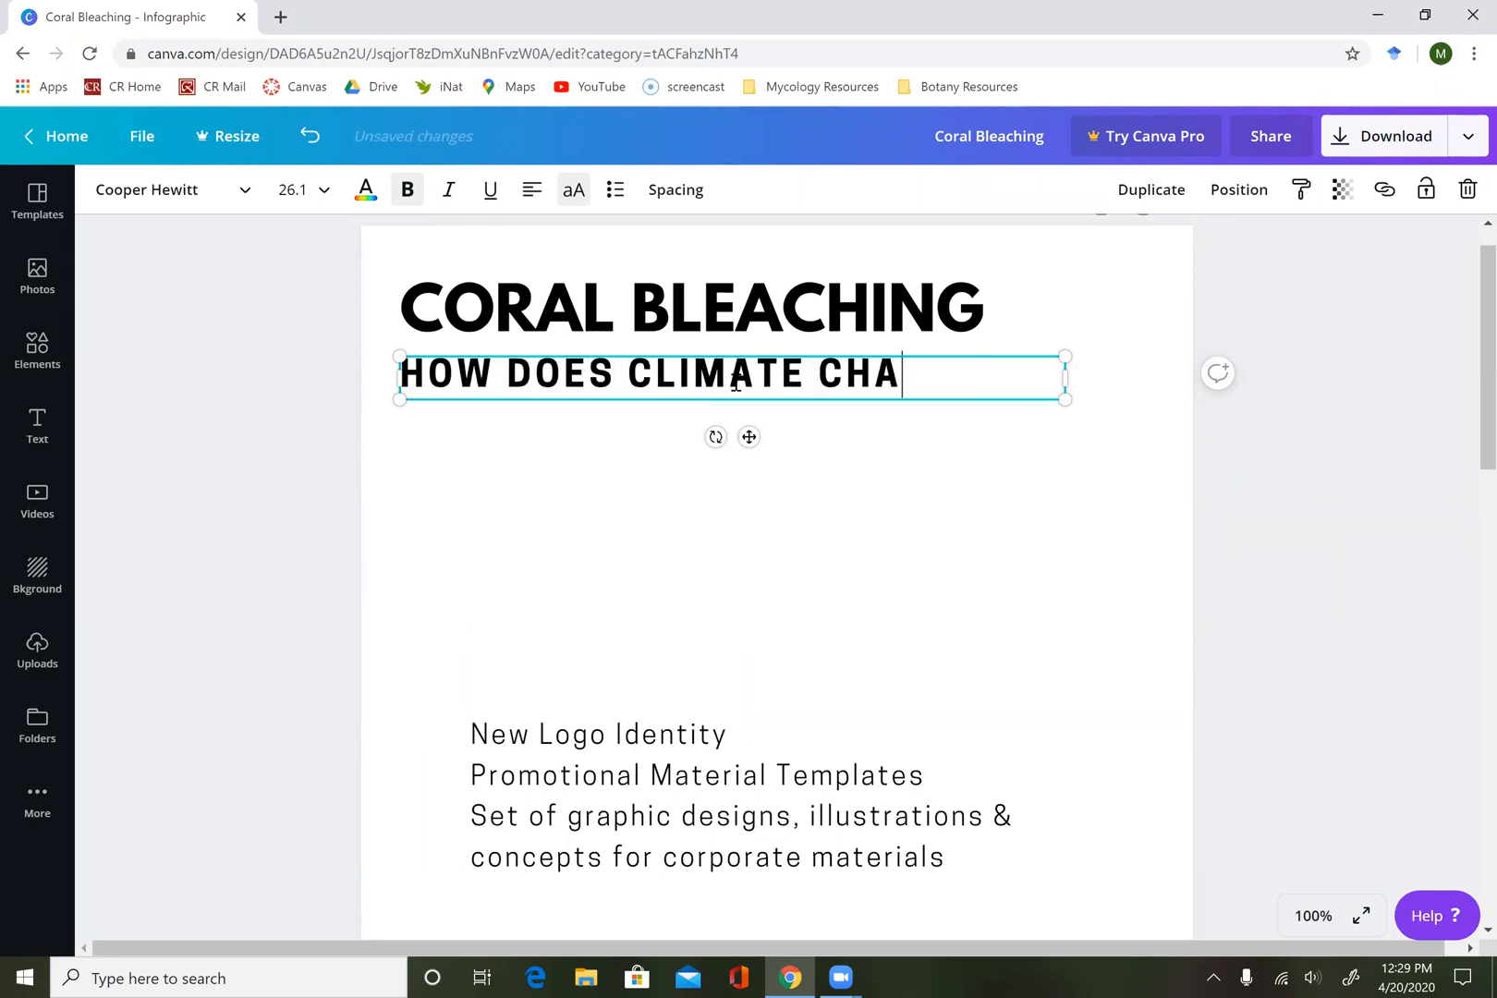
text(NGE IMPACT CORAL )
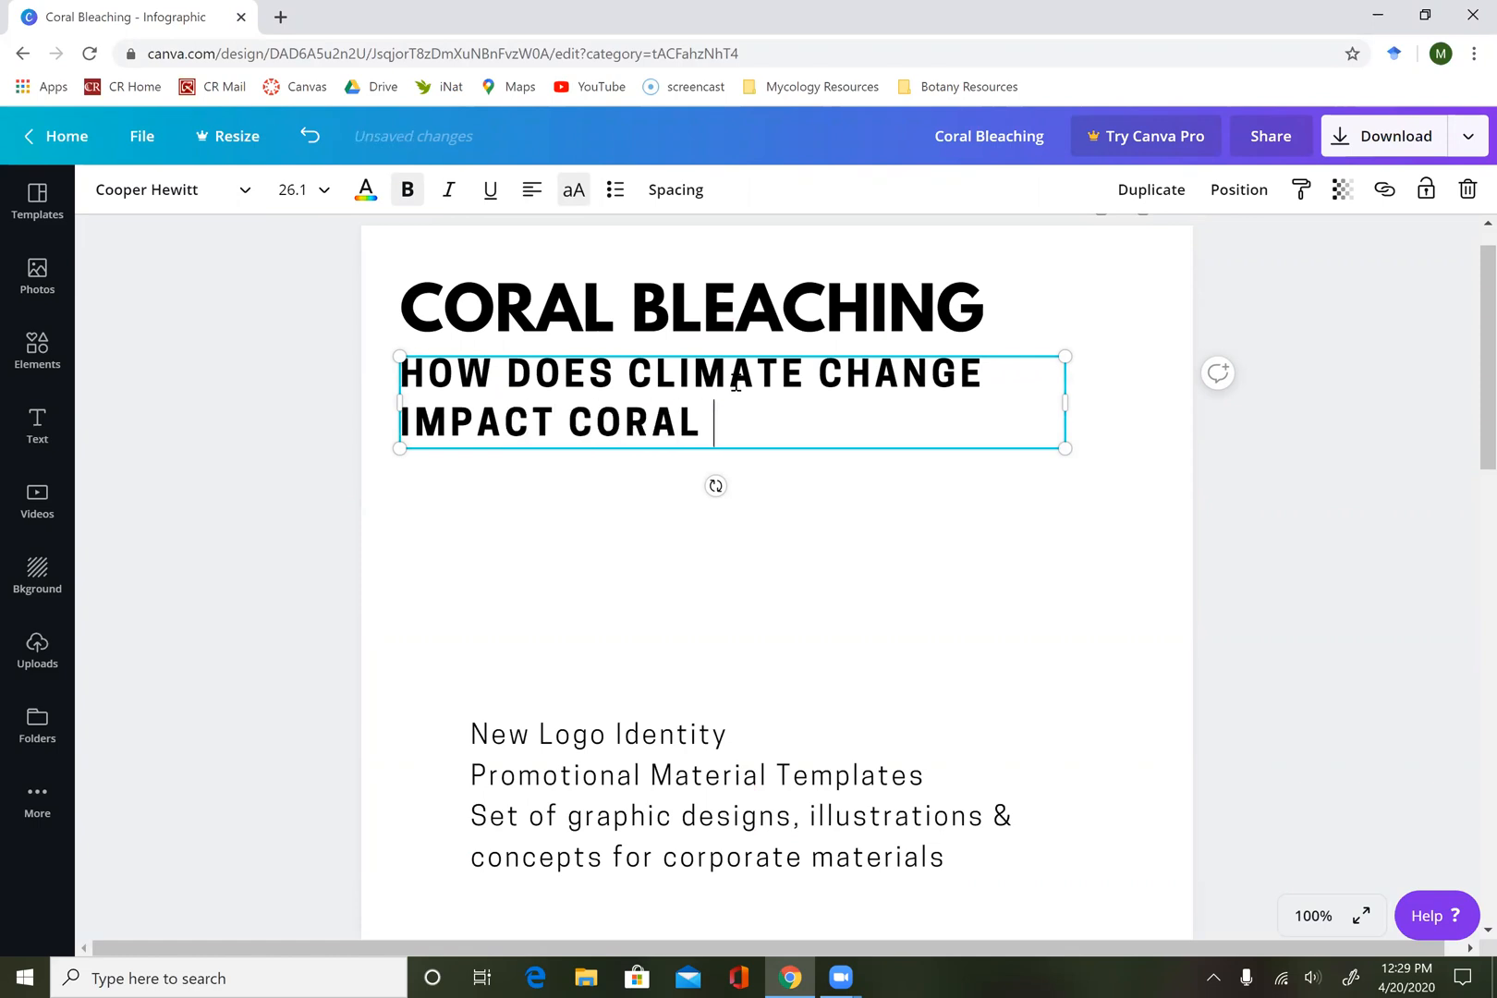
text(REEFS?)
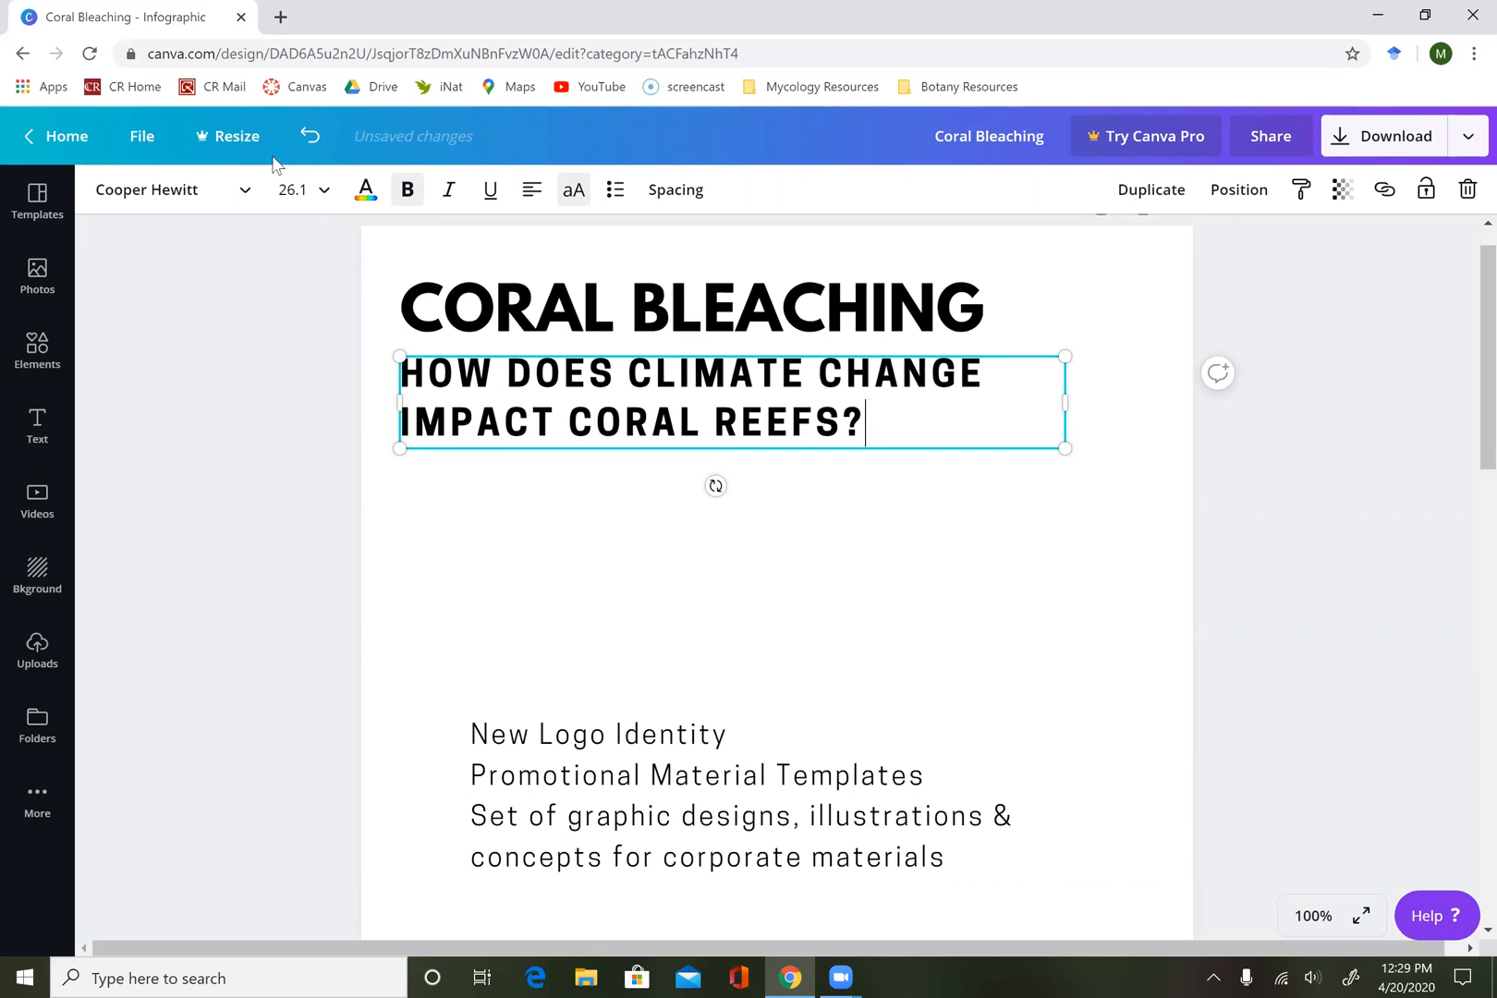
Try the Aileron Regular font on the whole climate-change subheading and settle on Abhaya Libre Regular.
double_click(641, 425)
click(641, 428)
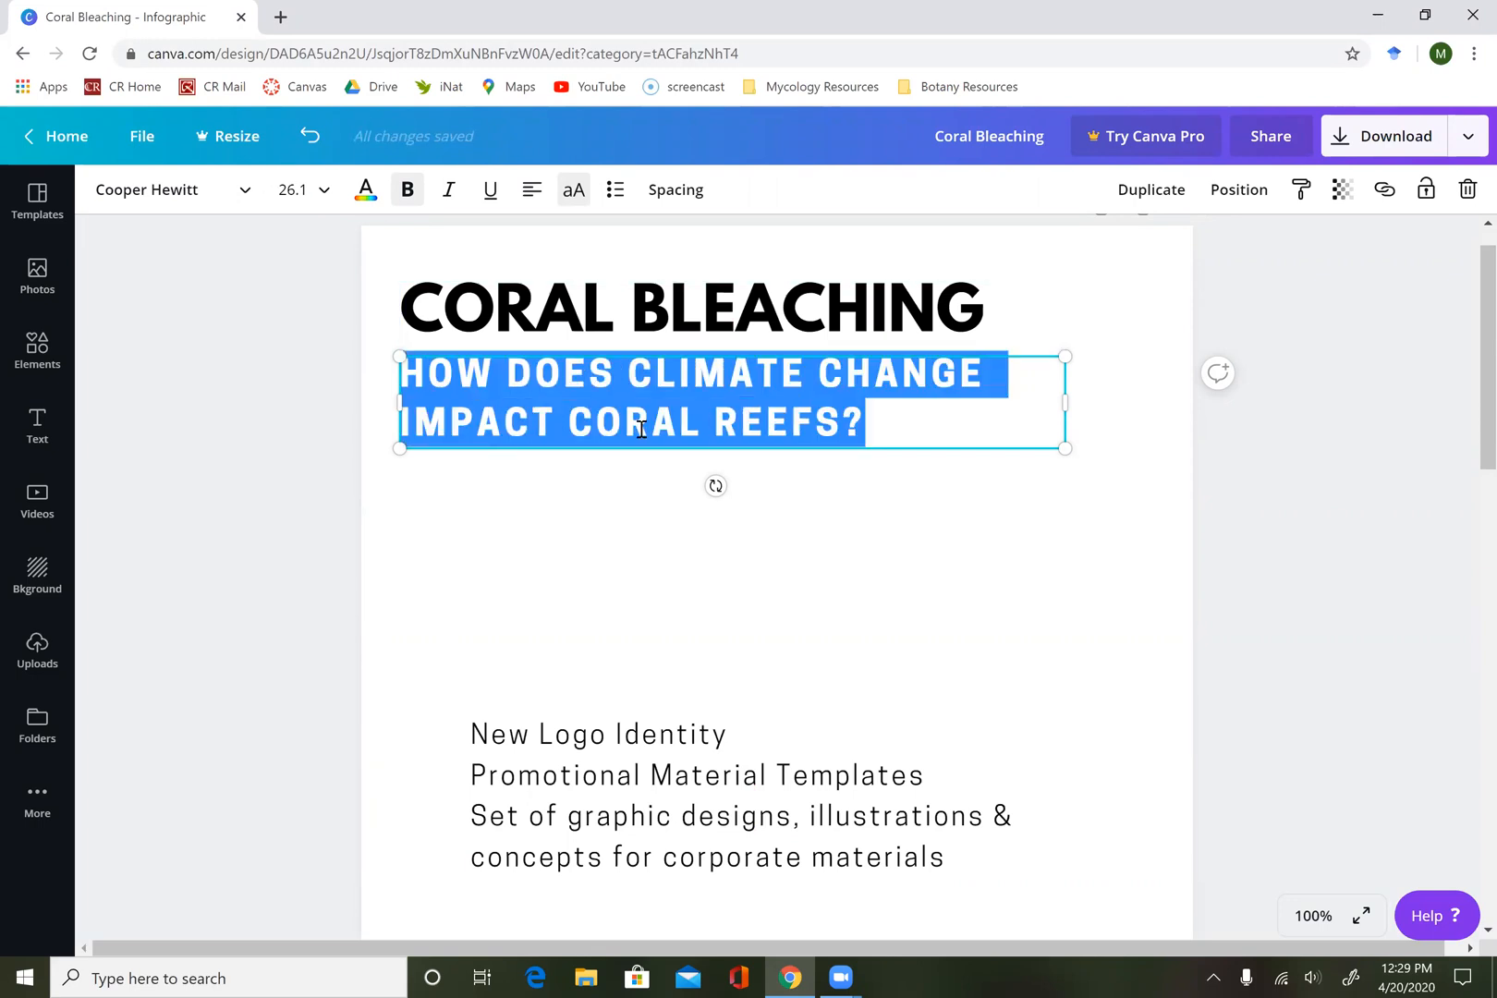
click(226, 191)
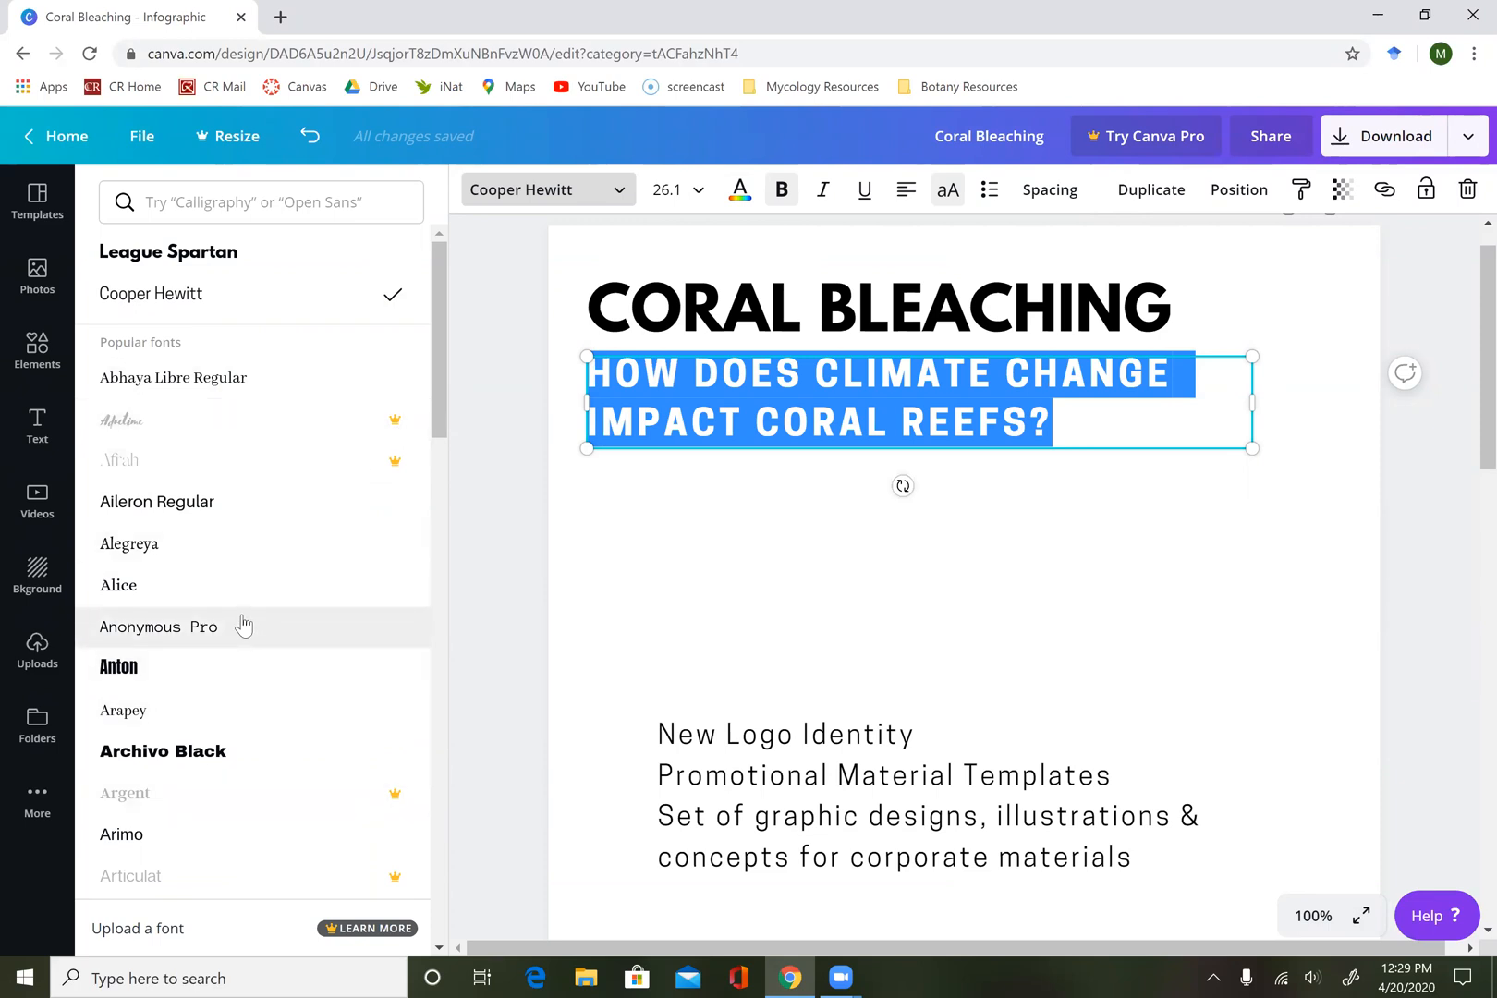
click(205, 514)
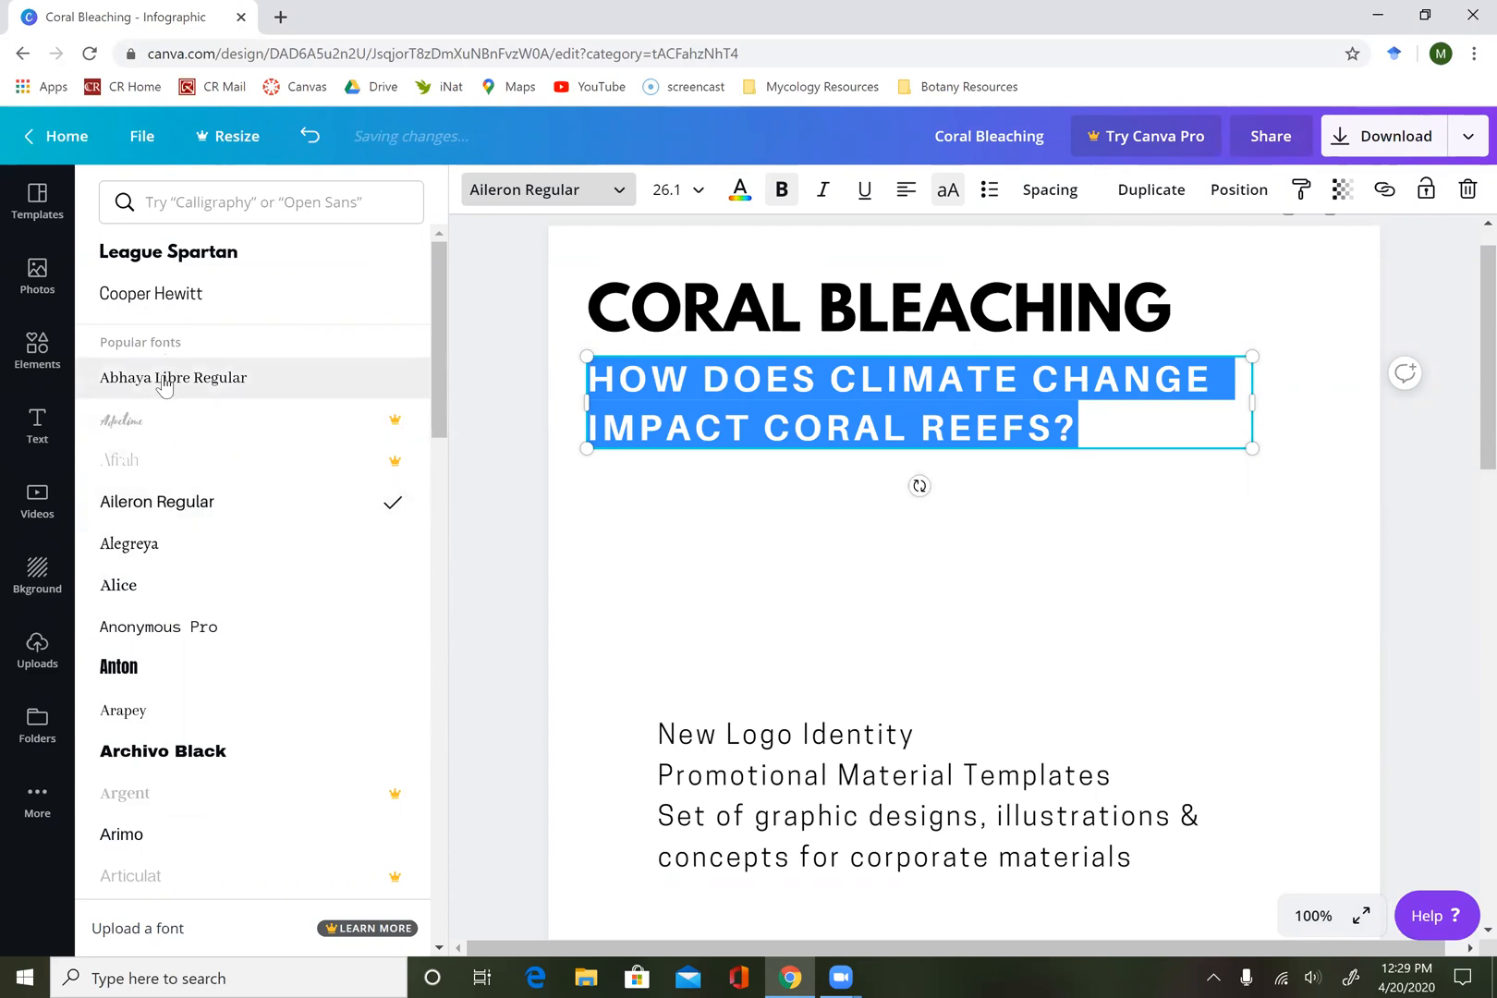
click(165, 379)
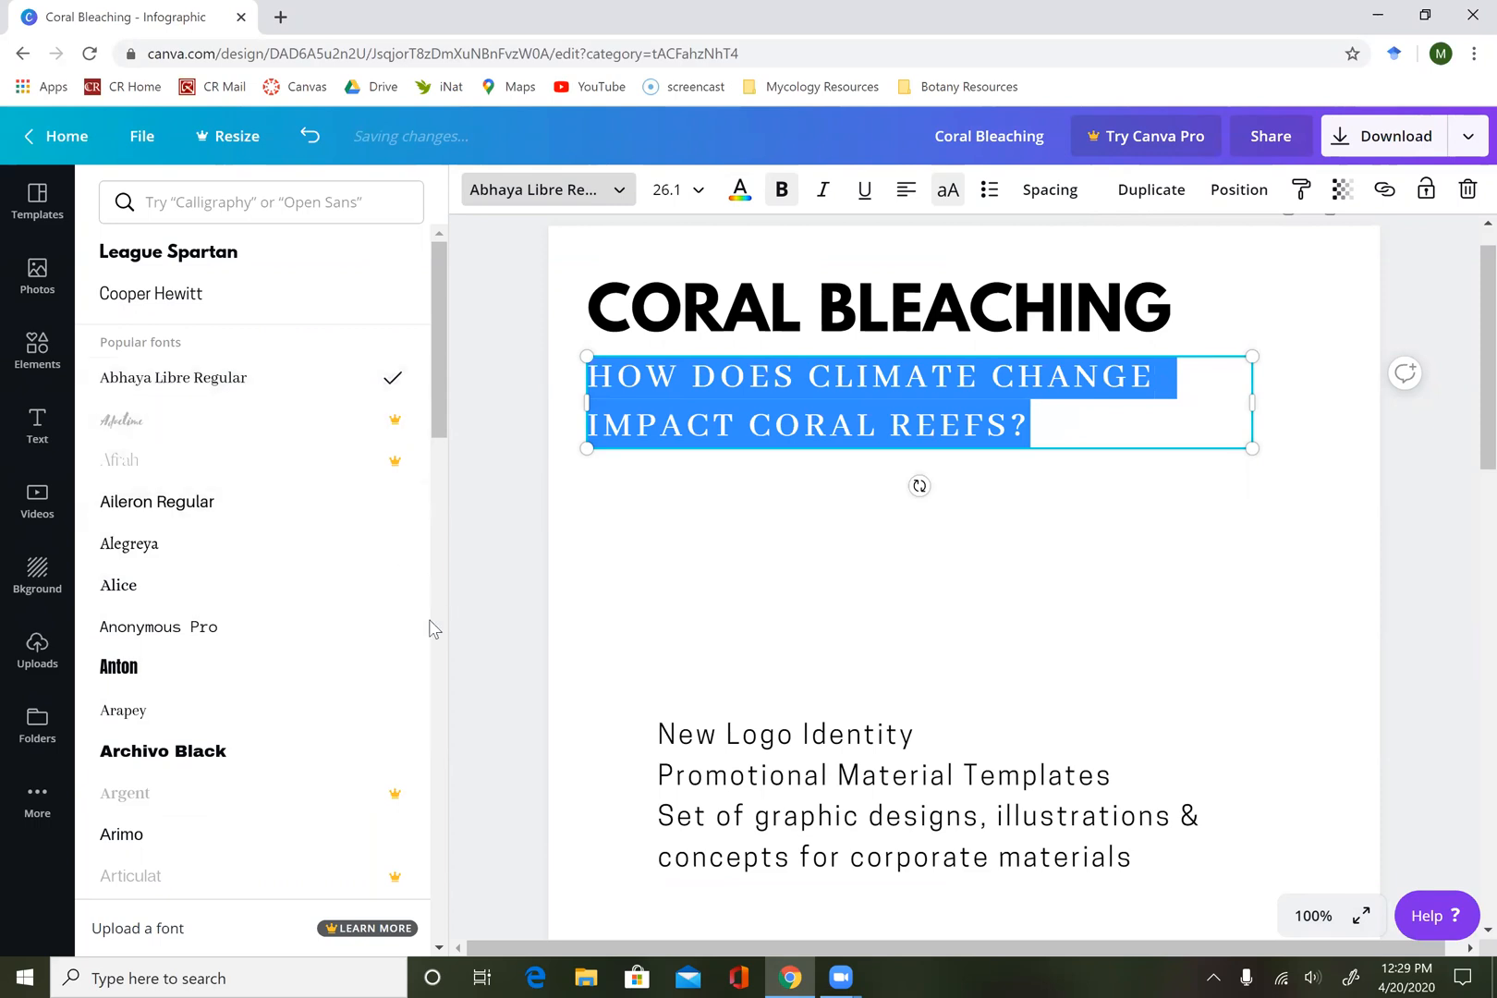
click(964, 516)
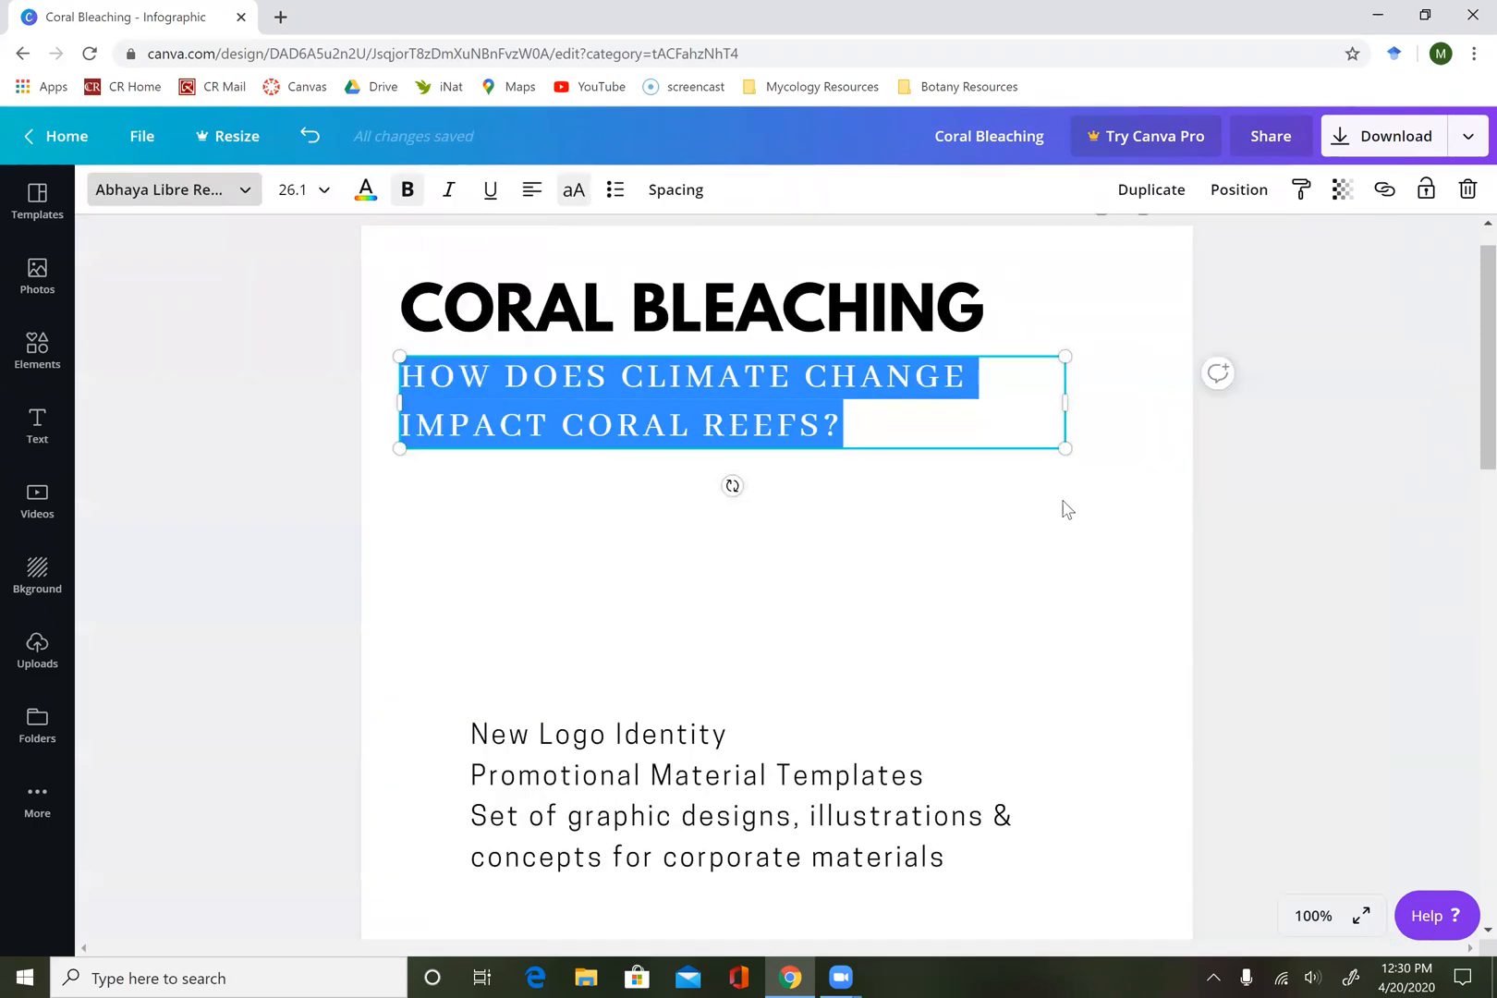
click(1136, 473)
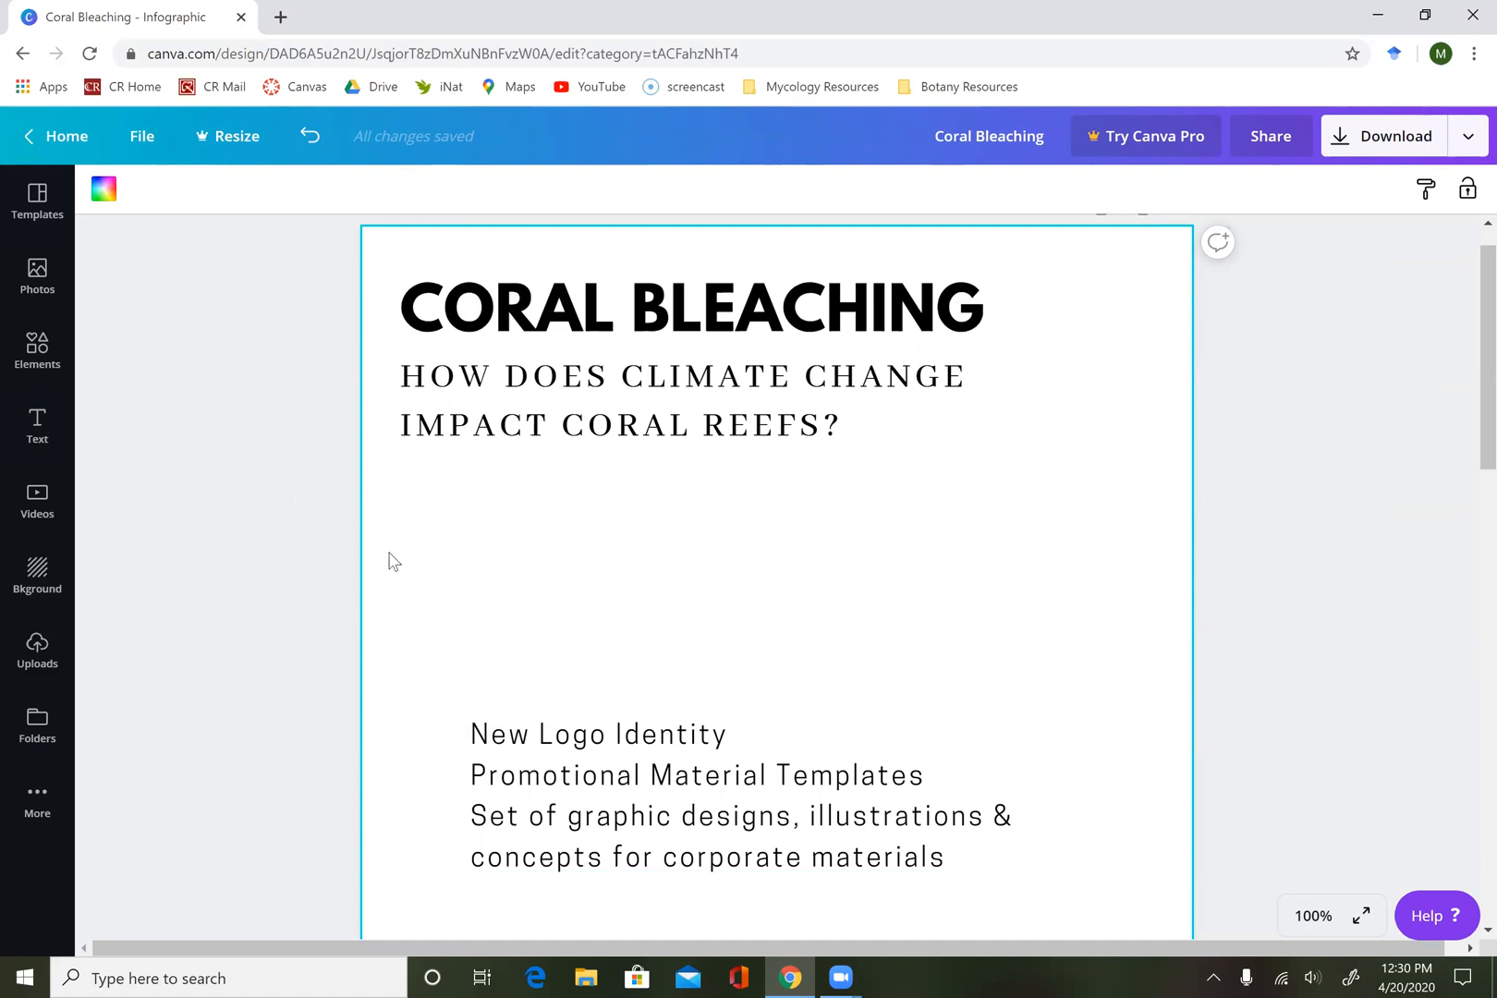
Search the elements library for "coral" and add the free purple coral illustration with pink edges to the page.
click(38, 360)
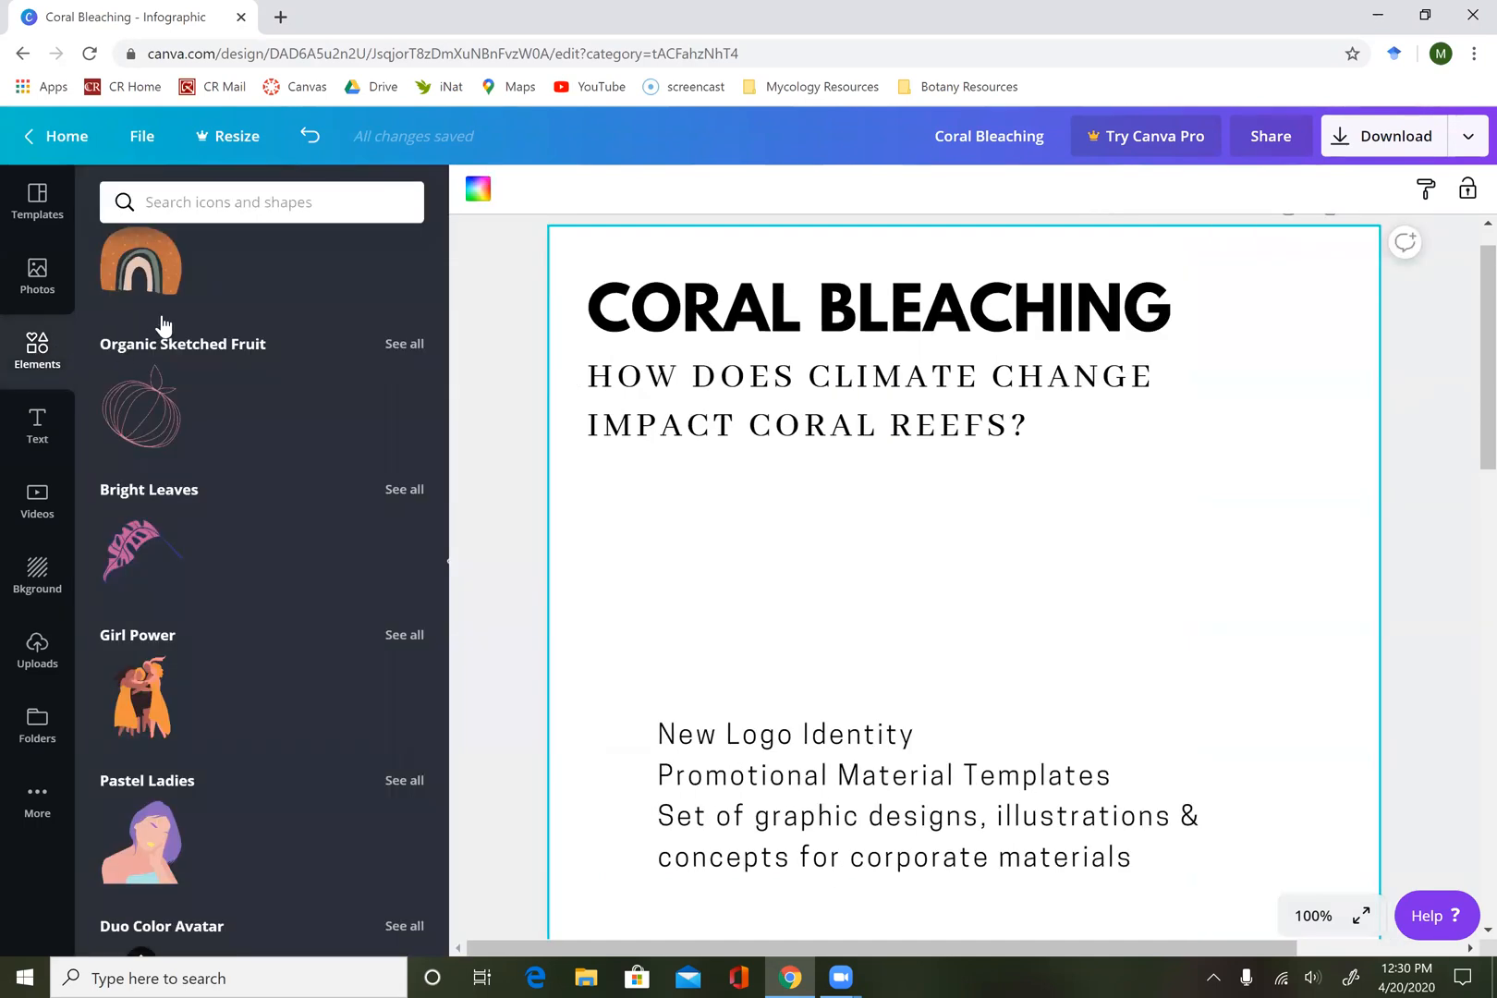
click(265, 209)
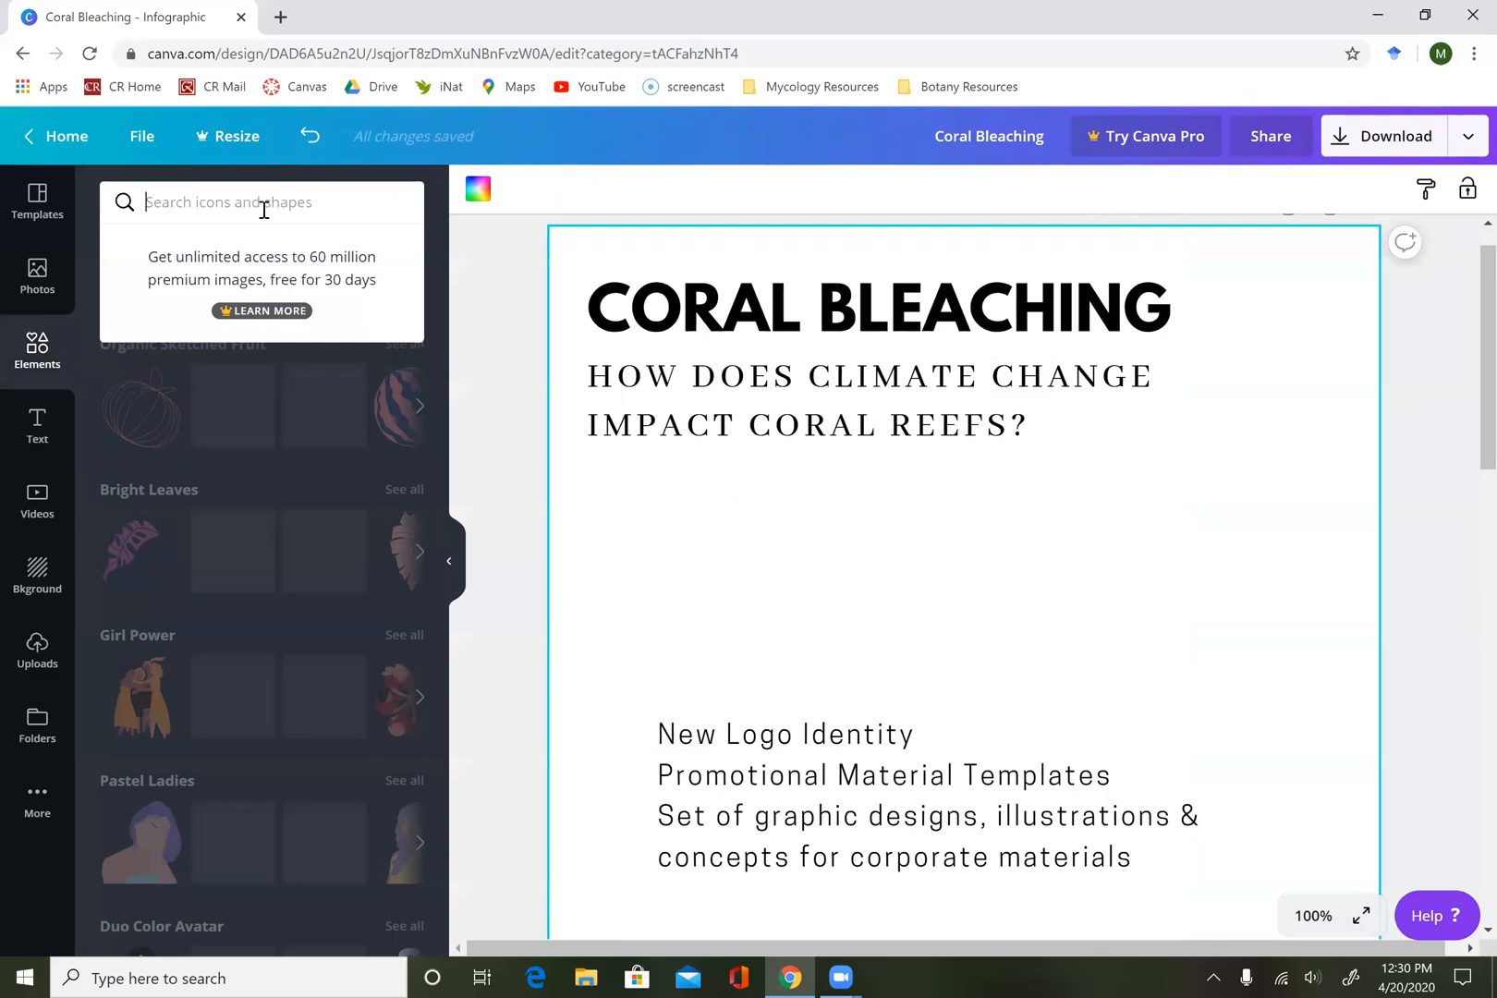
text(coral)
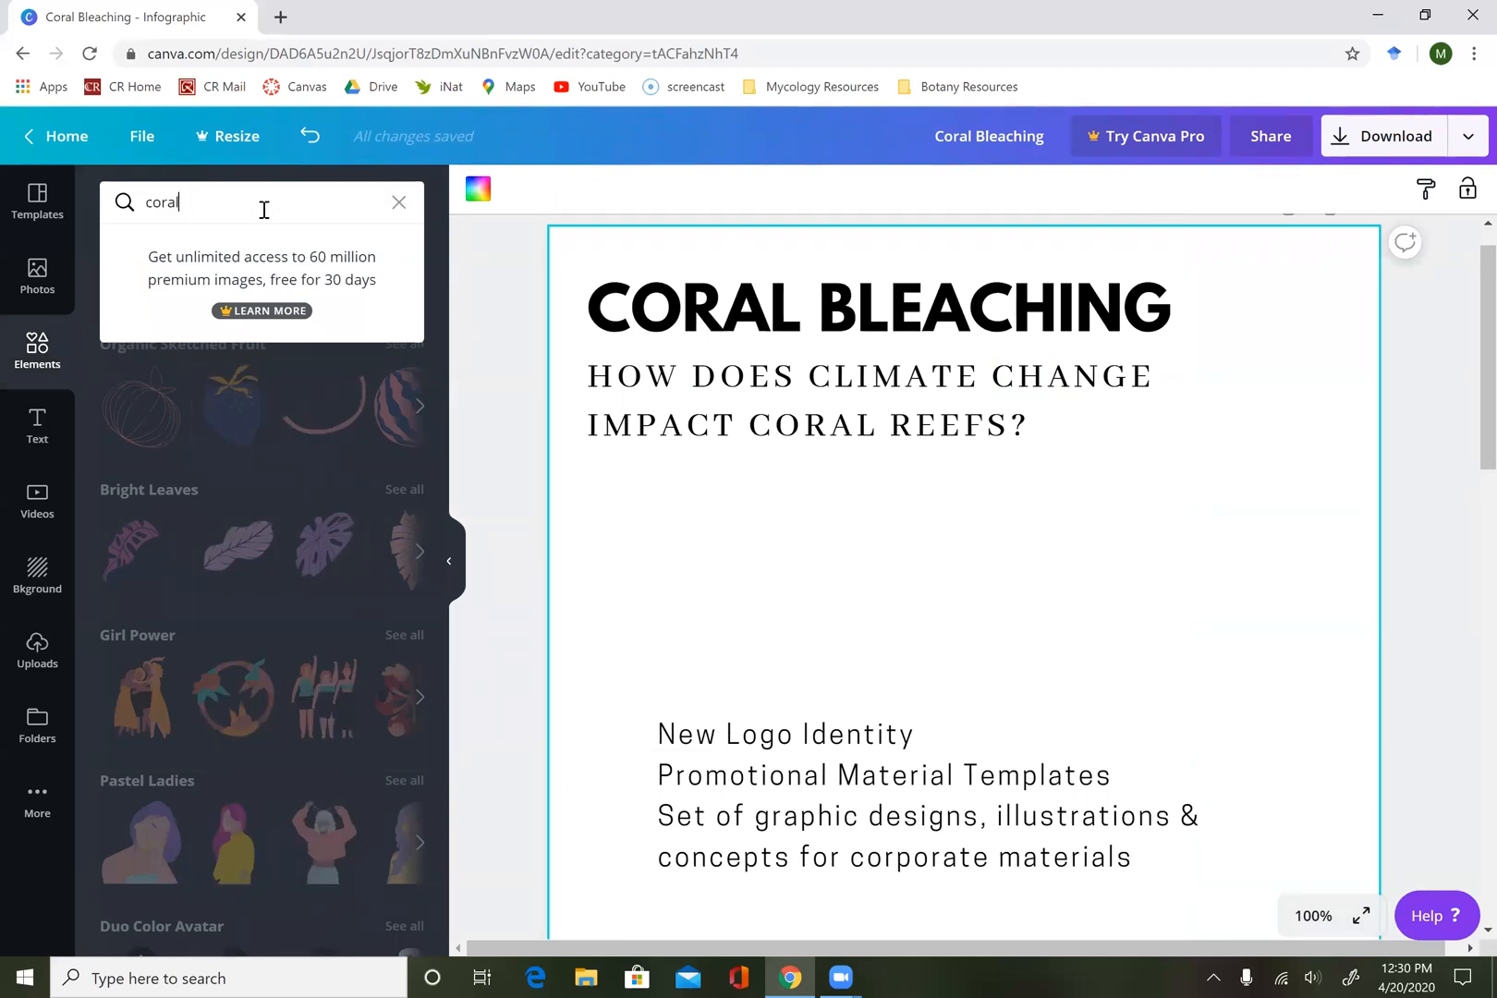
key(Return)
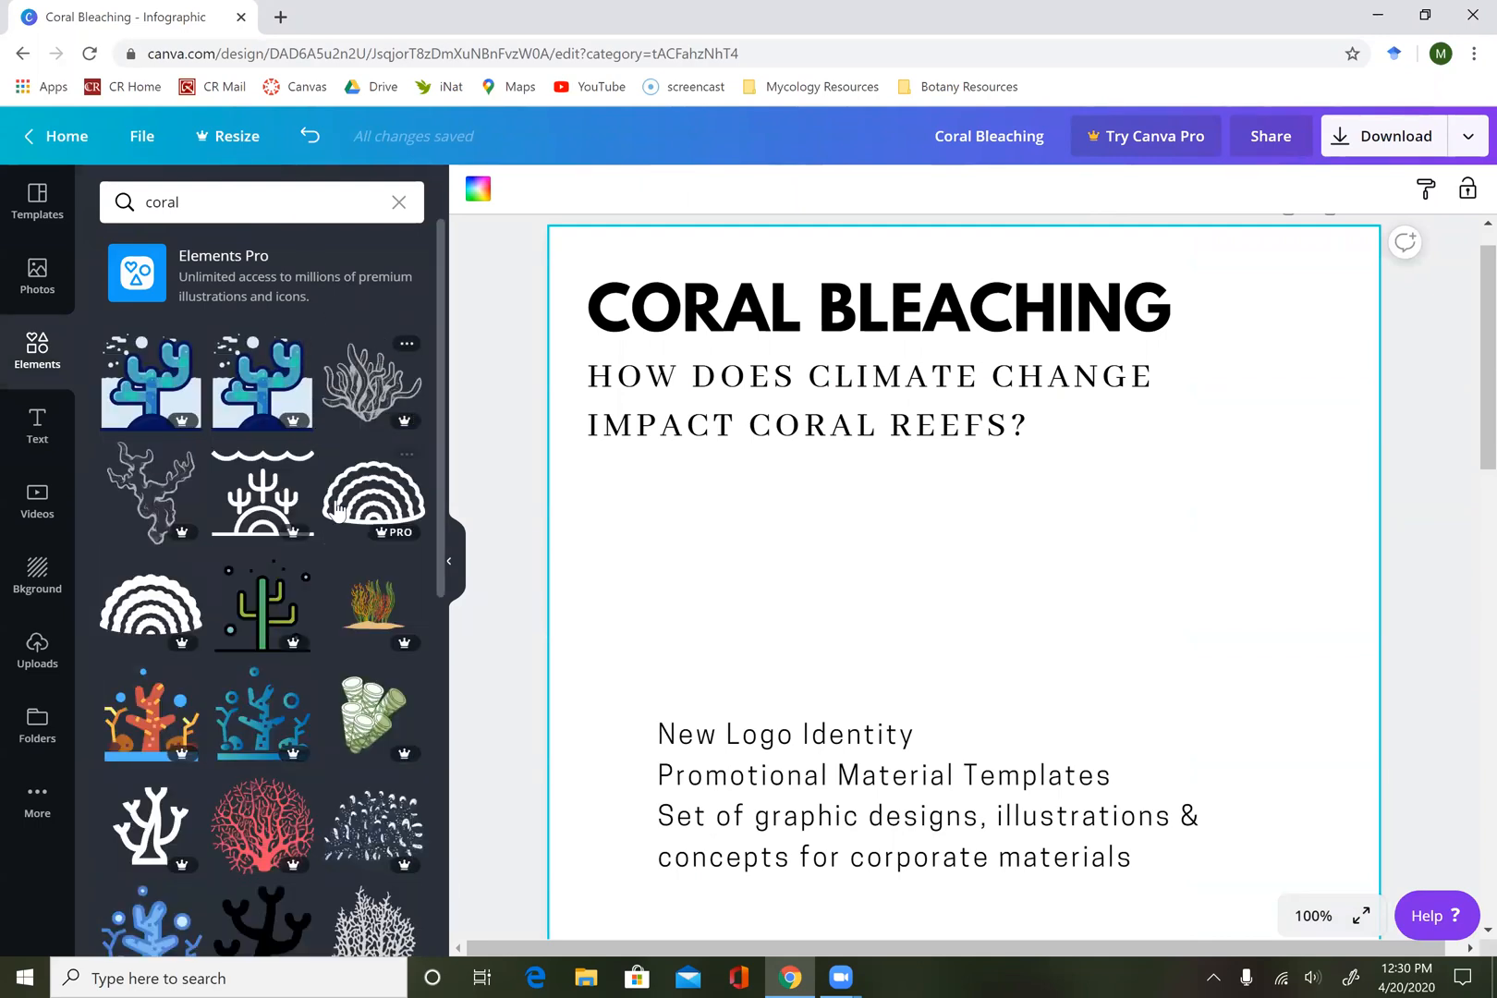
scroll(337, 513, down, 5)
scroll(338, 513, down, 5)
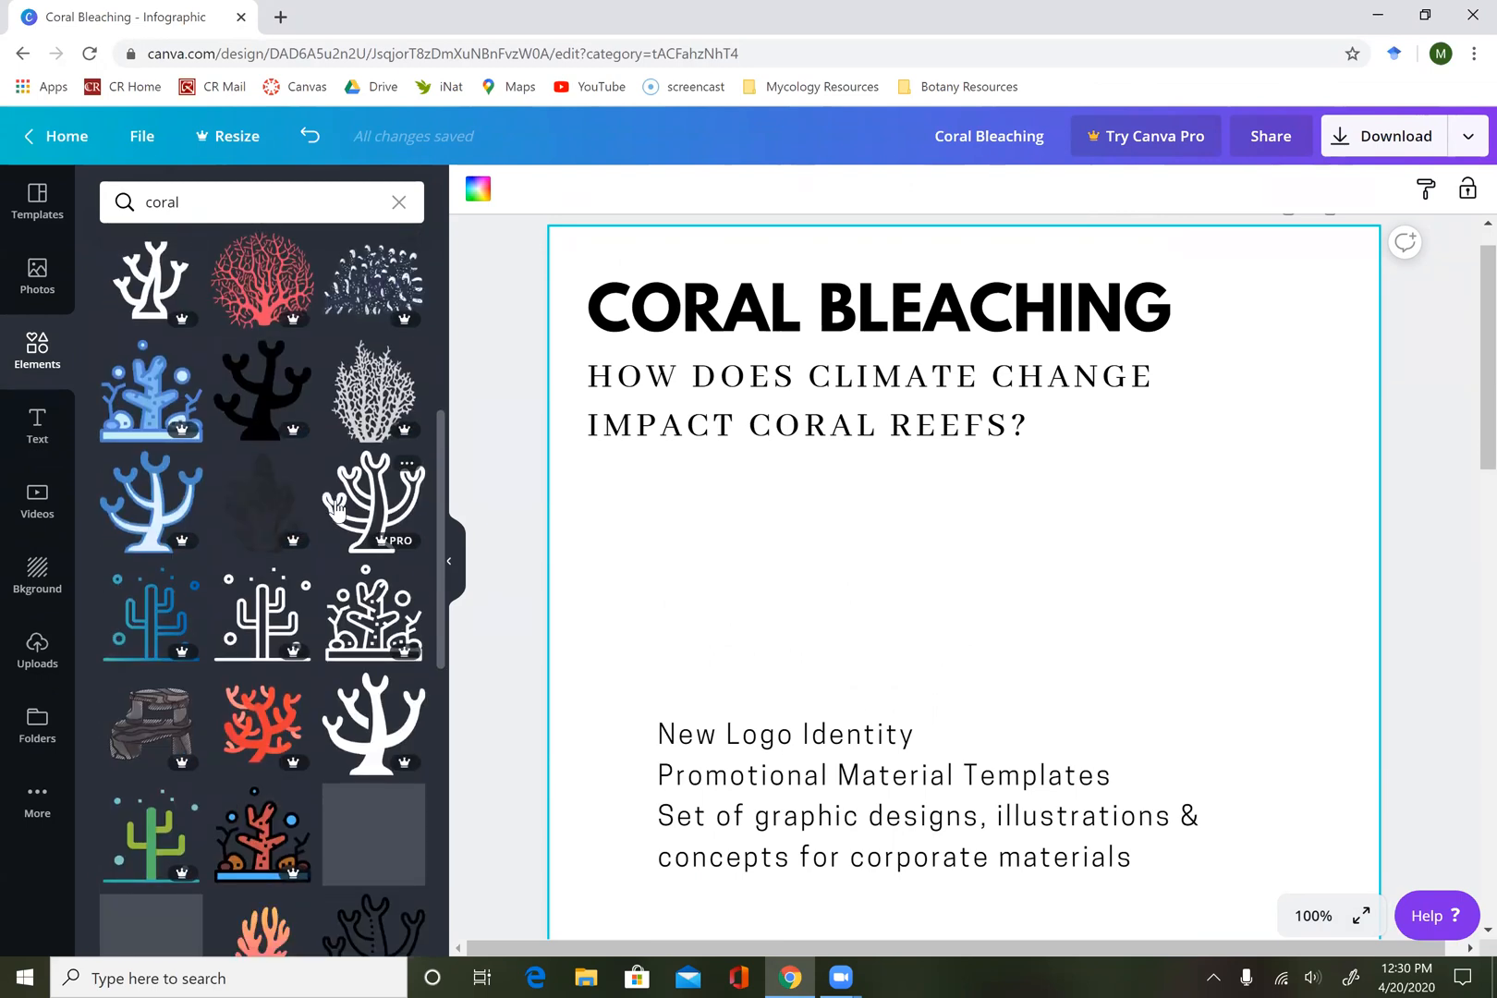
scroll(338, 513, down, 5)
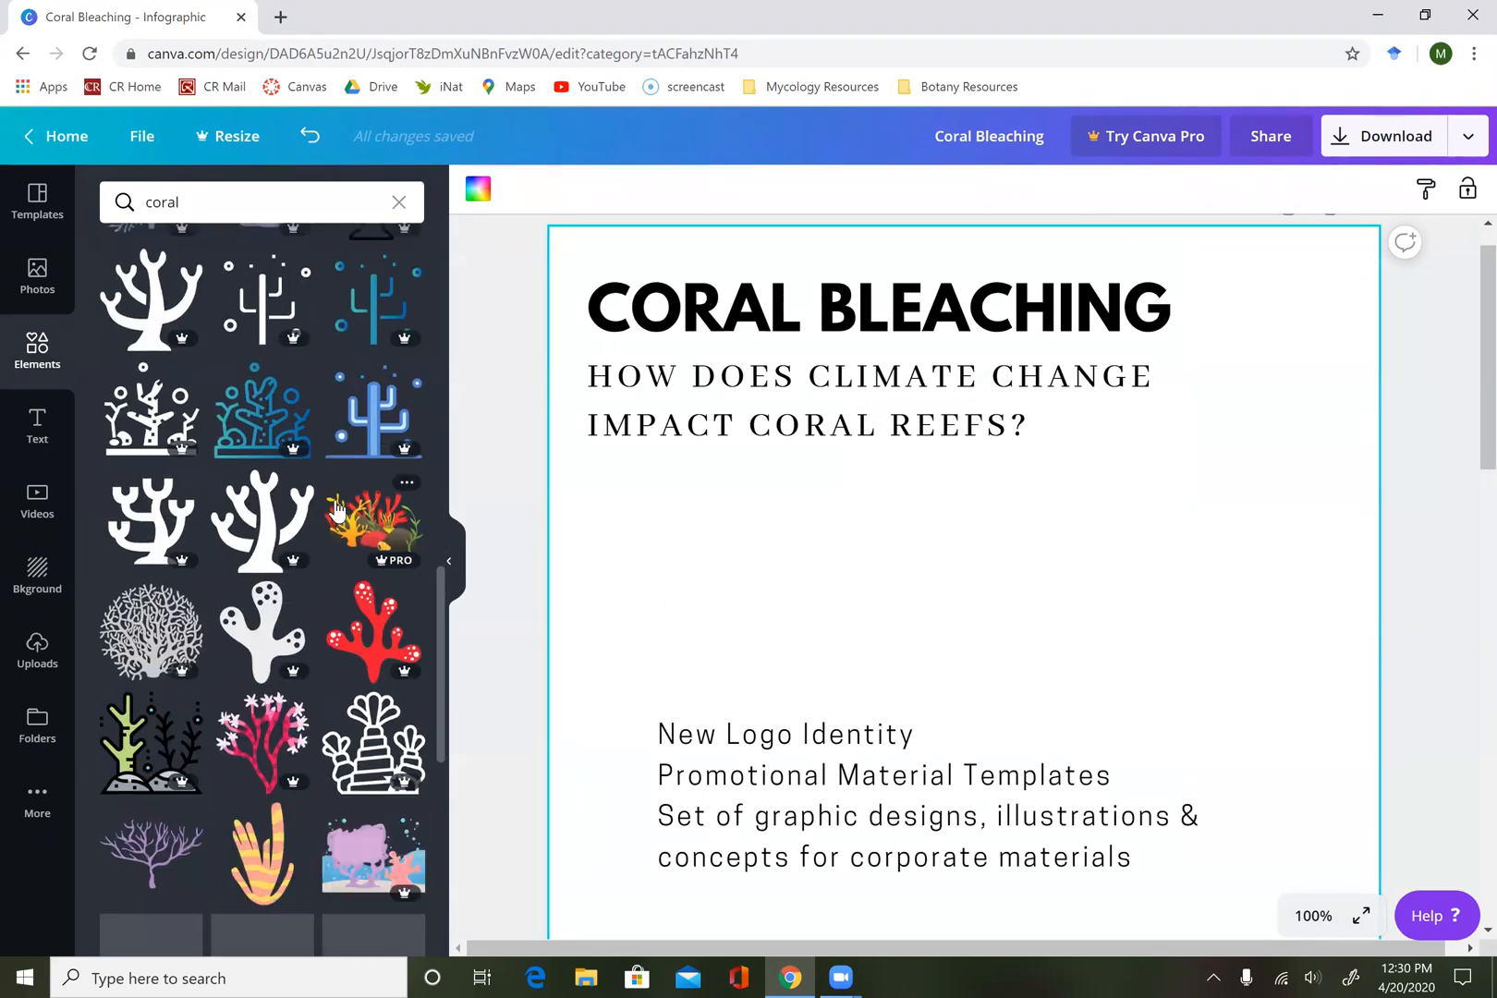
scroll(337, 511, down, 2)
scroll(336, 506, down, 2)
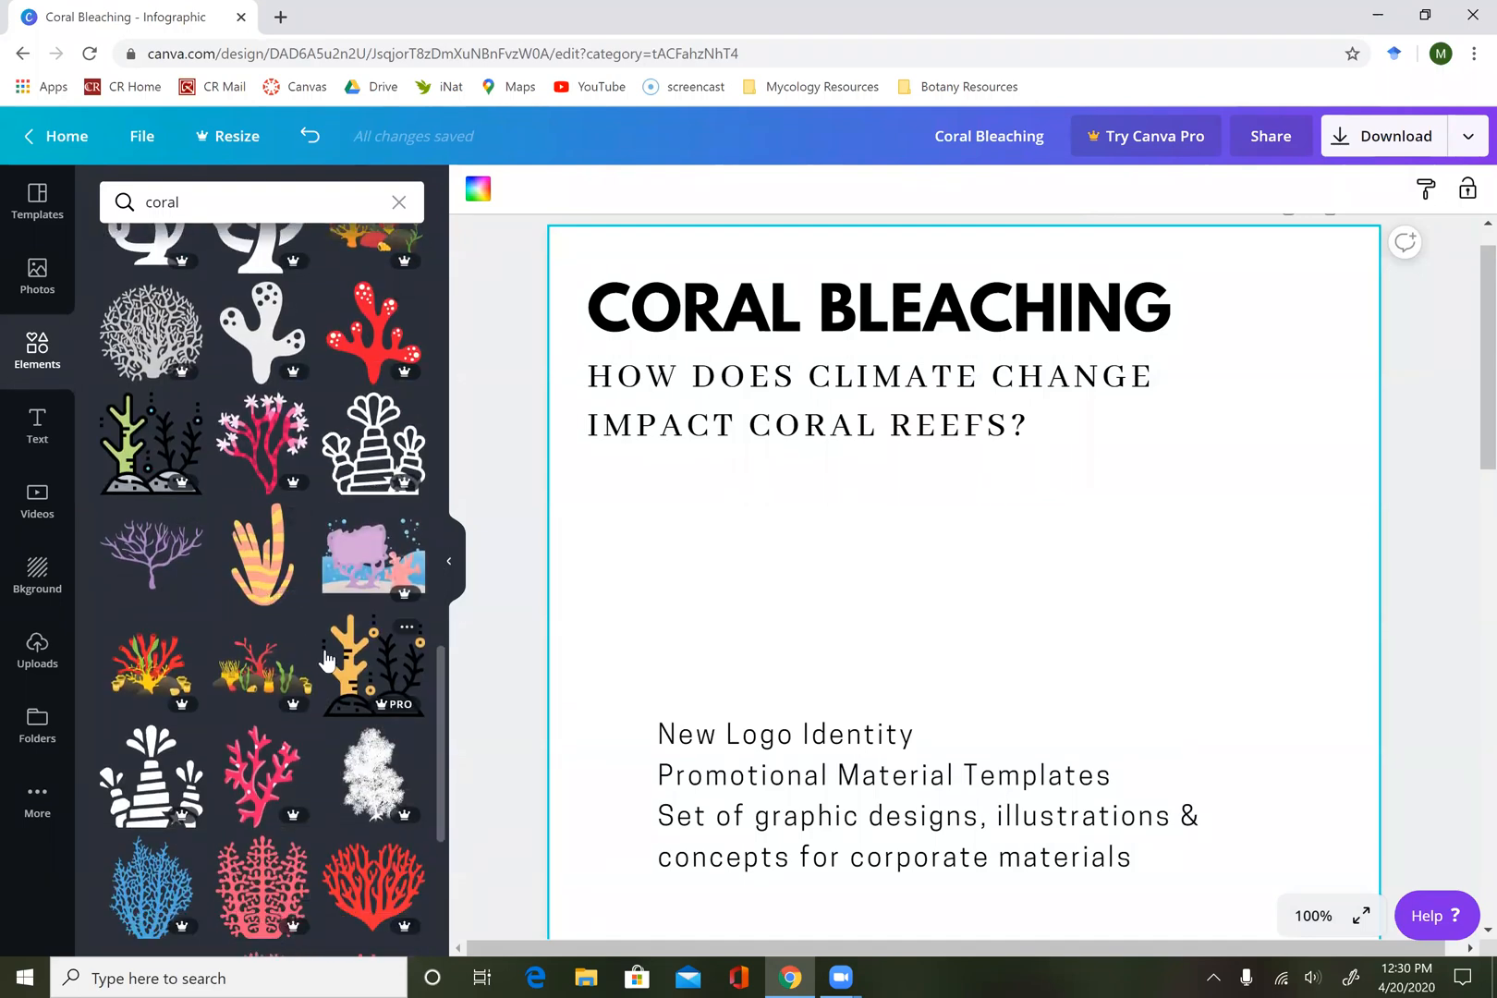
scroll(318, 647, down, 5)
scroll(326, 658, down, 1)
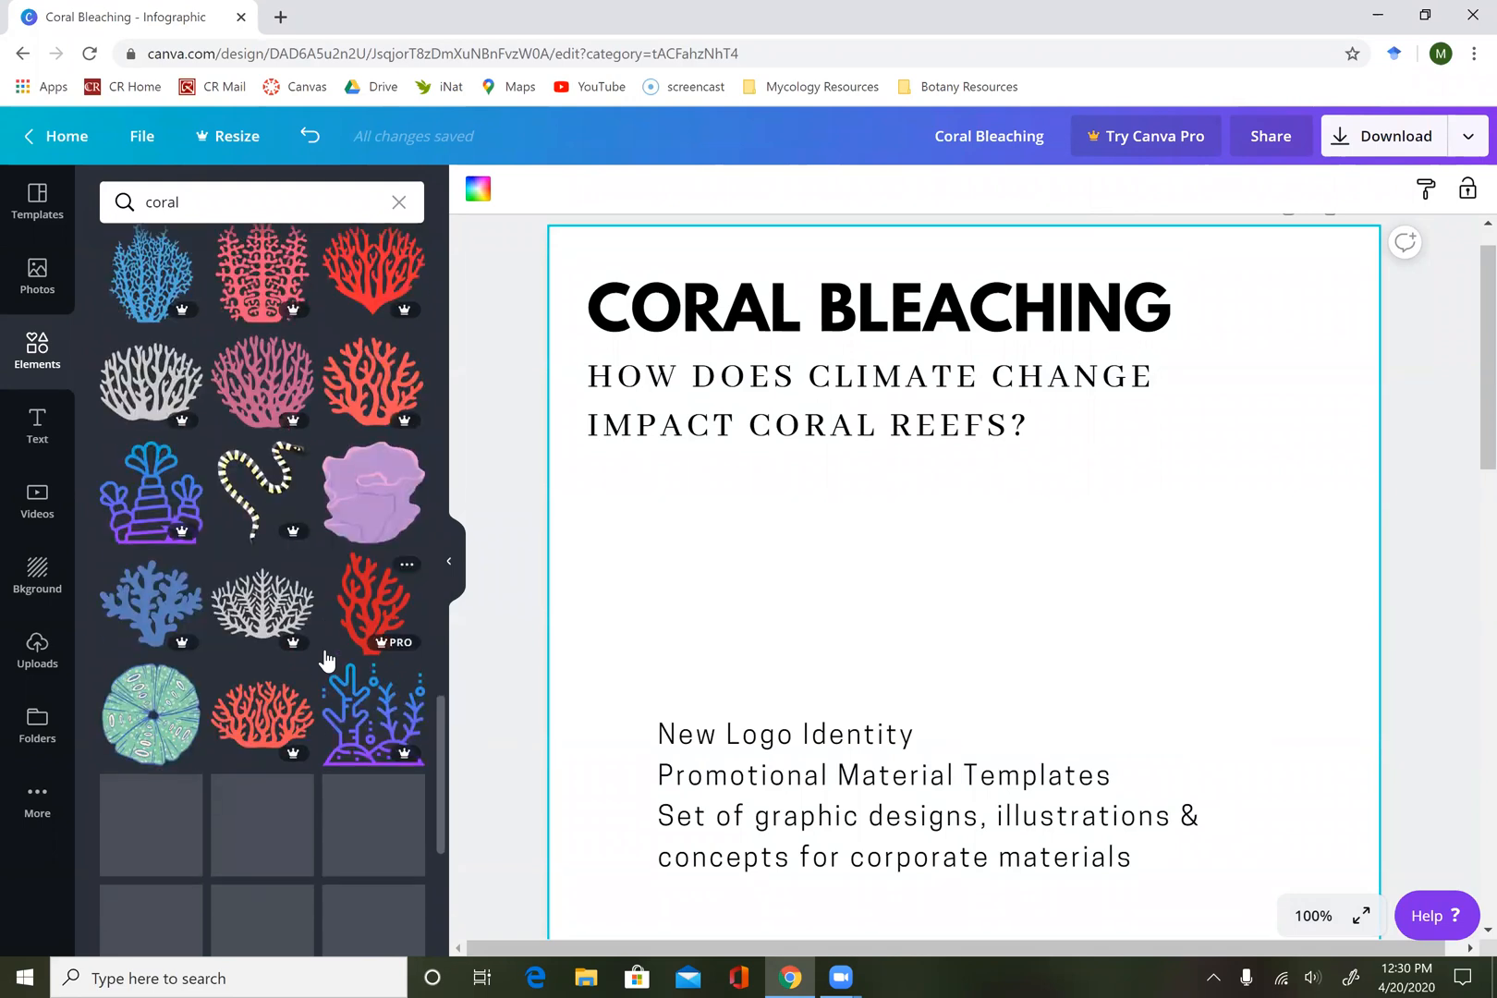
click(383, 504)
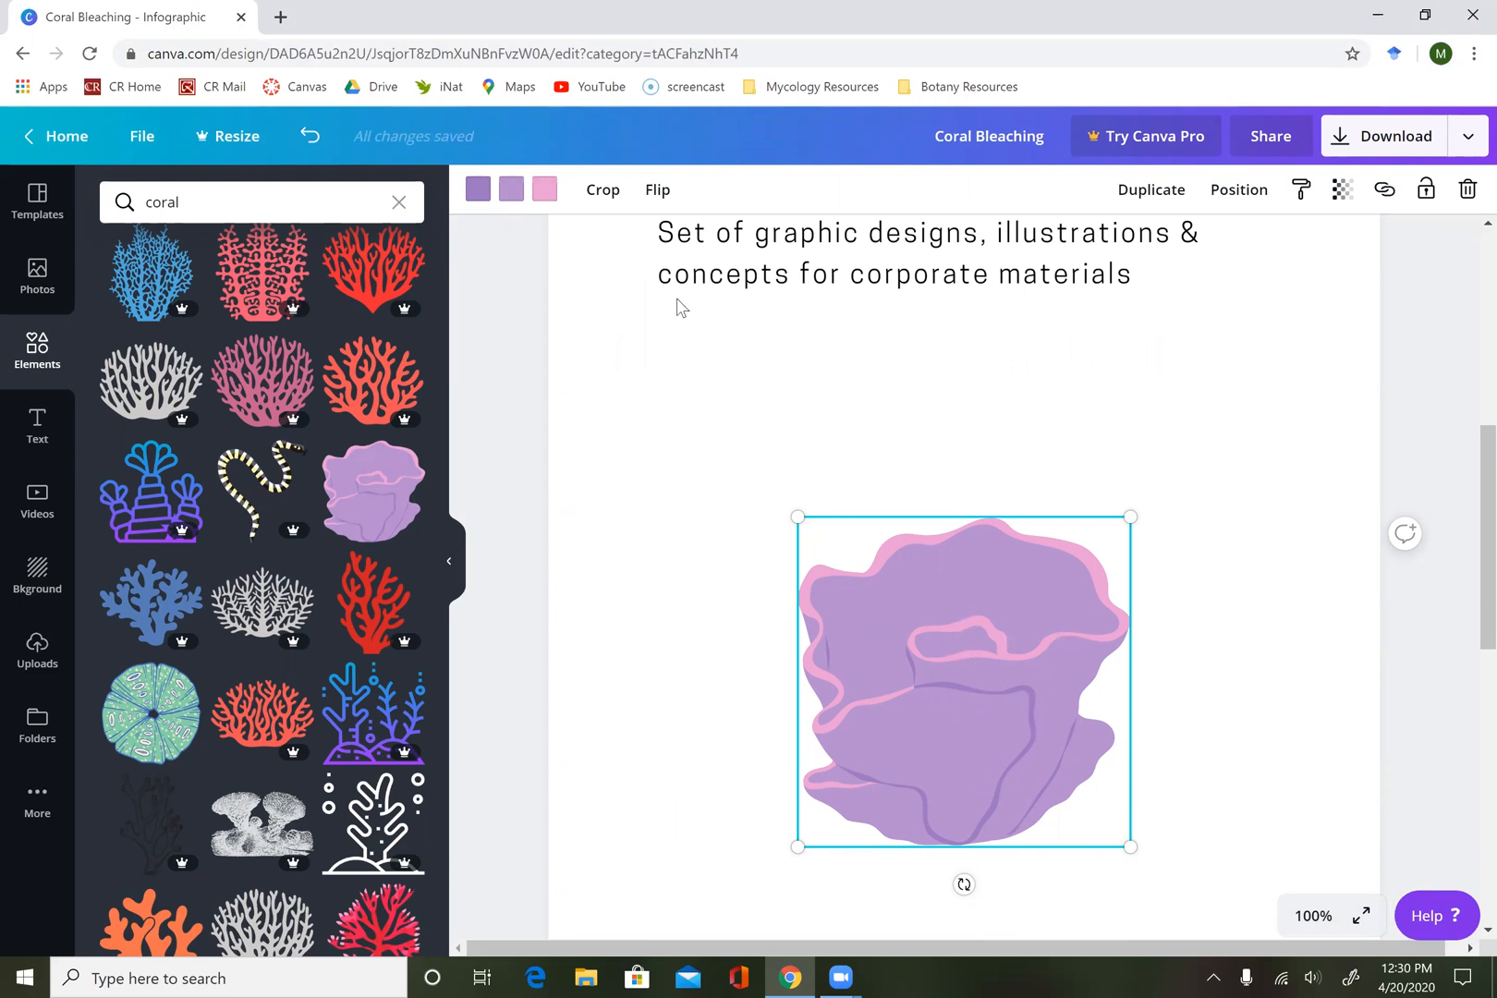
Recolor the coral illustration's pink edges to the custom pale yellow #e8da9f.
click(546, 191)
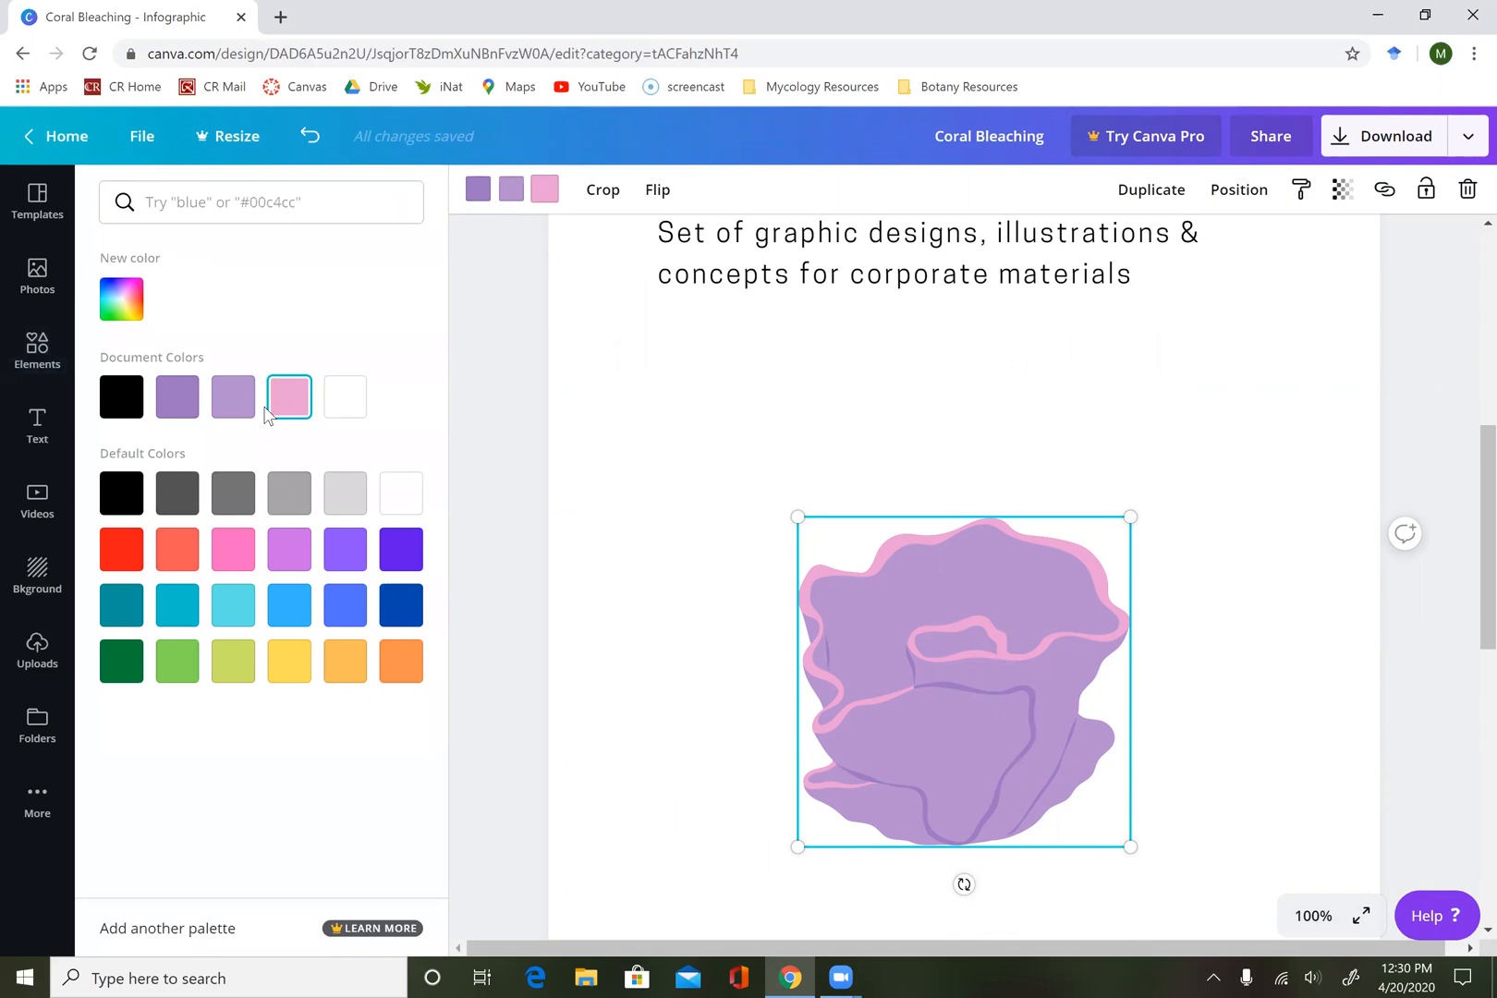
click(129, 300)
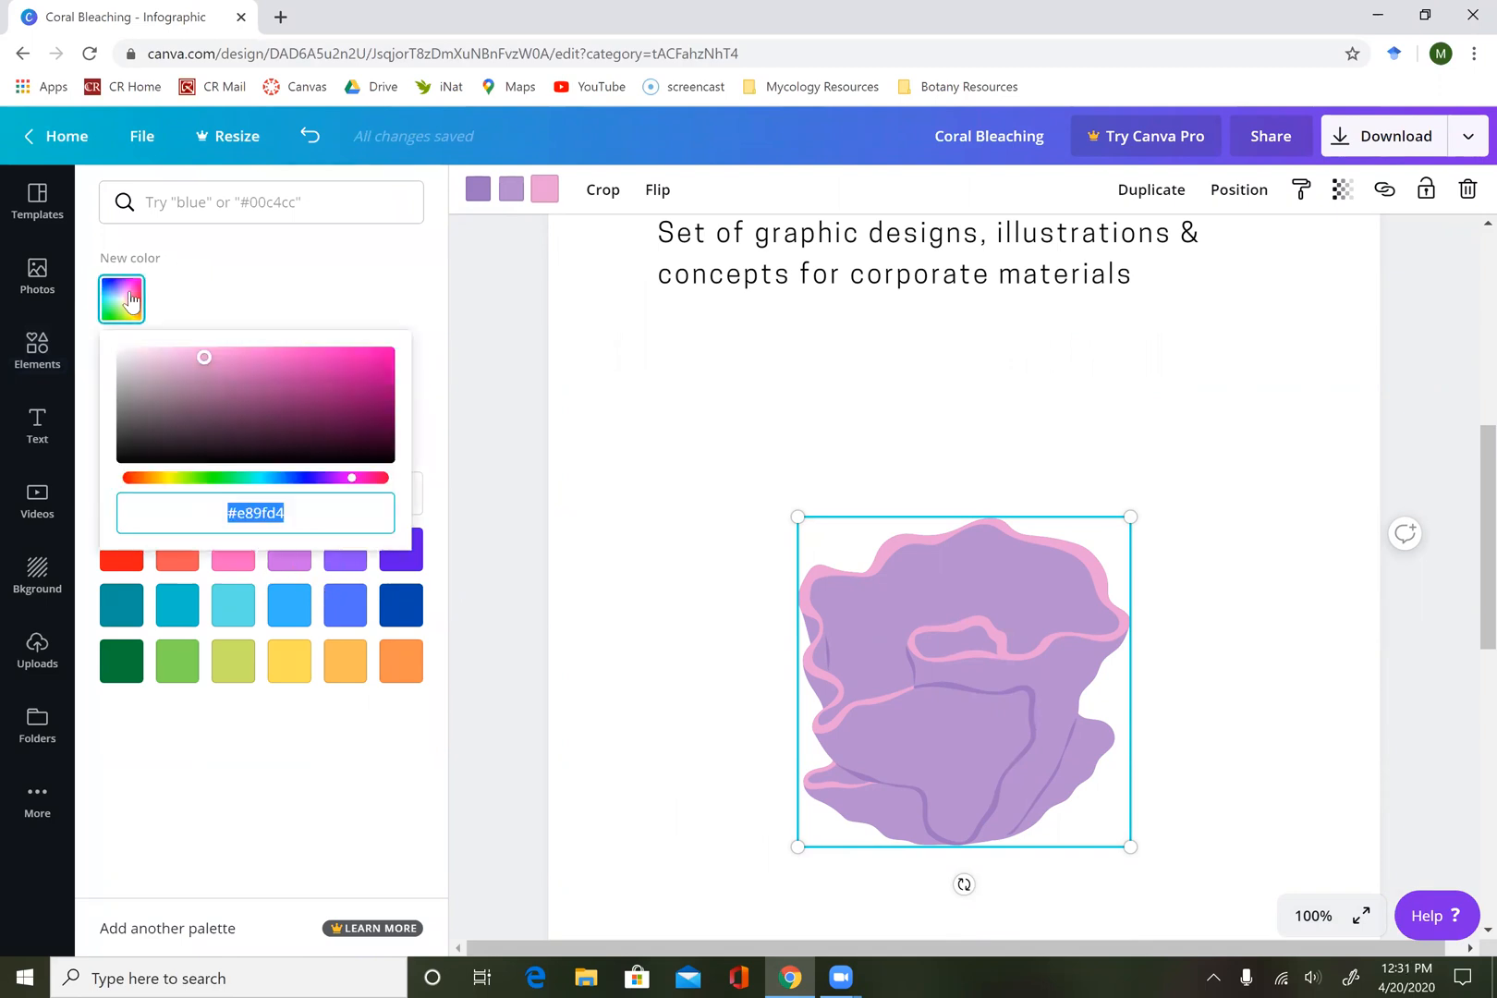
click(159, 478)
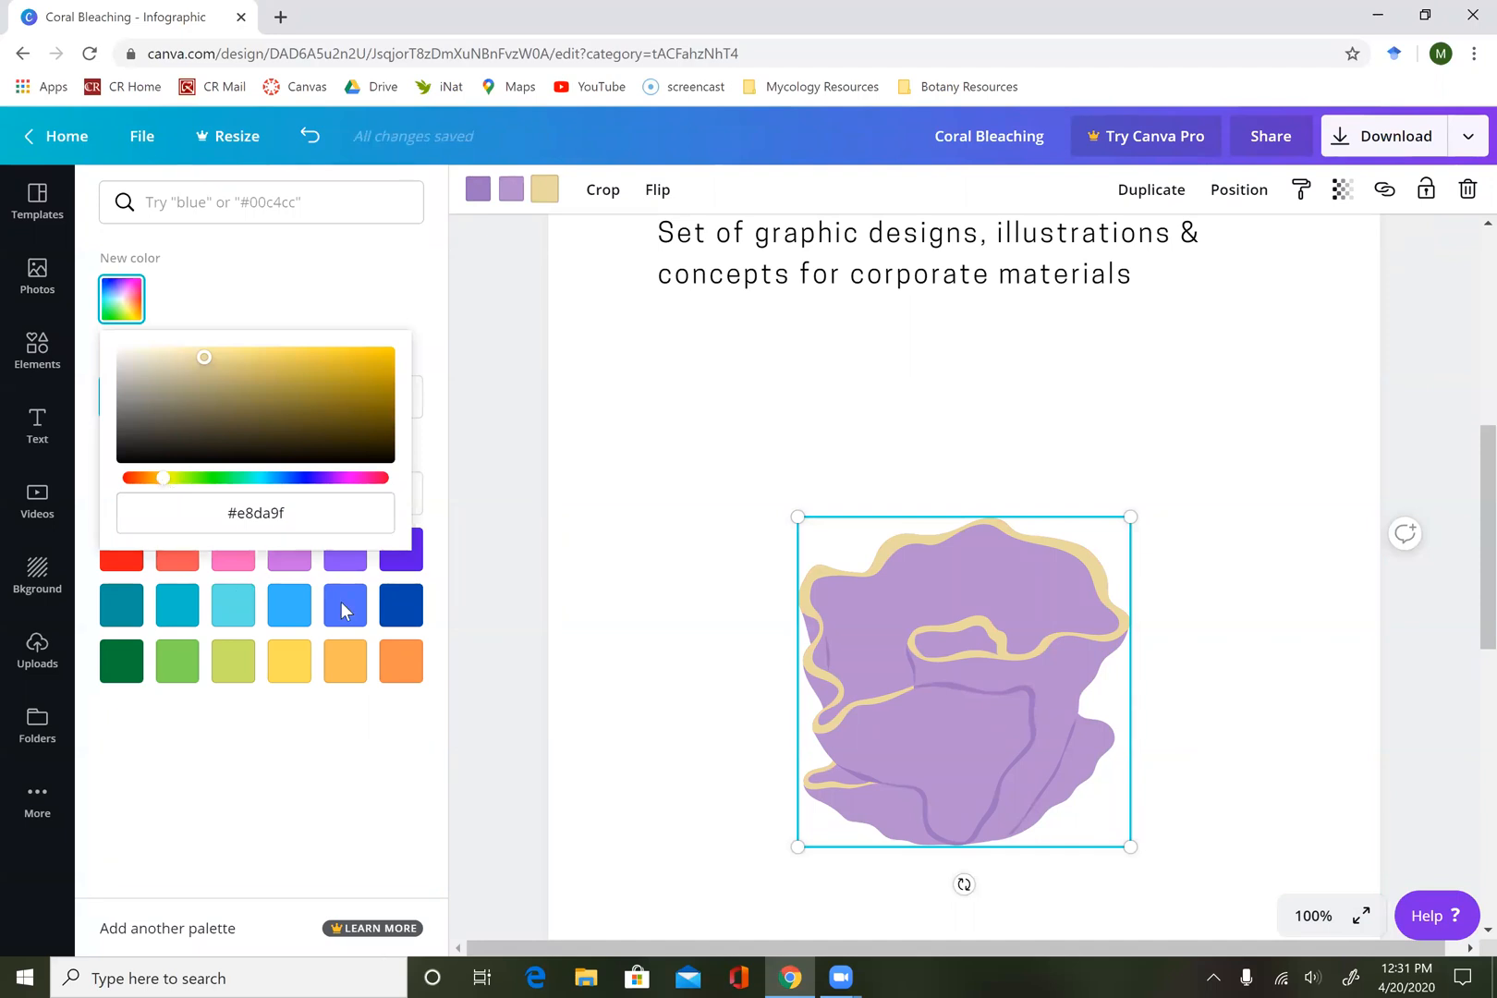
Recolor the coral illustration's light purple body to the custom orange #e88e17.
click(510, 191)
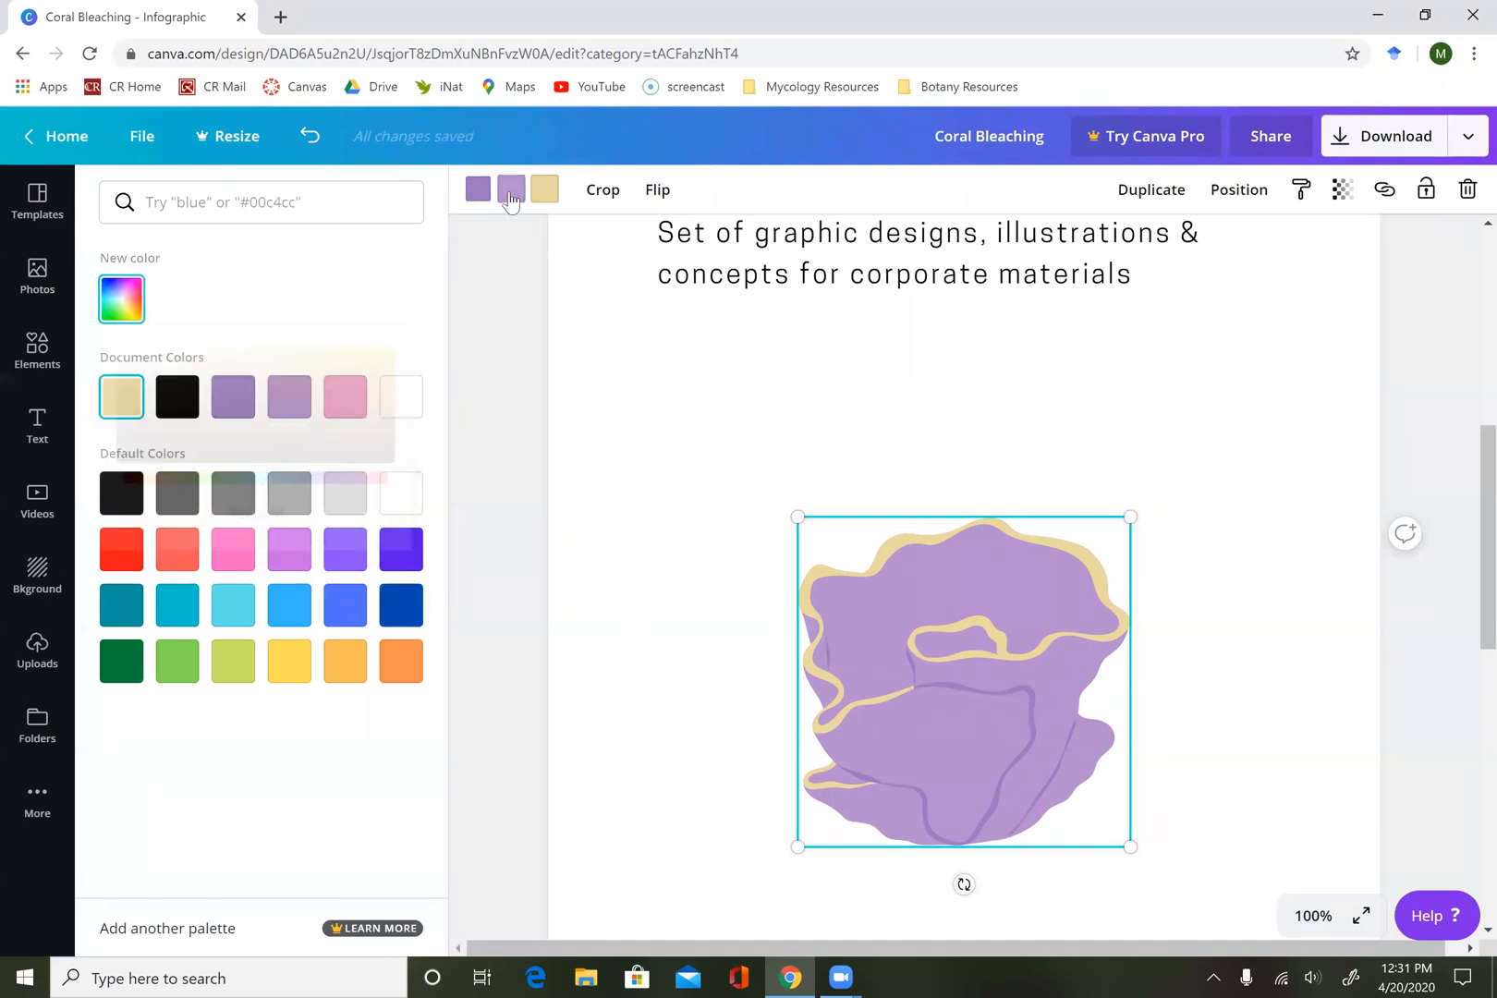
click(122, 304)
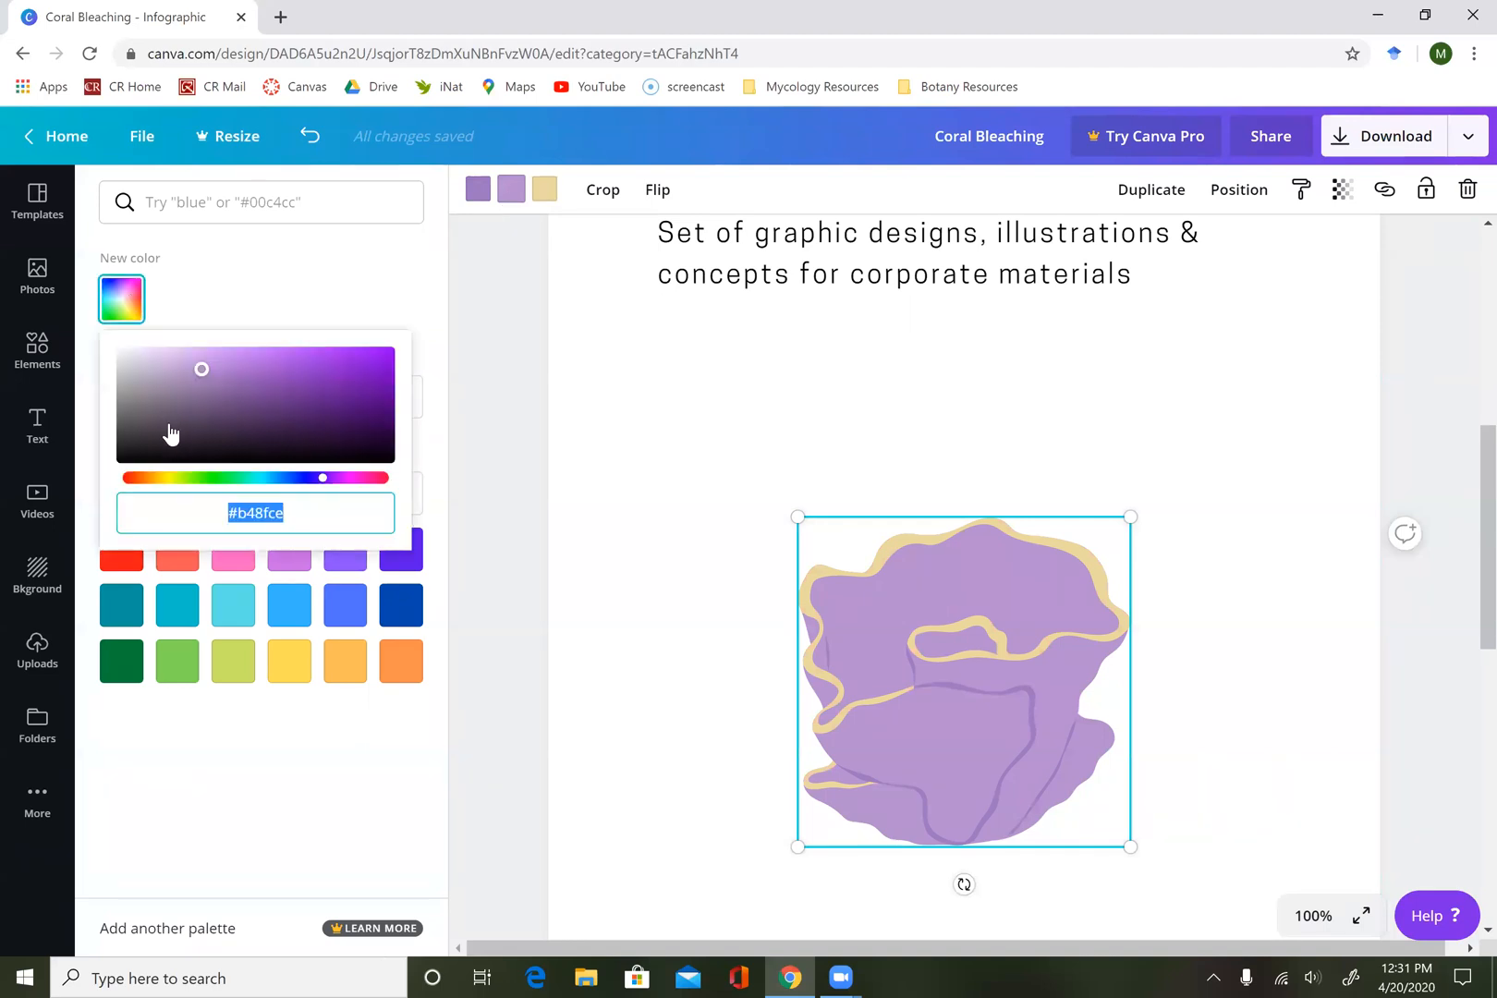
click(163, 478)
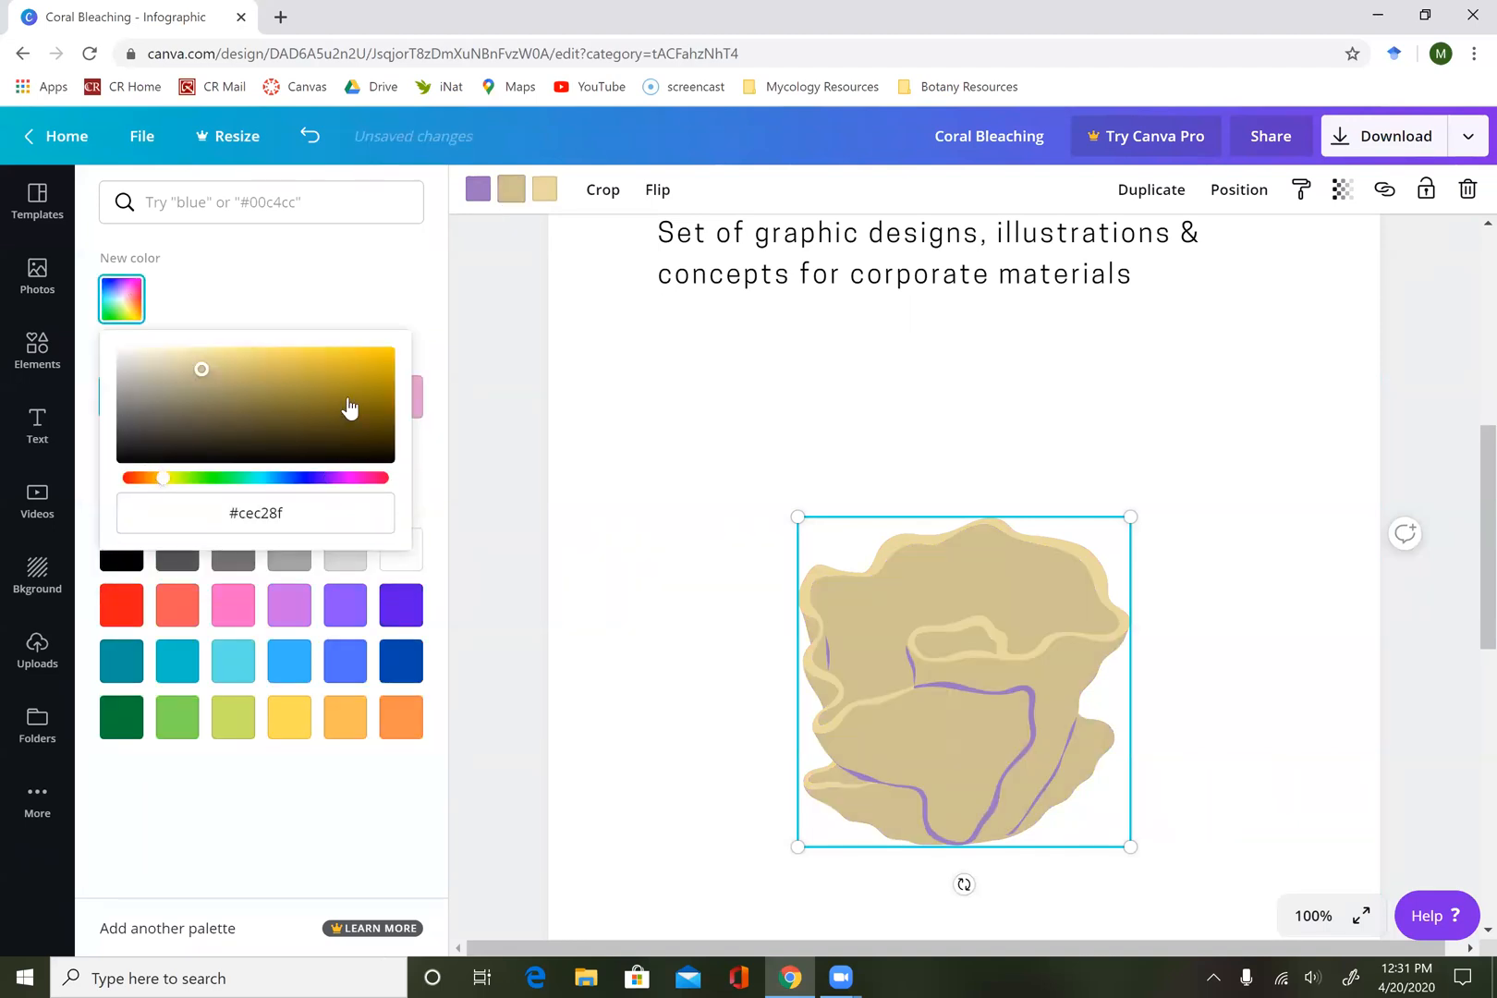
click(152, 480)
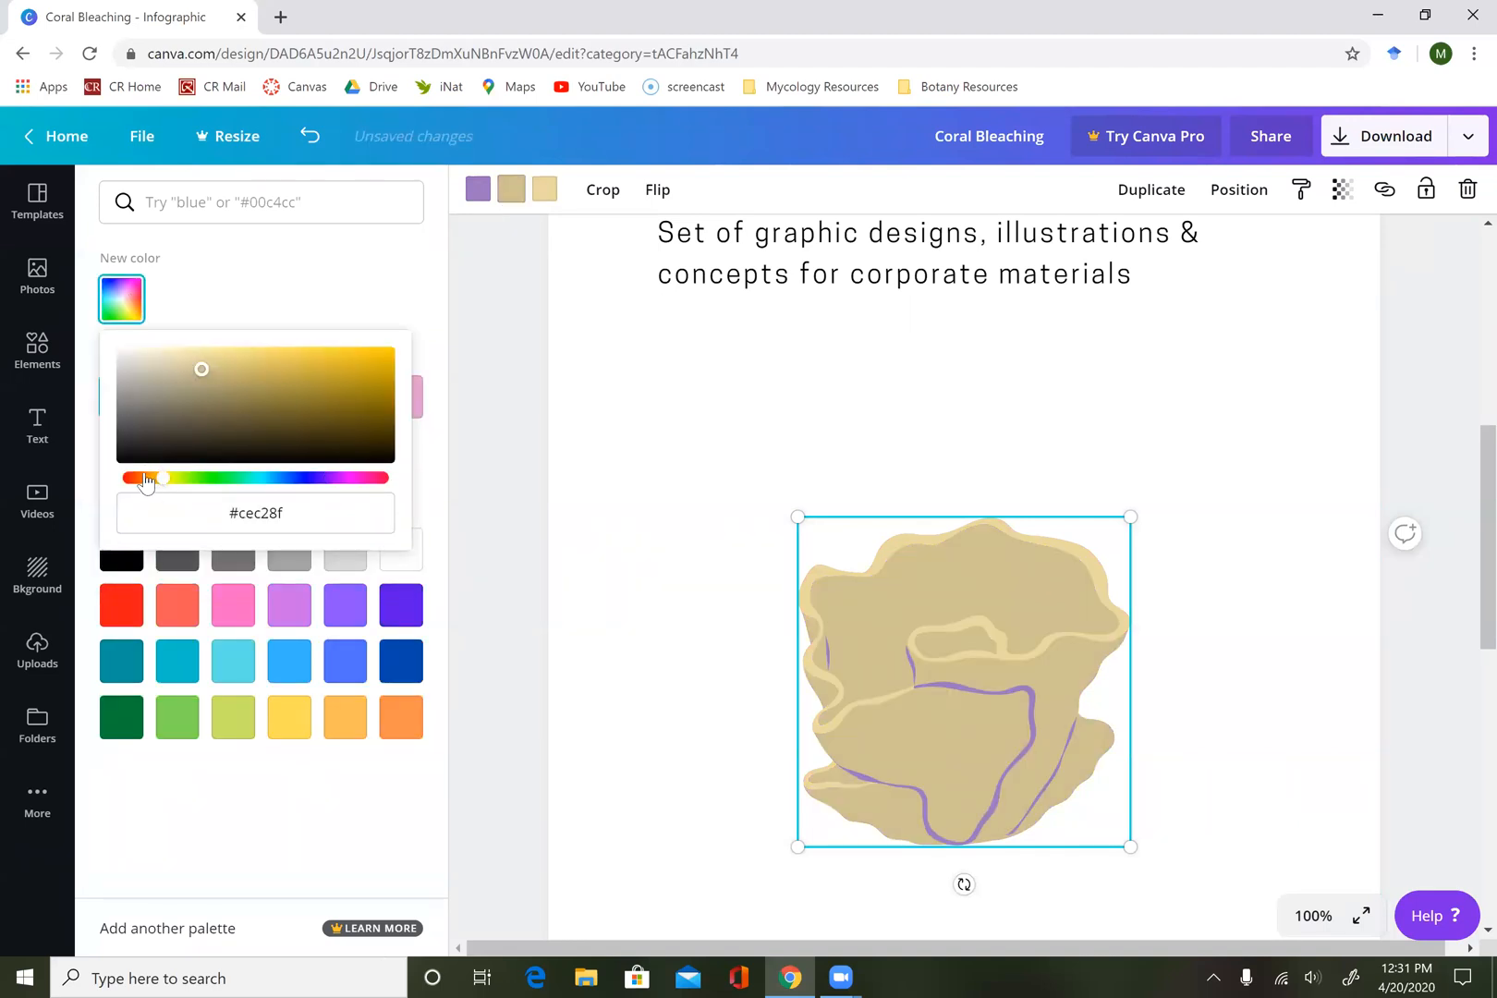
click(368, 357)
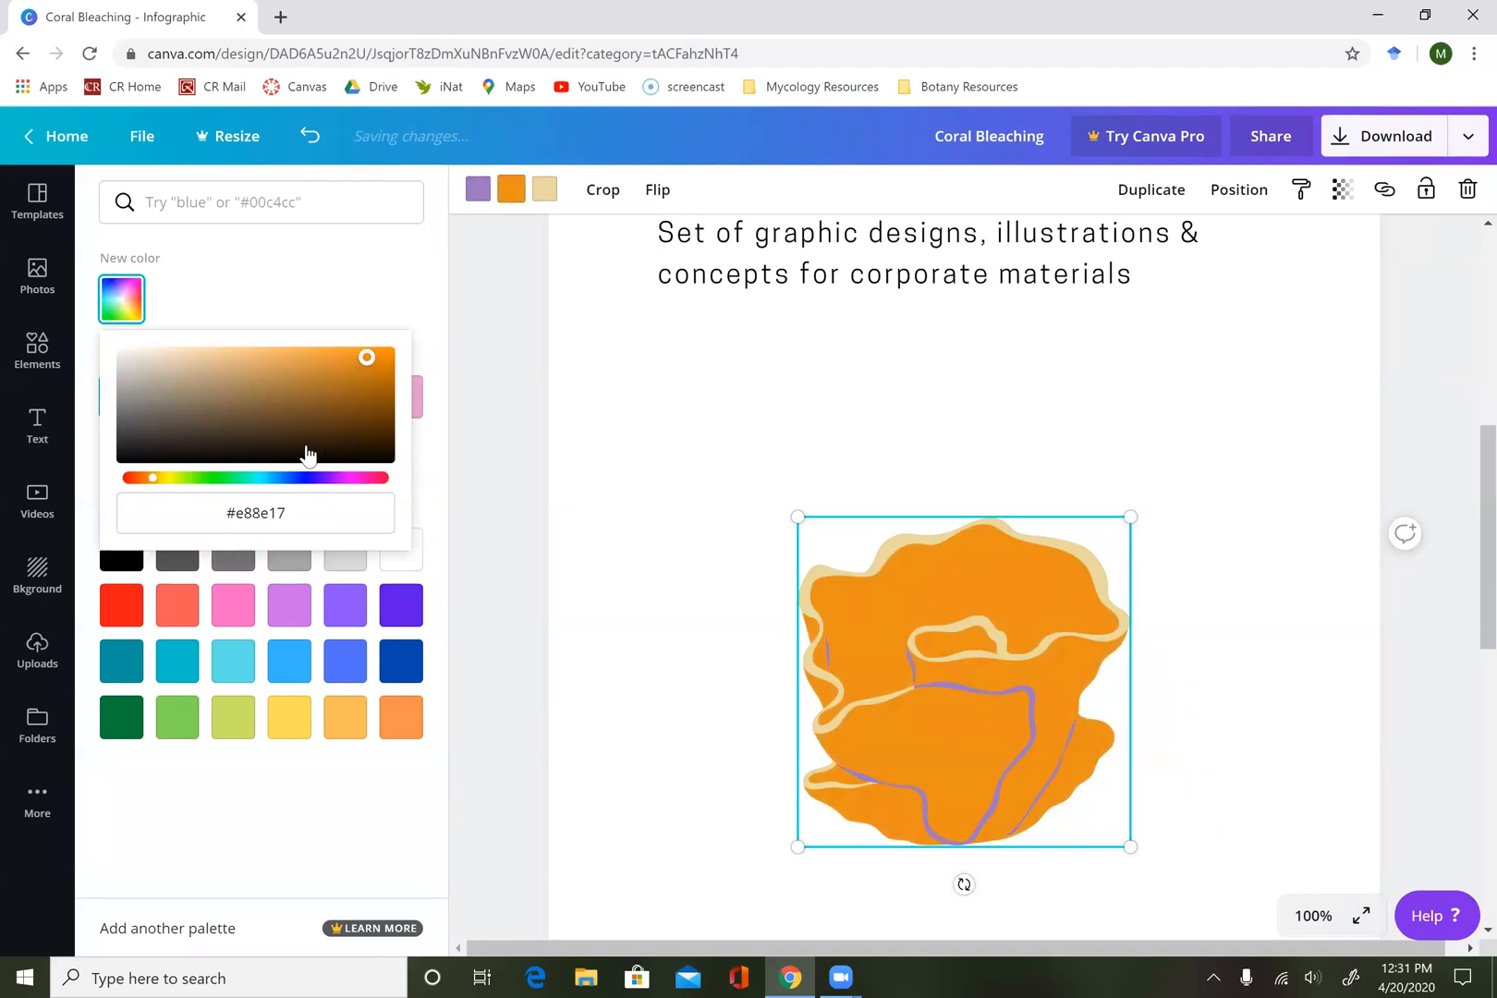
Recolor the coral illustration's darker purple contour lines to the custom dark orange #c84707.
click(478, 189)
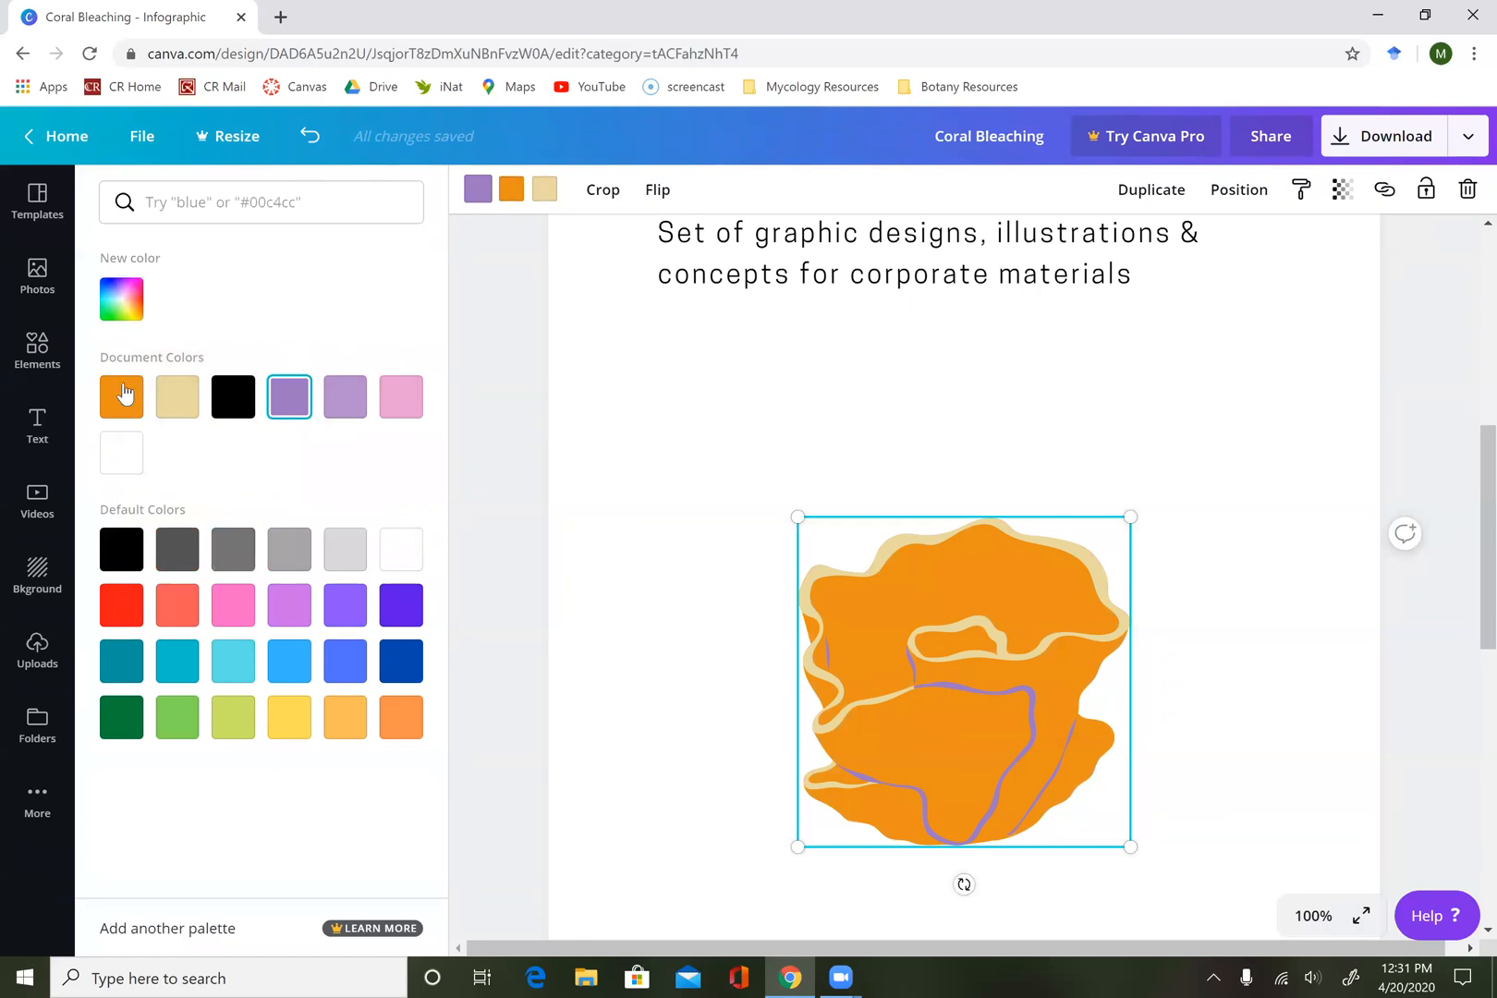
click(122, 309)
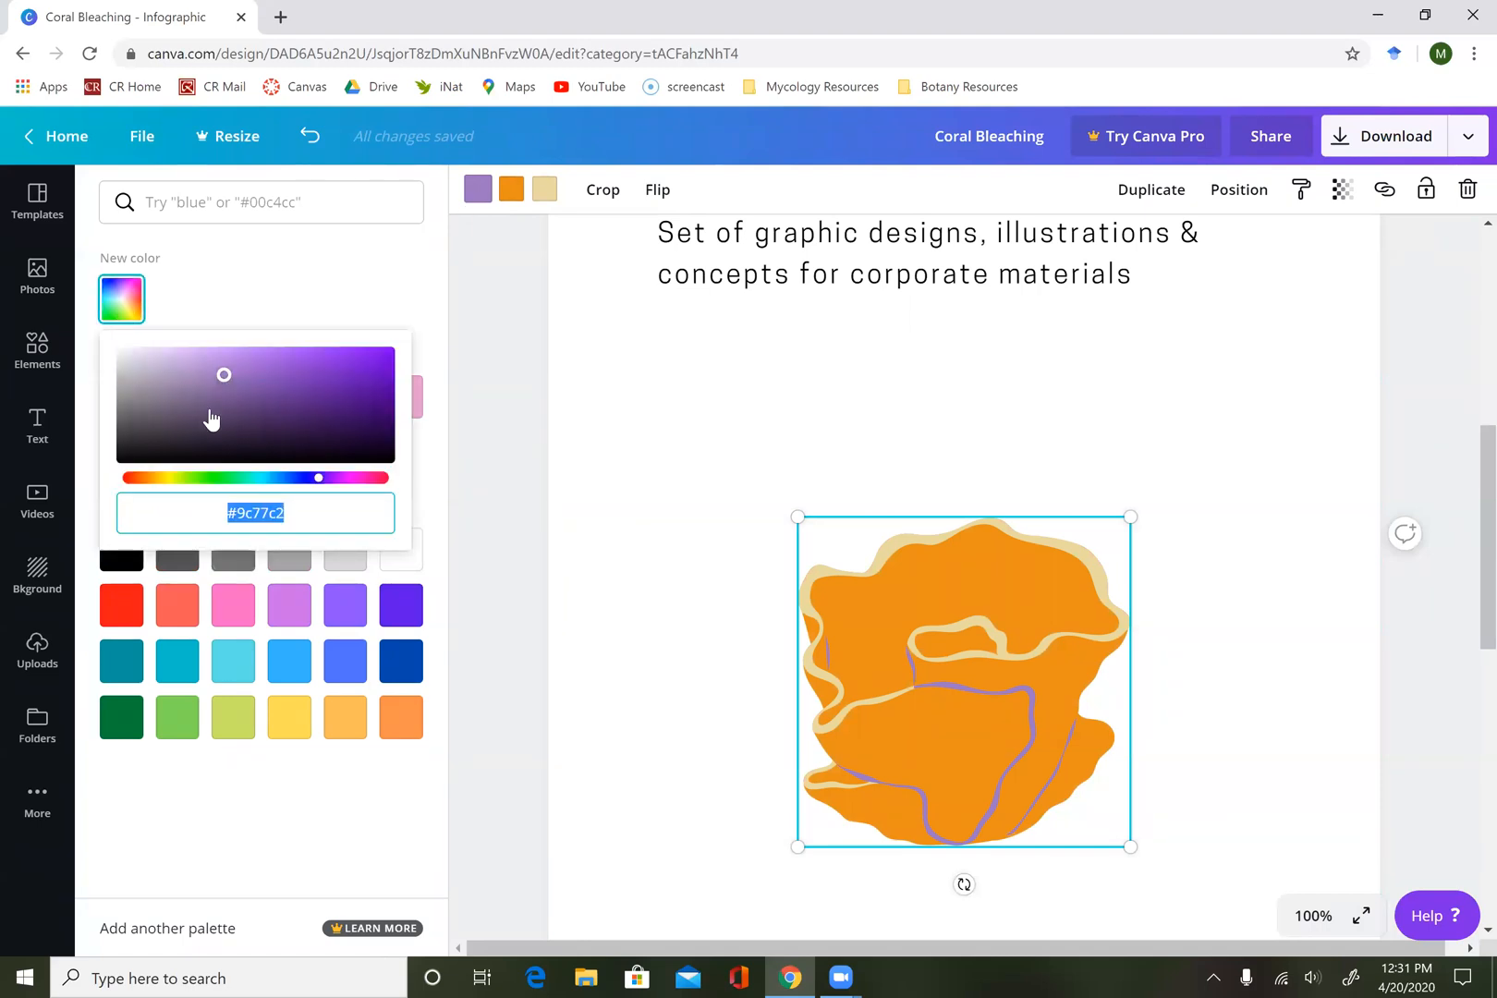
click(148, 478)
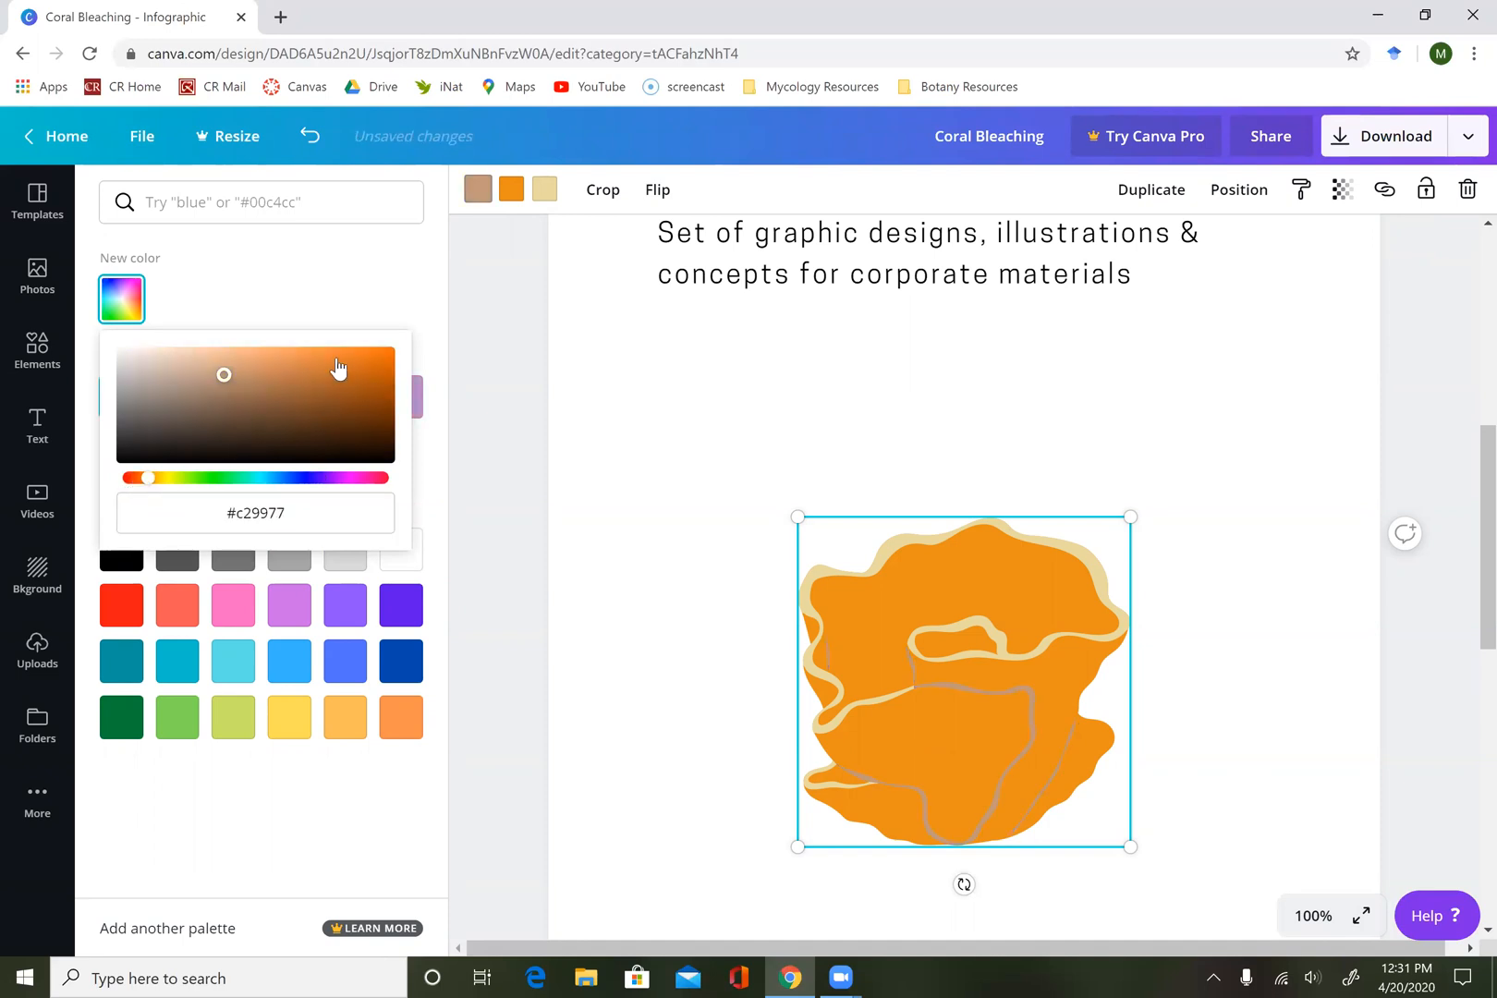
drag(150, 481, 135, 481)
click(384, 375)
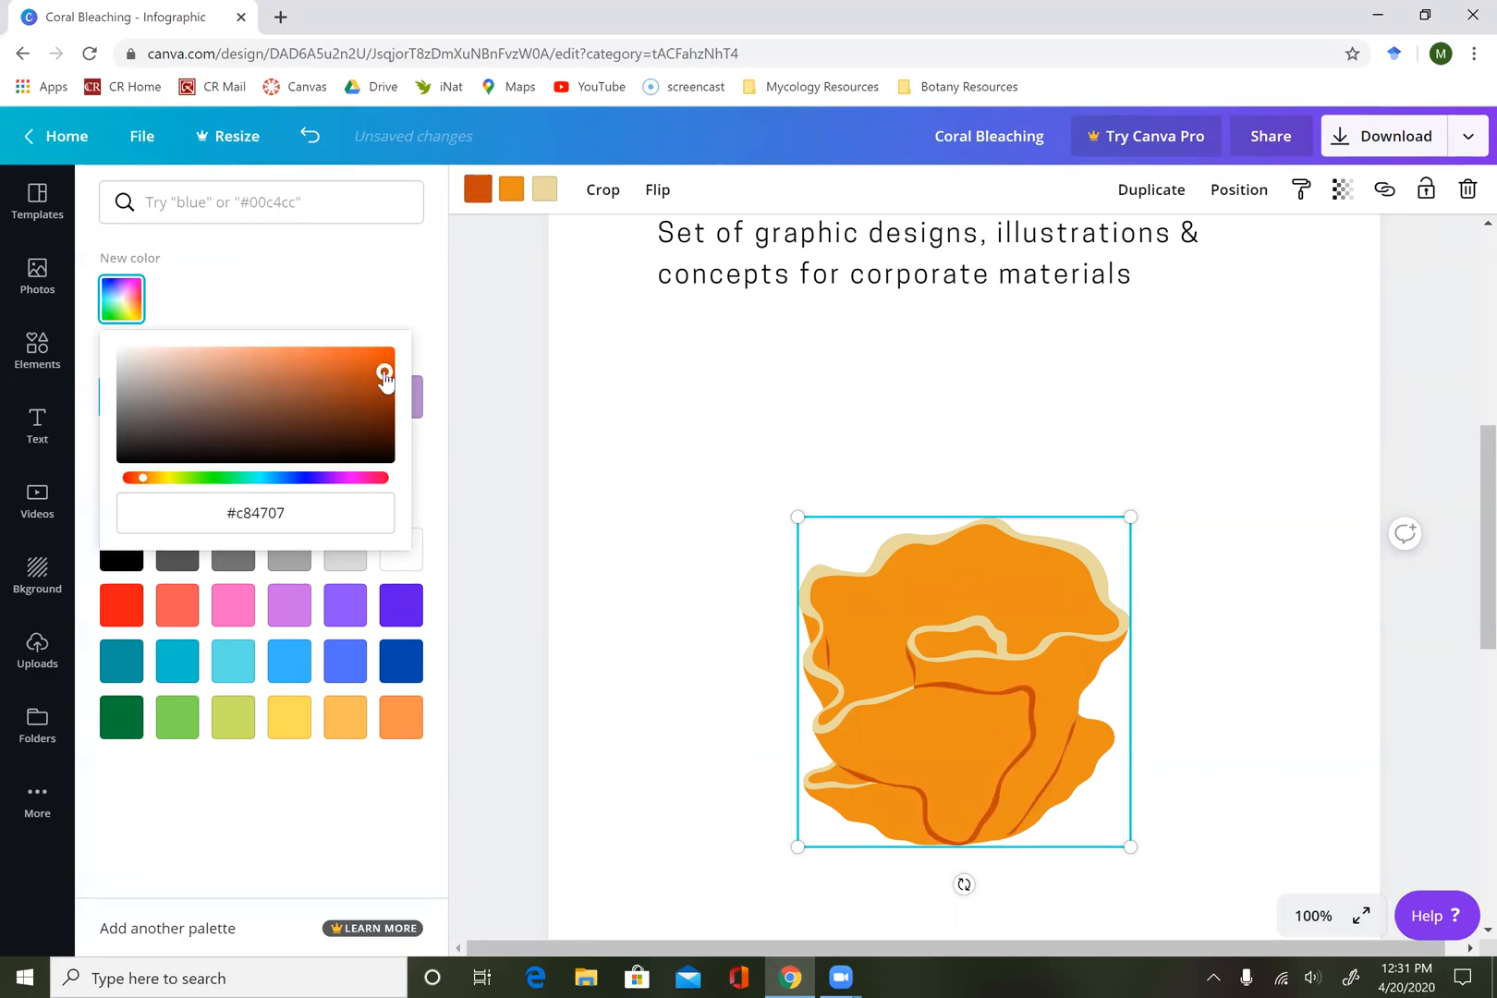
click(398, 301)
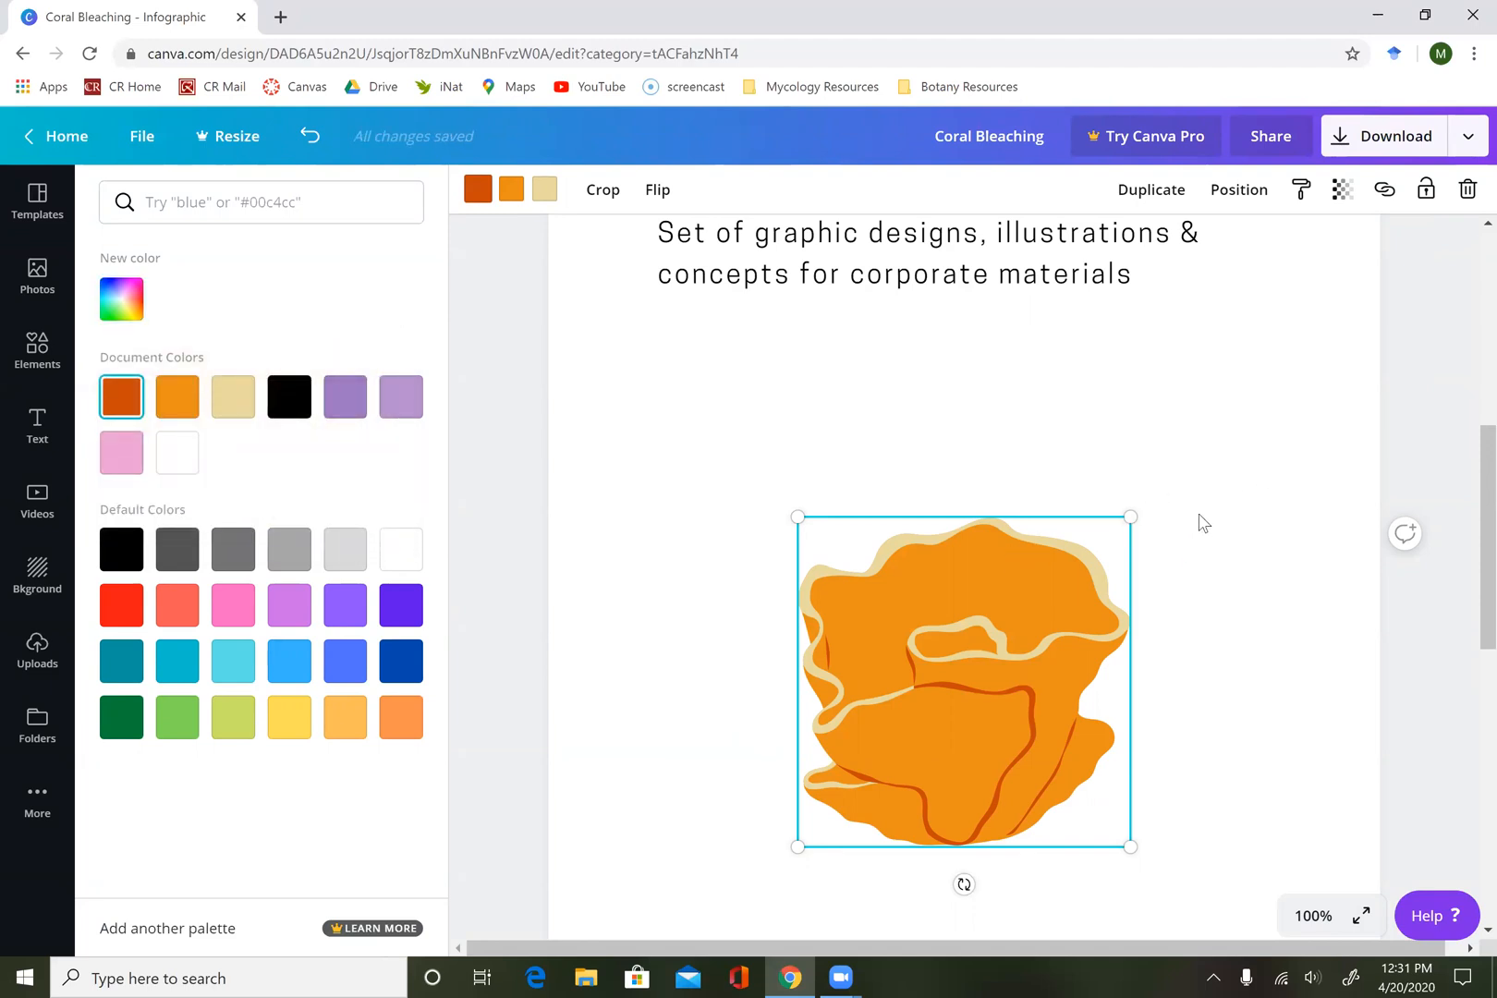
Shrink the orange coral illustration to about half its size and move it up toward the body text.
scroll(1200, 522, up, 1)
drag(1131, 634, 936, 761)
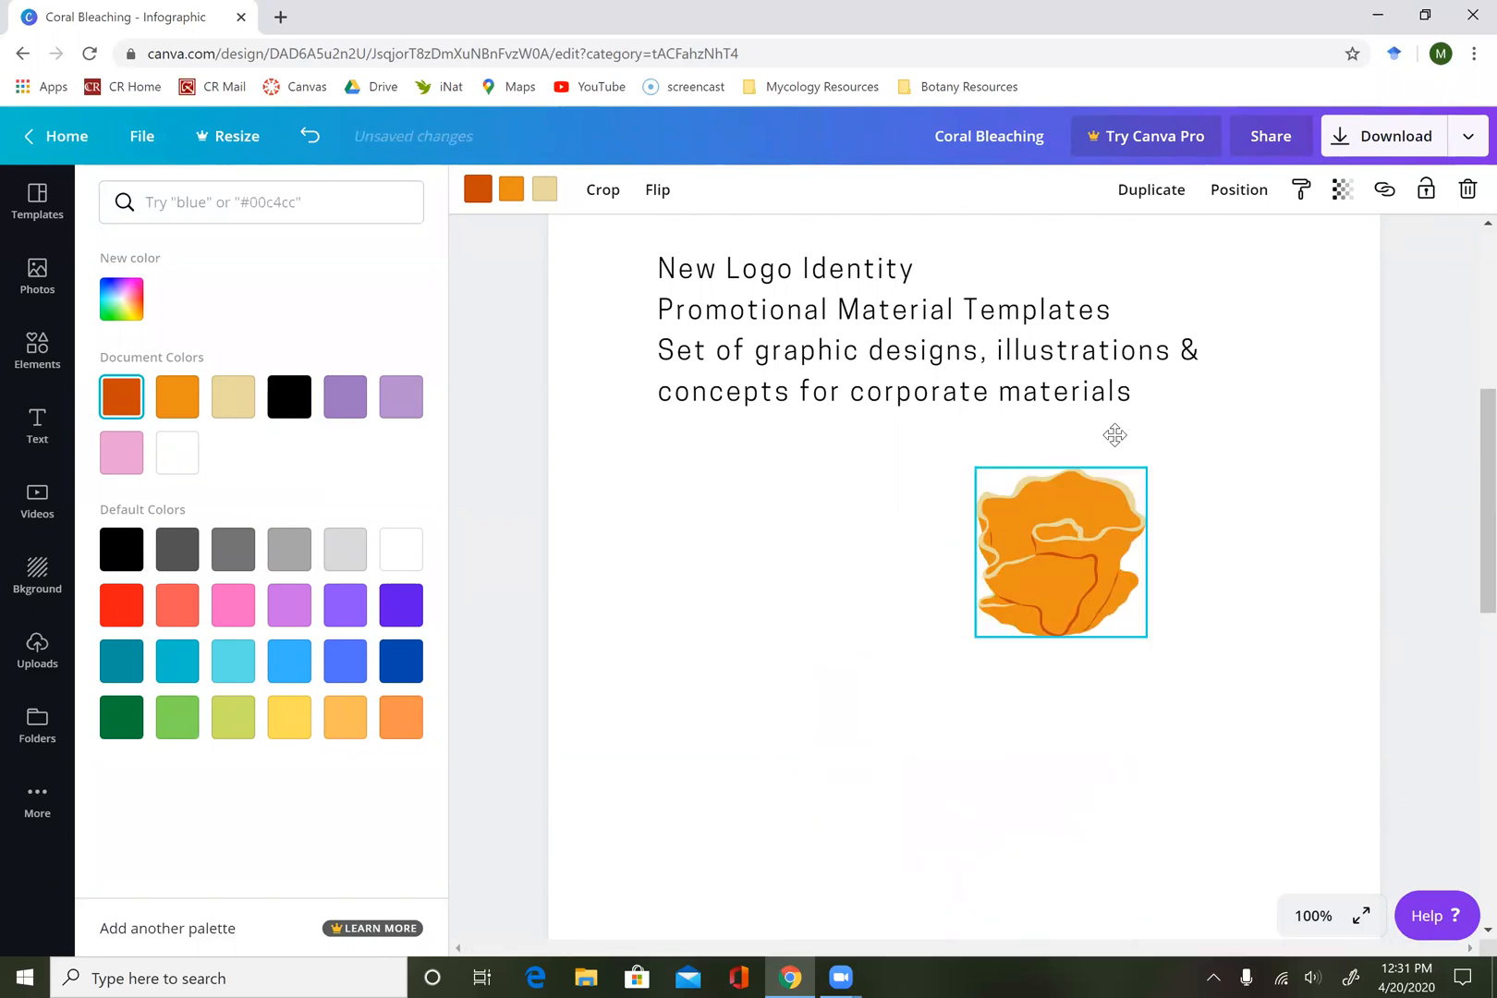
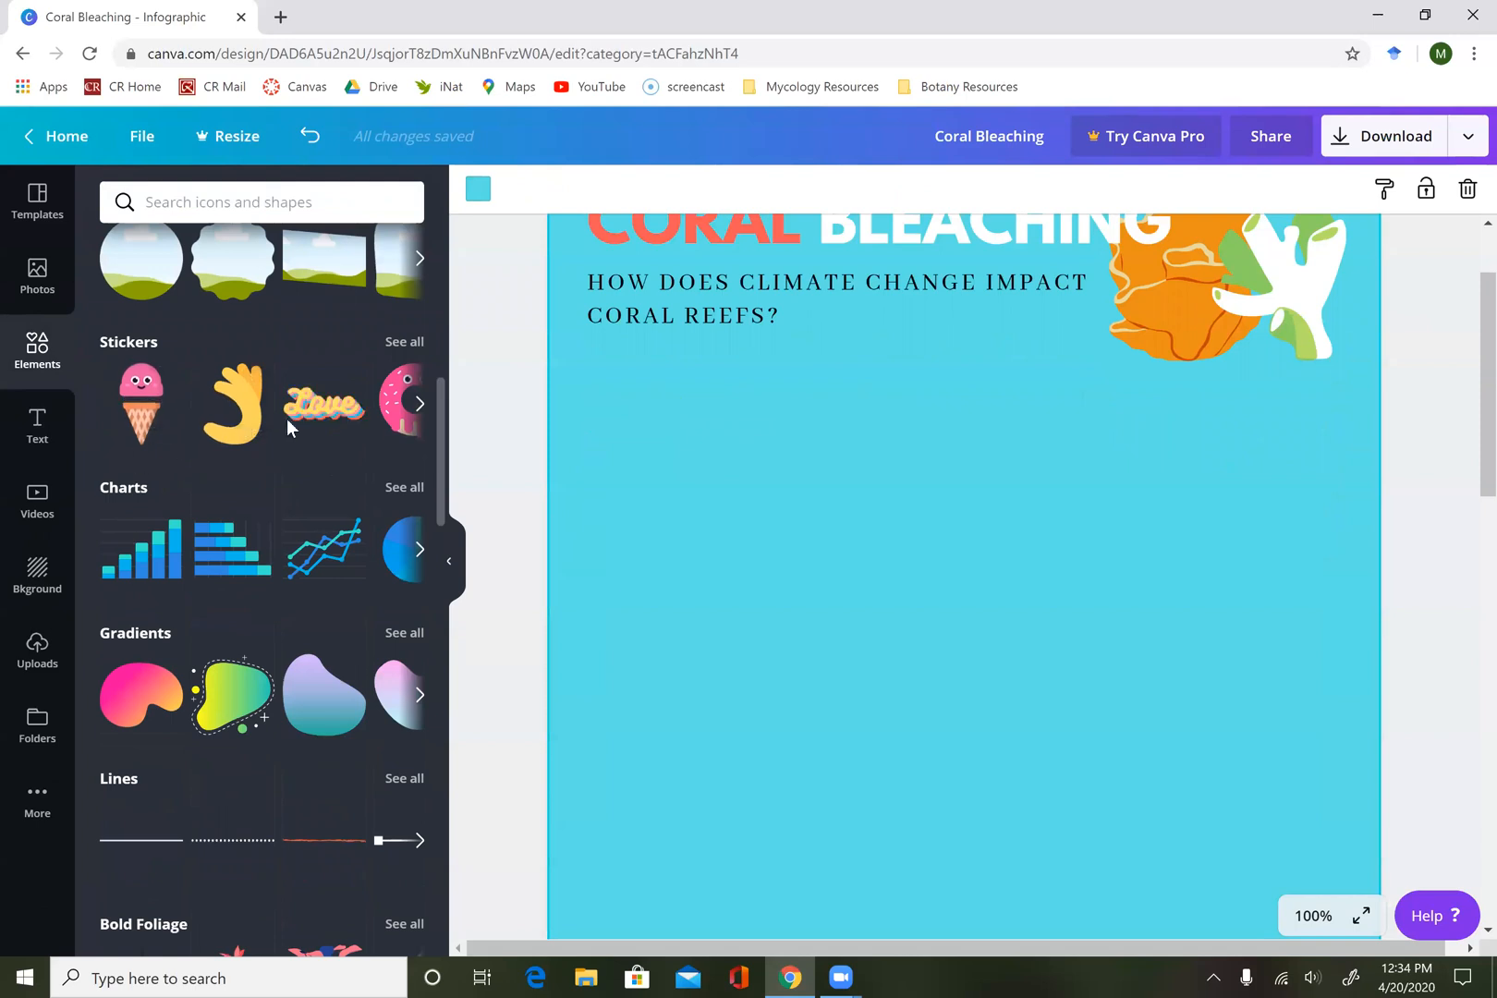
scroll(242, 689, down, 2)
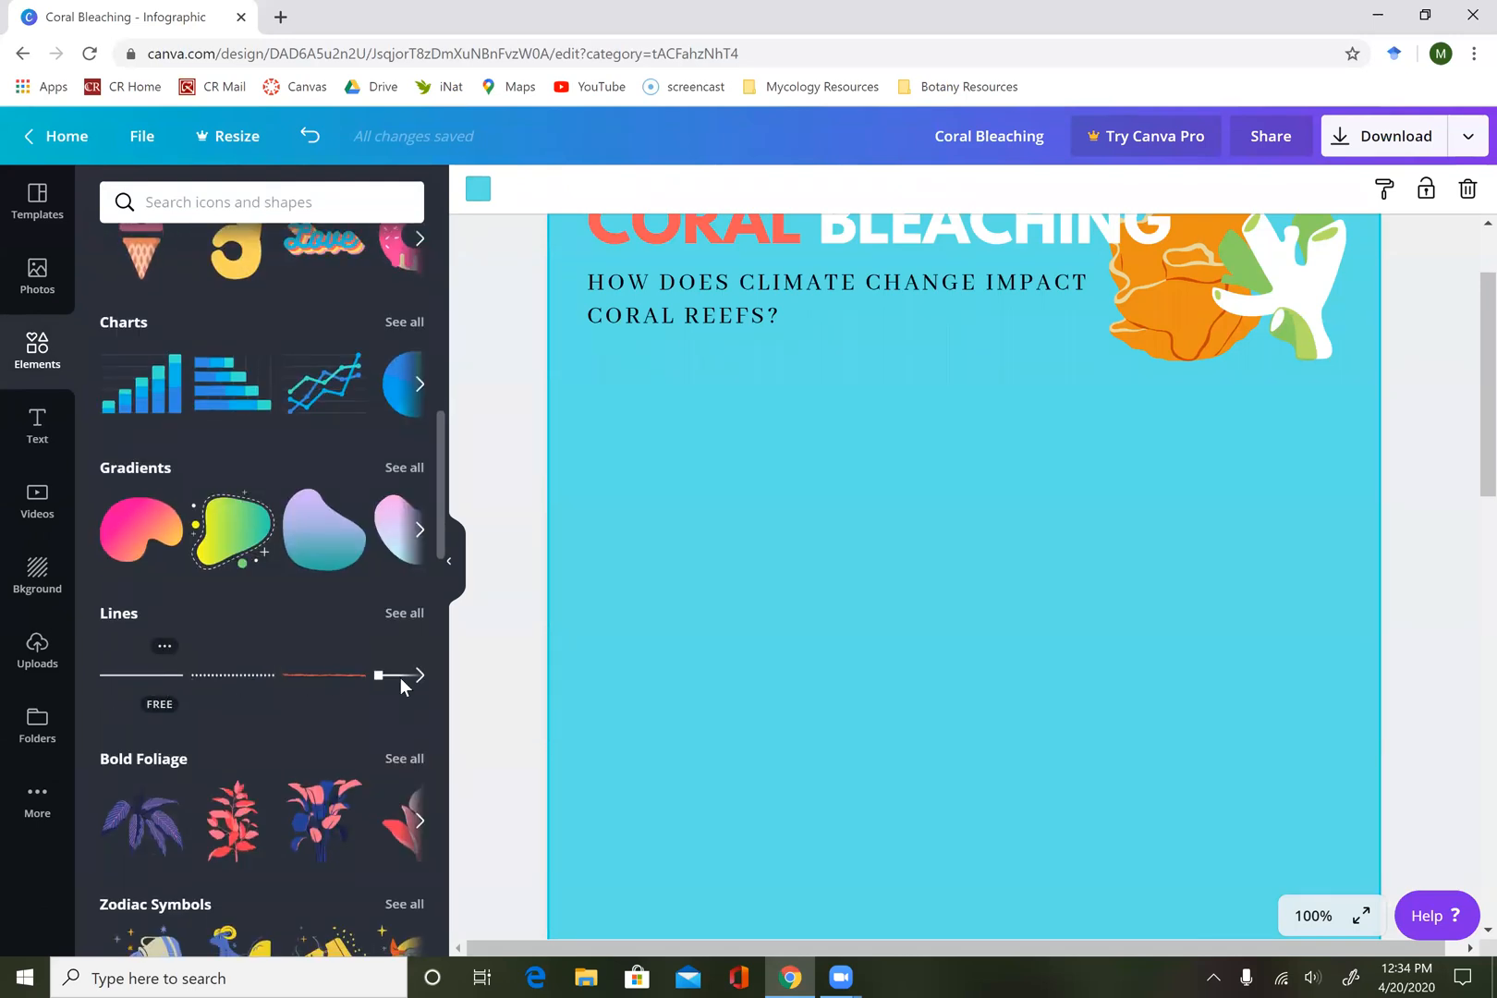
click(420, 676)
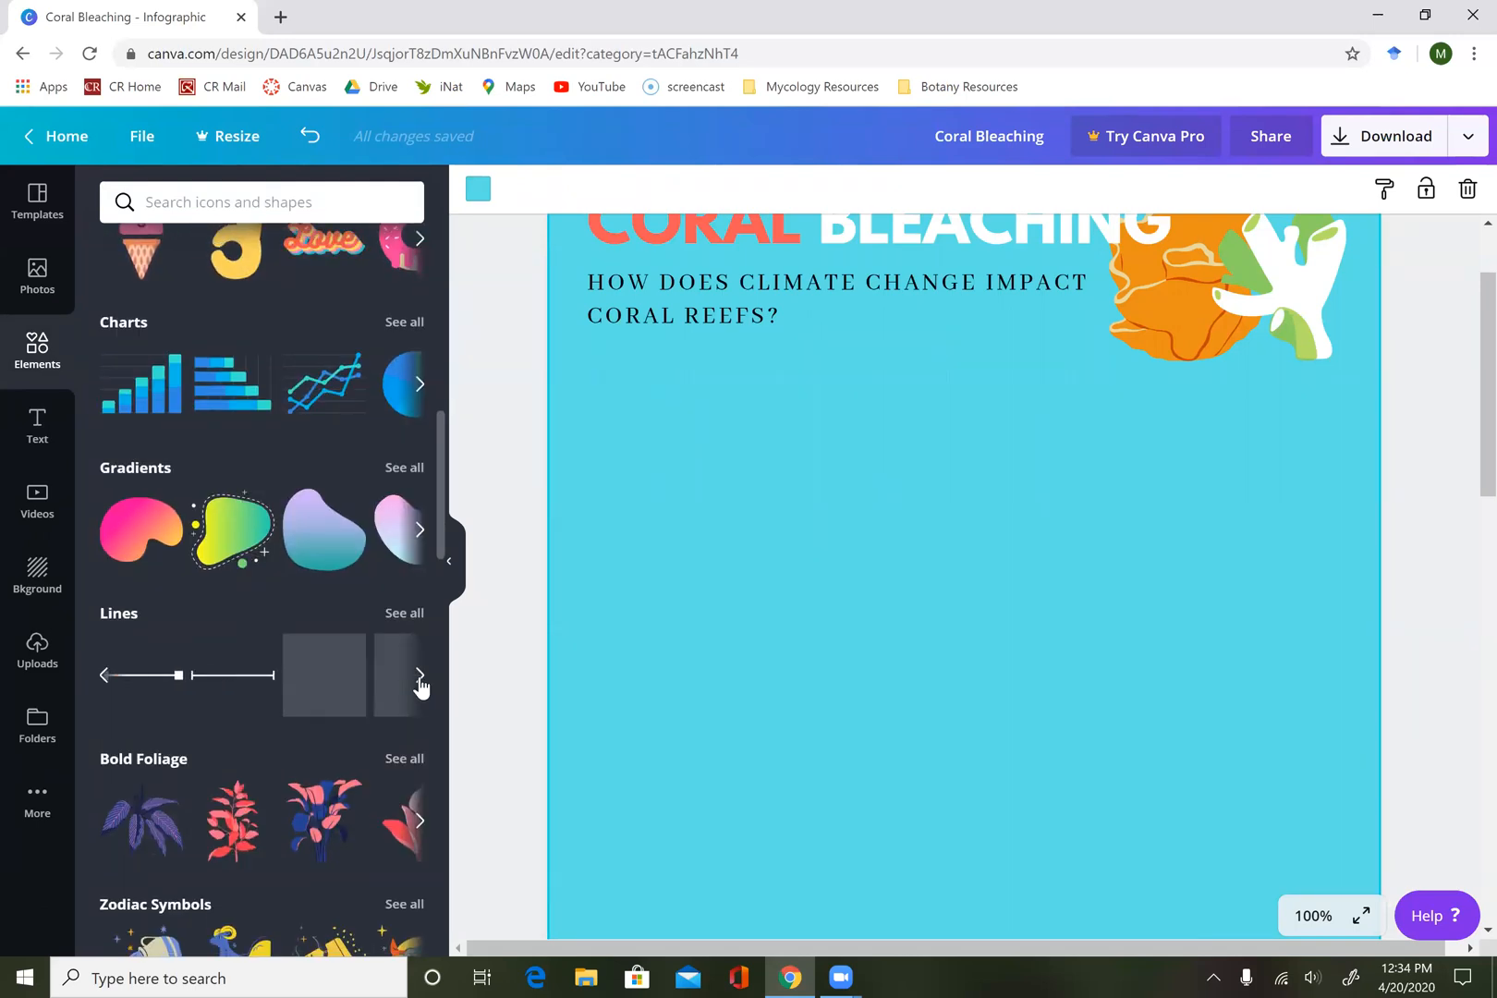
click(420, 675)
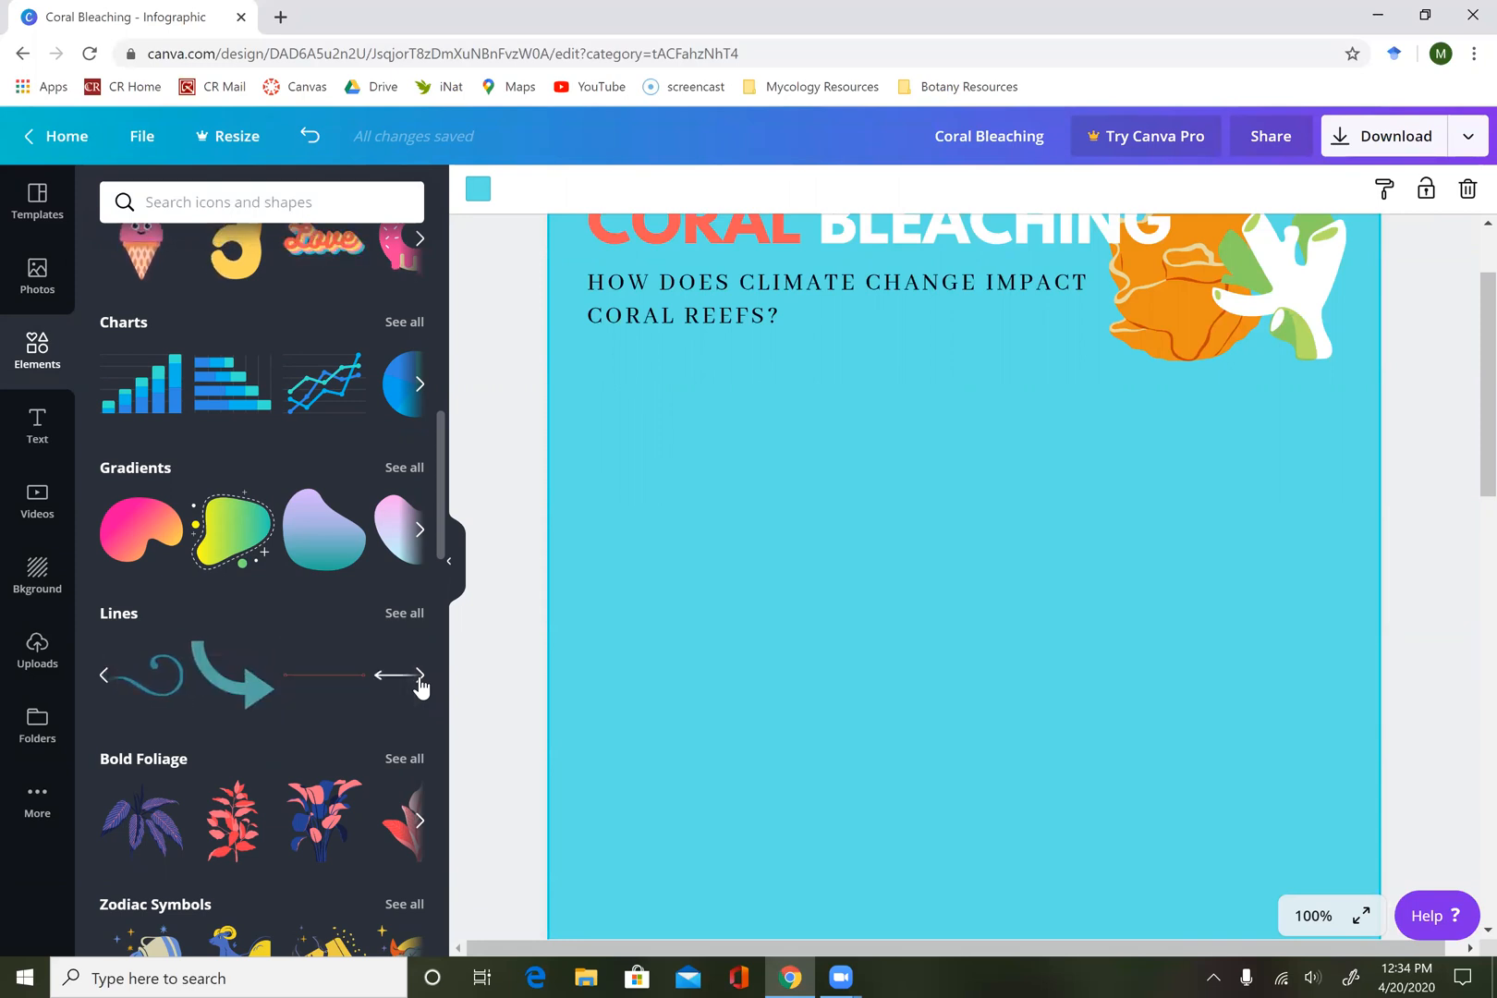
mouse_move(157, 700)
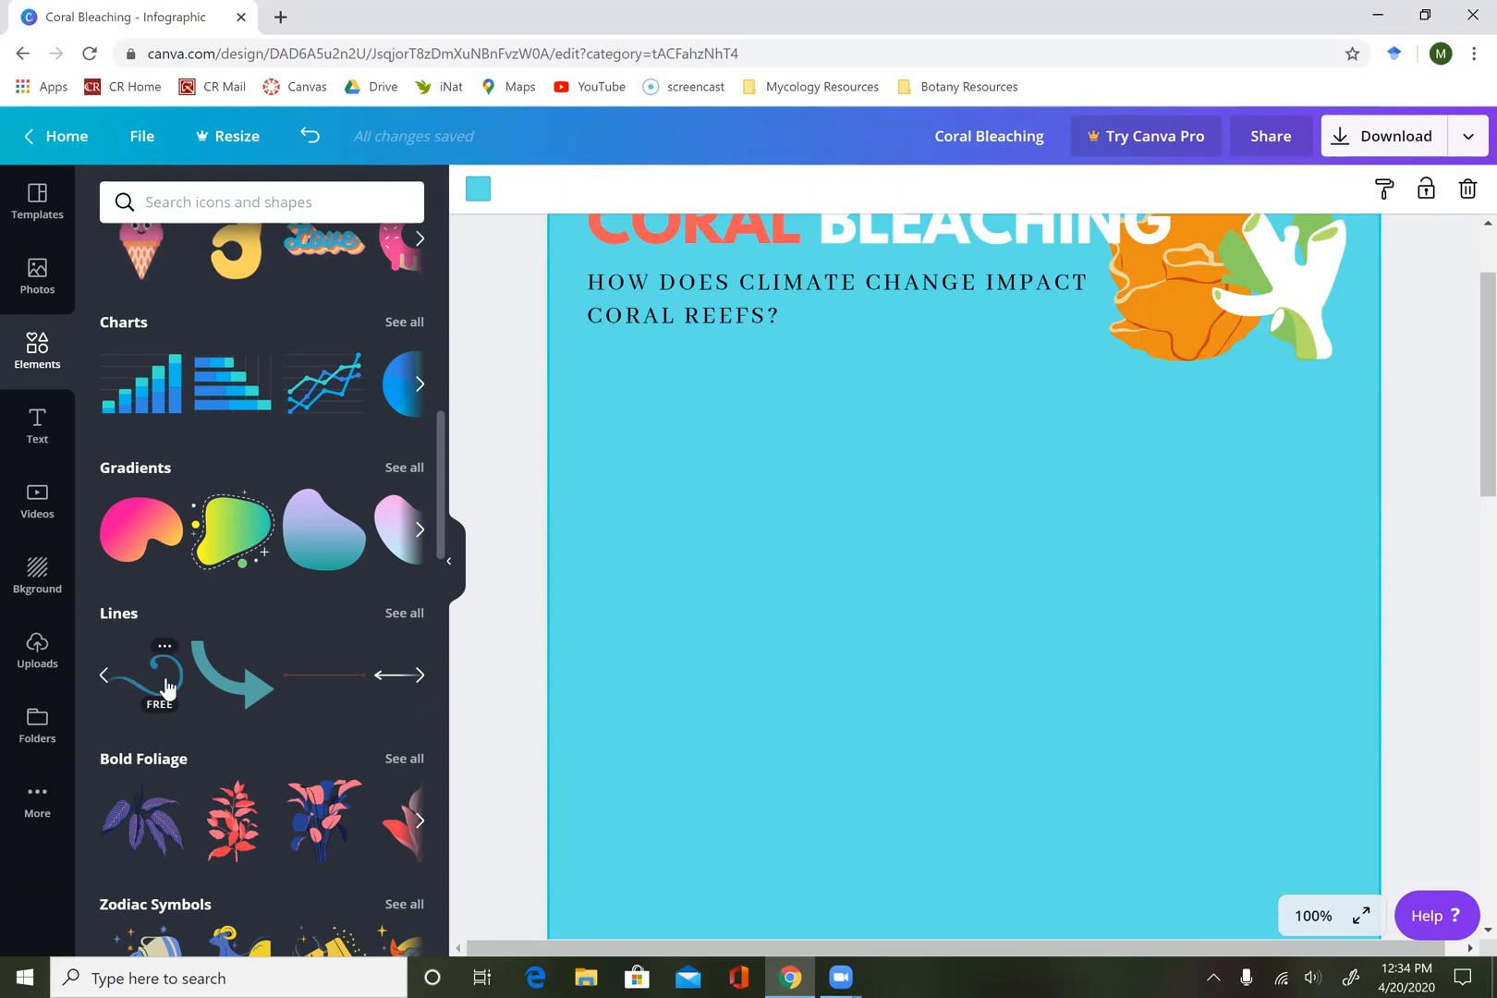
click(166, 686)
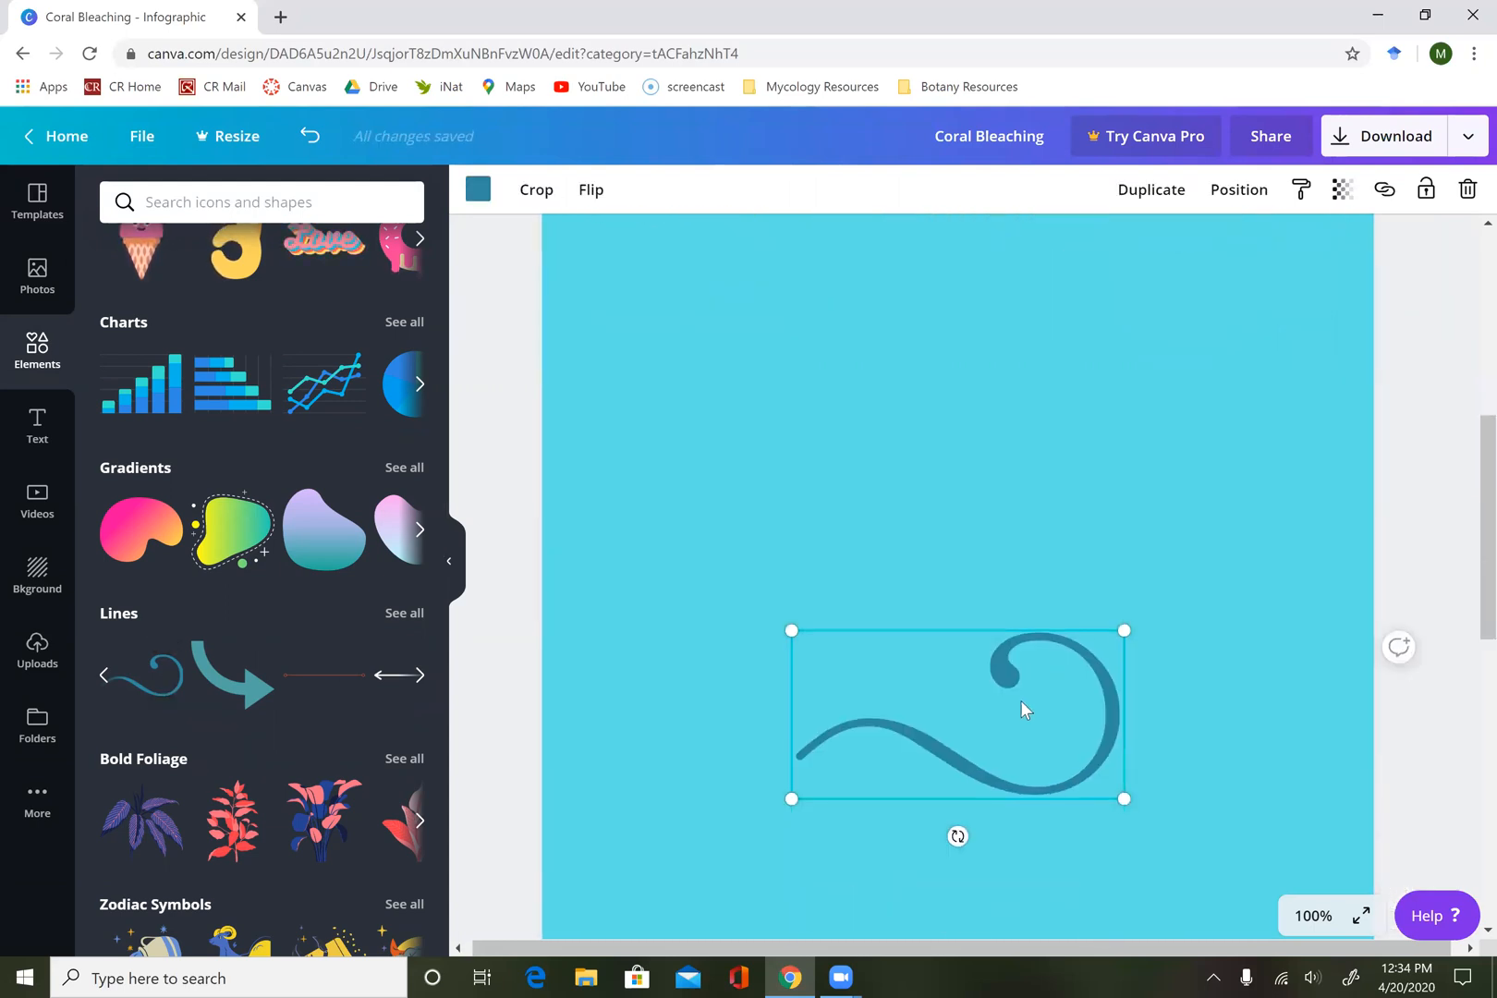
drag(985, 500, 926, 317)
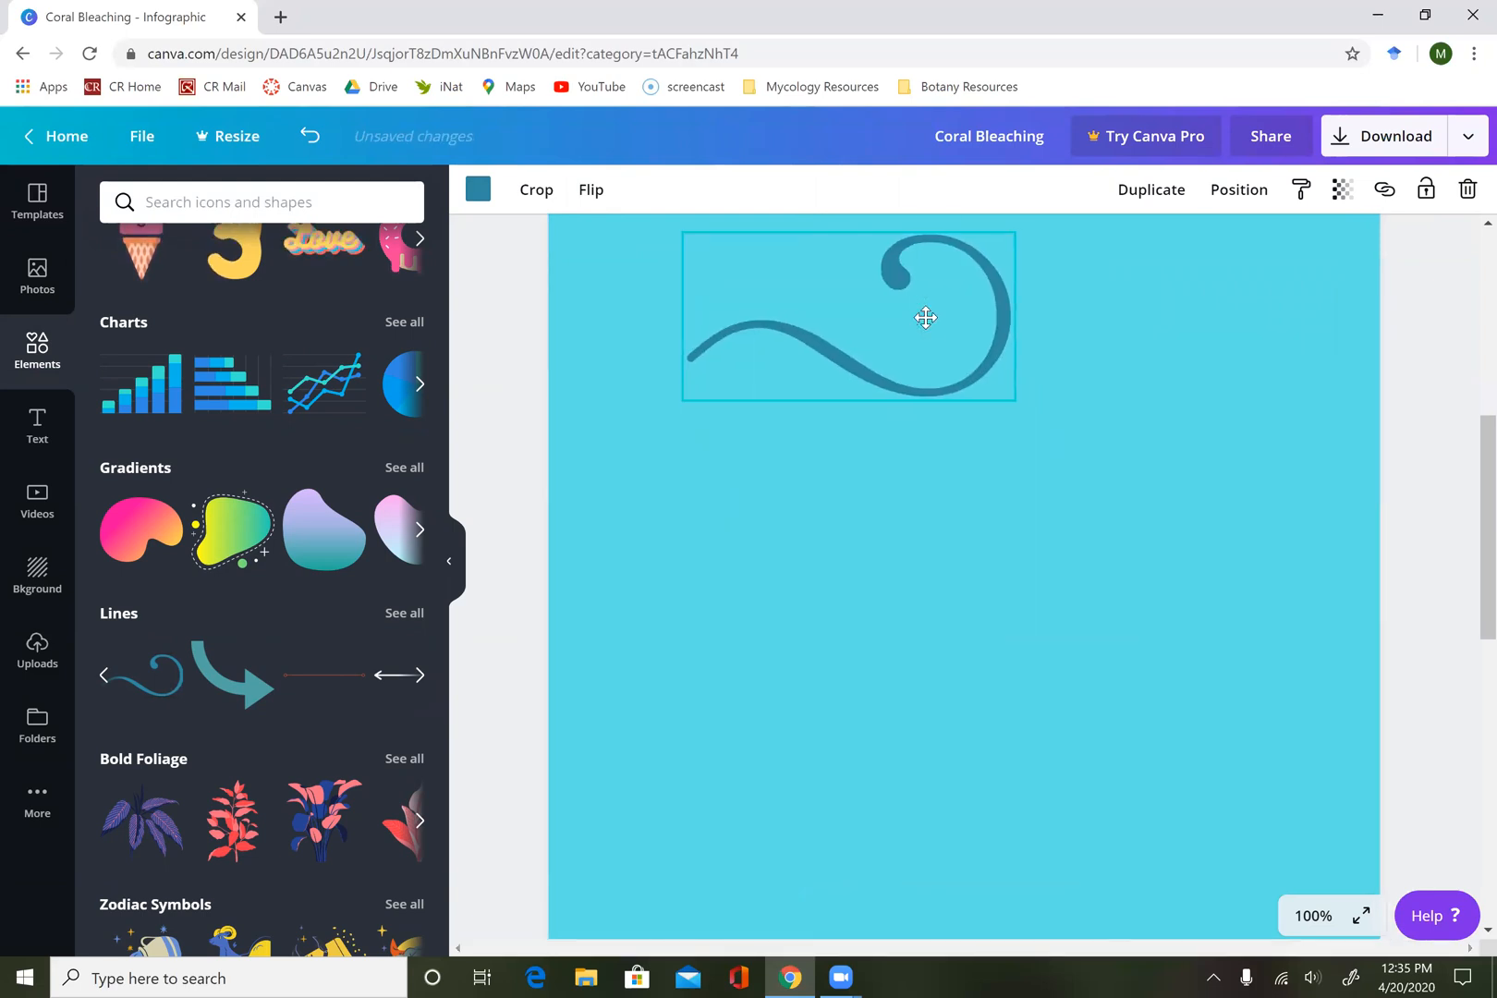
scroll(926, 319, up, 5)
scroll(926, 317, up, 1)
drag(926, 846, 1022, 468)
drag(684, 589, 567, 618)
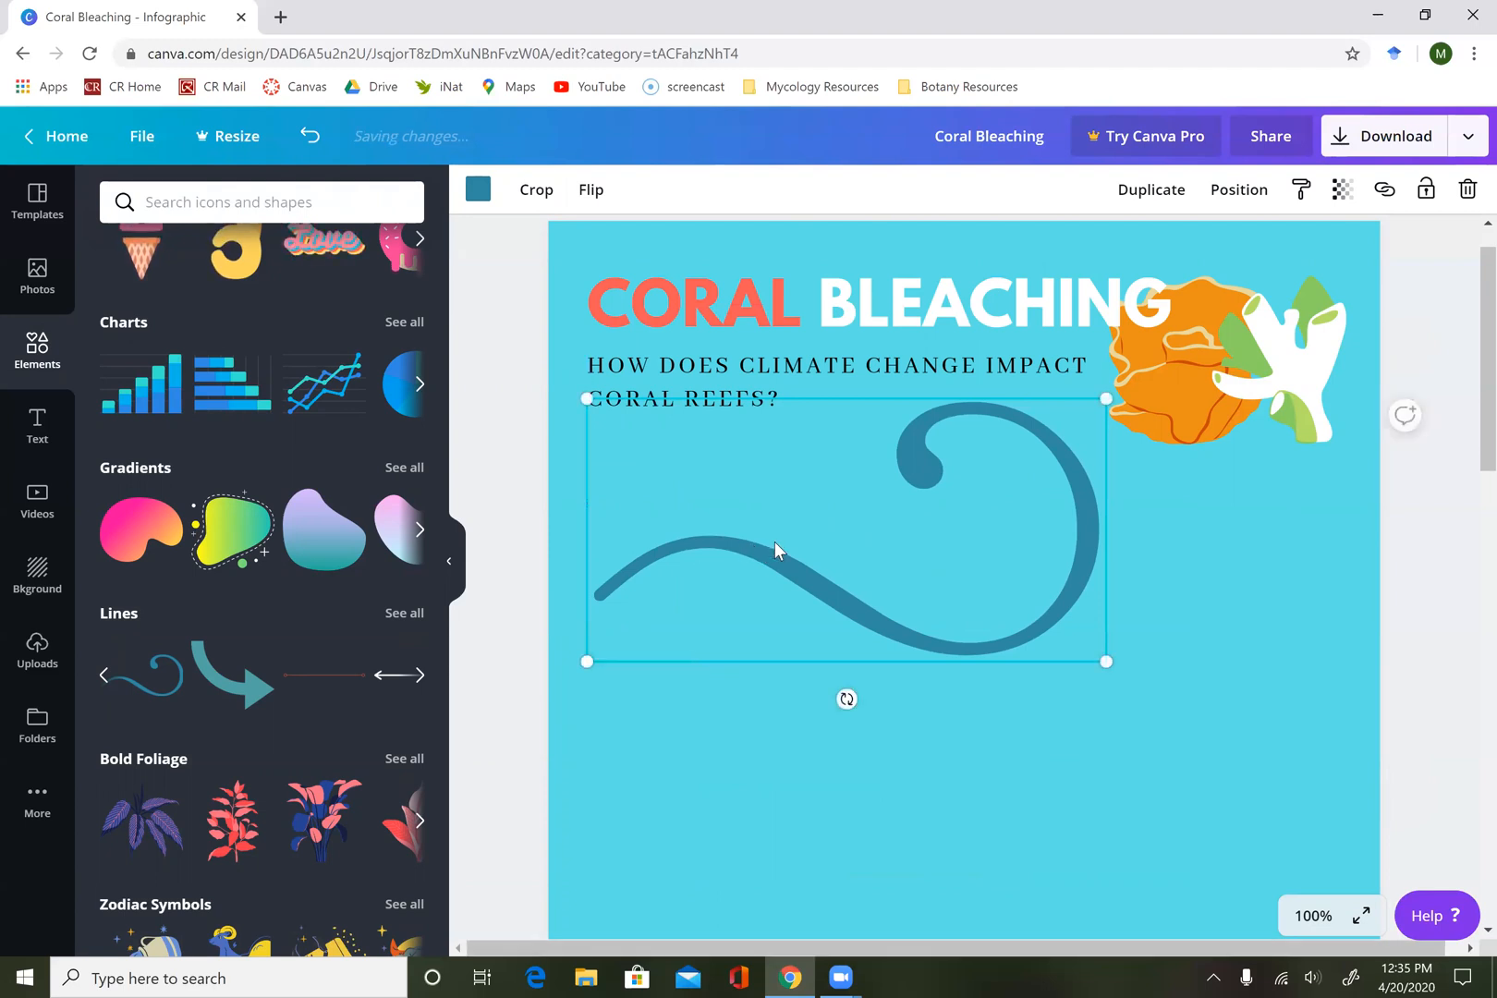
key(Delete)
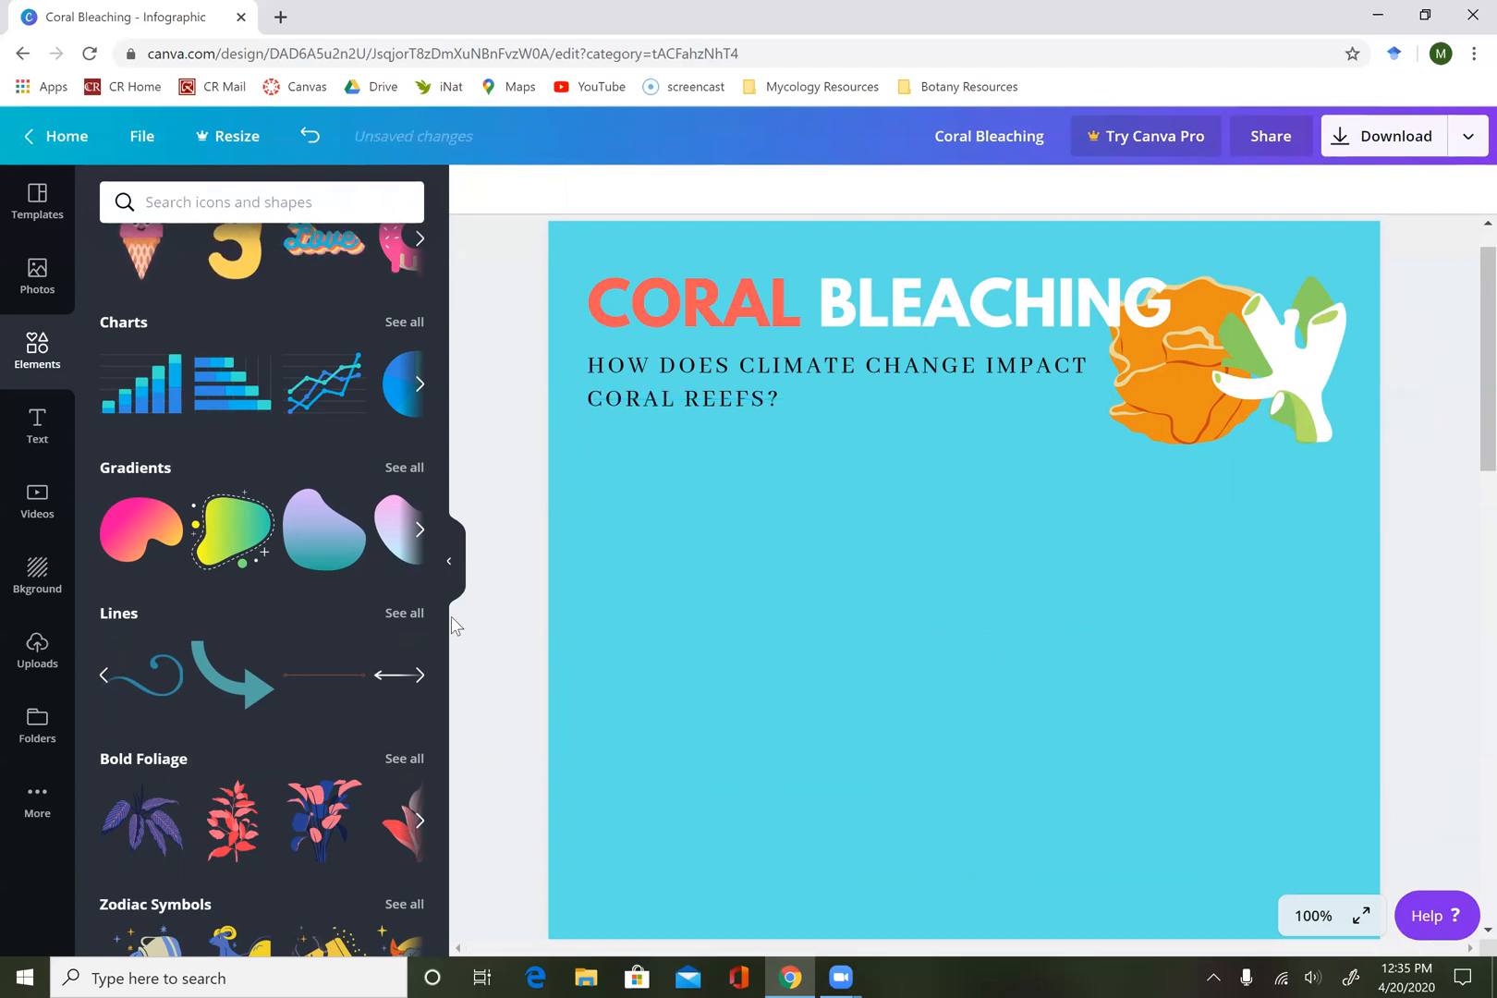
Insert the white dotted line, place it below the coral illustrations near the page's right edge and shrink it to about three quarters.
click(421, 682)
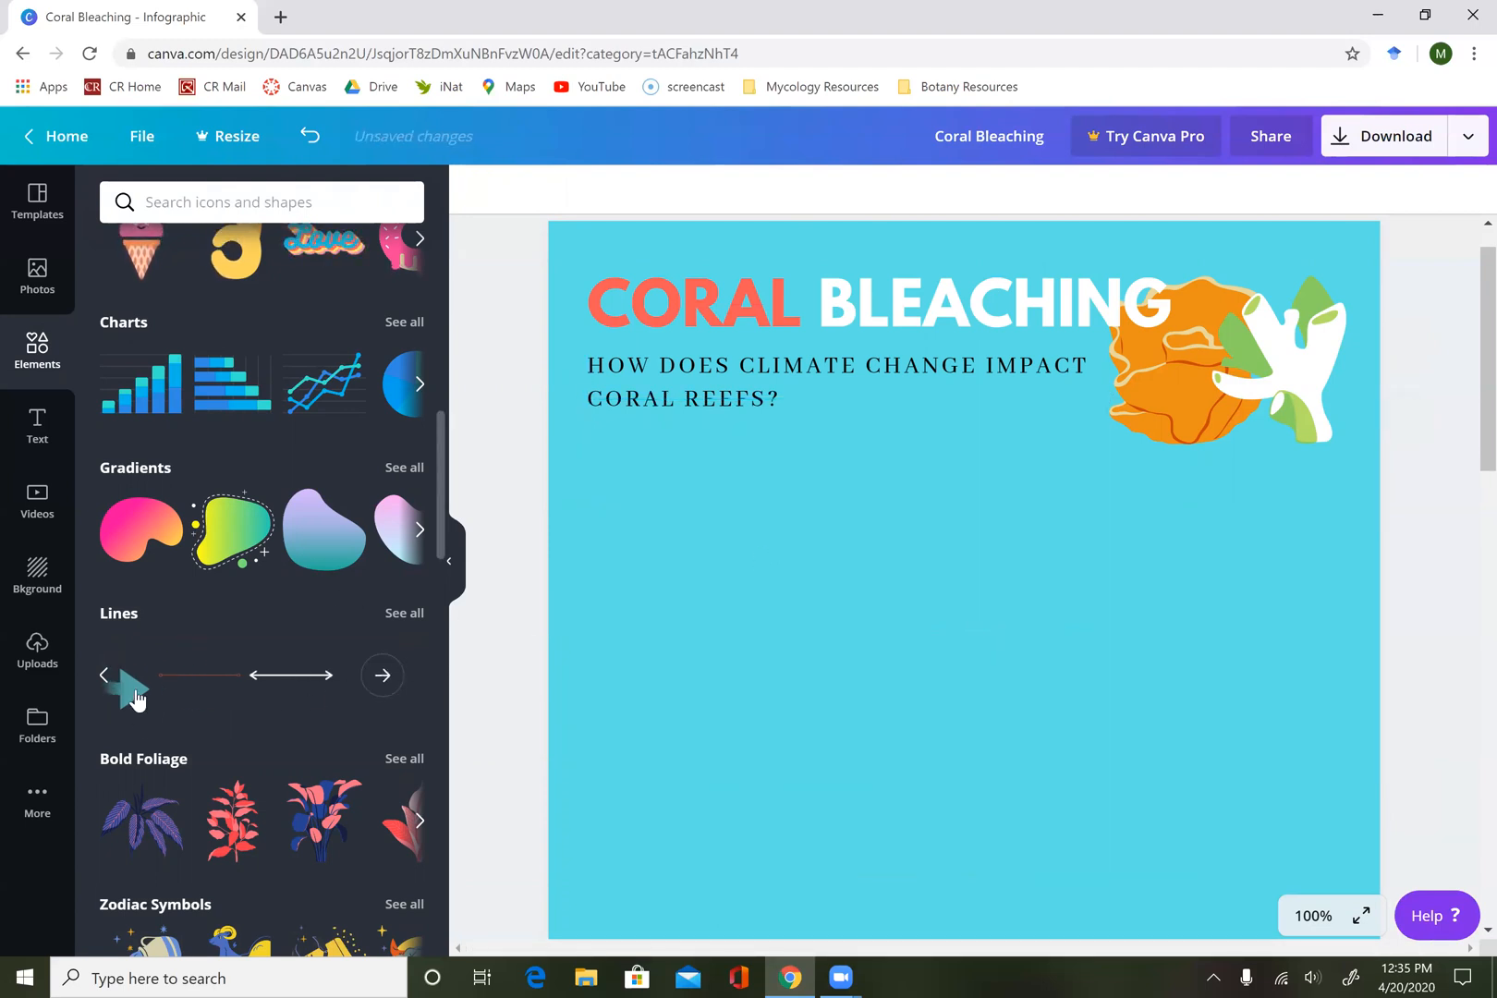
click(101, 684)
click(102, 684)
click(101, 688)
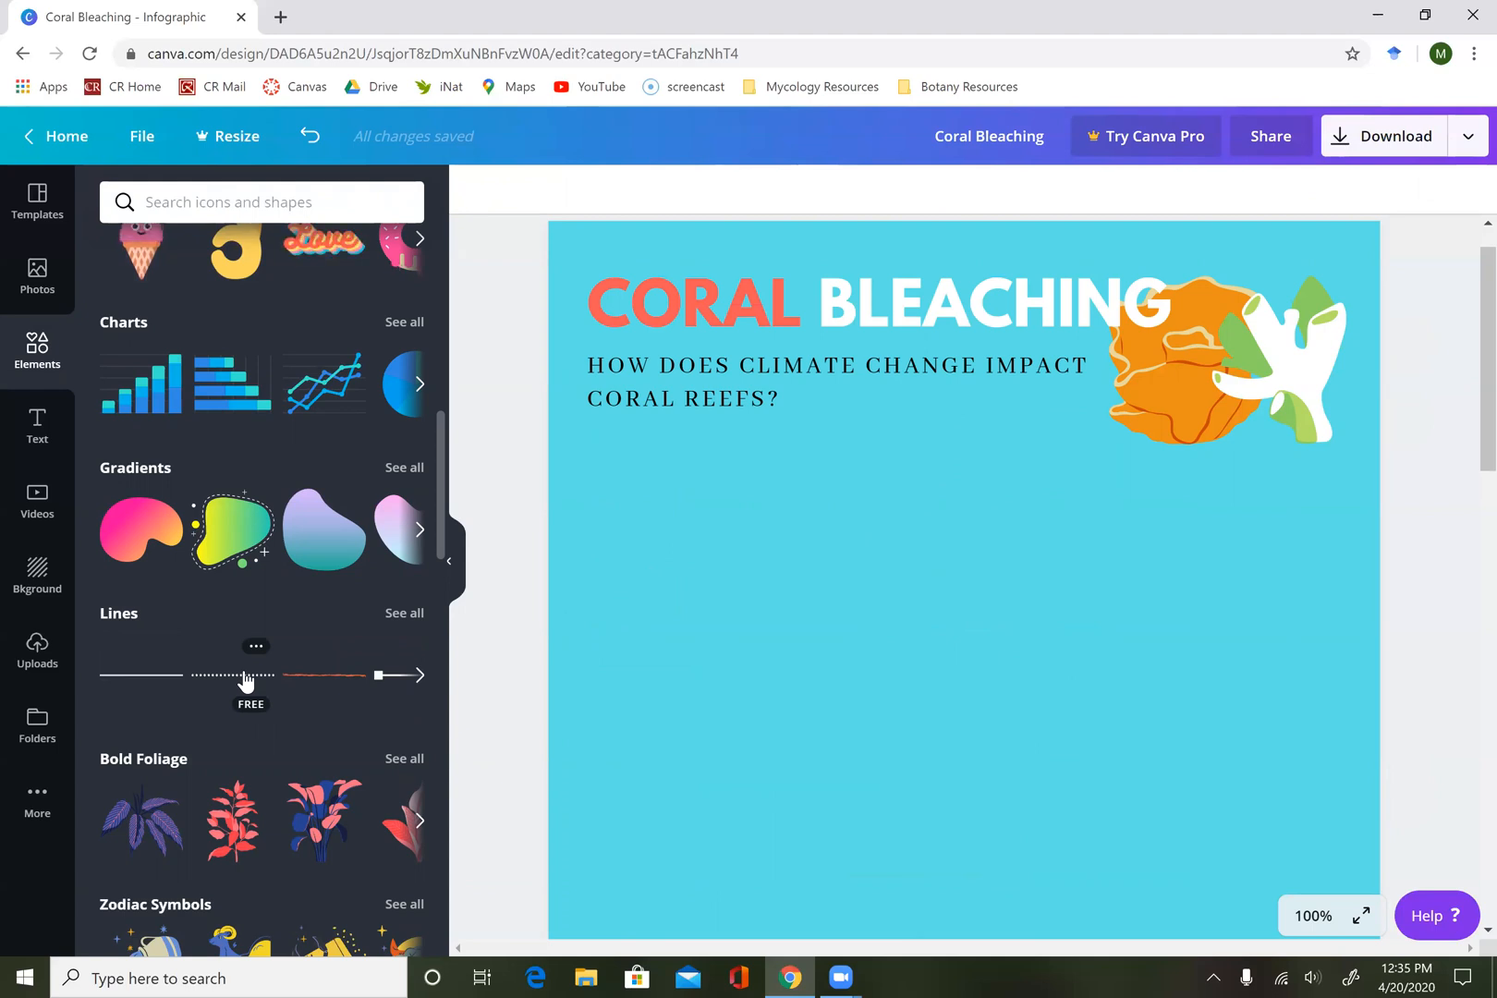
click(245, 682)
scroll(848, 674, down, 3)
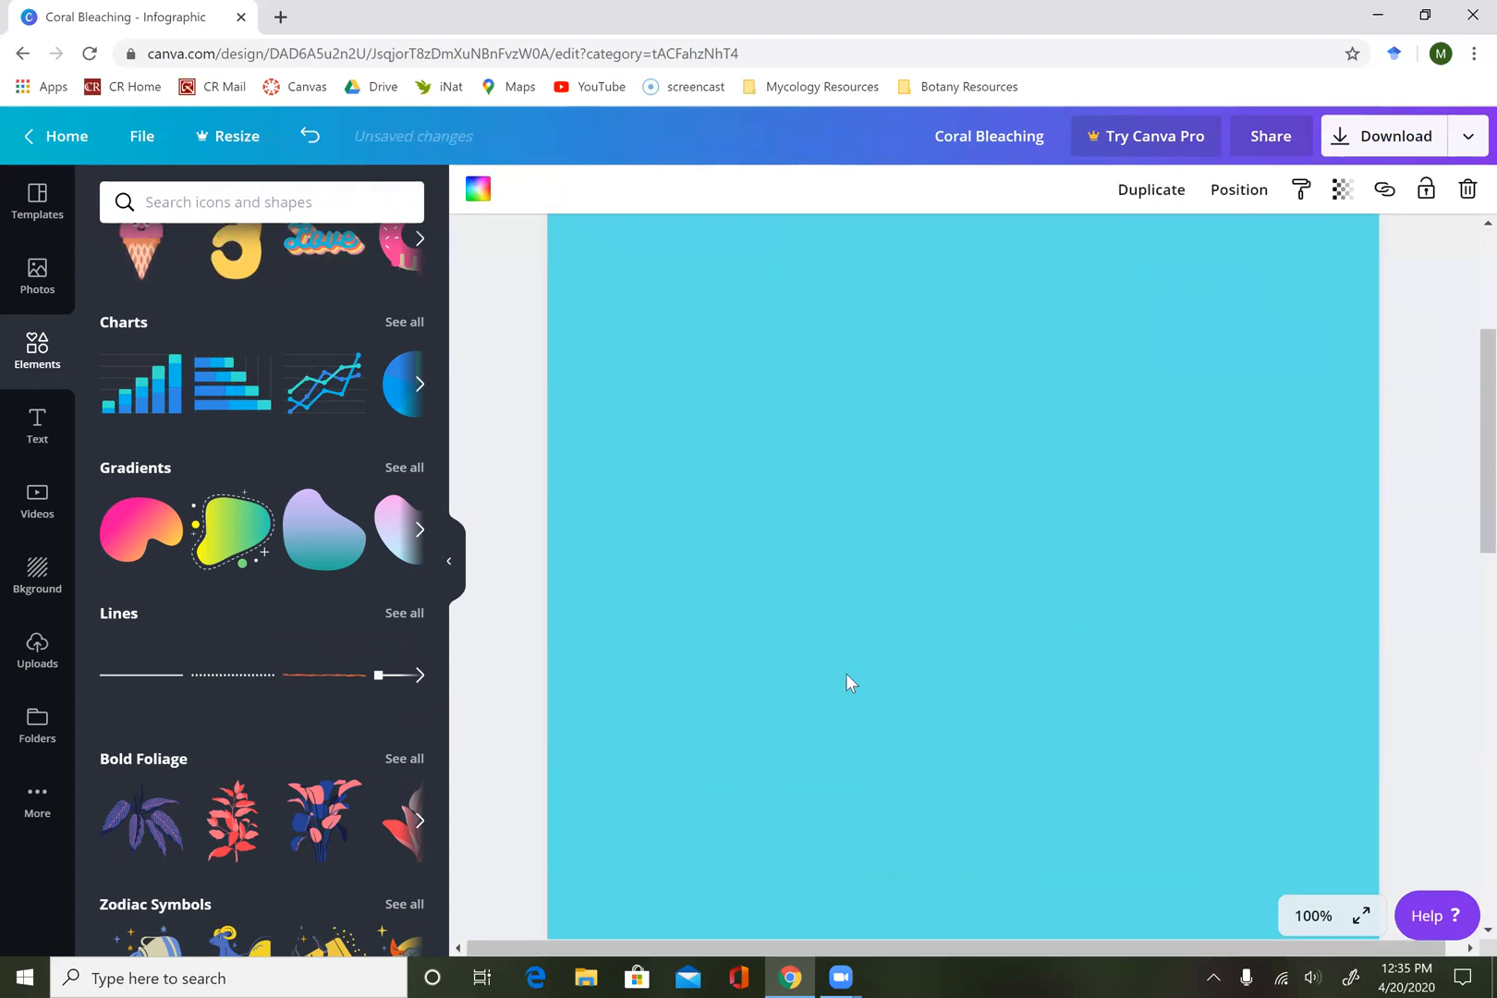
drag(891, 834, 880, 328)
scroll(880, 329, up, 4)
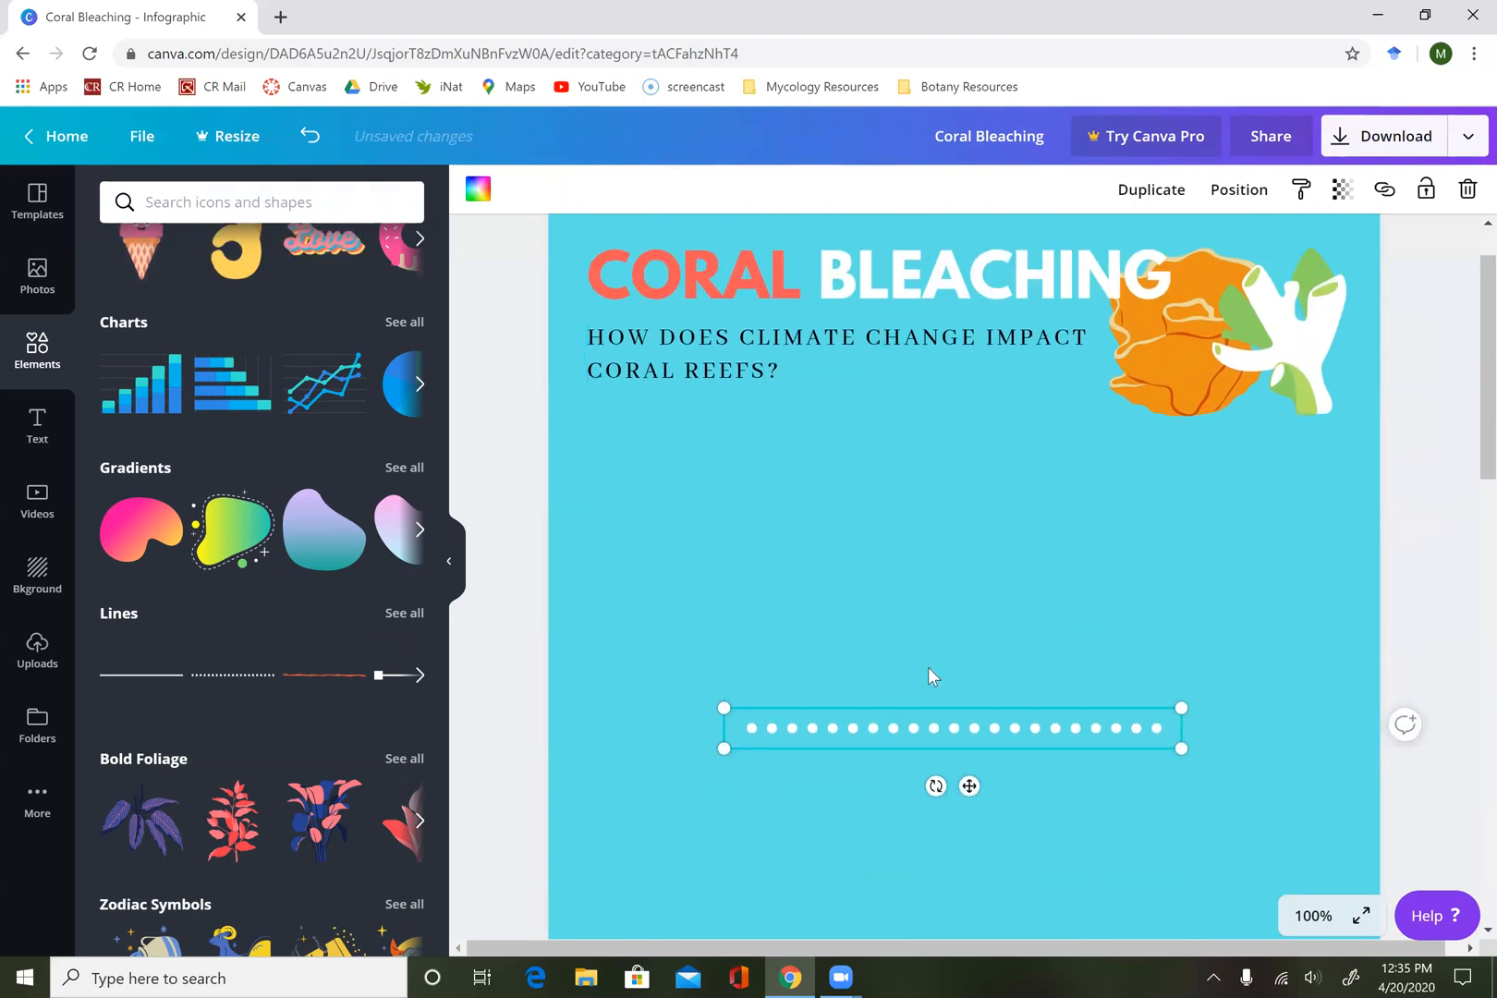
drag(905, 729, 1091, 470)
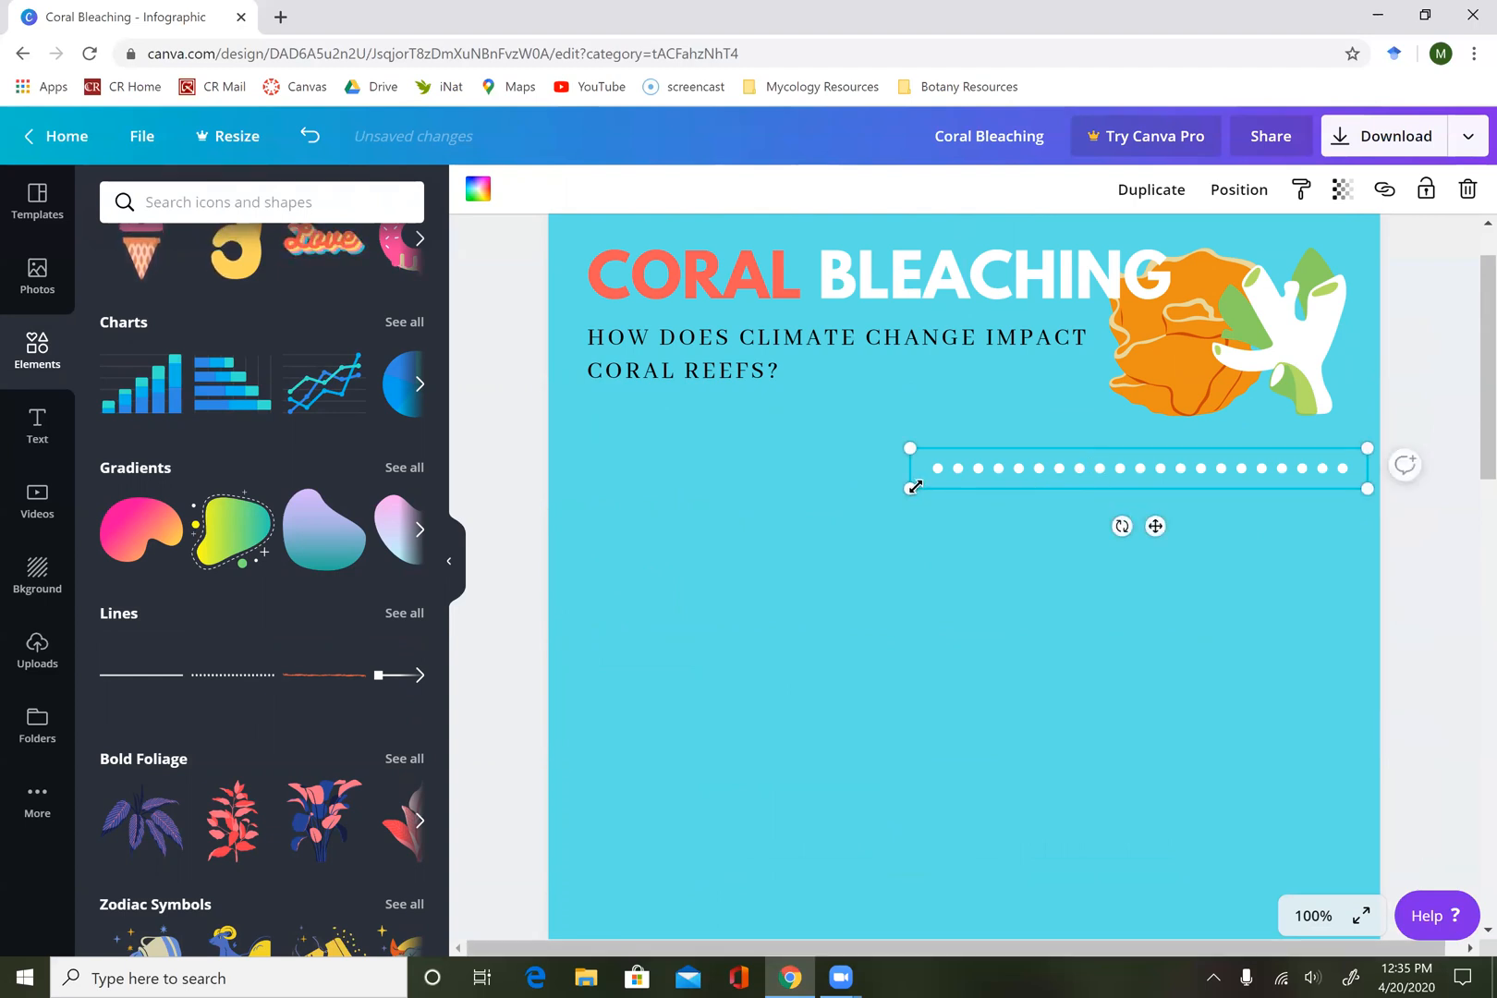
drag(754, 538, 1026, 505)
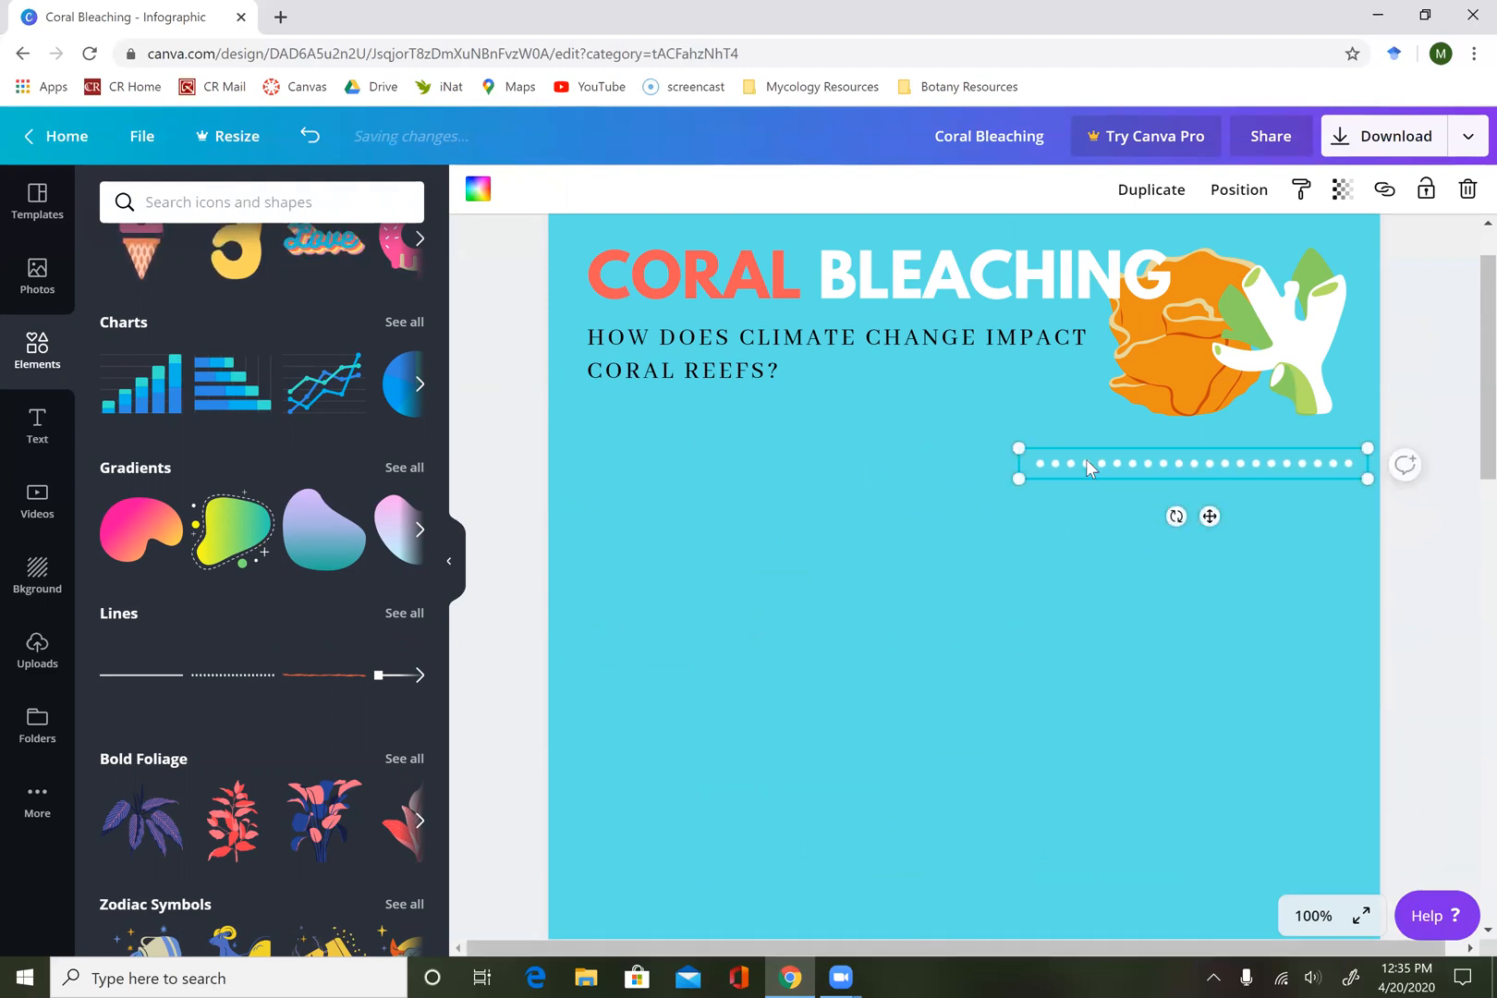
Duplicate the dotted line twice and align the copies end to end as a divider across the page below the header.
key(ctrl+d)
drag(1087, 479, 741, 465)
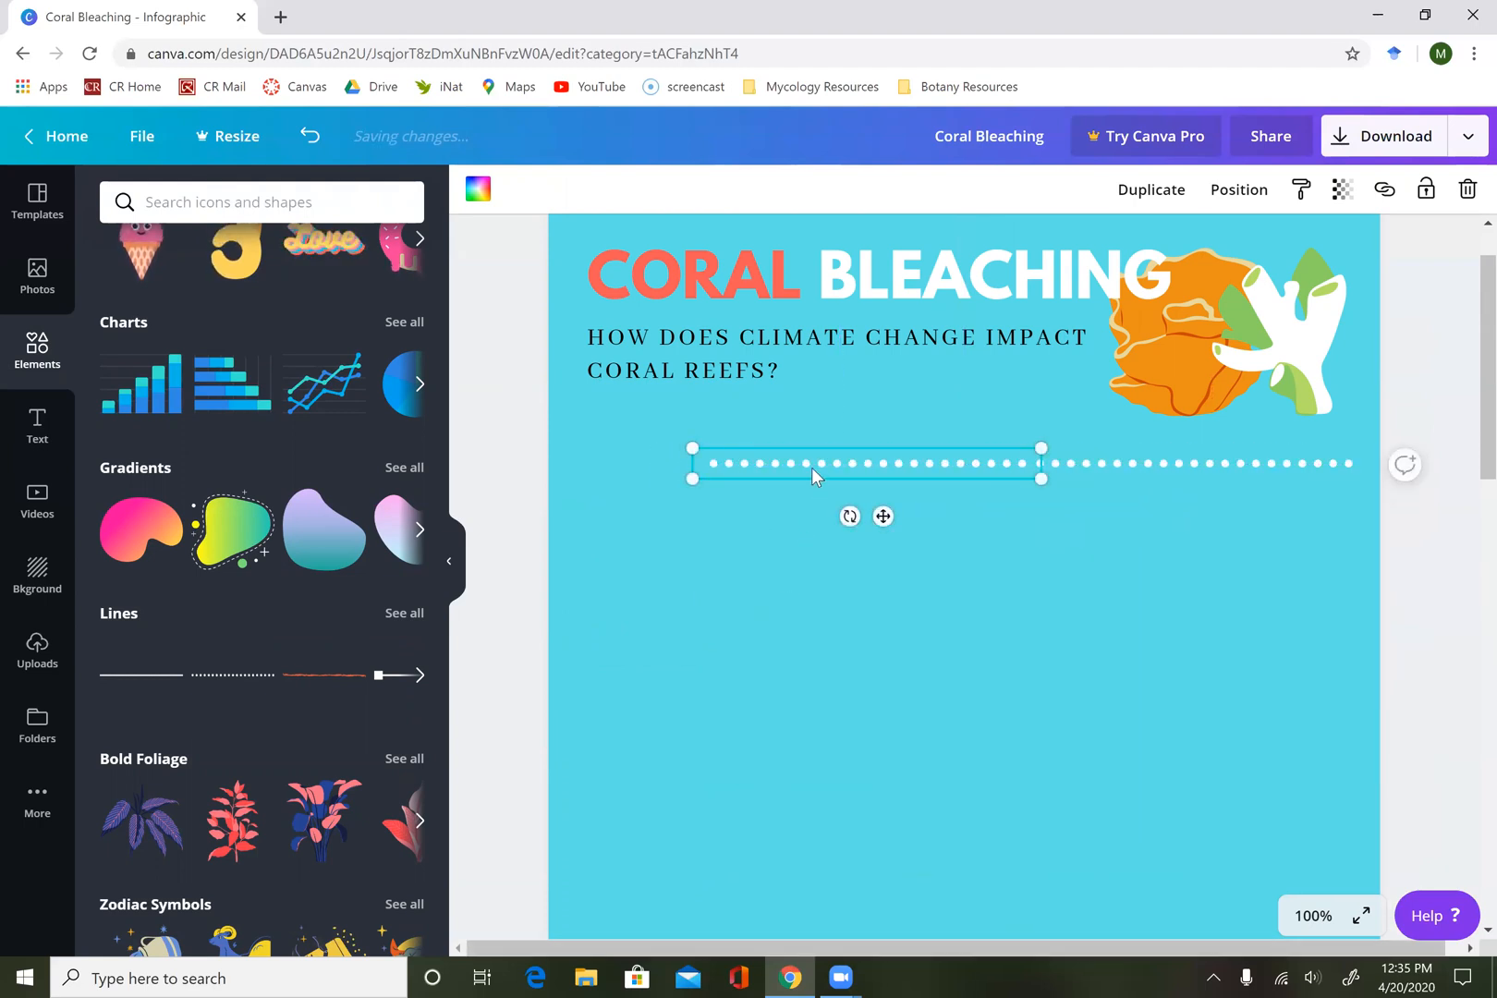
drag(850, 477, 520, 464)
click(731, 589)
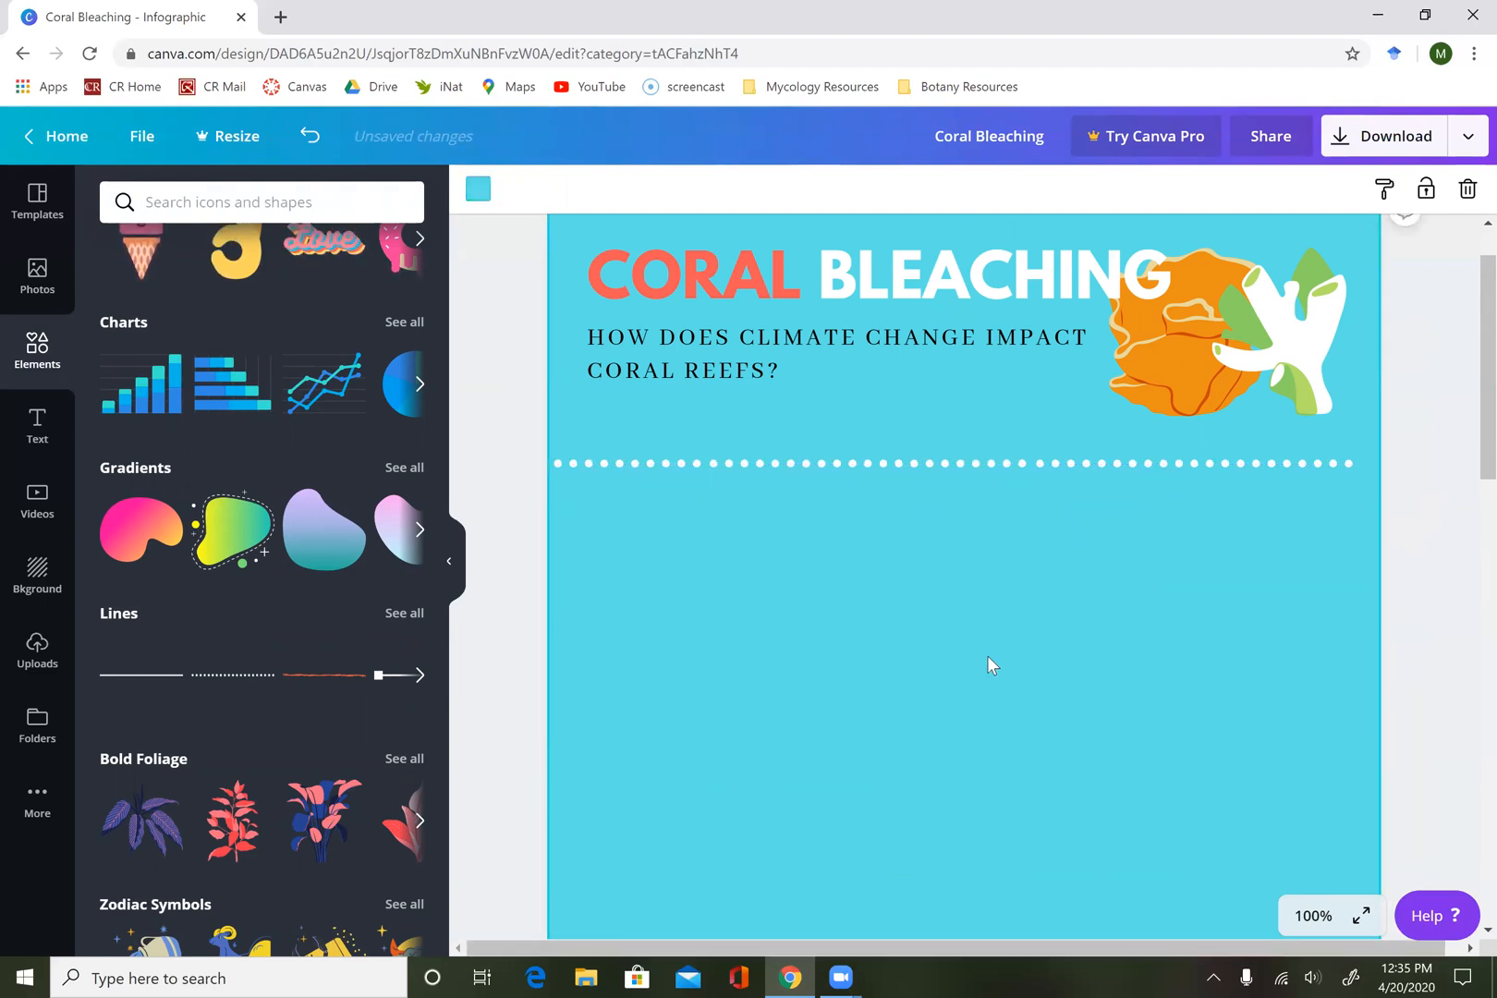
Add a subheading text box and centre it directly below the dotted divider.
scroll(995, 598, down, 2)
scroll(996, 598, up, 3)
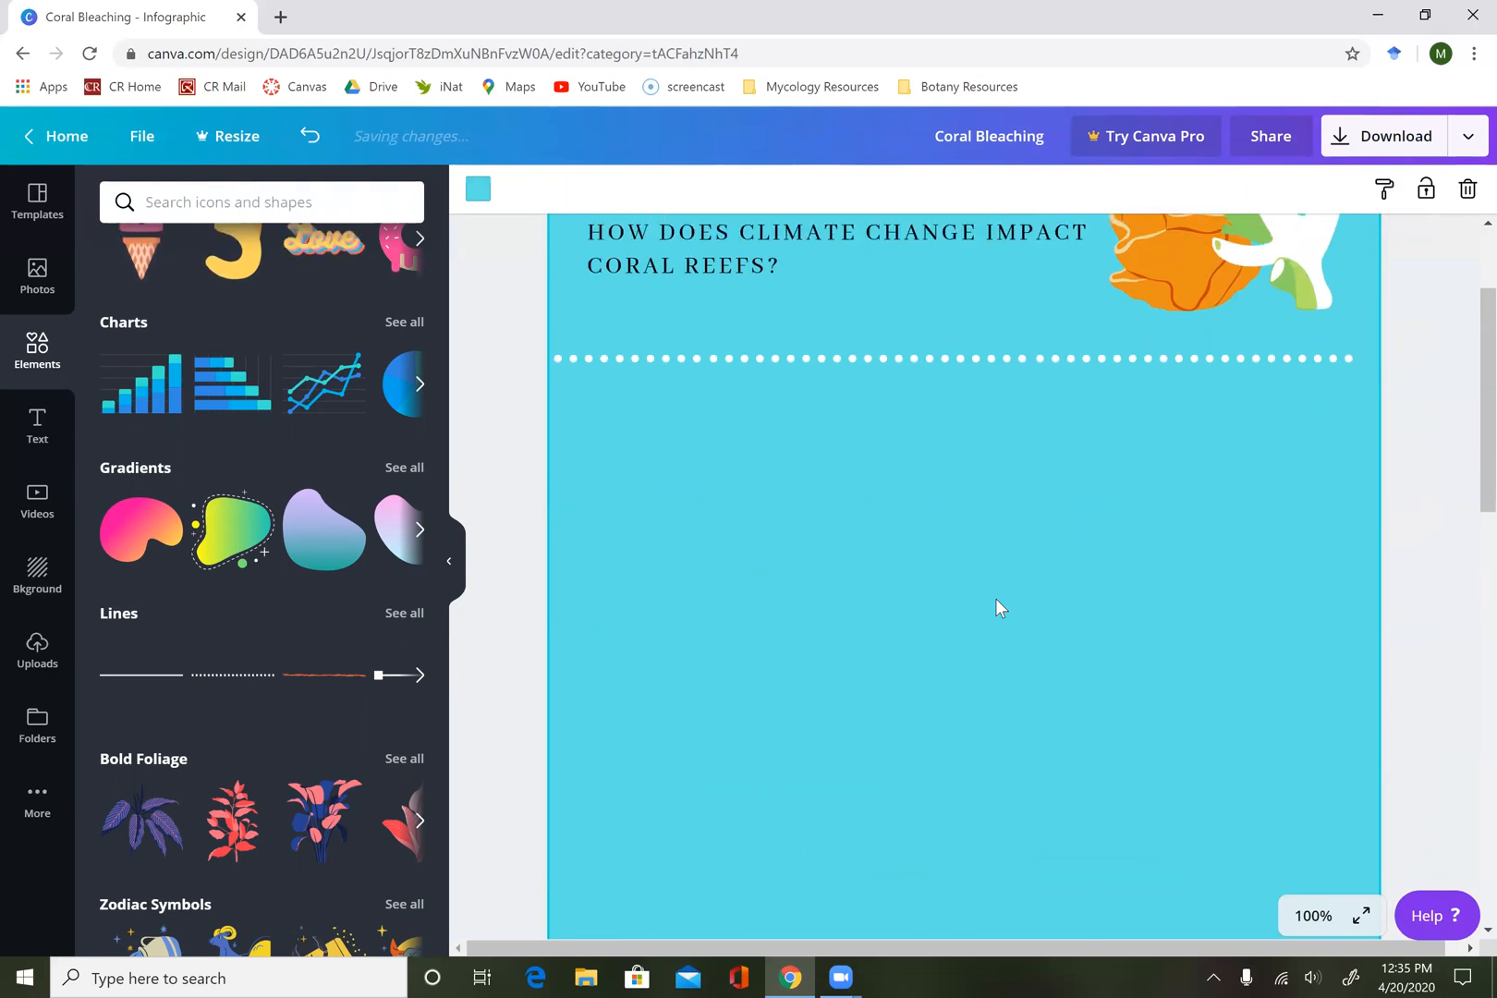
scroll(996, 598, down, 3)
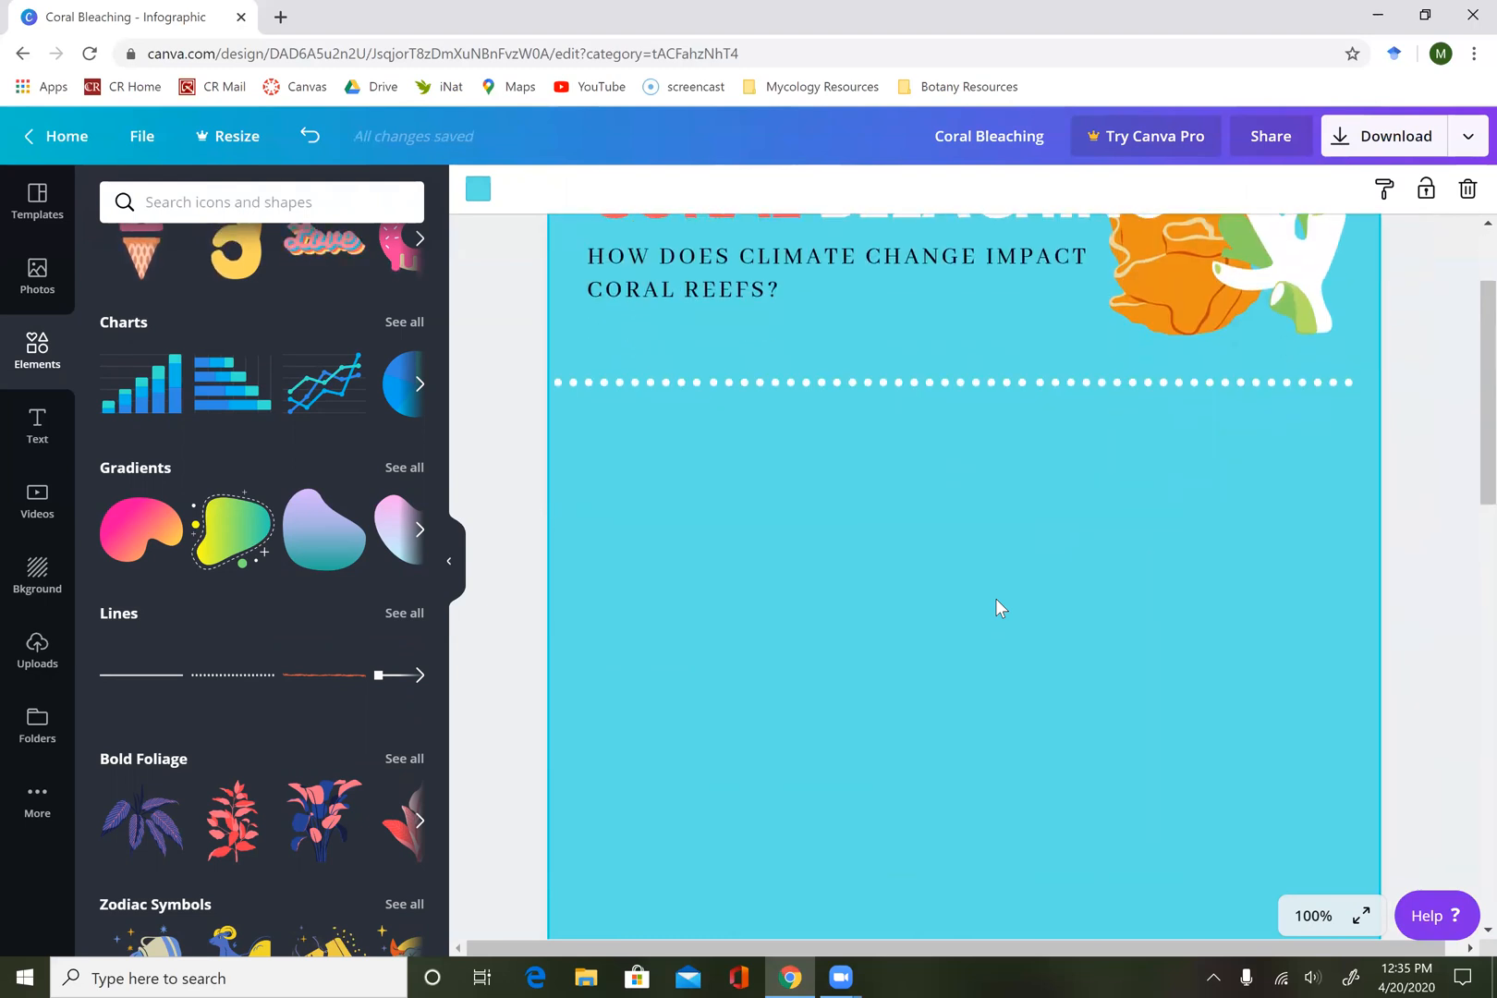
click(50, 445)
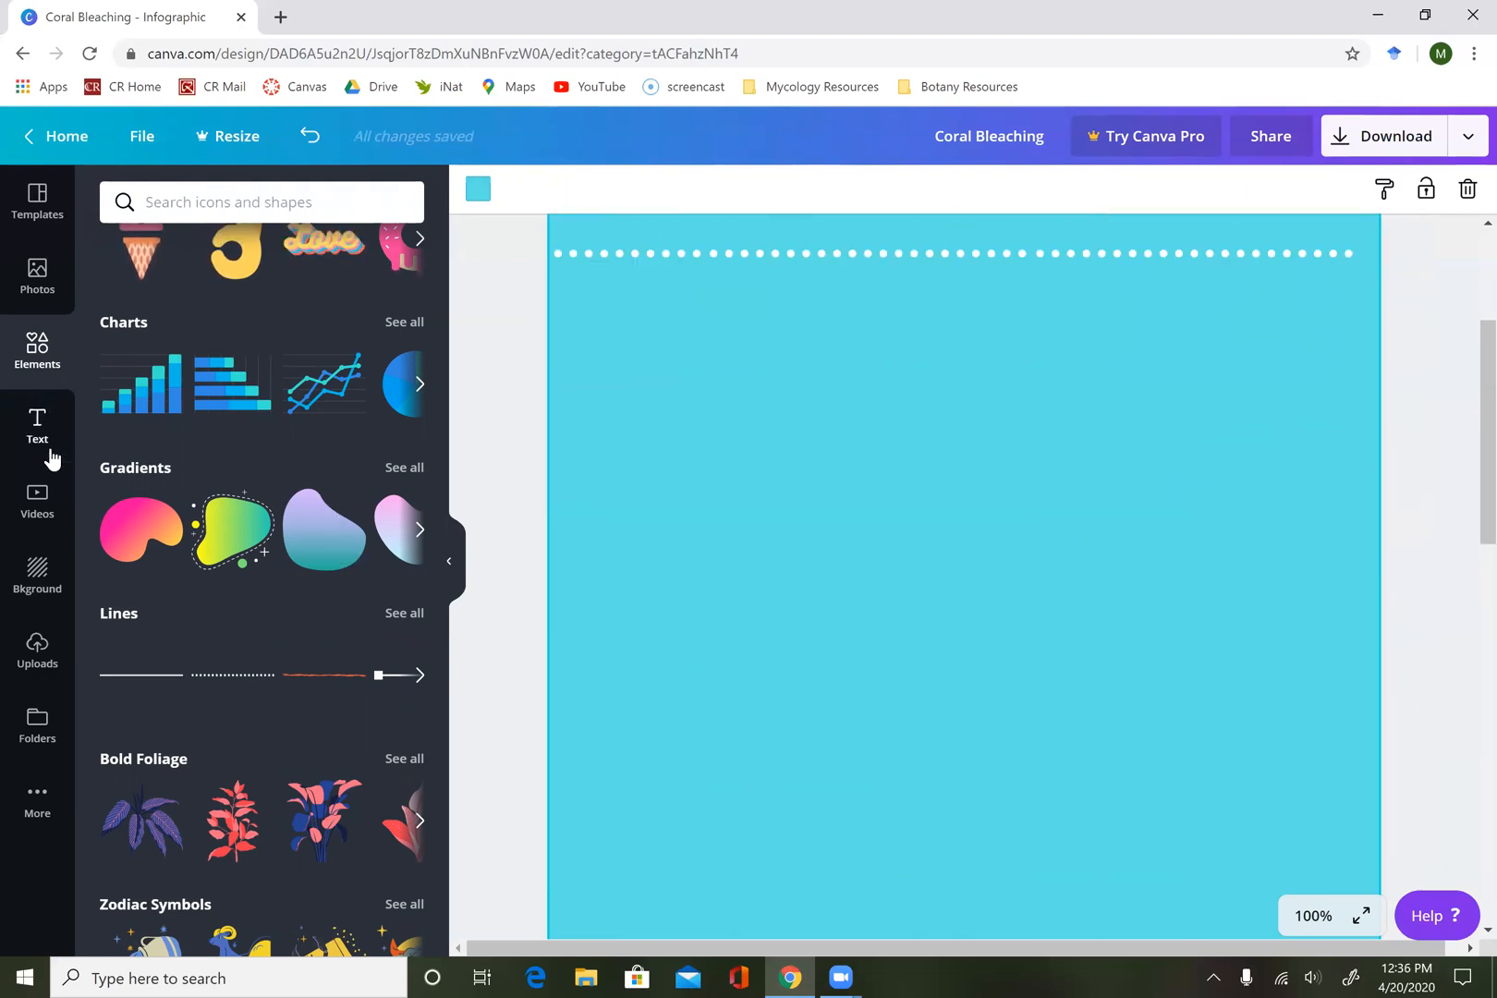
scroll(257, 445, up, 5)
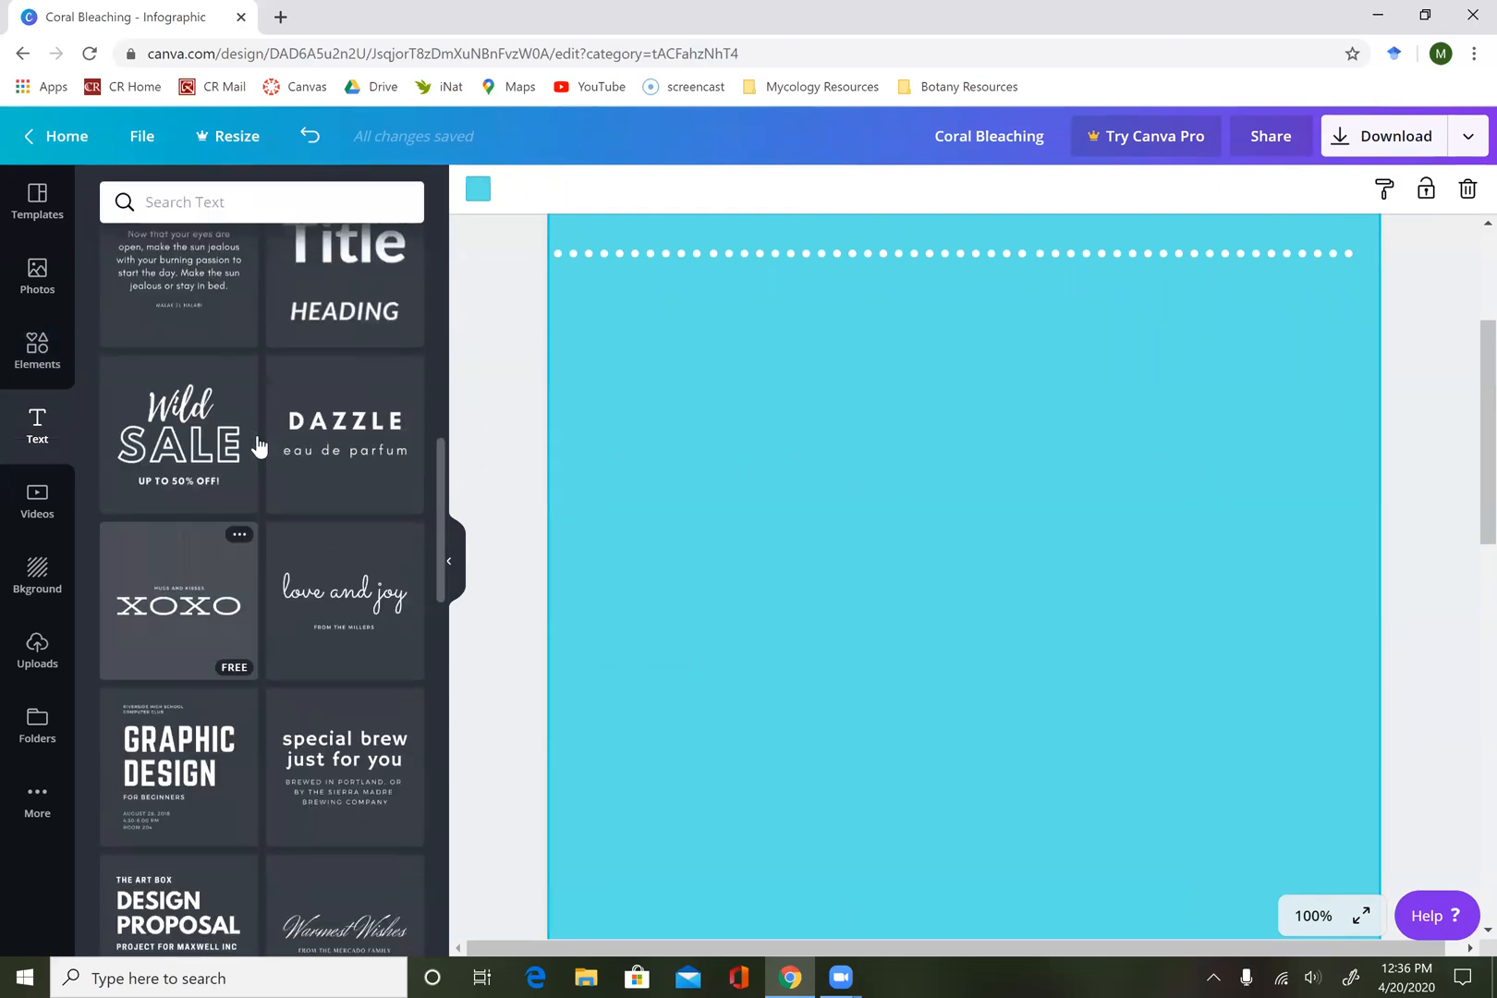
scroll(258, 445, up, 8)
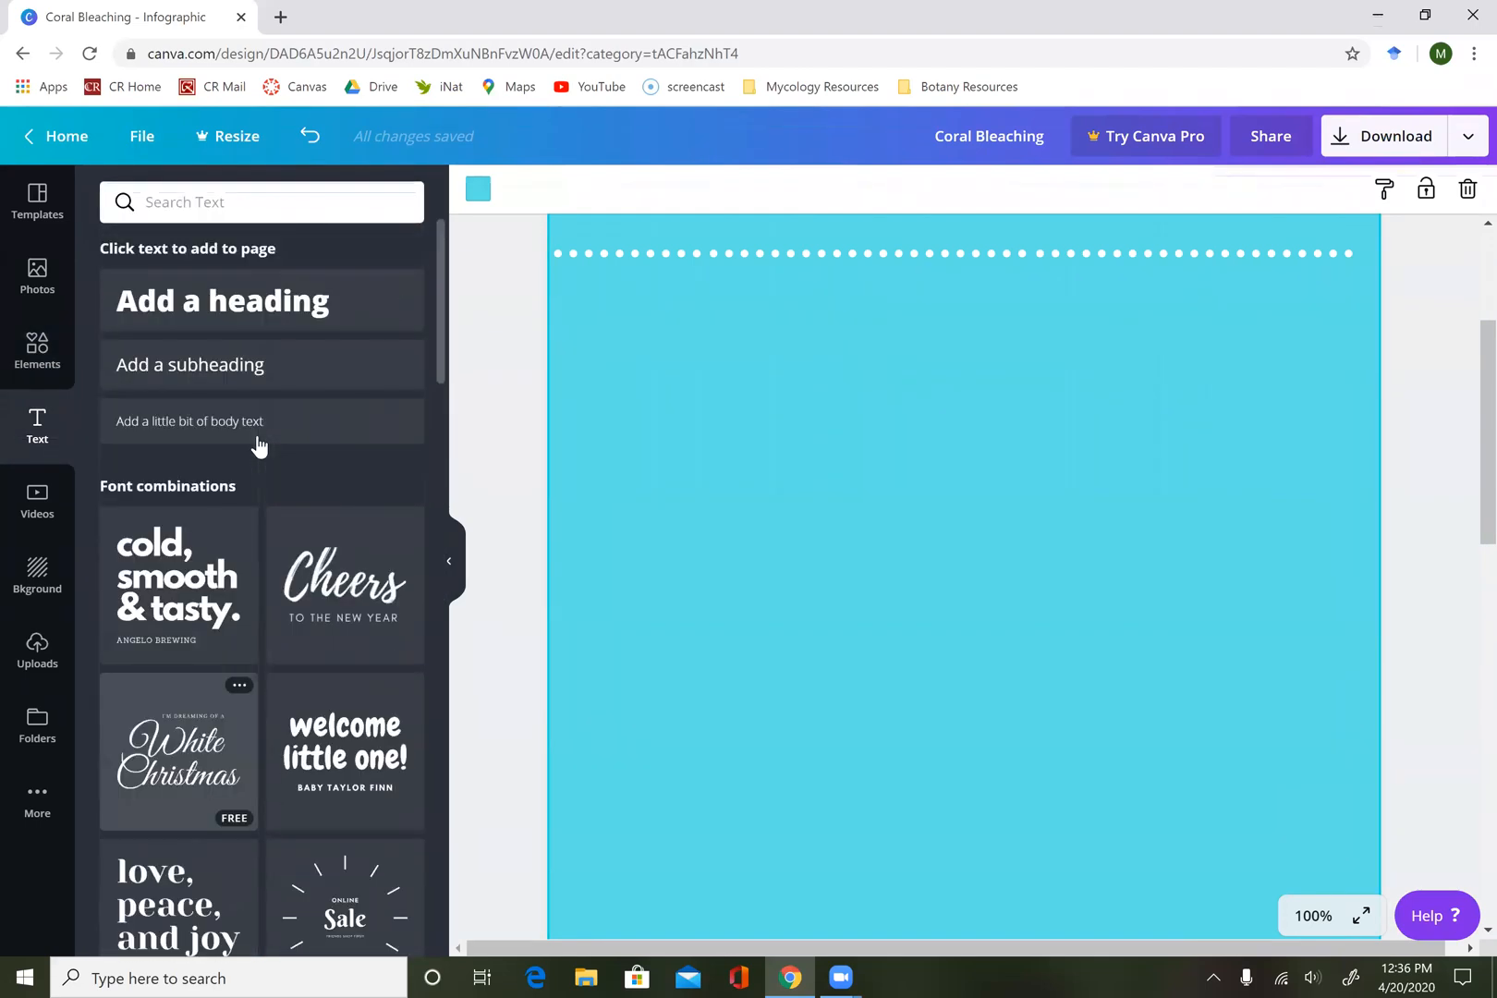
click(274, 371)
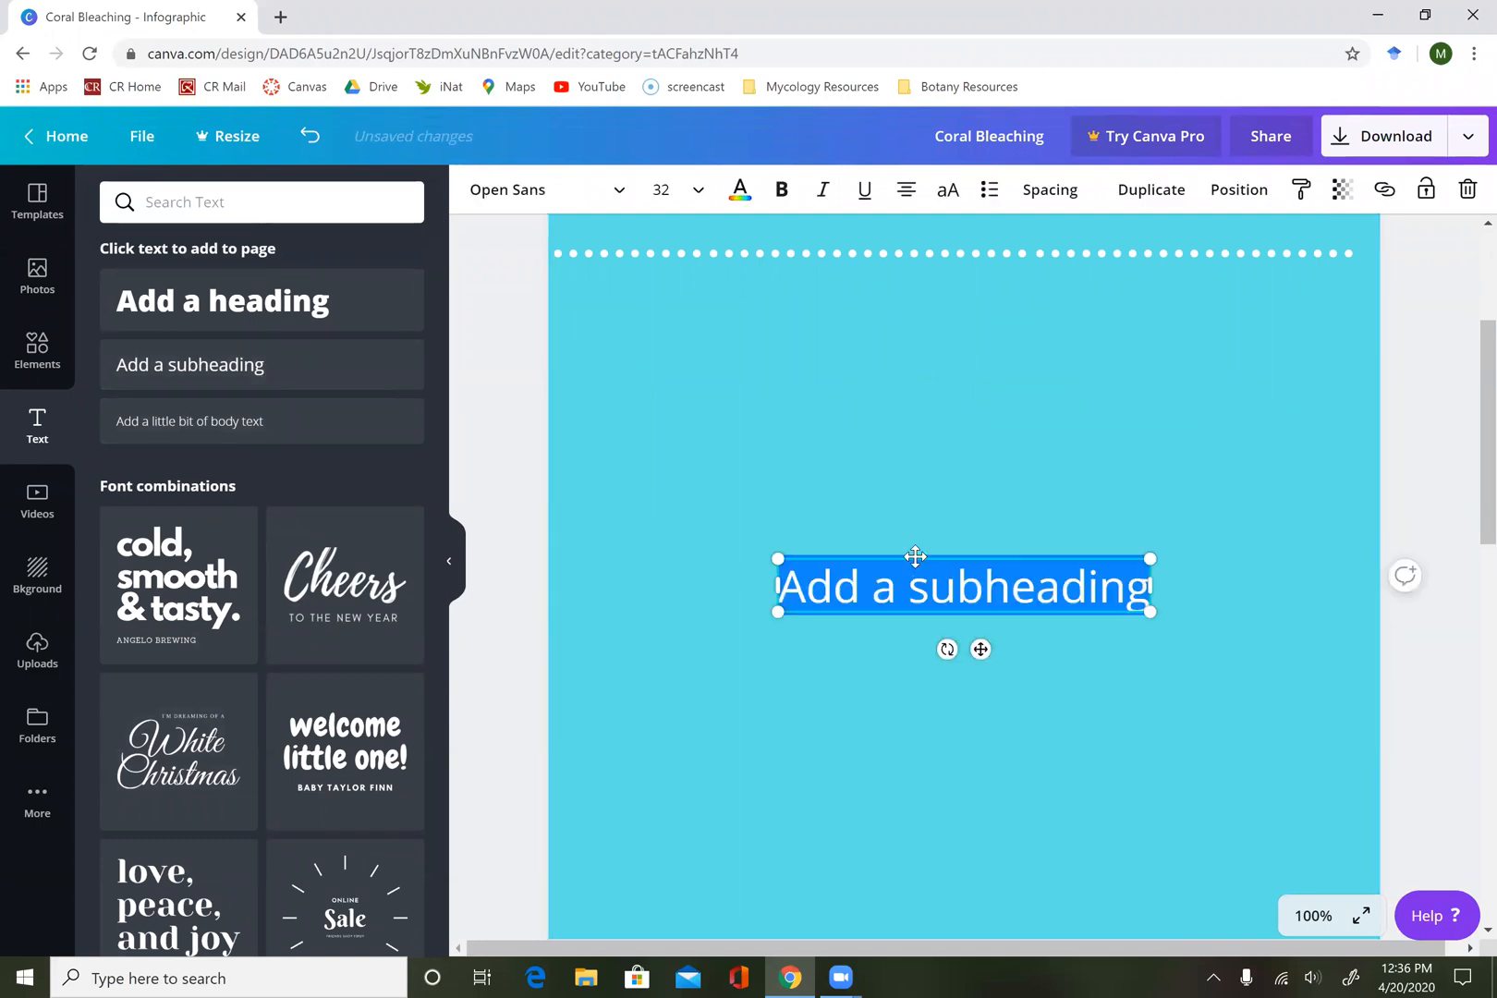
drag(914, 560, 872, 278)
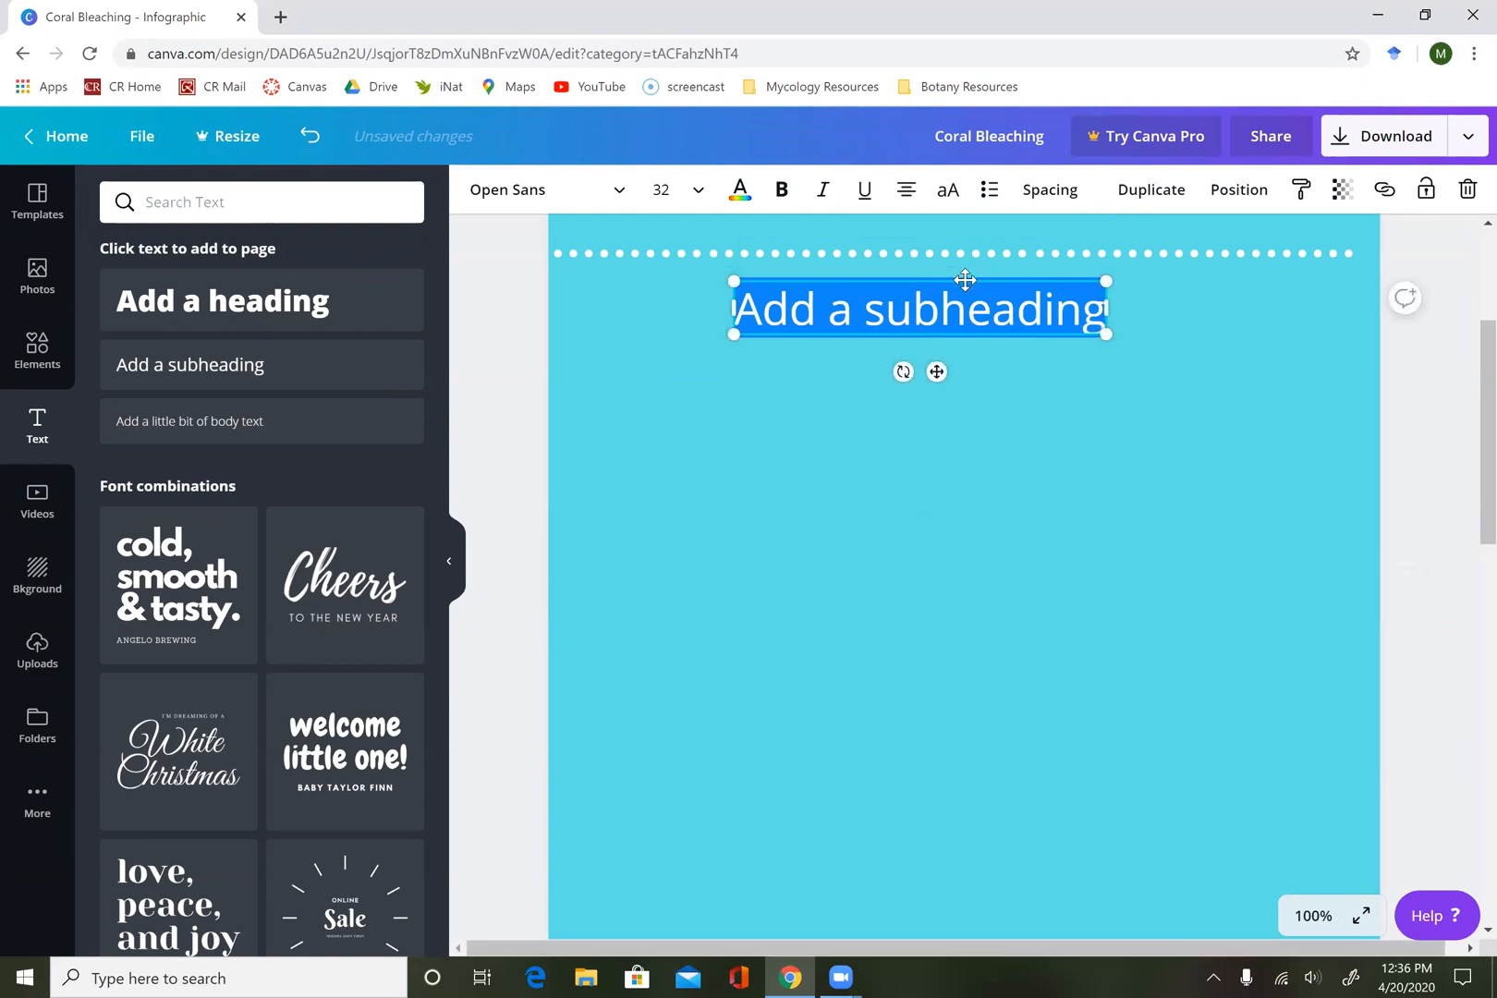
drag(1006, 273, 1013, 275)
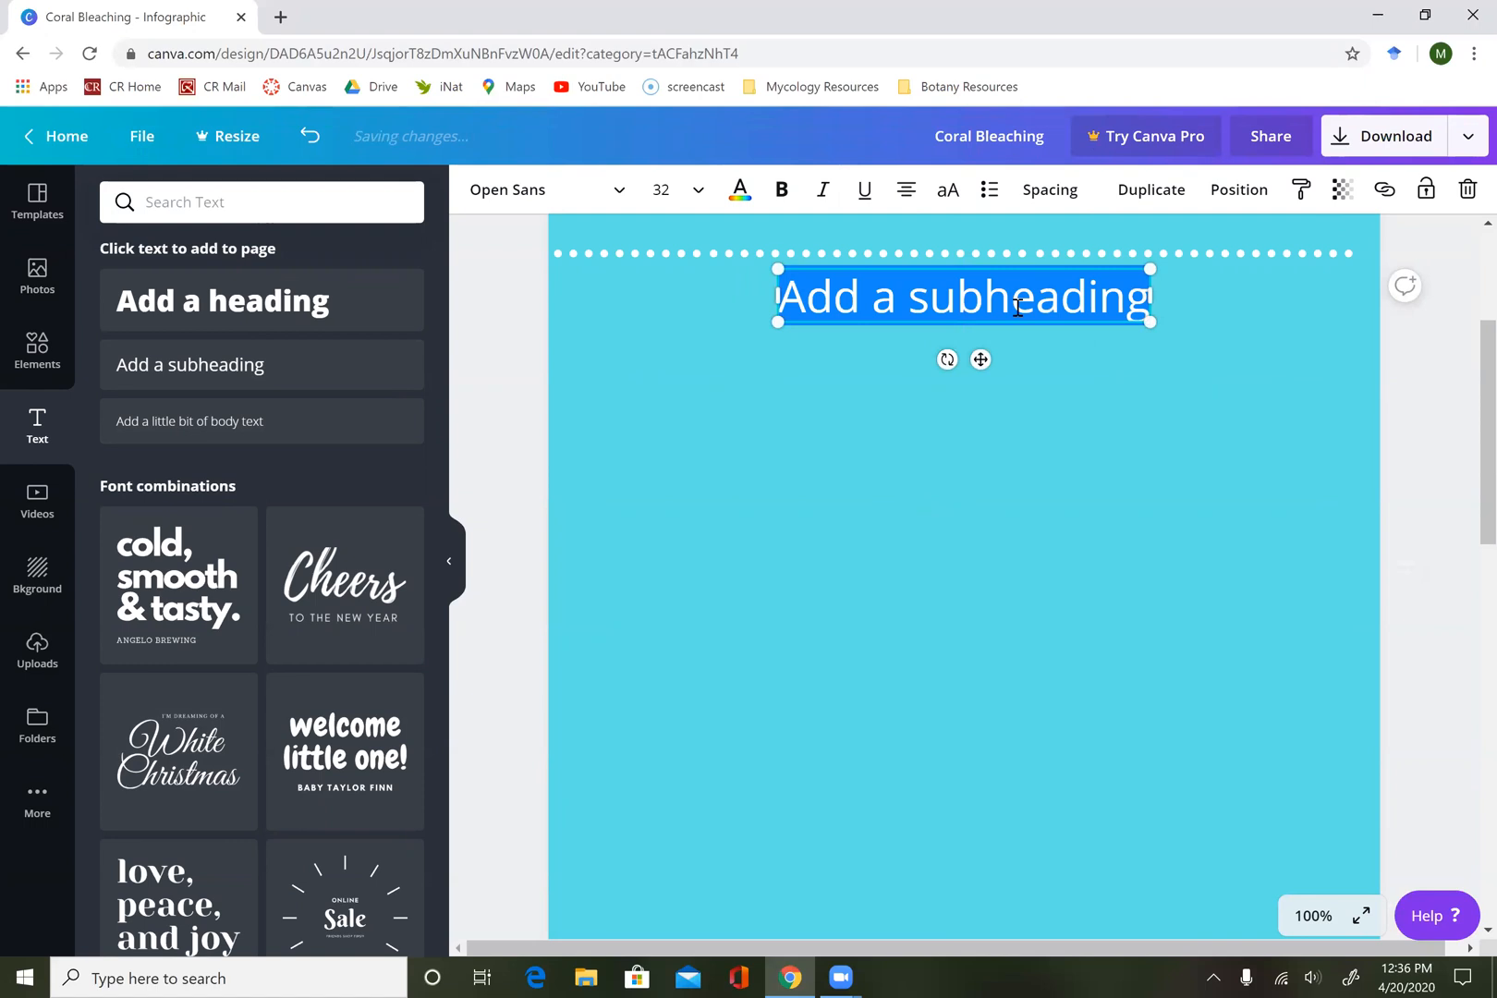
Replace the new subheading's placeholder with "A brief introduction...".
click(1016, 310)
key(ctrl+a)
text(B)
key(BackSpace)
text(A brie)
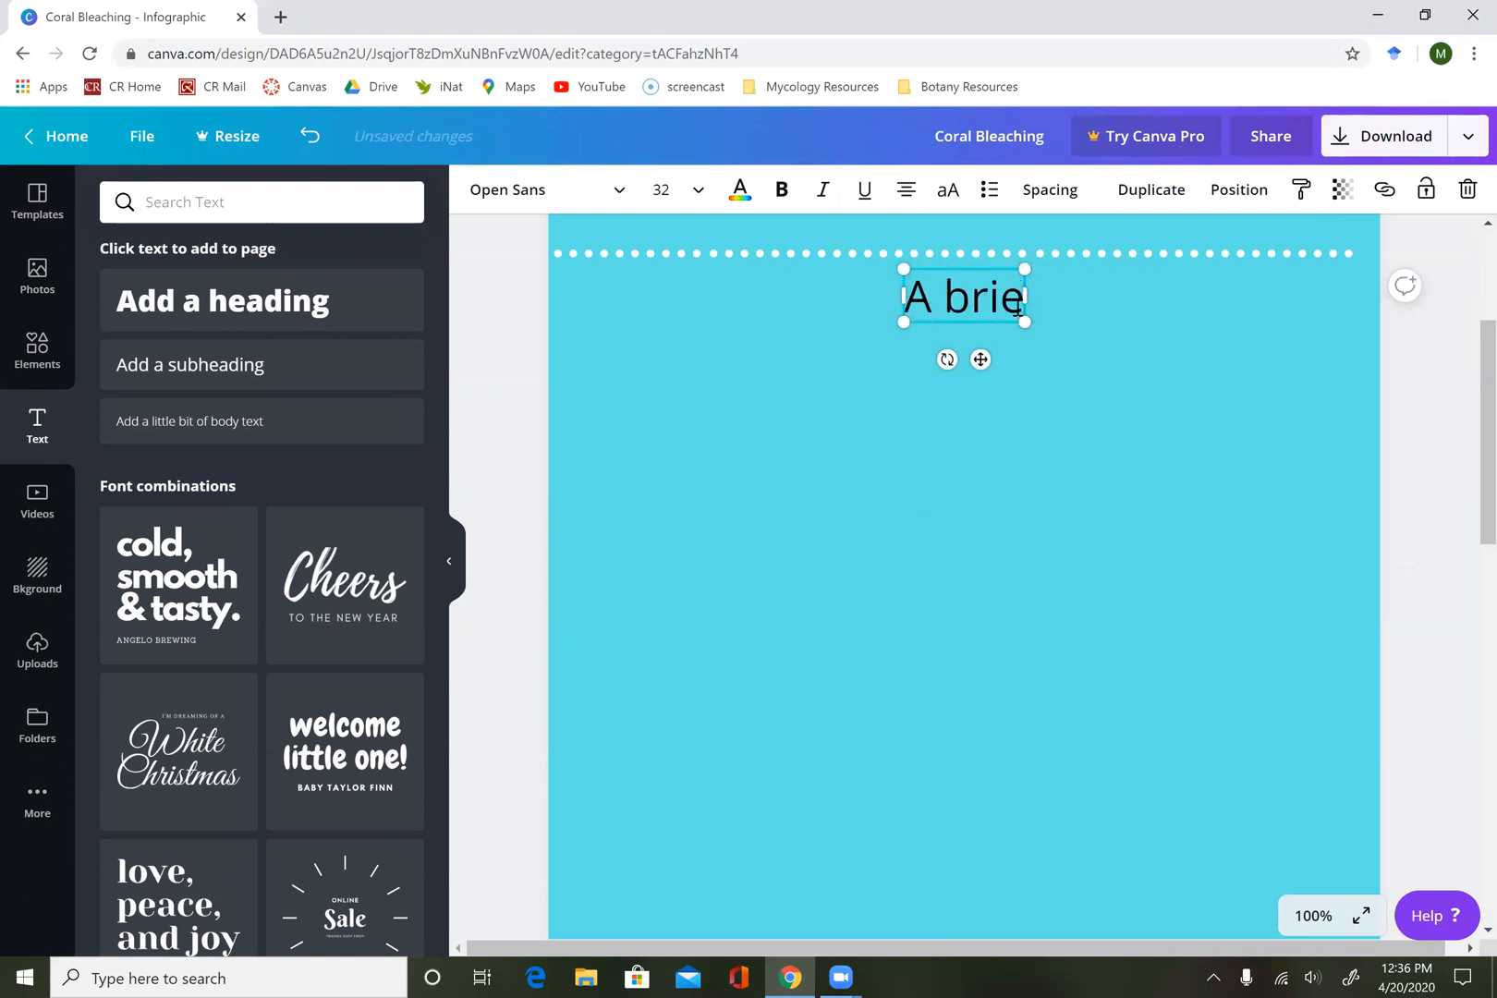
text(f introduc)
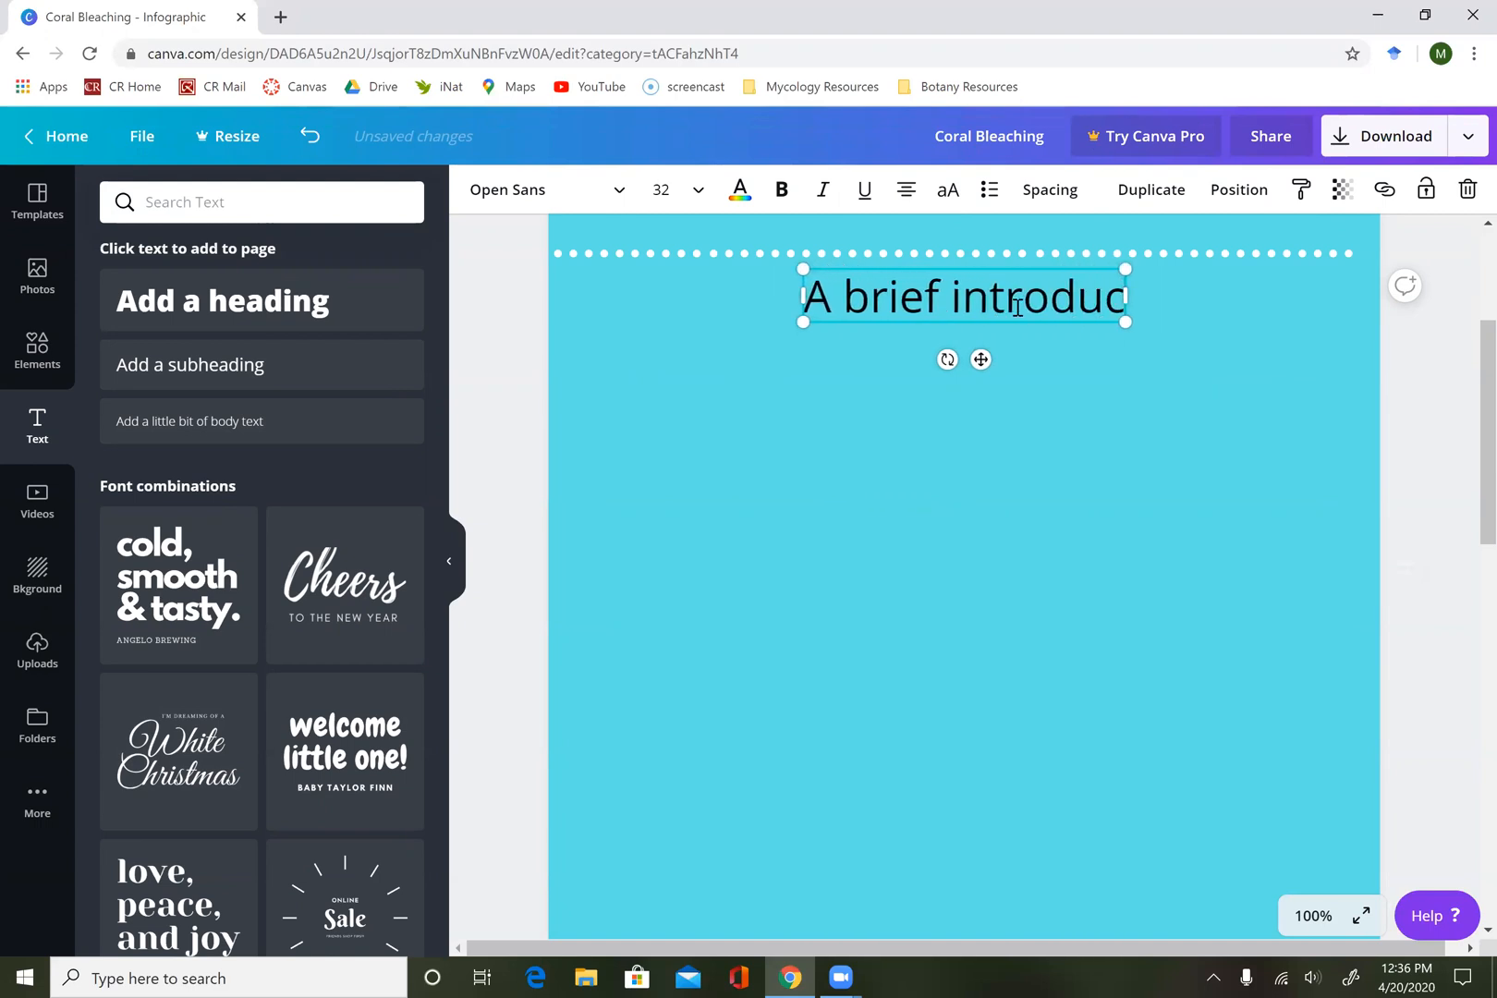
text(tion...)
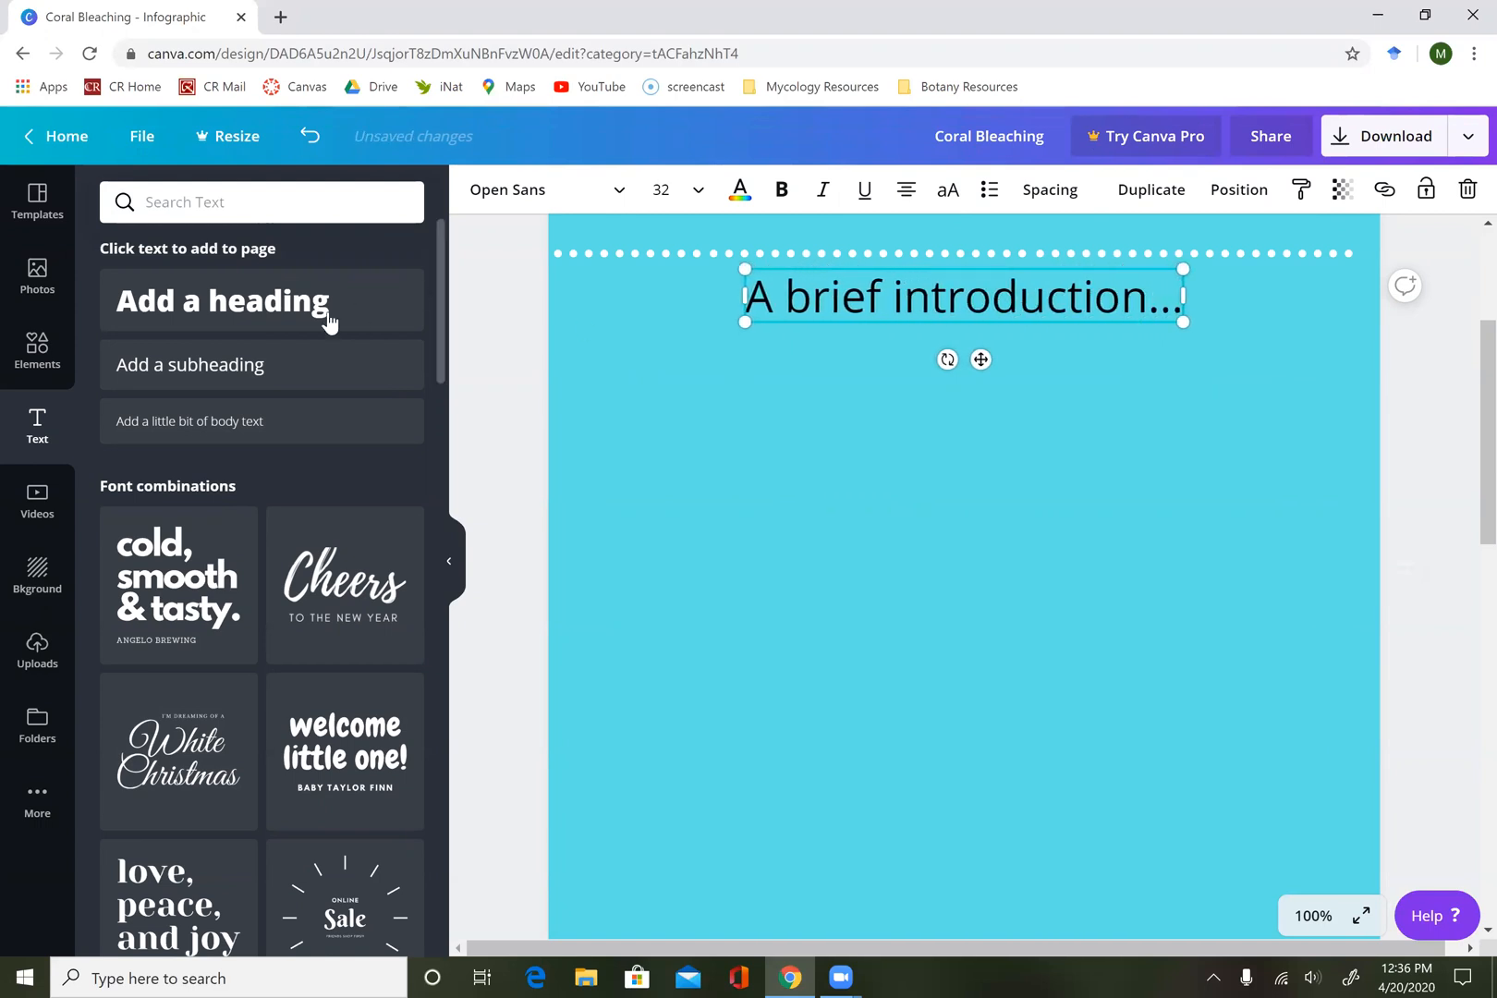
Add a body text box below the subheading reading "Here's the main point. Something about extent of coral bleaching and importance of corals".
click(256, 423)
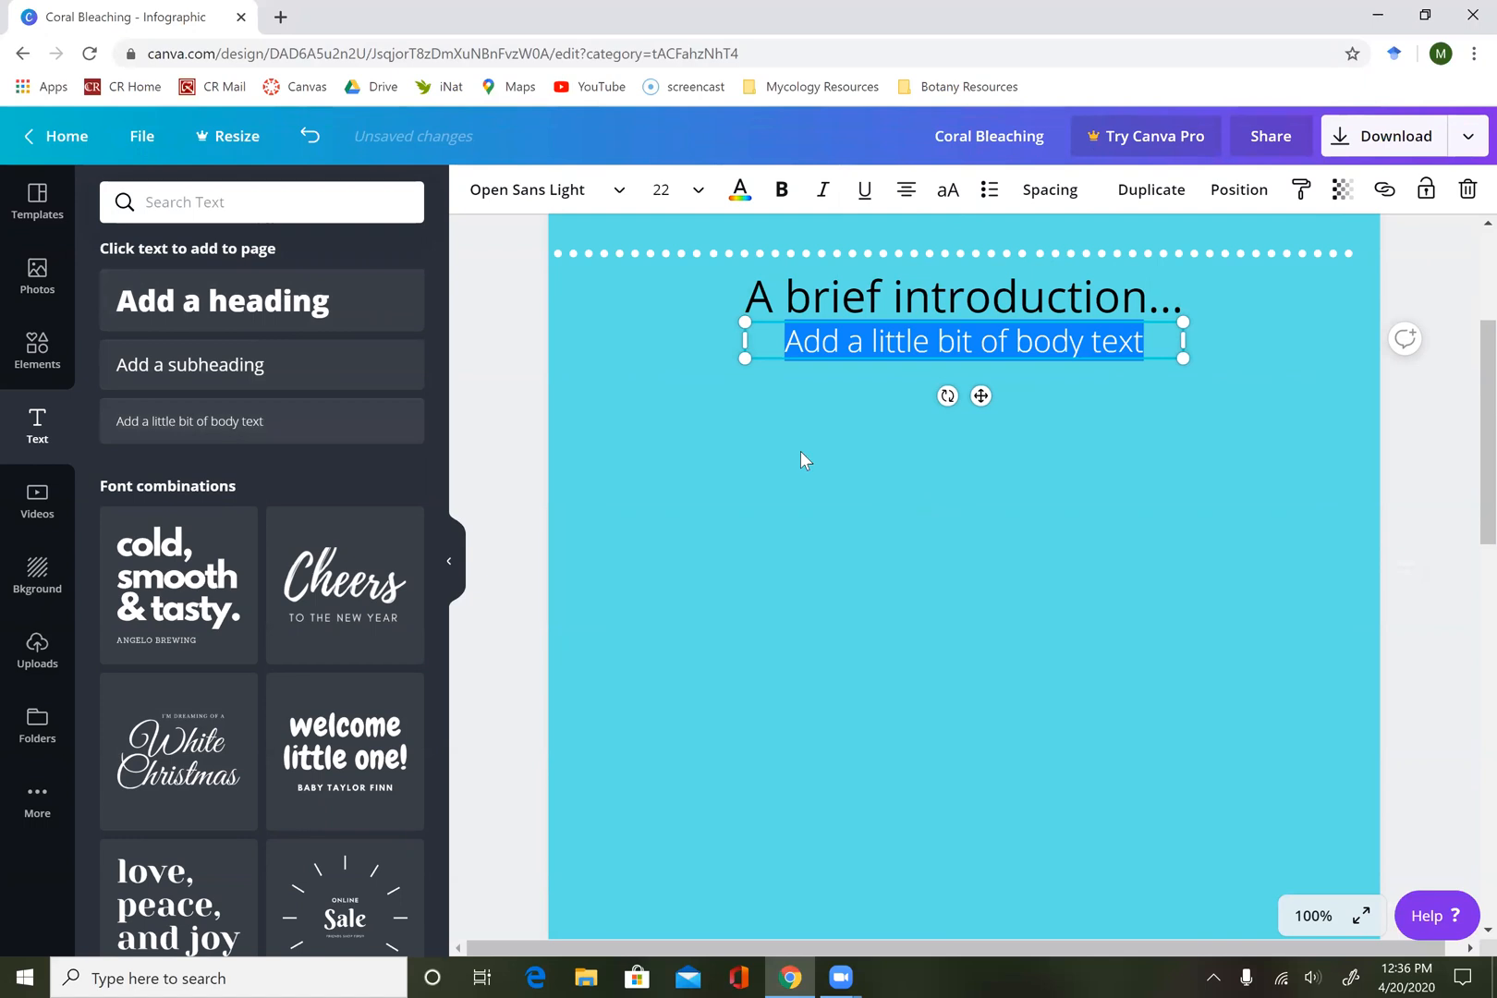
text(H)
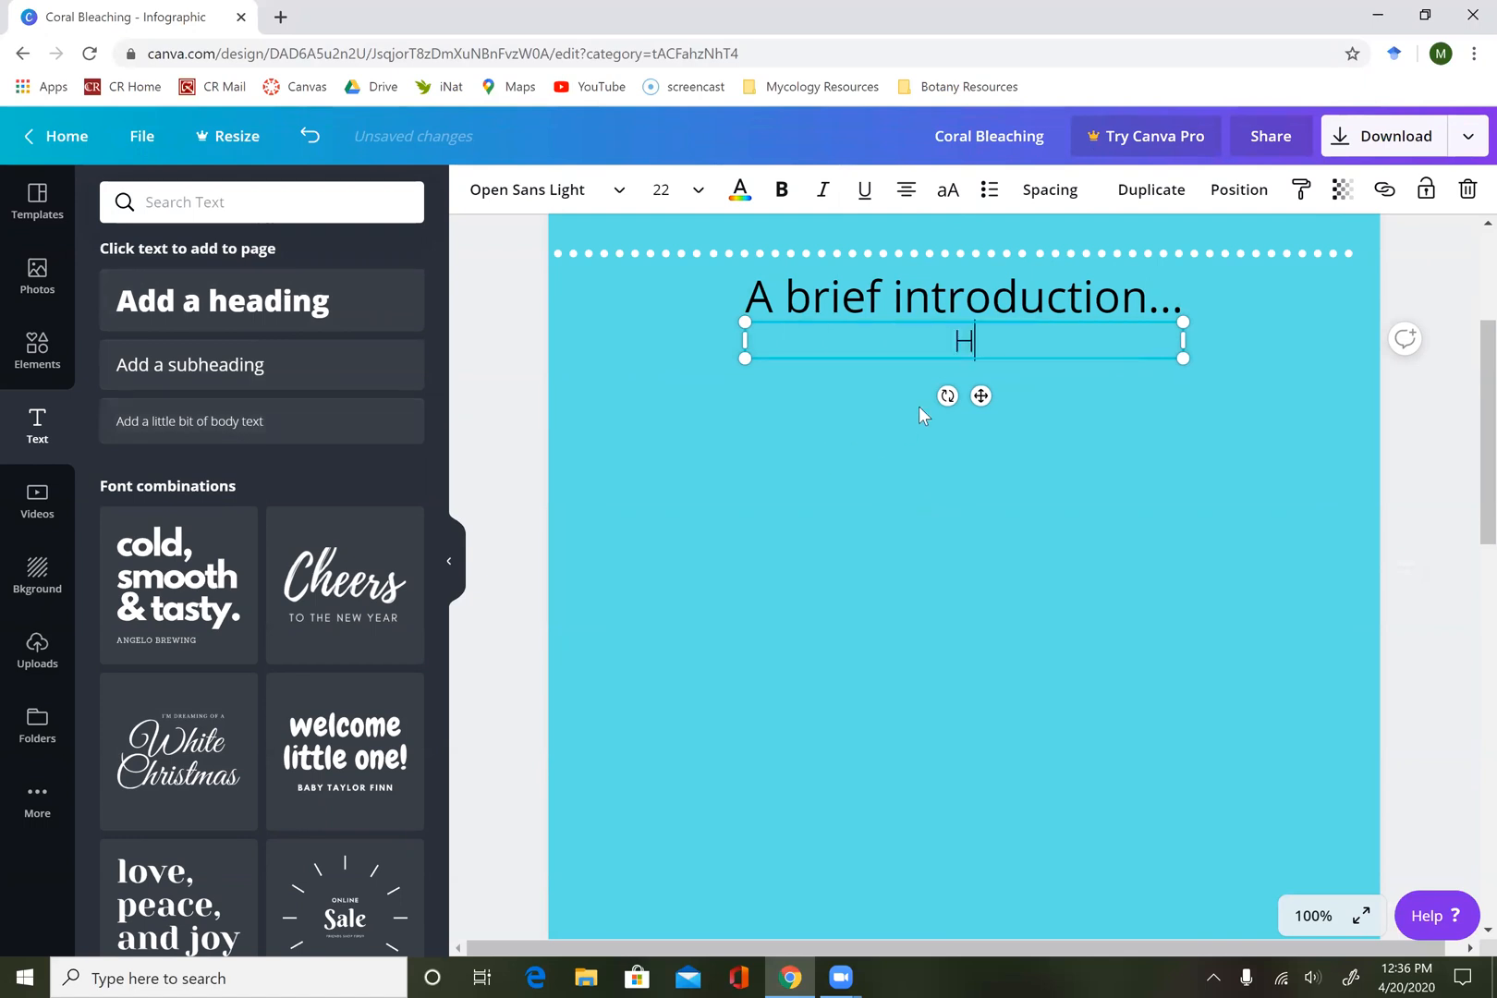
text(ere's the main )
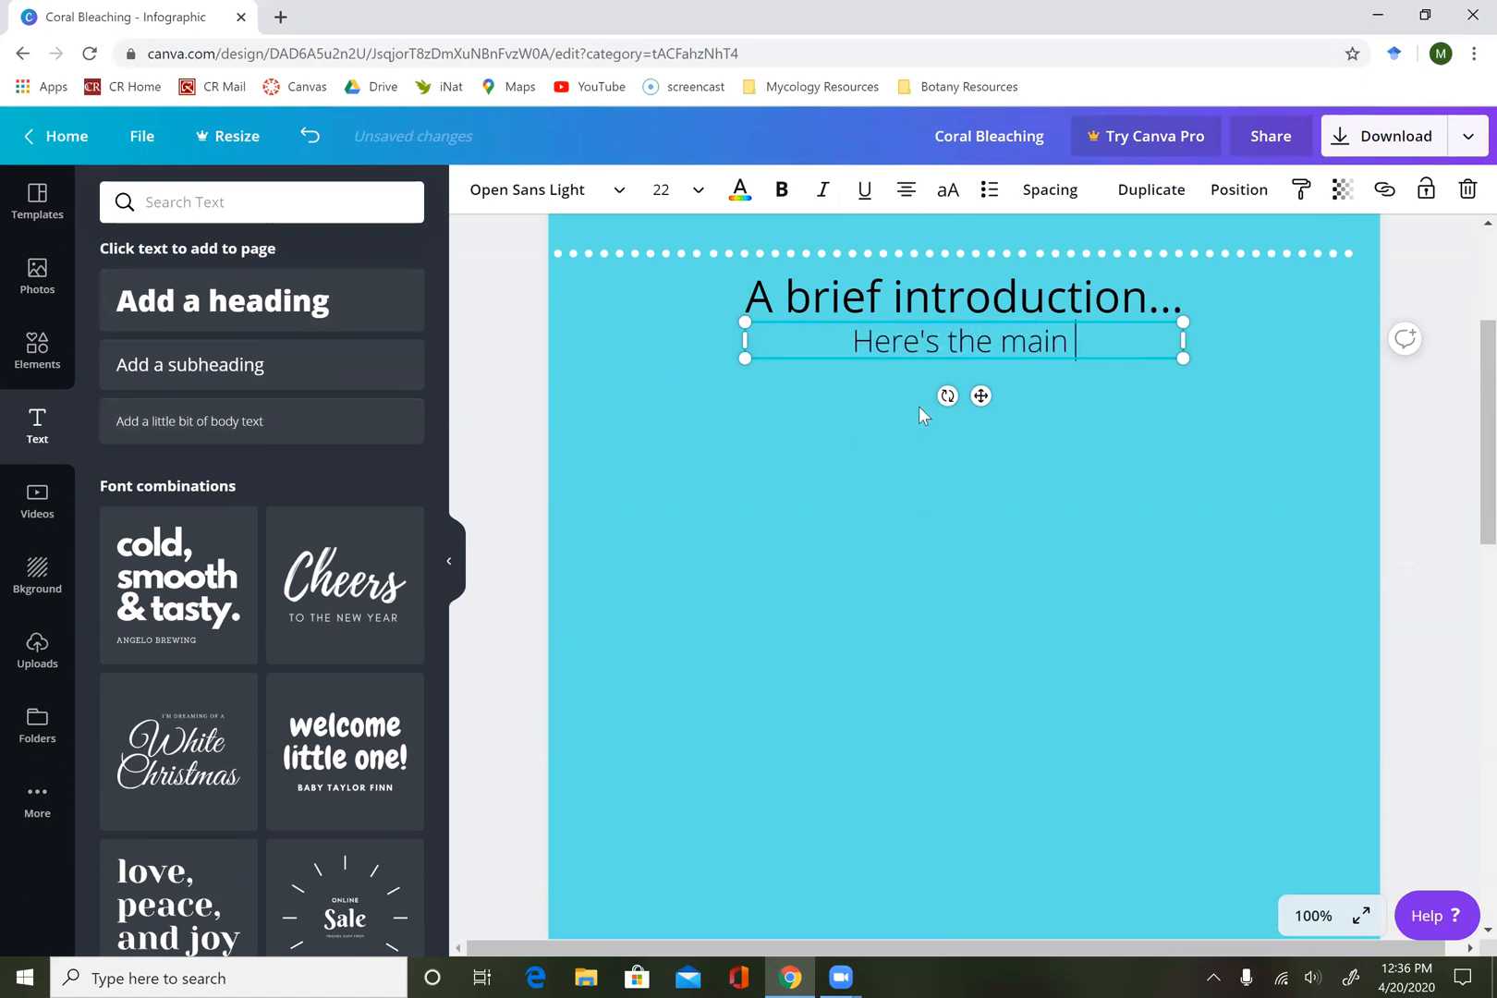
text(point. Someth)
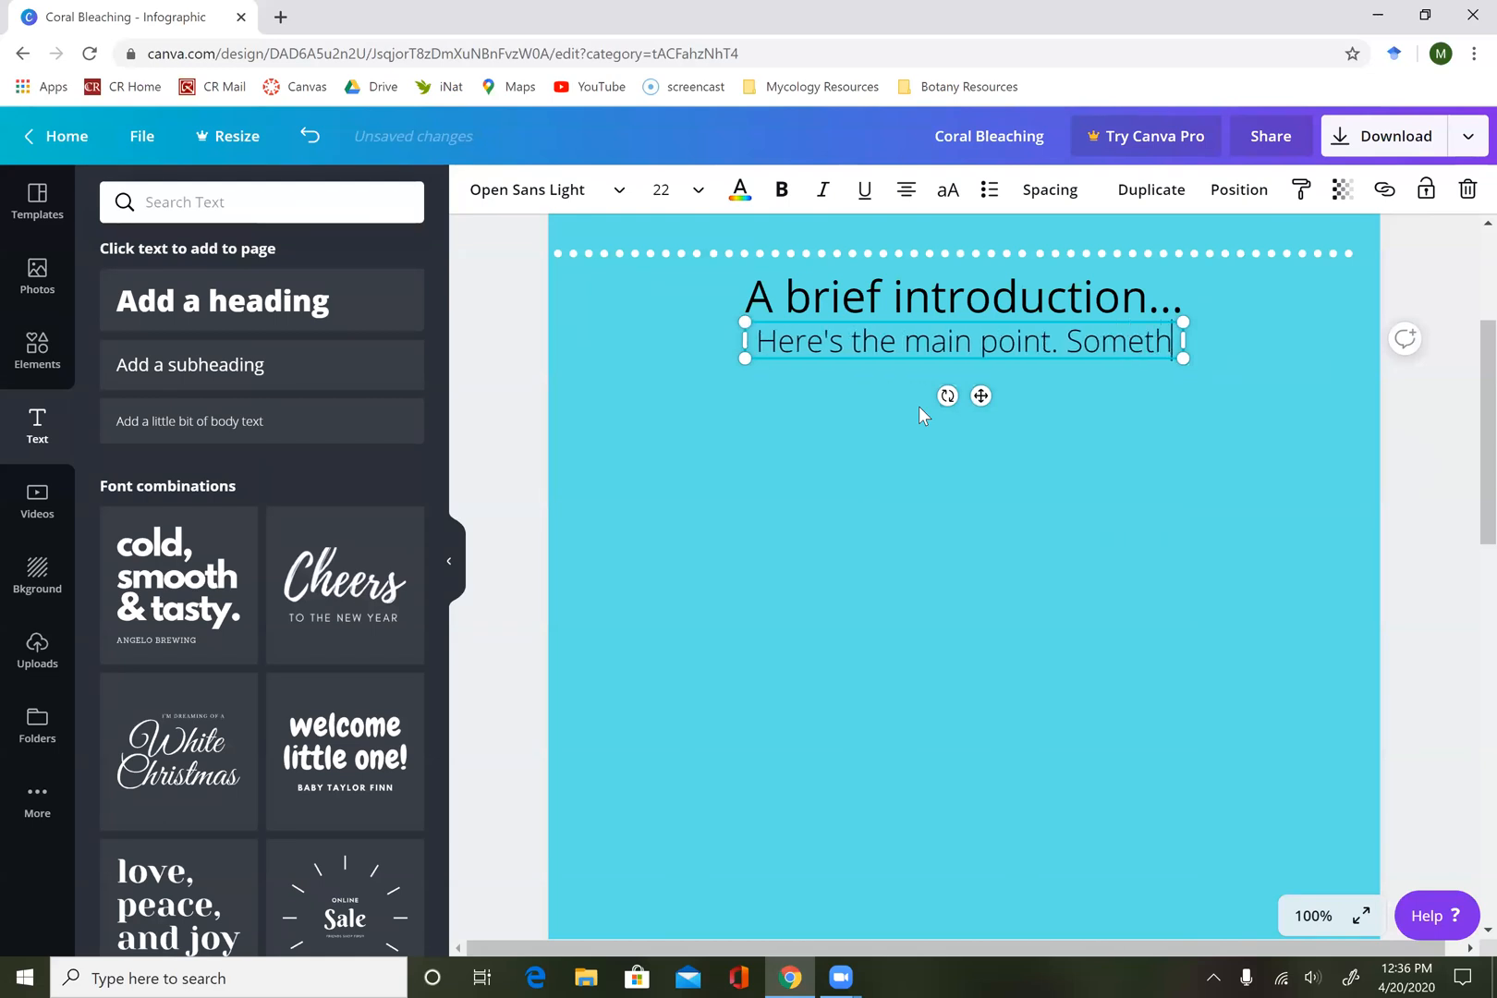
text(ing about co)
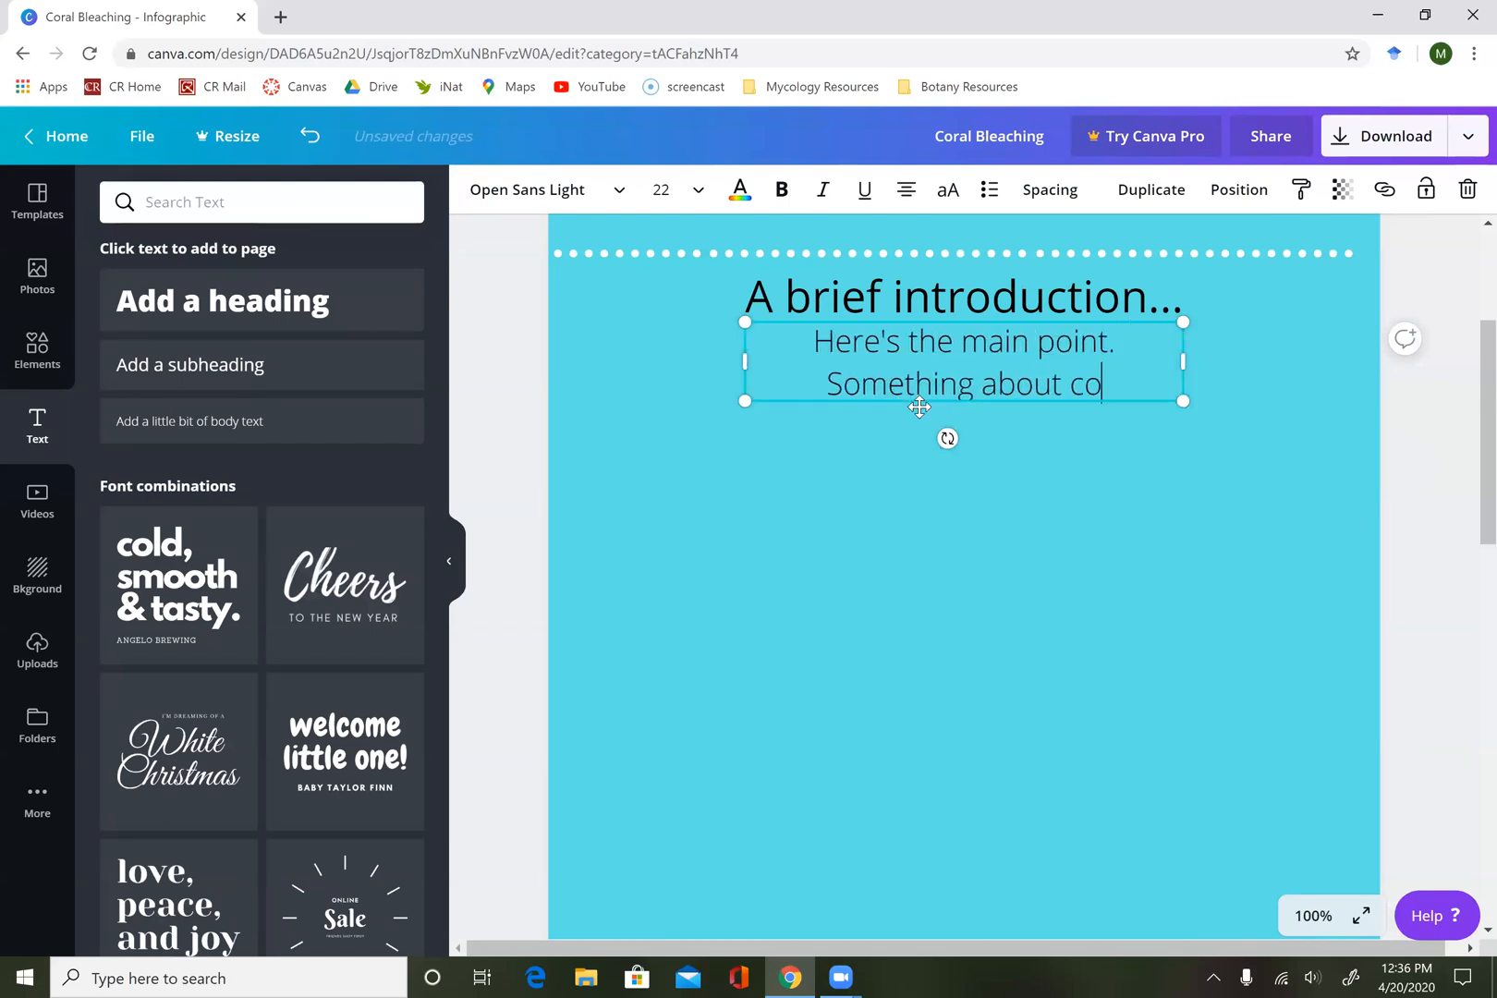
key(BackSpace)
key(BackSpace)
text(extent)
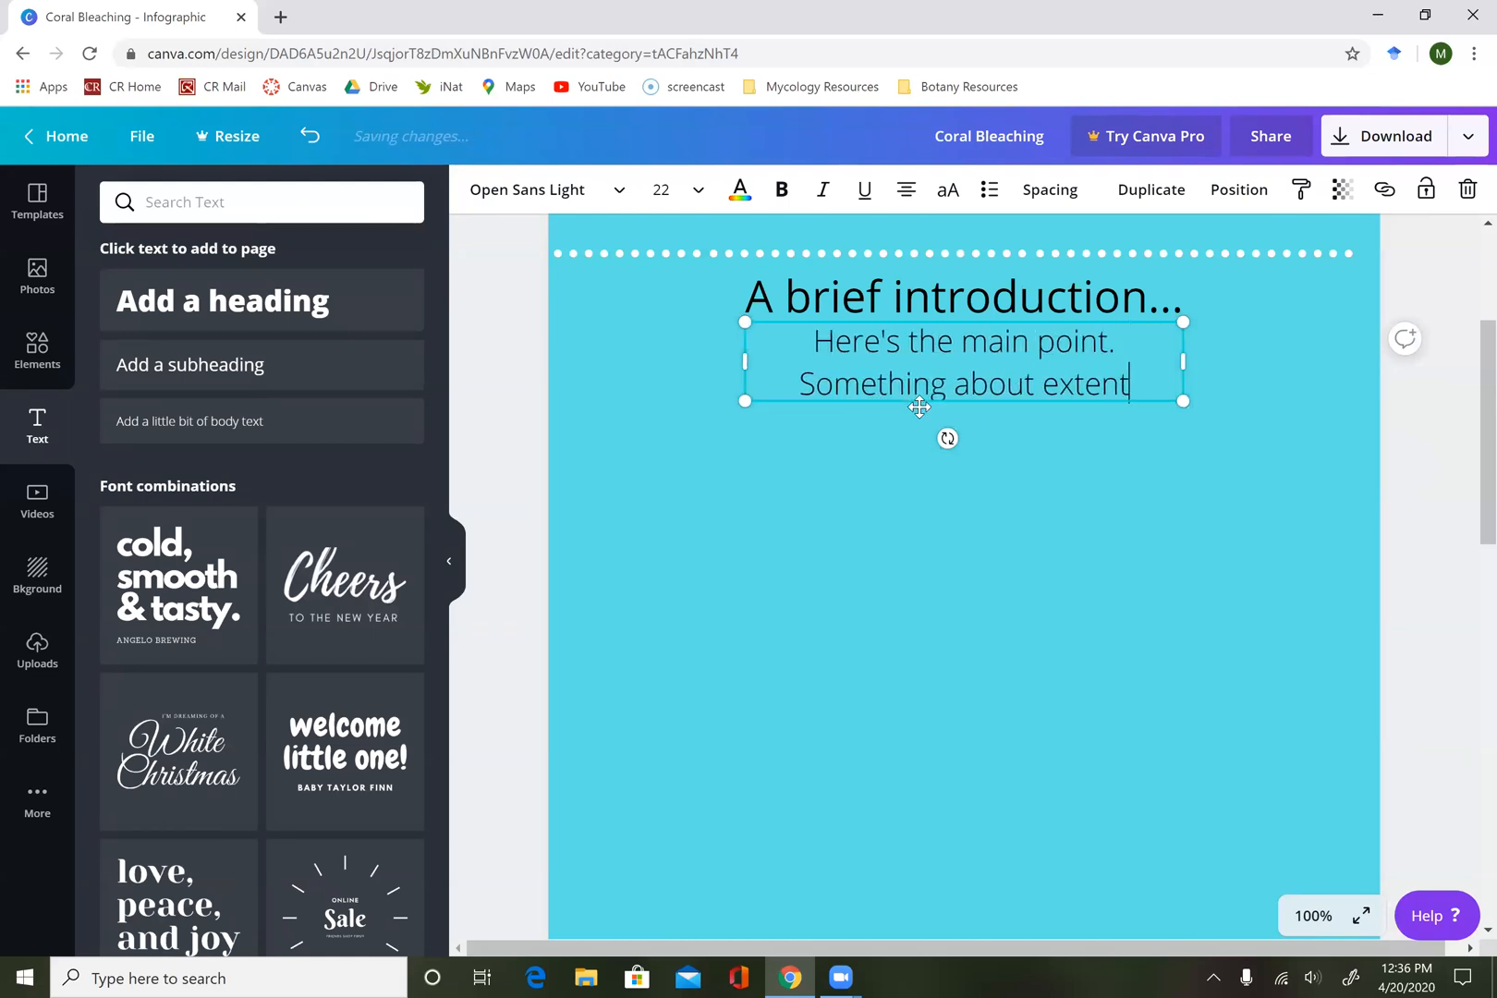
text( of coral blea)
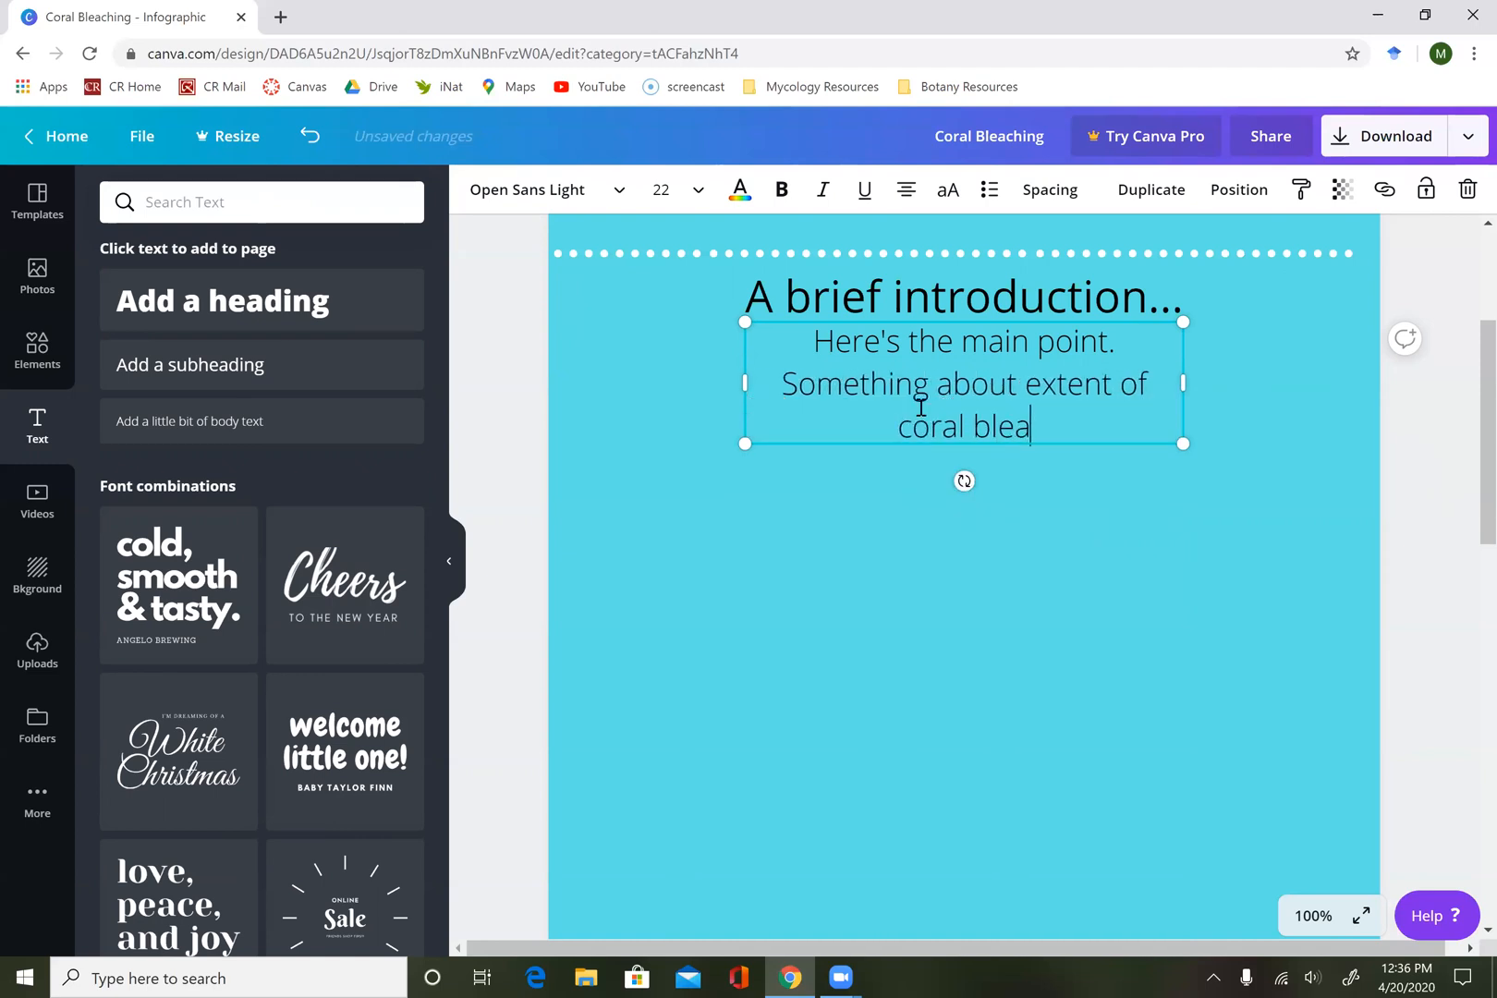
text(ching and i)
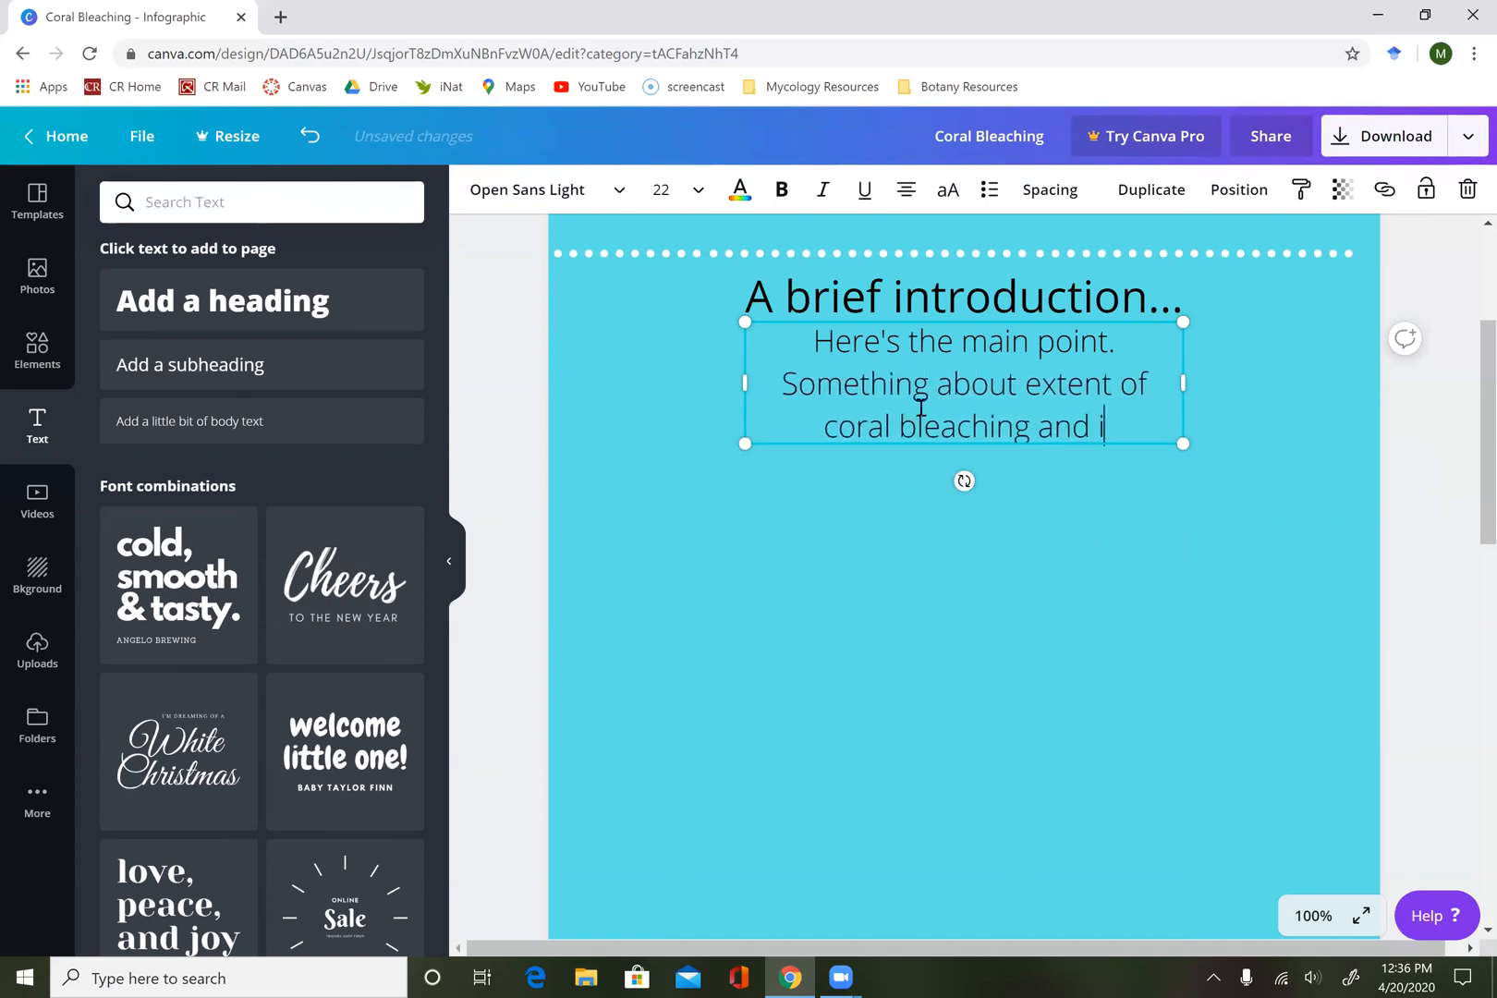
text(mportance of)
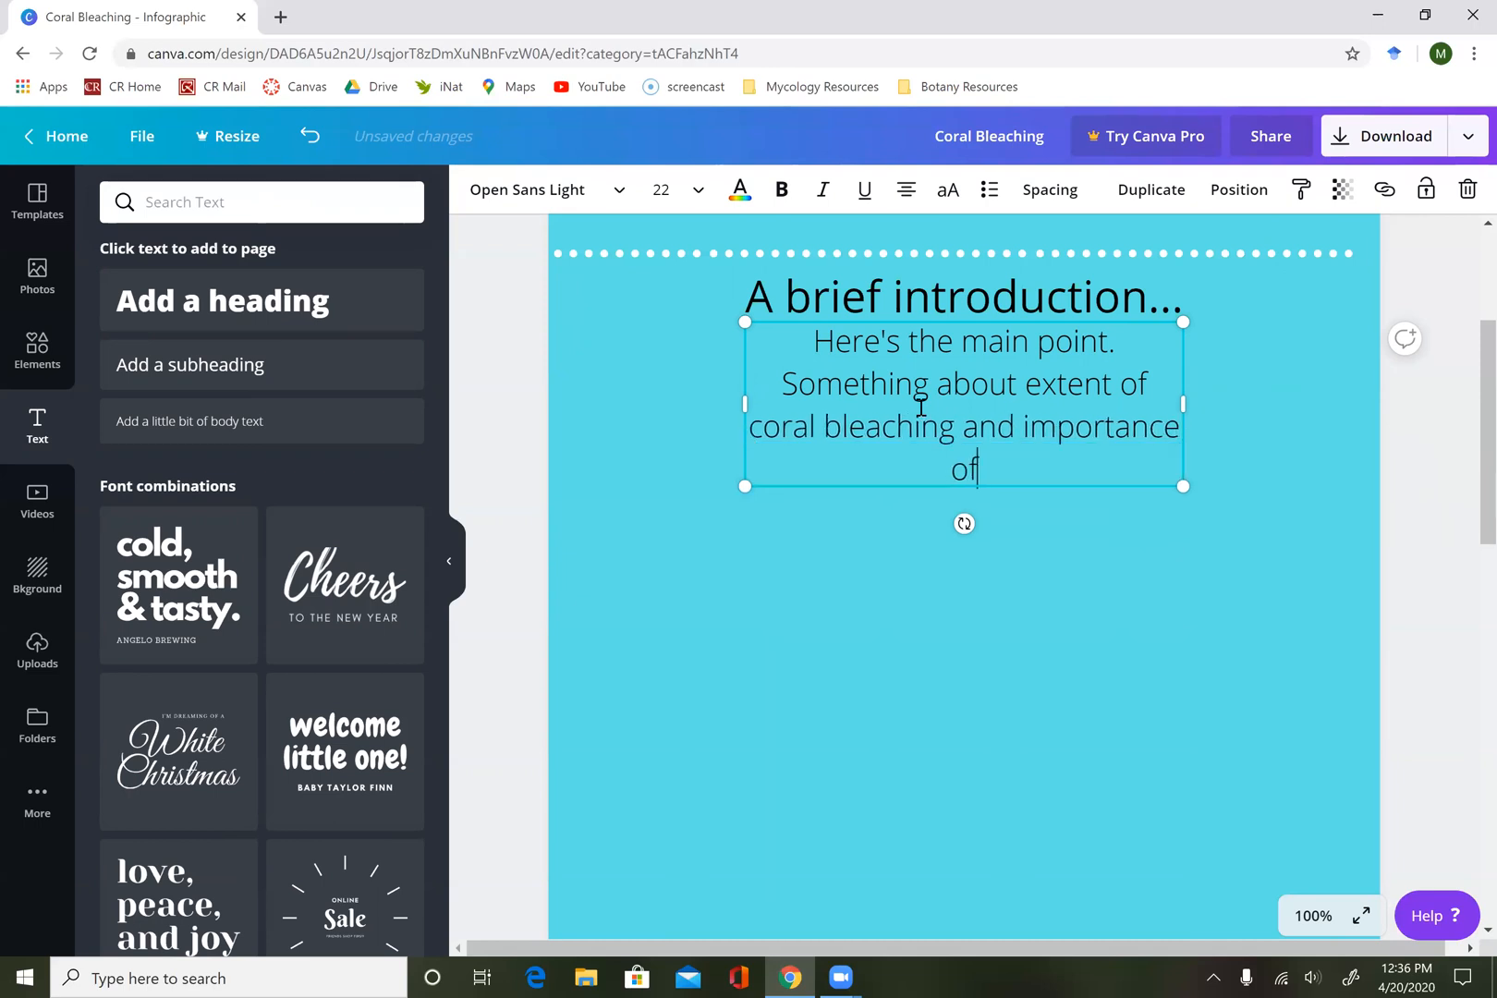
text( corals)
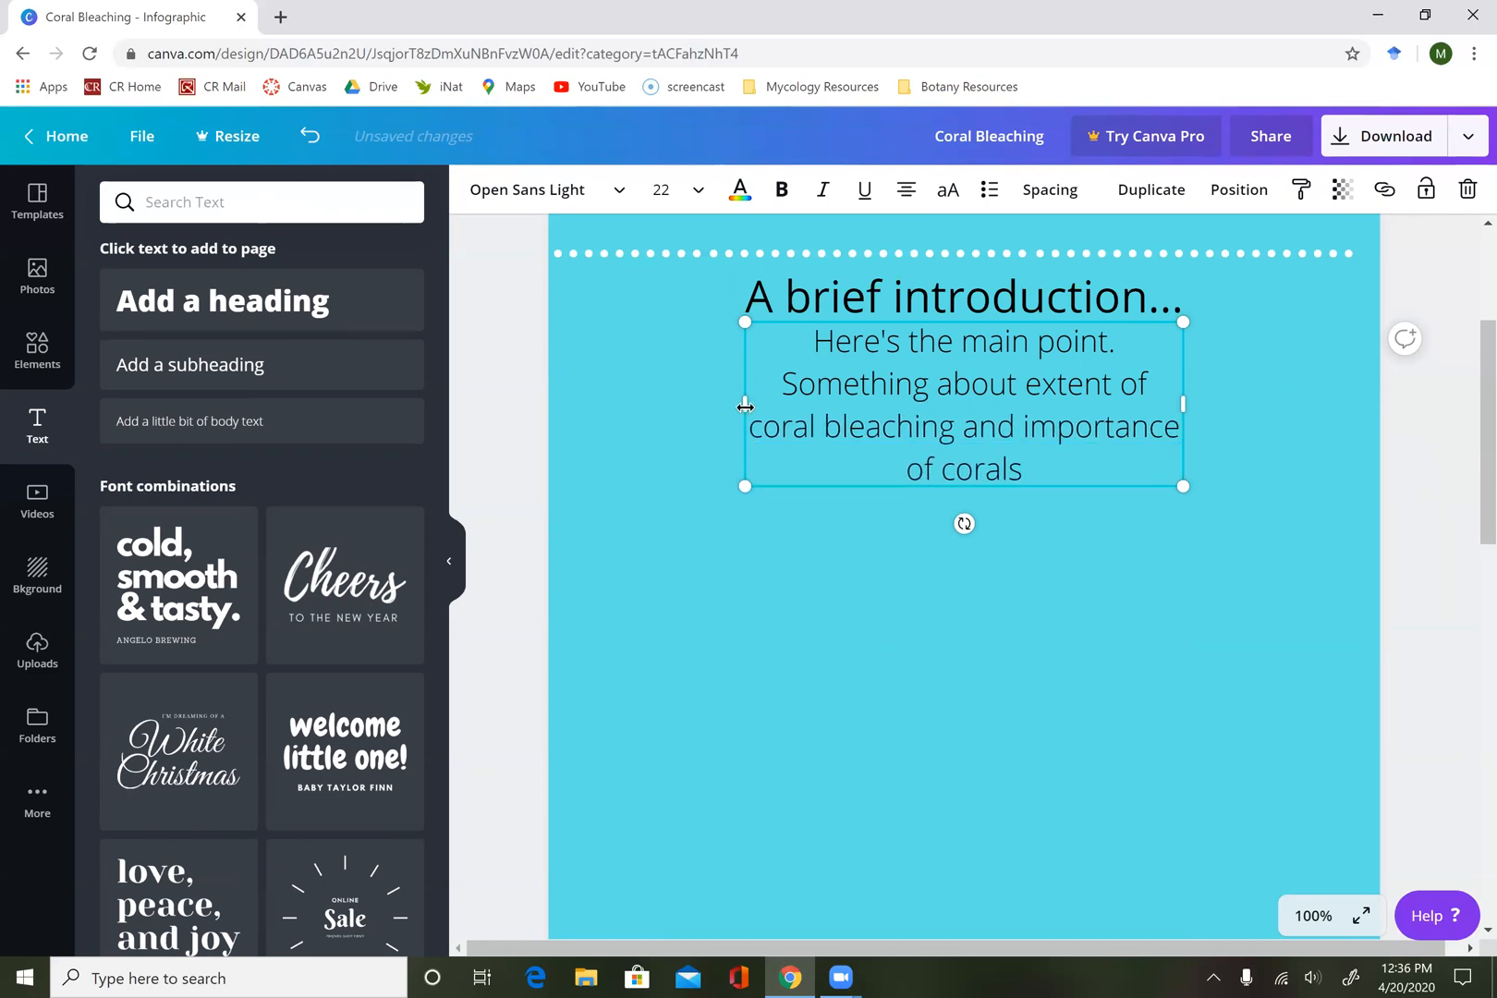
Widen the body text box on both sides so it spans nearly the full page width.
drag(654, 419, 577, 407)
scroll(1185, 380, up, 1)
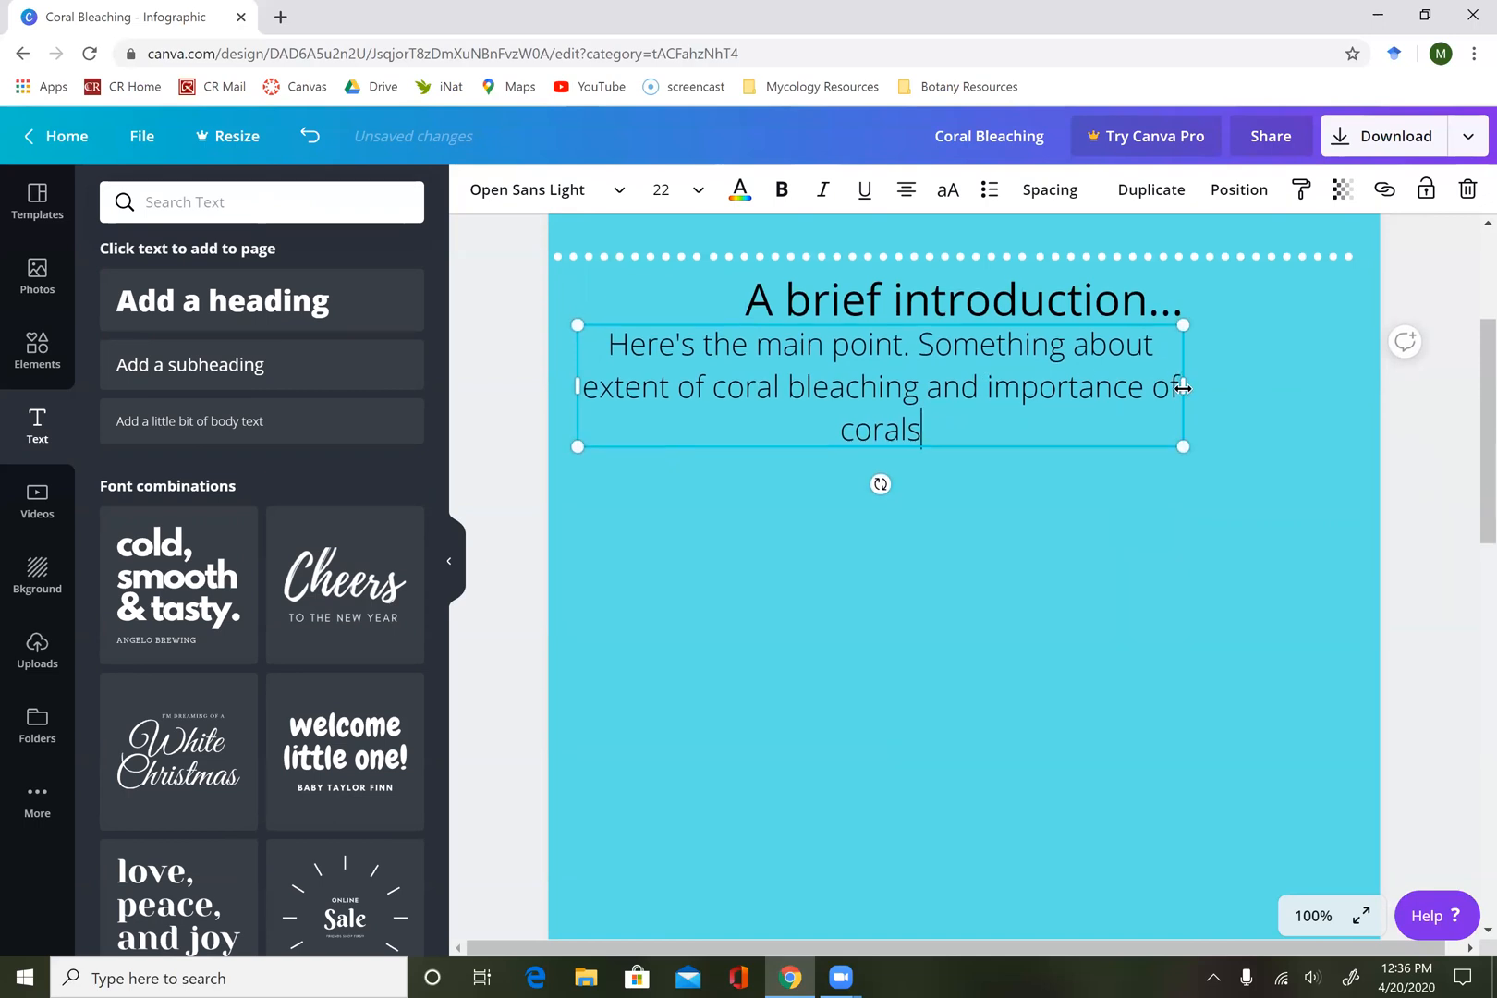
drag(1213, 389, 1355, 389)
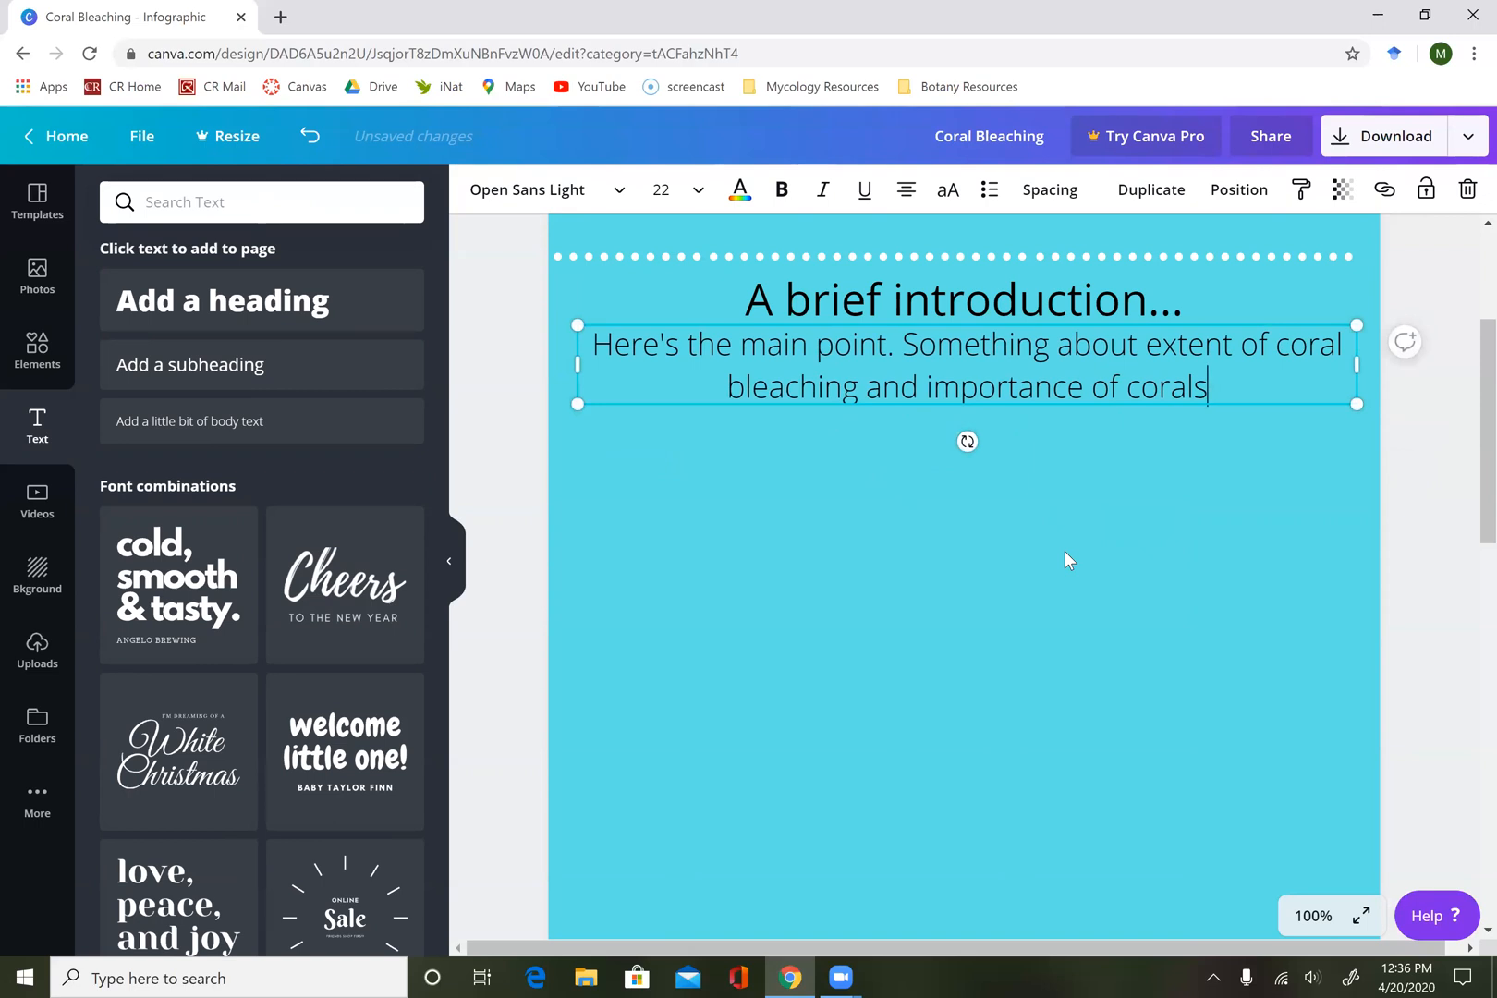
Open the full Charts collection in the elements library.
scroll(1036, 573, up, 3)
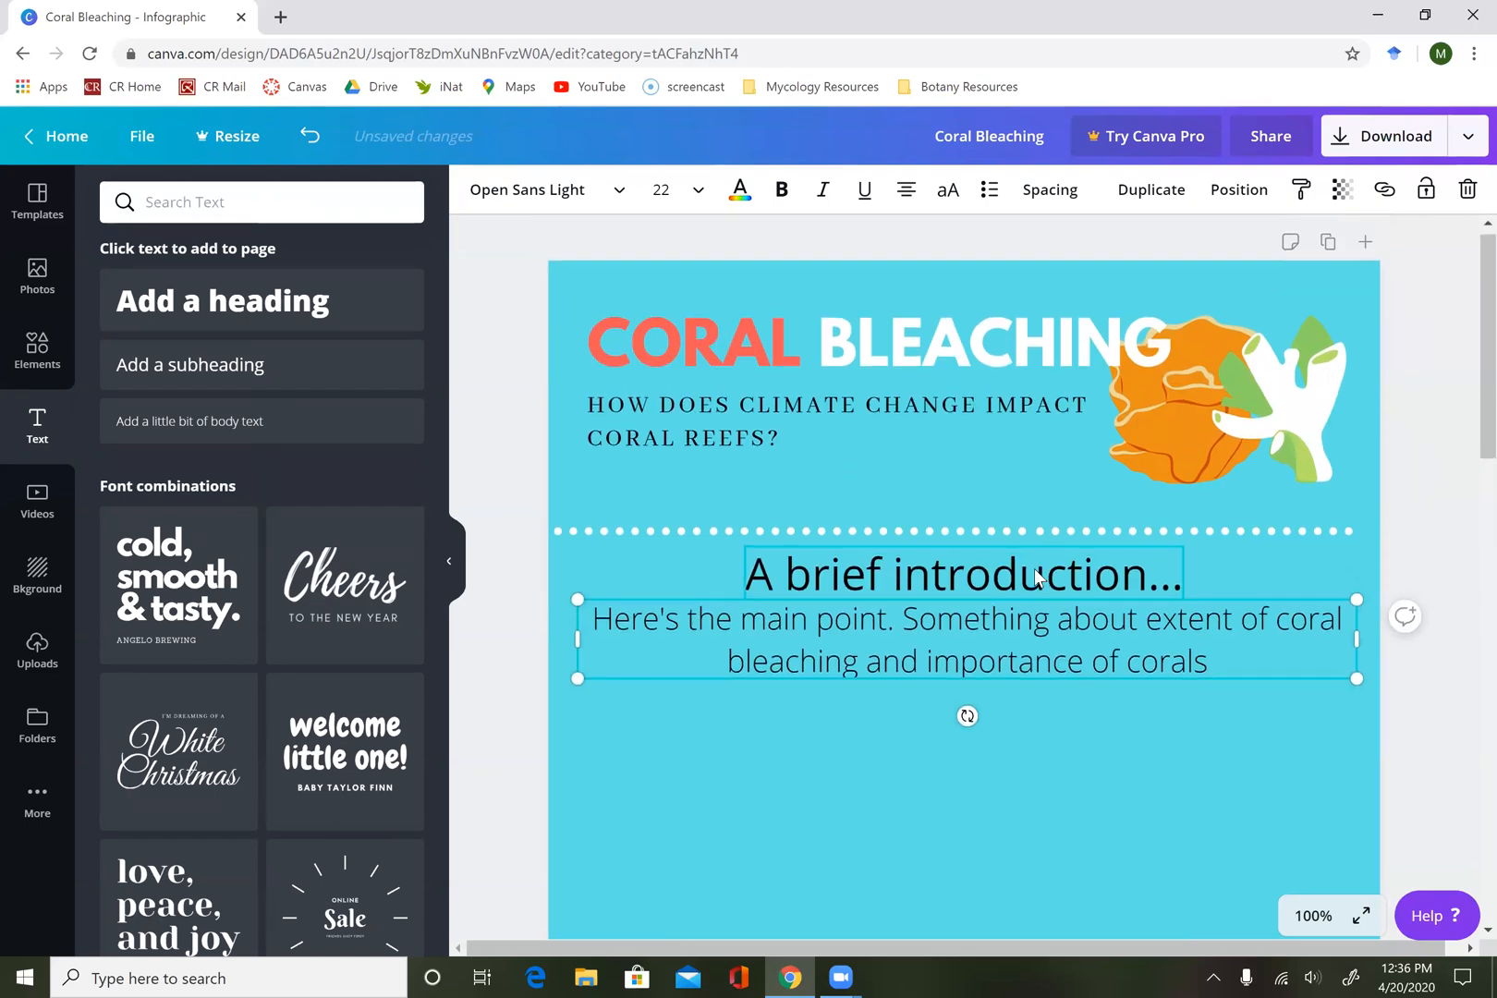
scroll(1035, 573, down, 2)
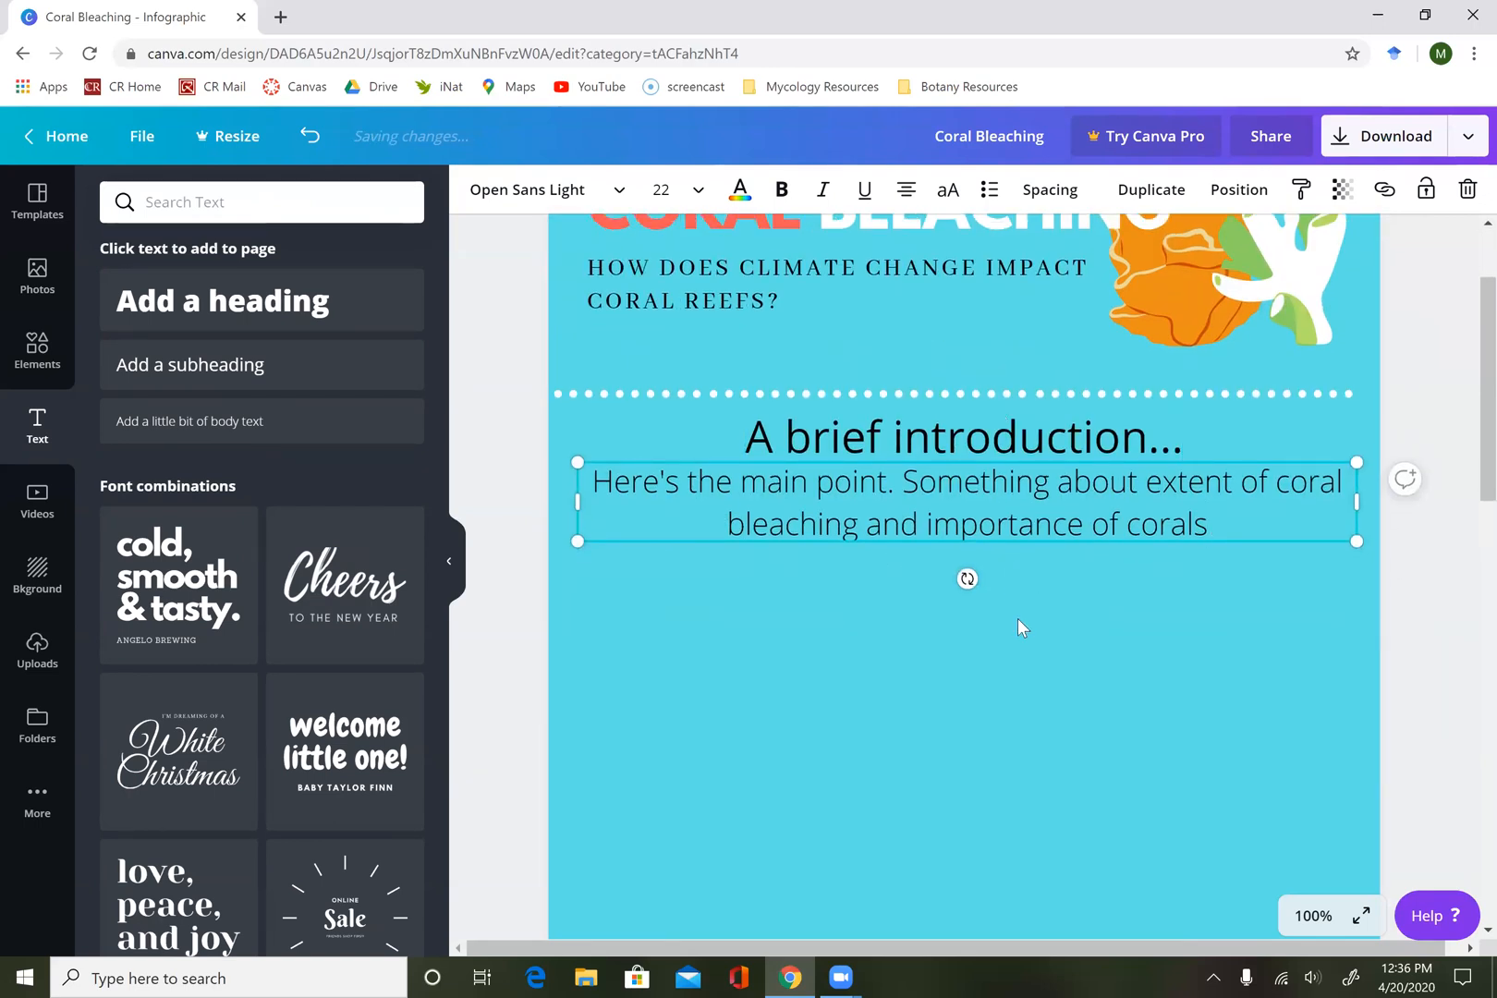
scroll(1018, 620, down, 1)
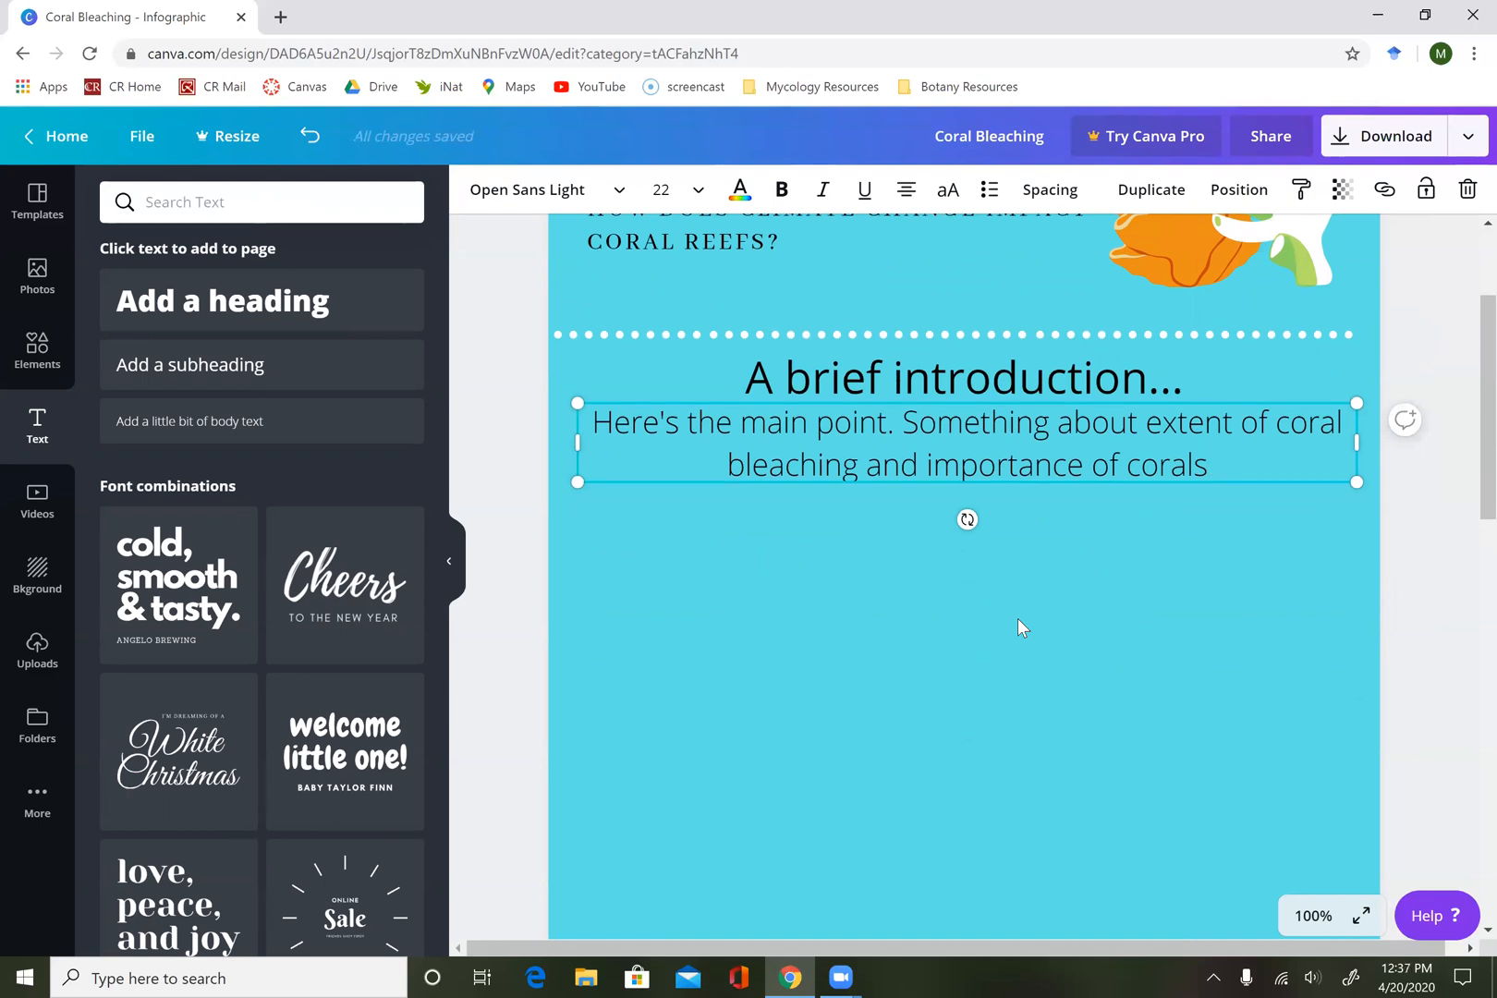
scroll(1018, 620, down, 1)
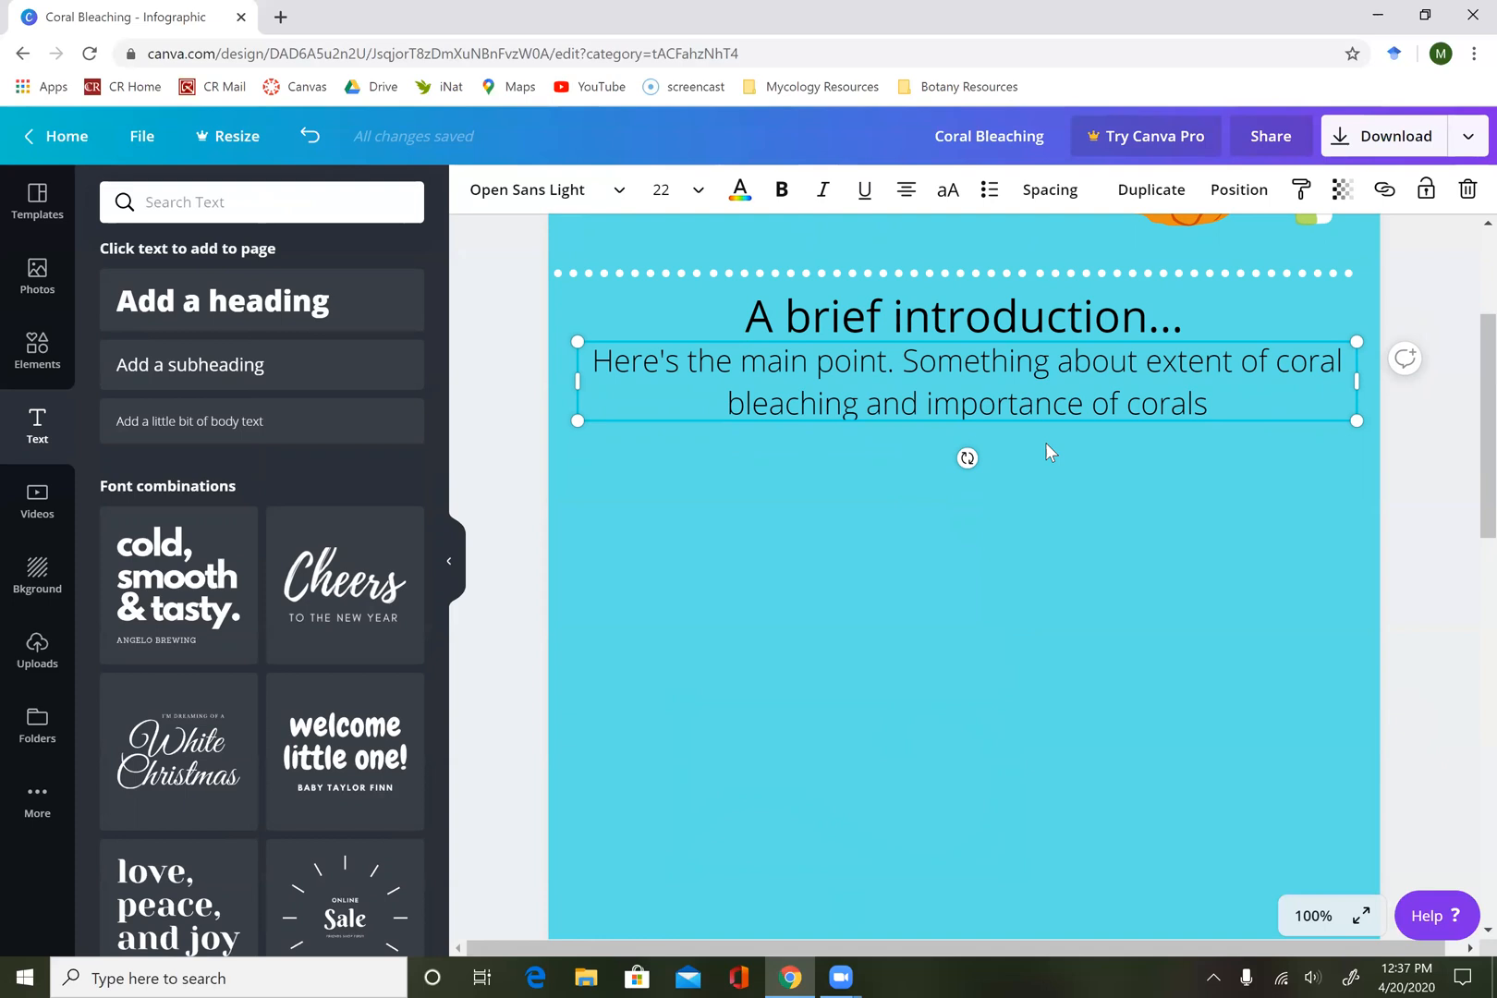
scroll(1045, 451, down, 1)
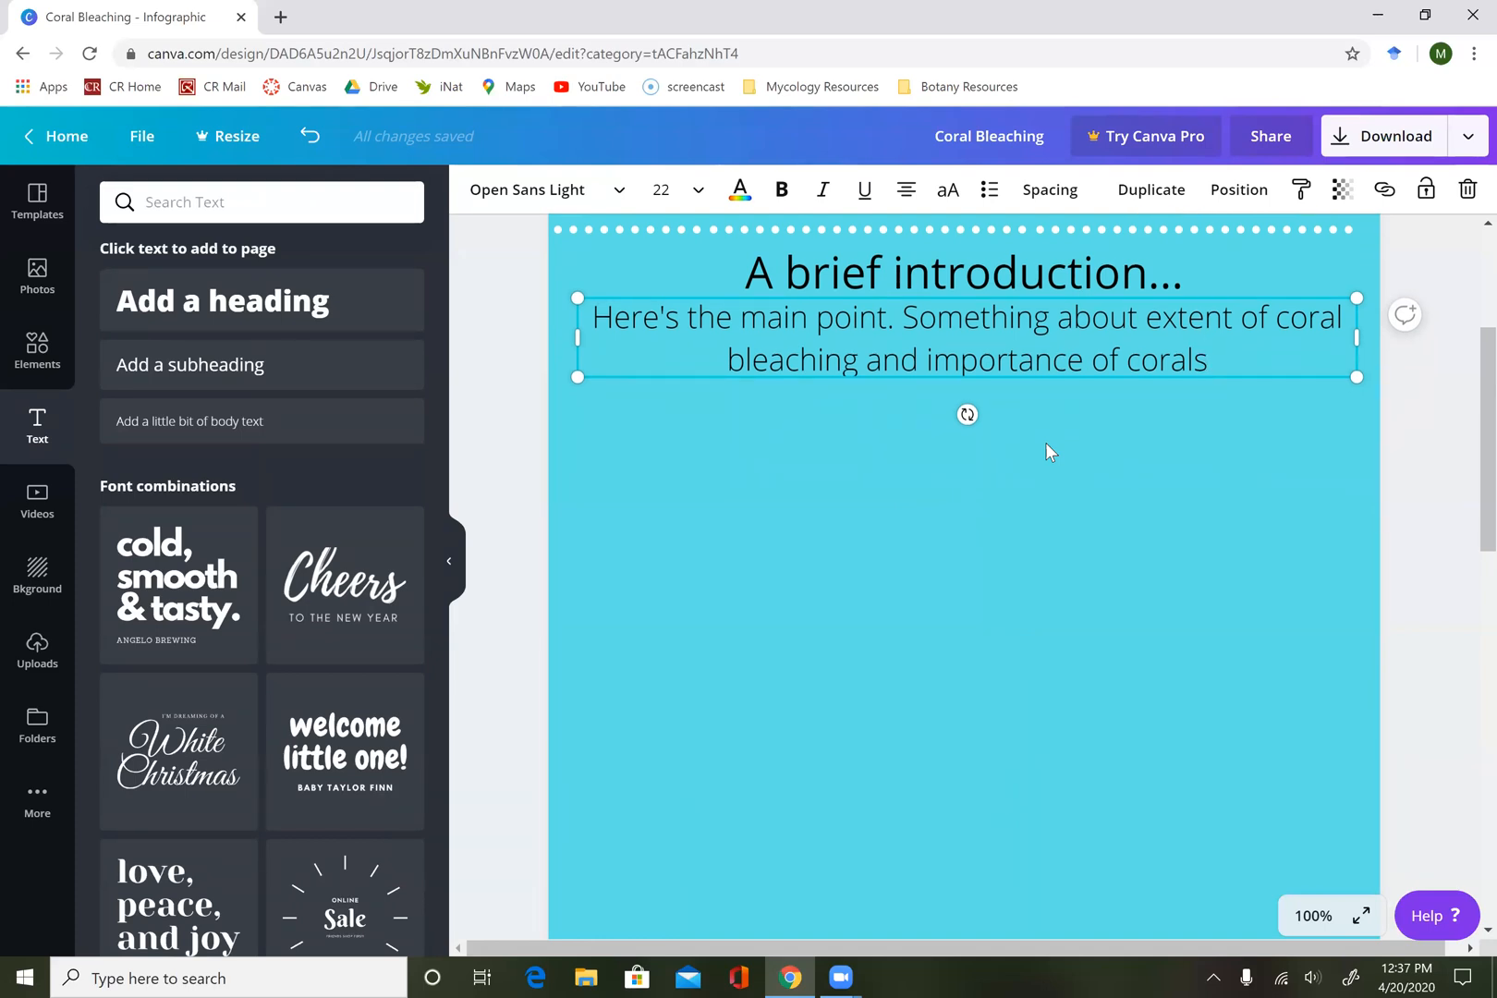
scroll(1047, 443, down, 1)
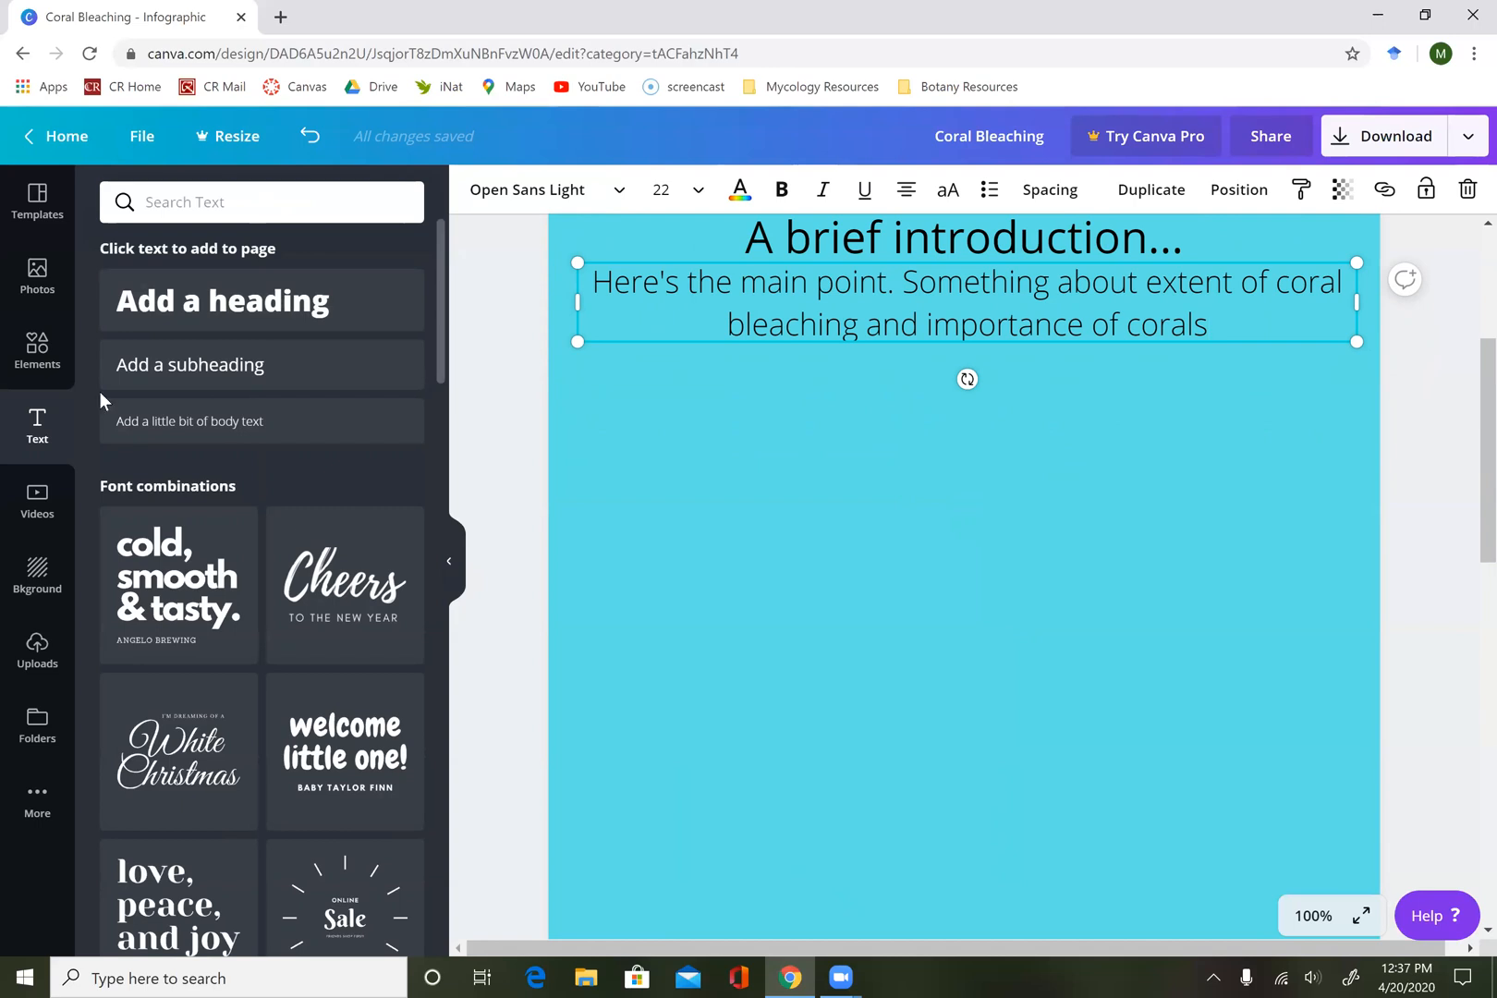
click(54, 351)
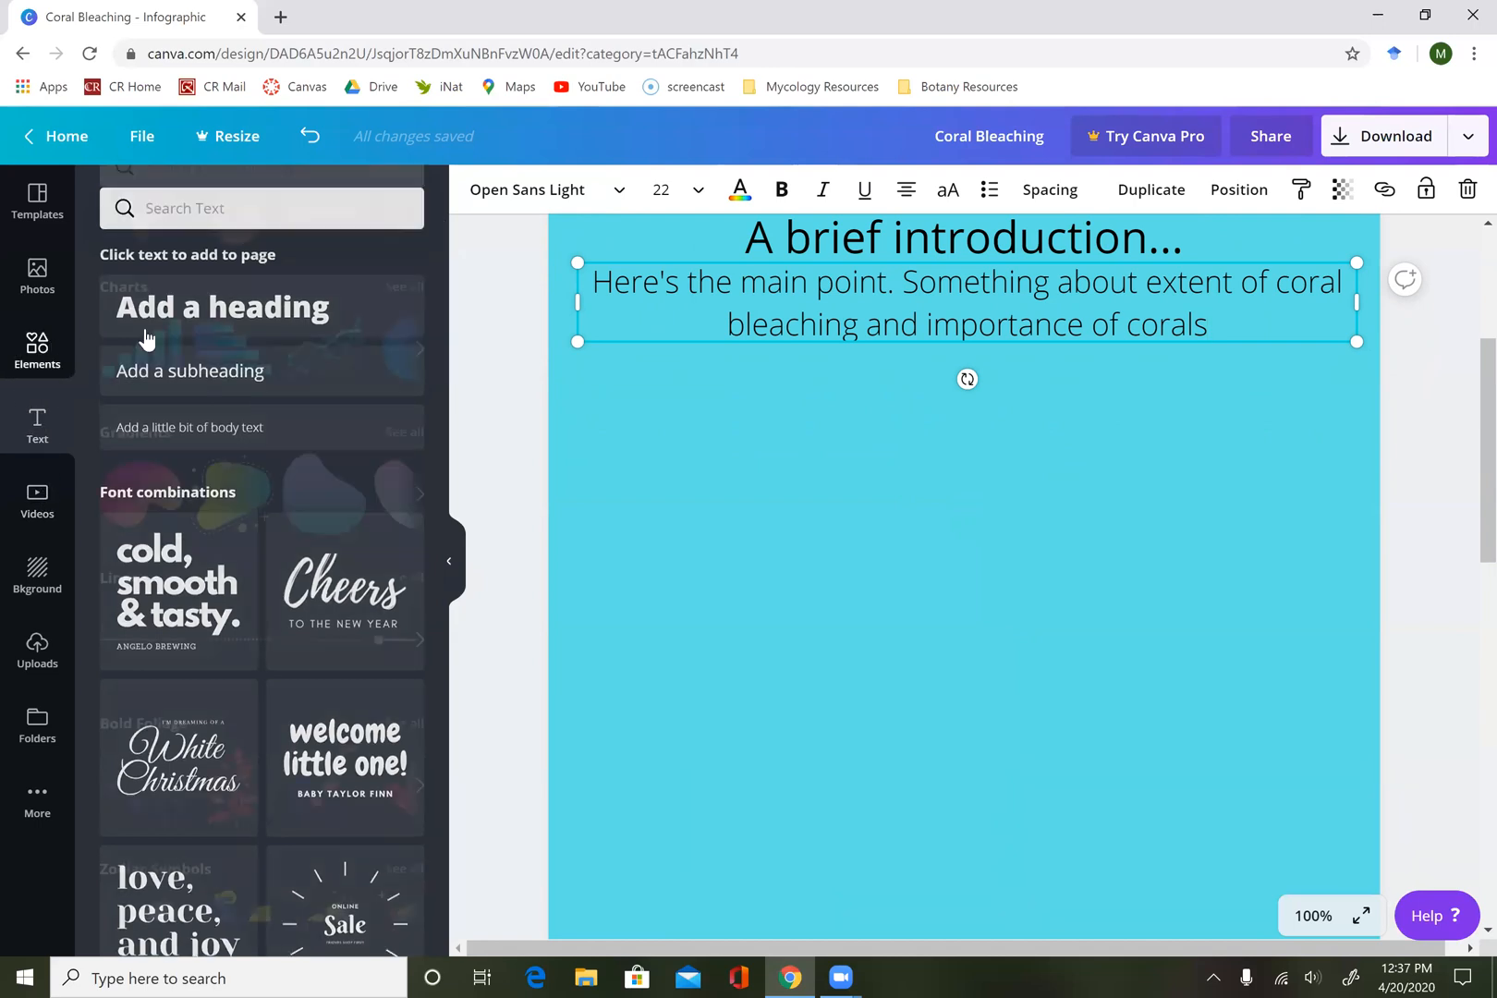
scroll(246, 679, down, 2)
scroll(247, 679, down, 5)
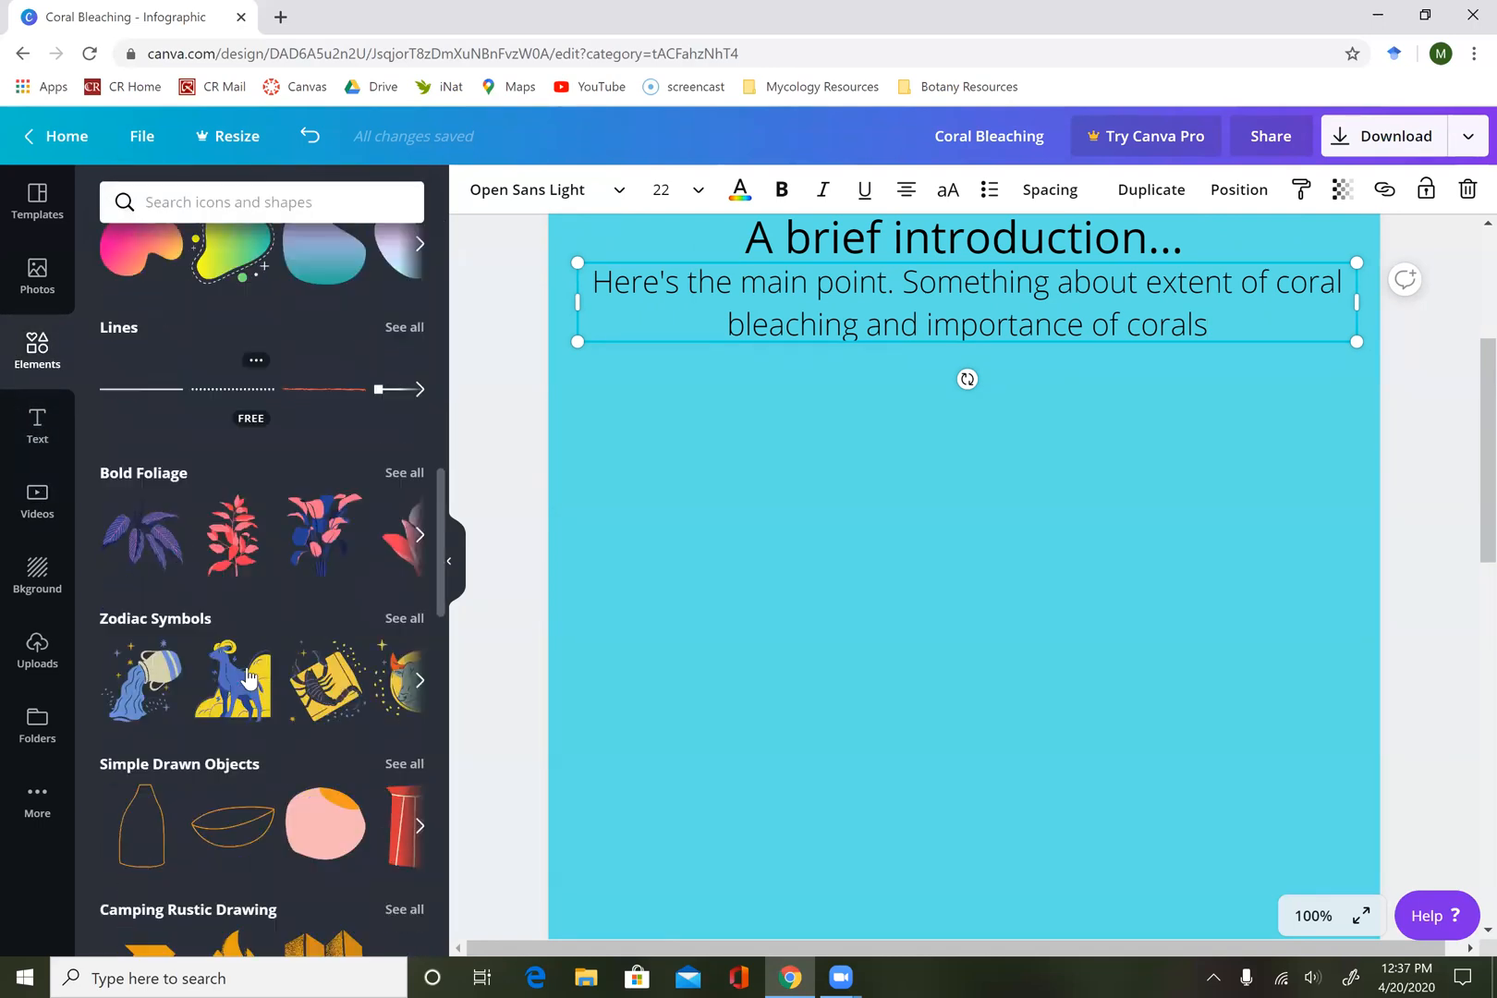
scroll(247, 679, up, 5)
scroll(247, 675, up, 4)
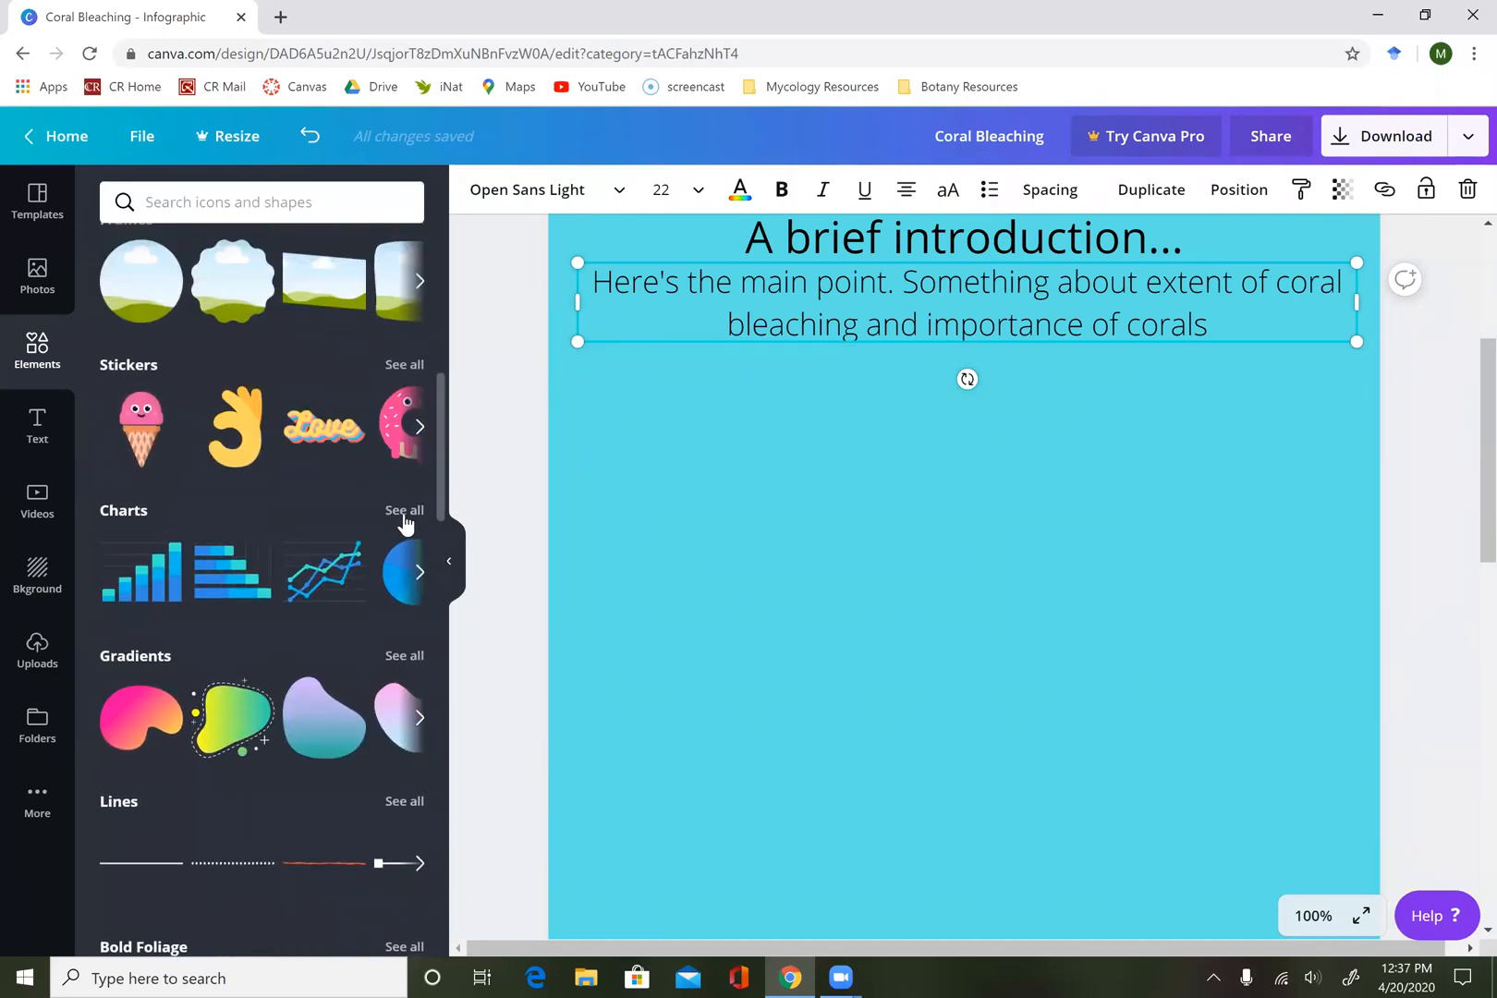
click(404, 516)
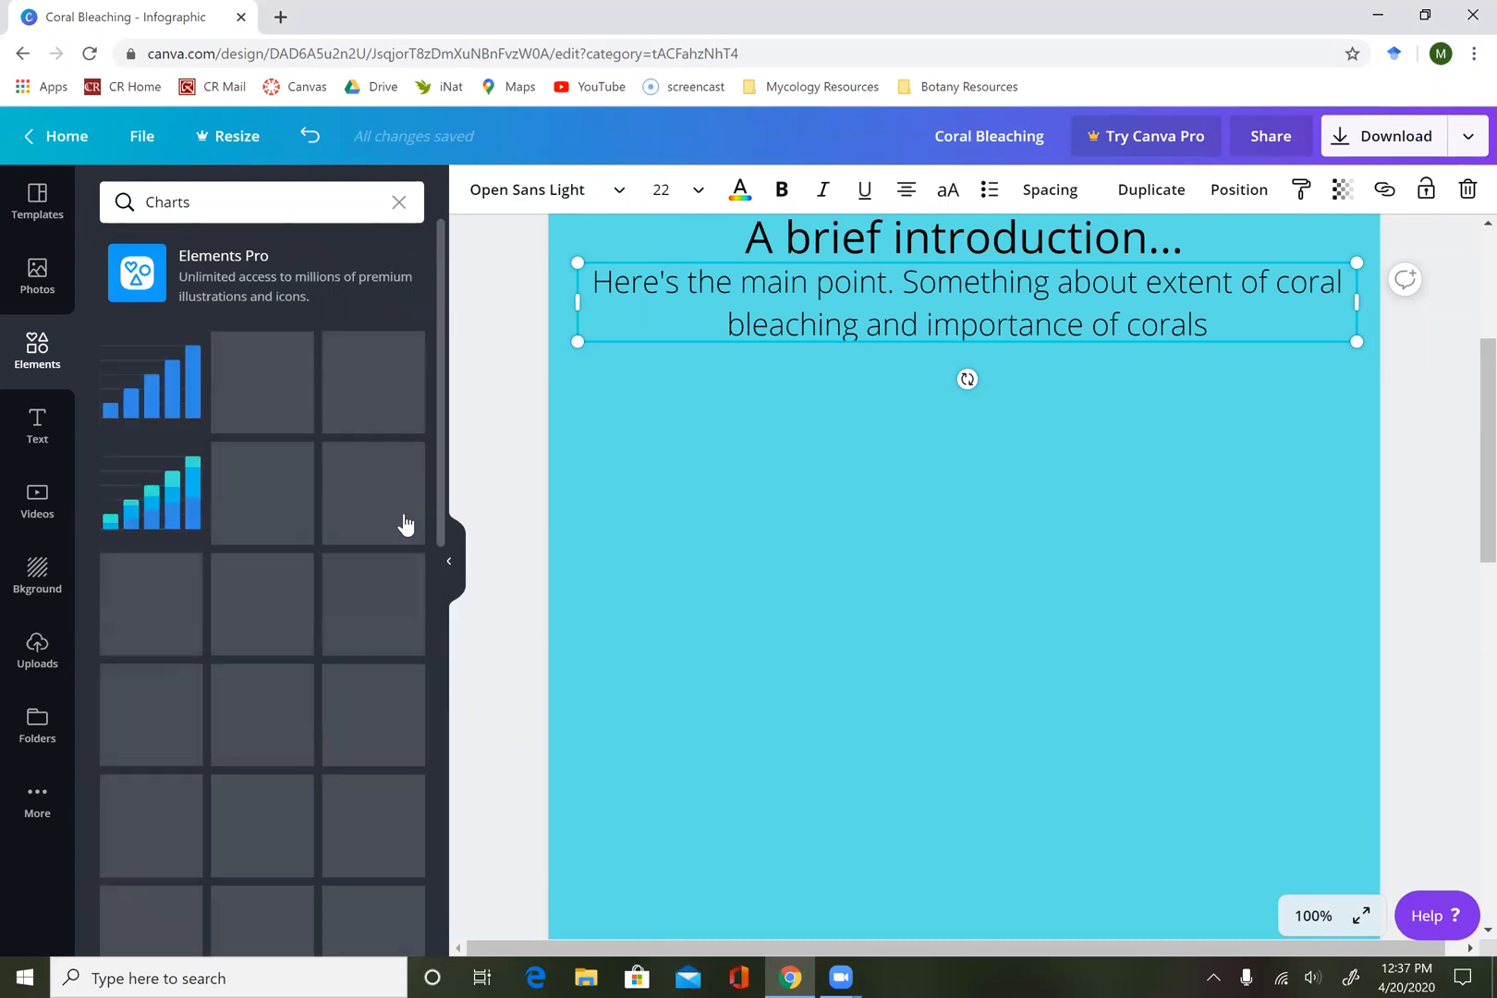
Insert the purple single-line chart into the blank area below the introduction text.
scroll(317, 652, down, 3)
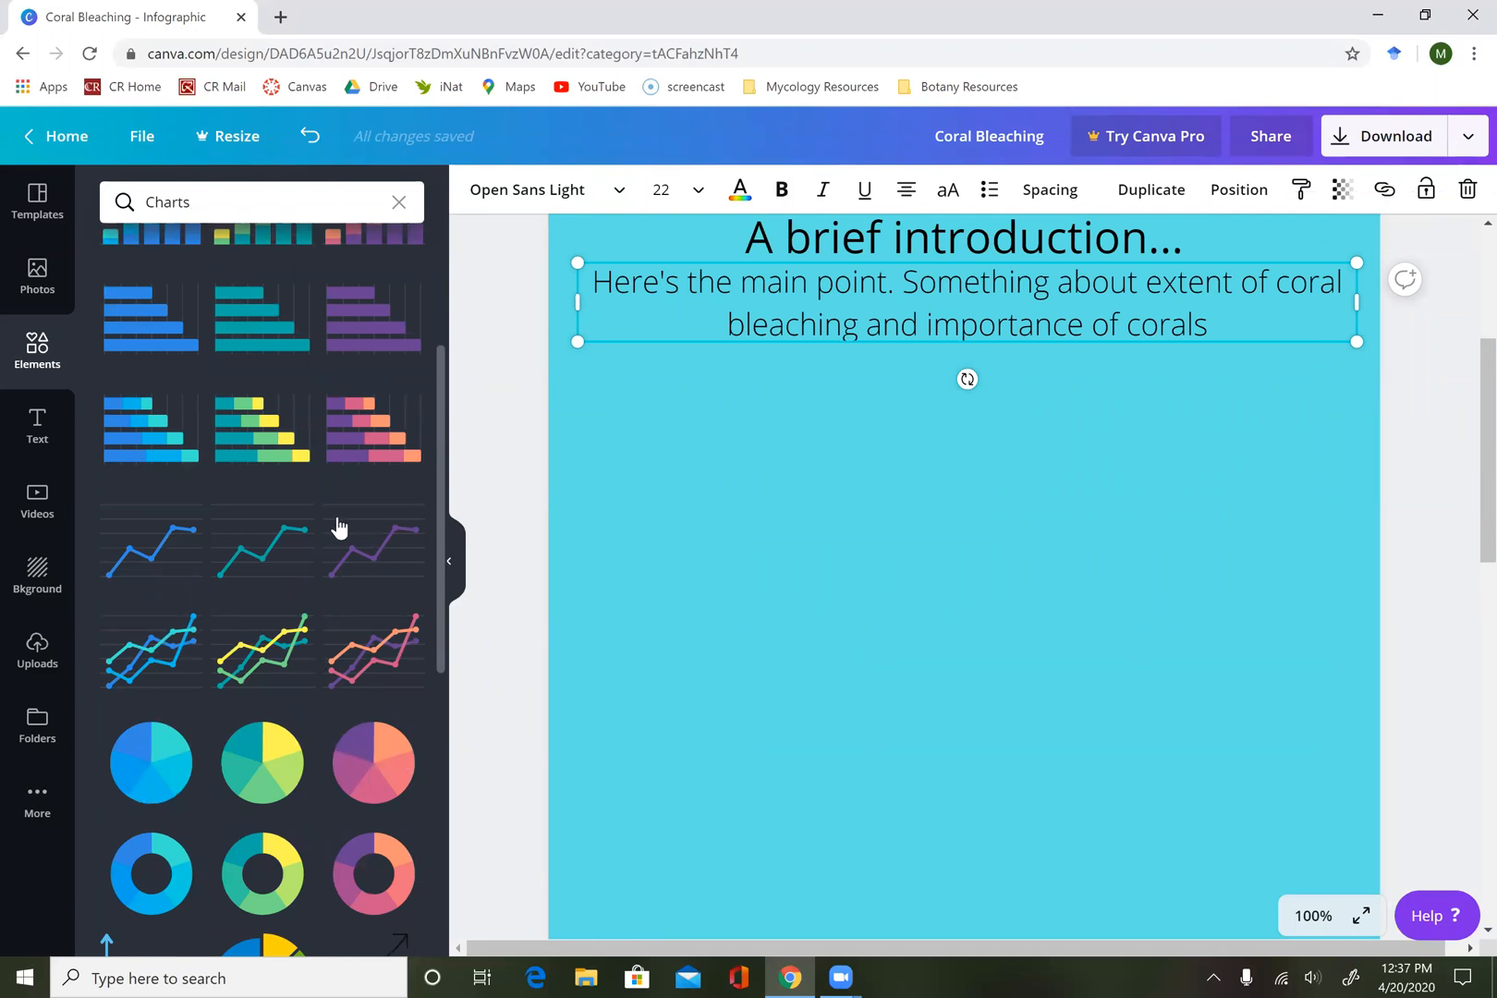
scroll(334, 525, up, 1)
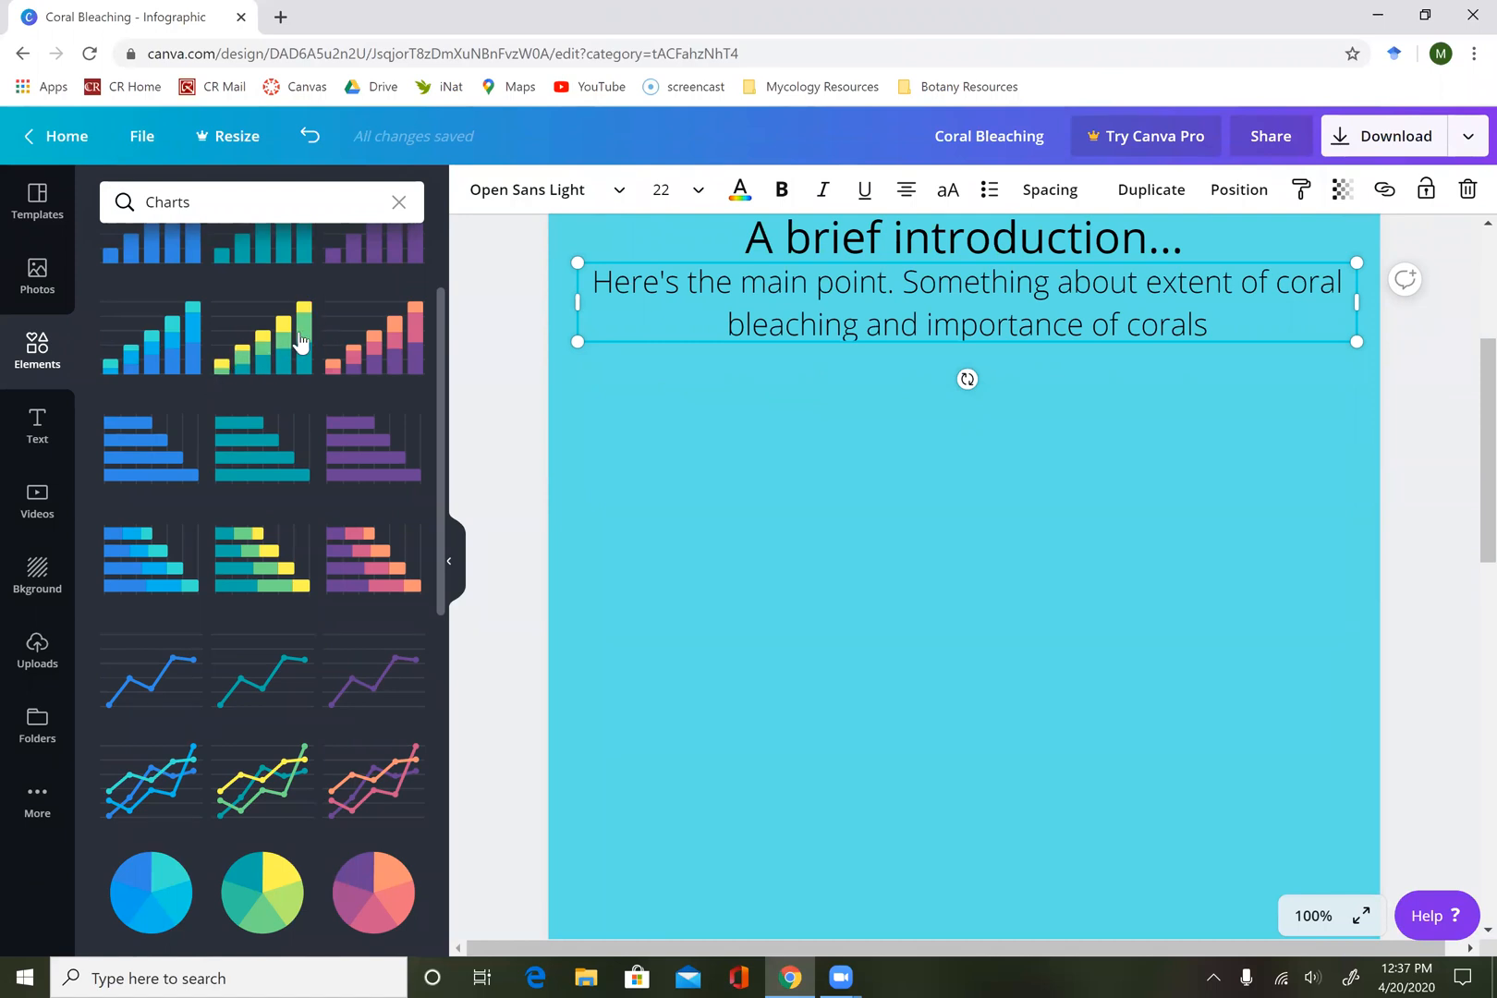
scroll(310, 488, down, 1)
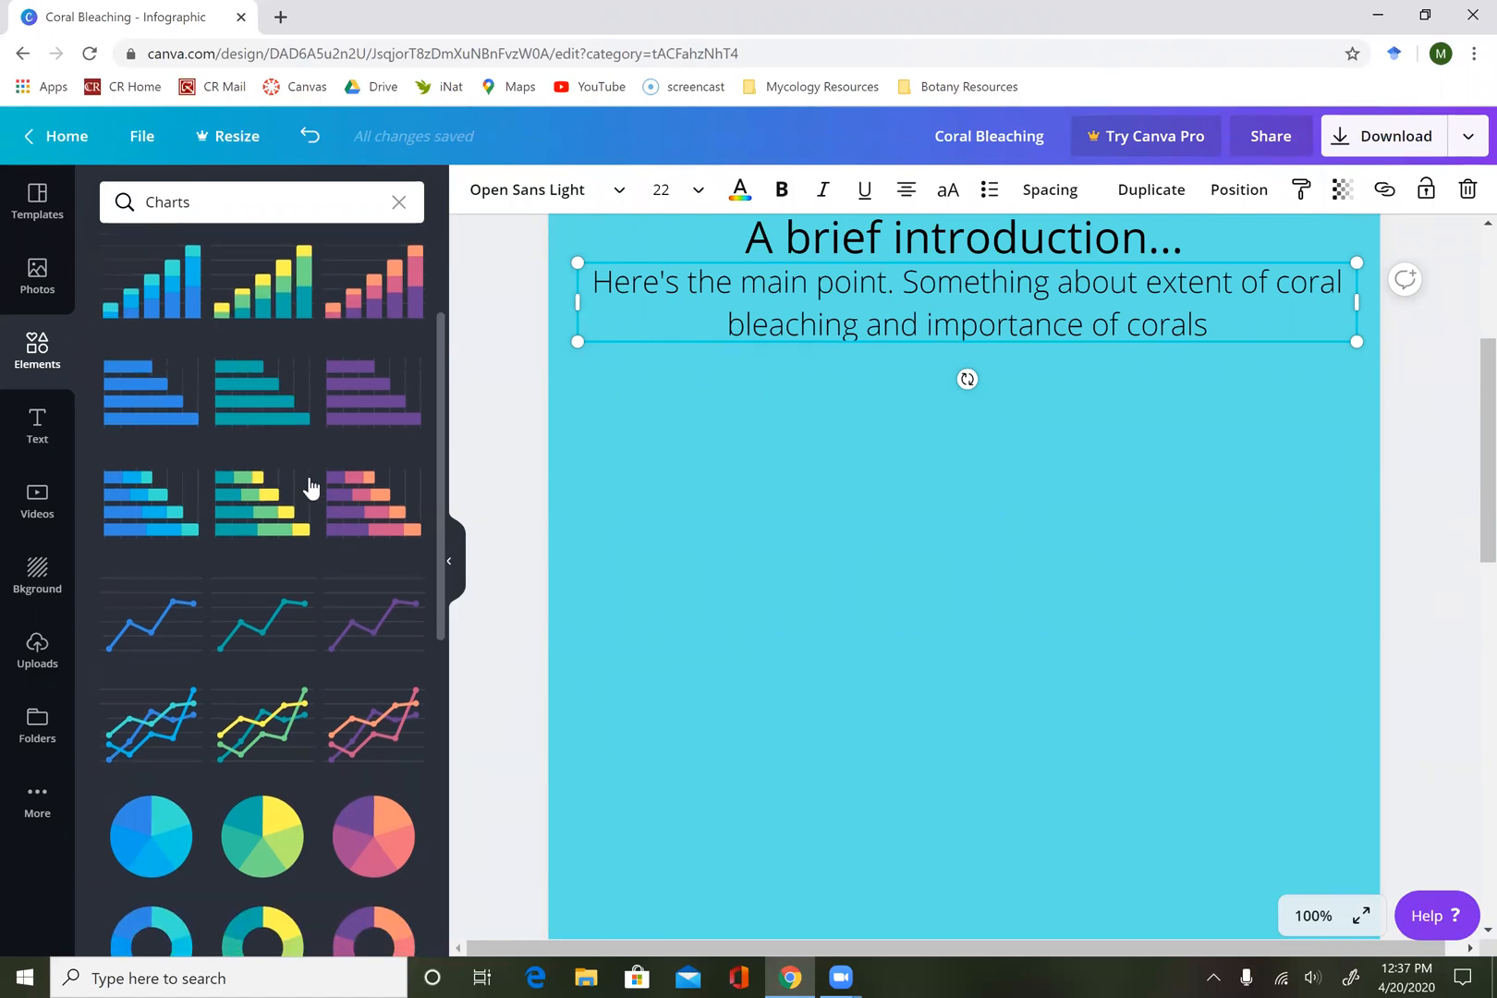
scroll(311, 489, up, 2)
scroll(311, 488, down, 3)
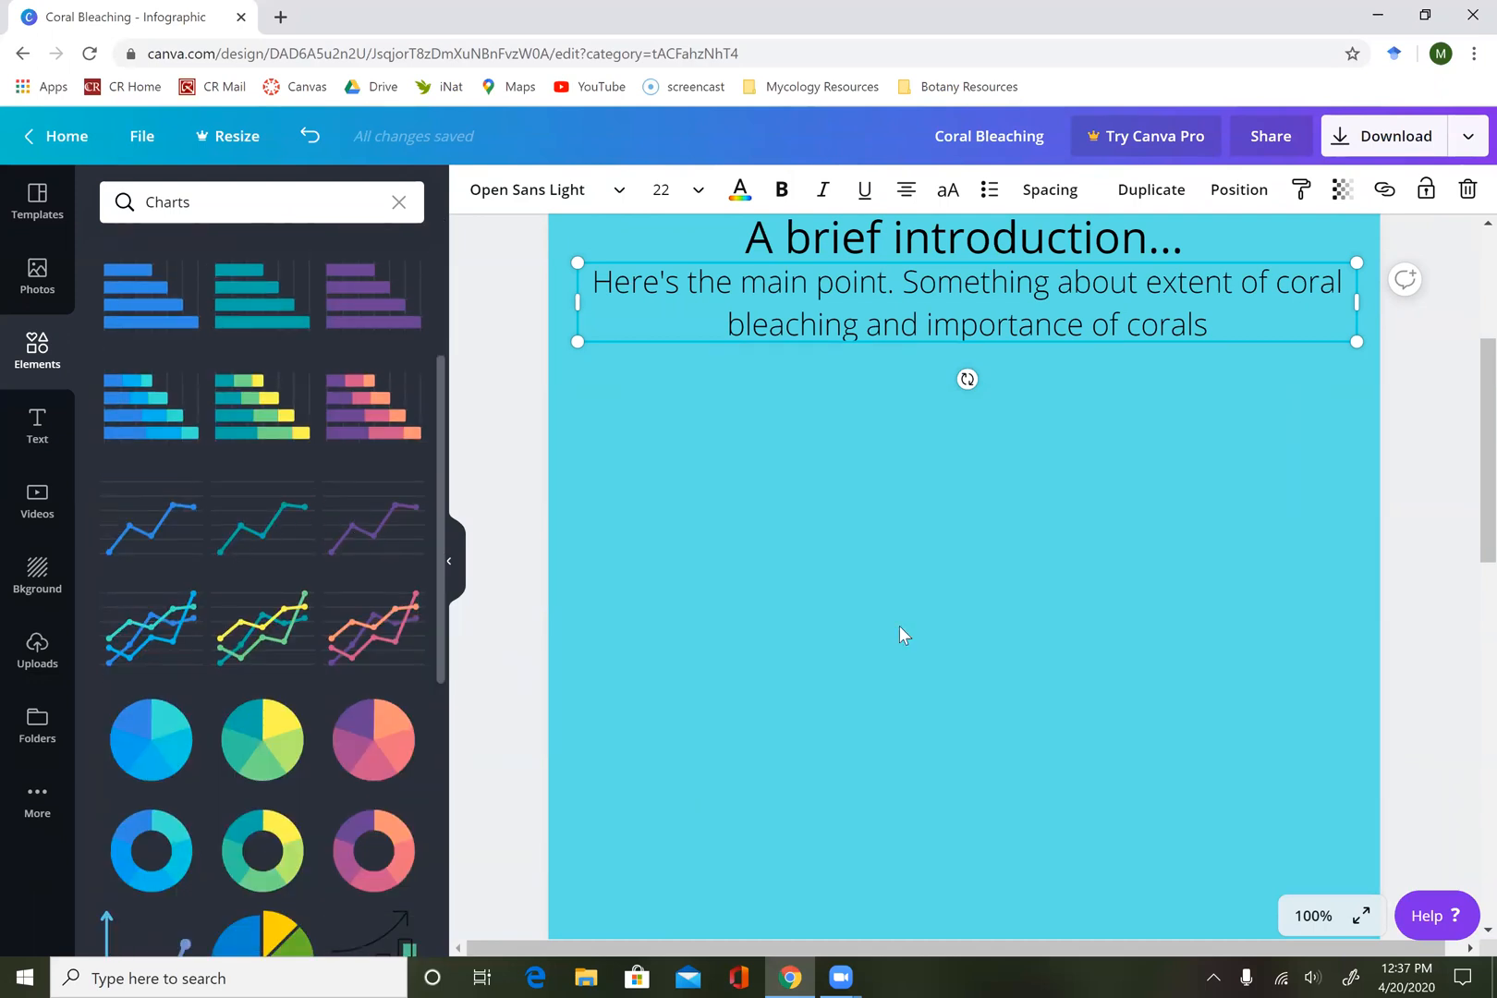
scroll(939, 653, down, 3)
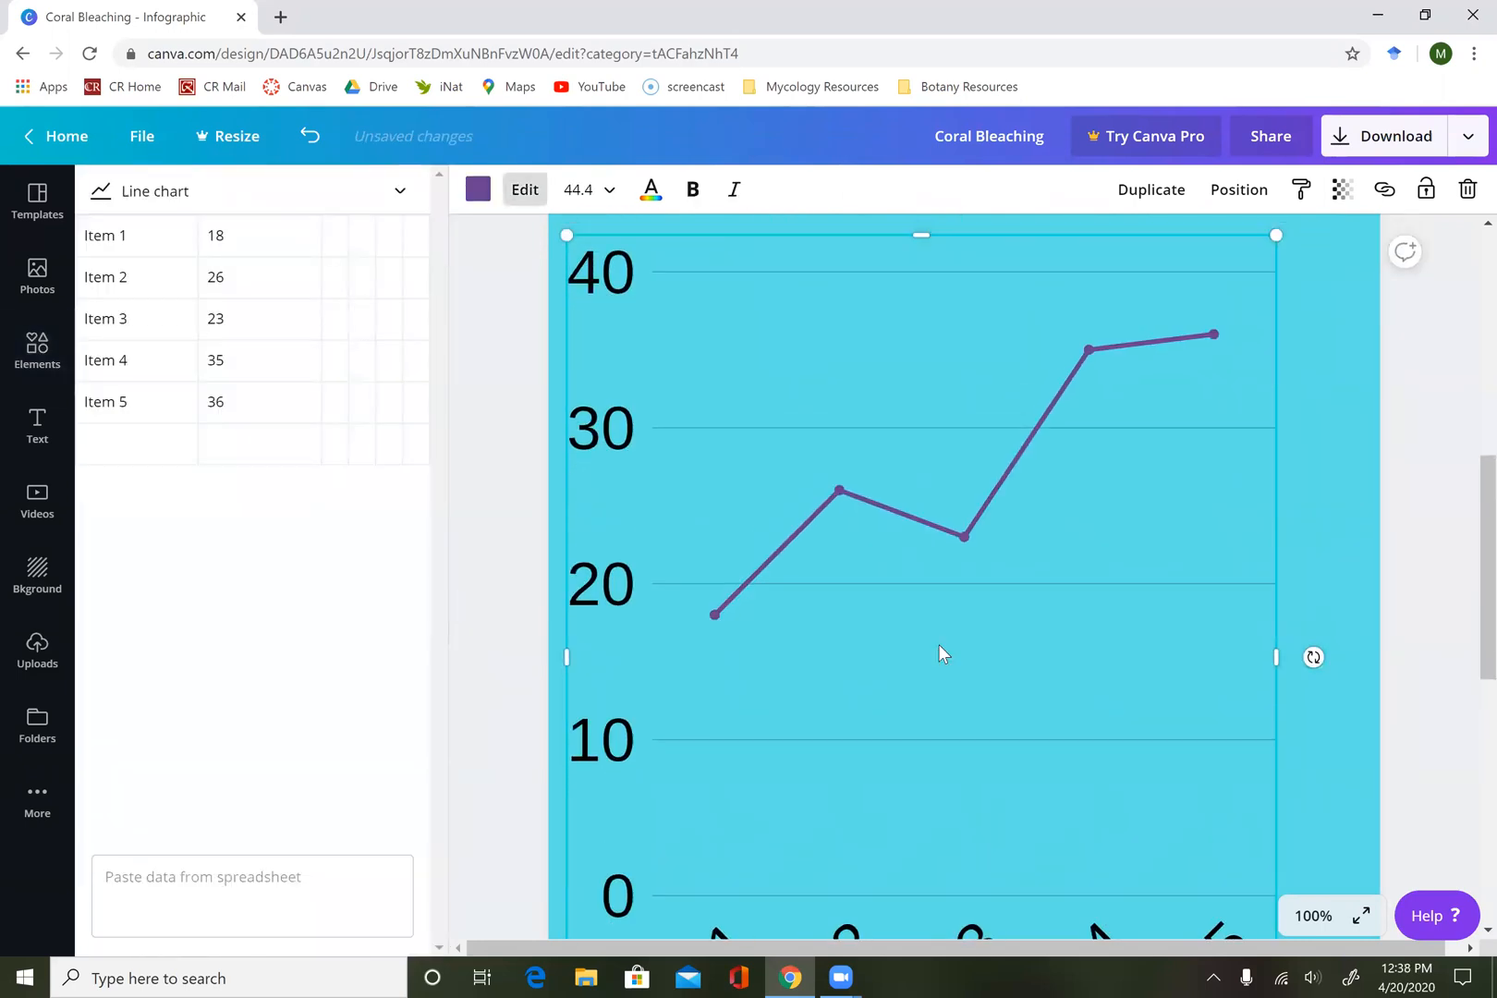
scroll(939, 645, up, 1)
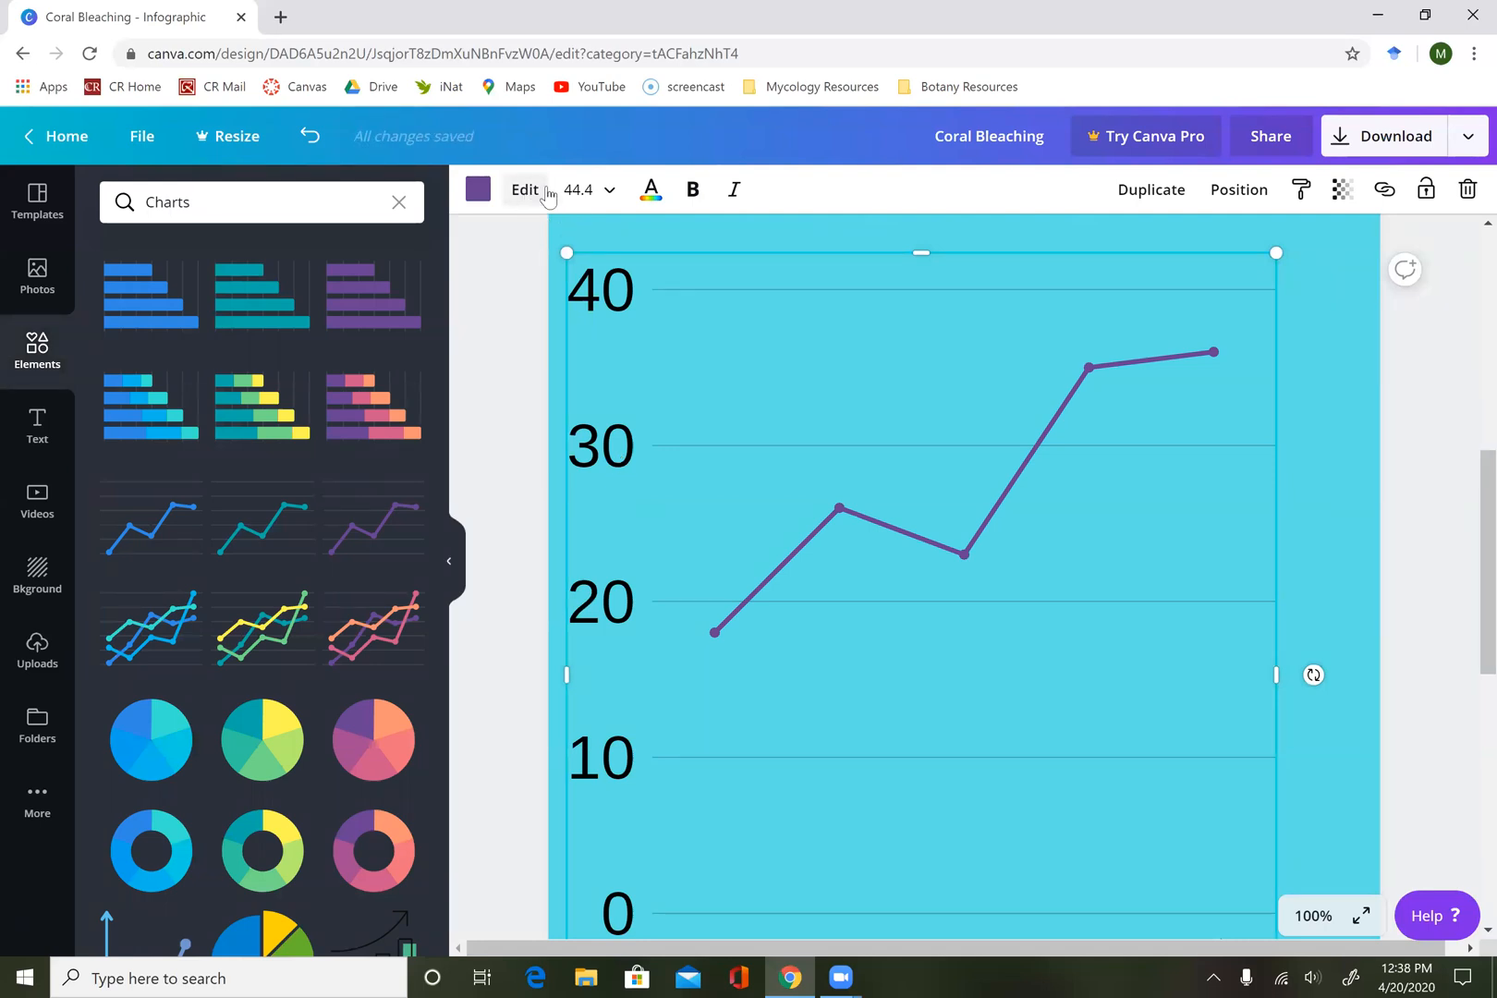
scroll(694, 521, down, 3)
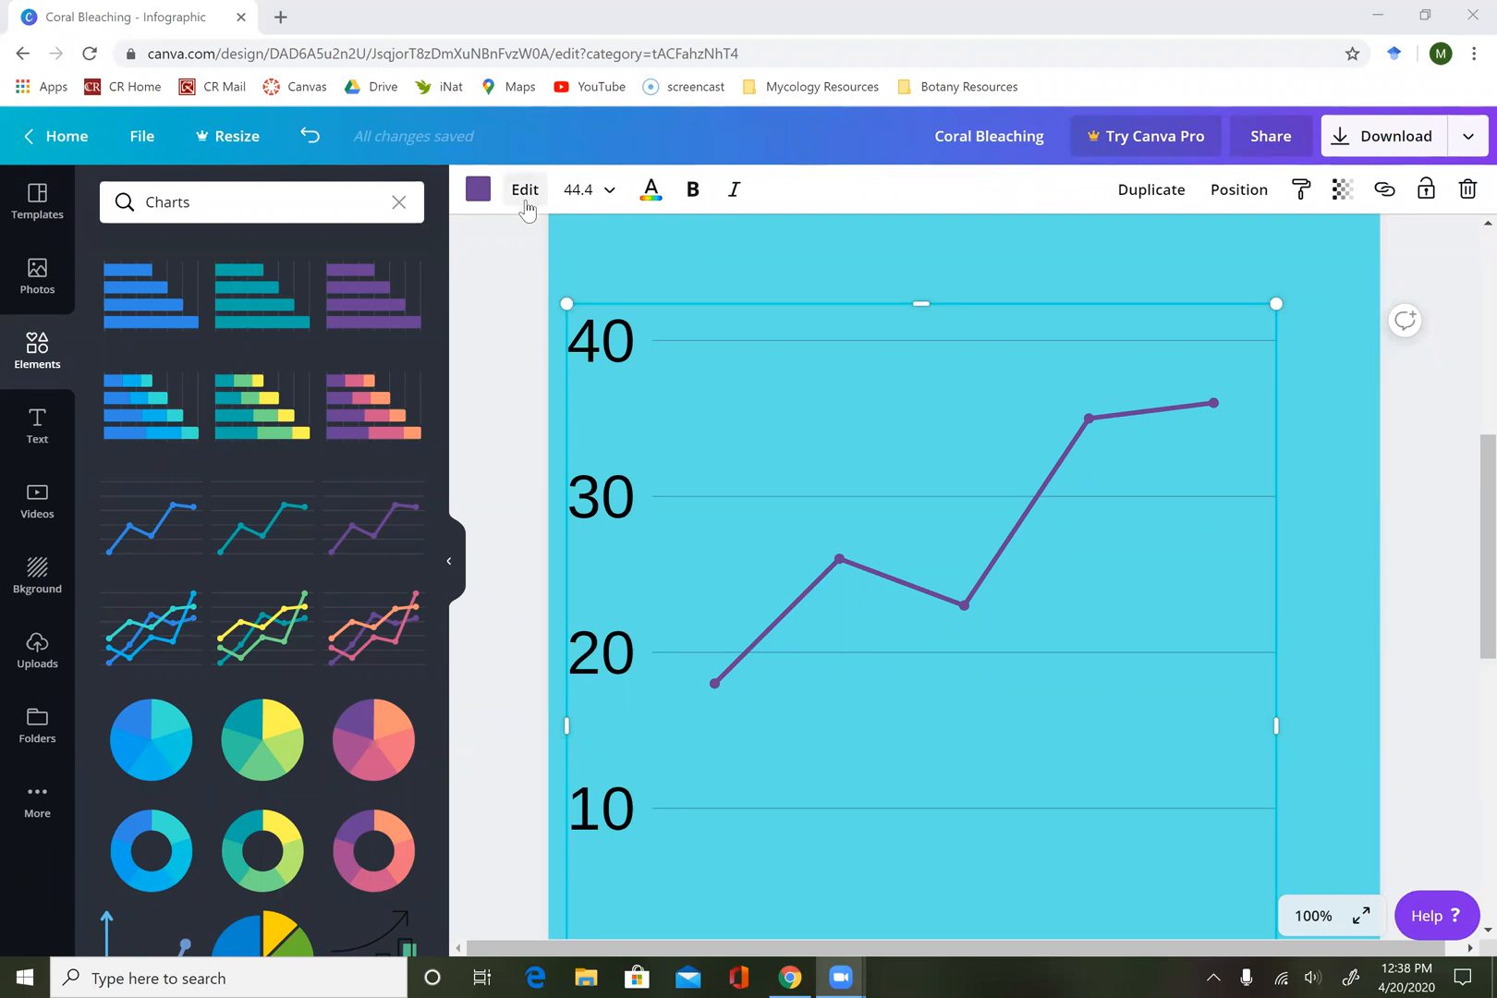
Open the line chart's data for editing and rename the first row's label to 1990.
click(525, 190)
click(145, 234)
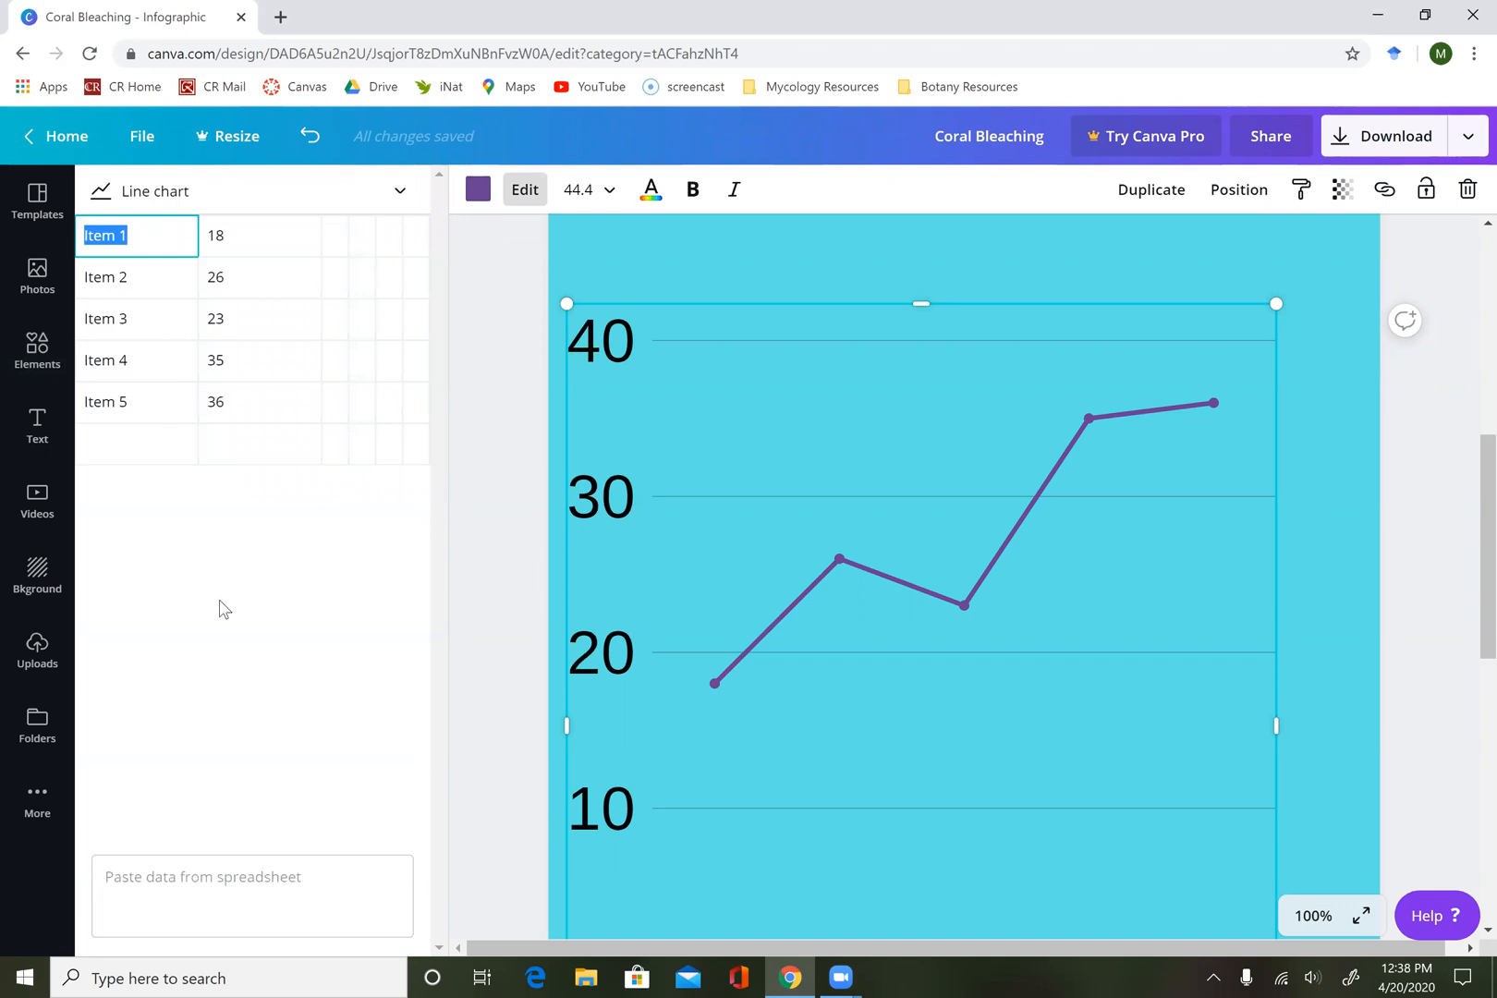
text(1990)
Rename the second row's label in the chart data to 2000.
click(136, 278)
click(135, 278)
text(200)
key(BackSpace)
key(BackSpace)
key(BackSpace)
key(BackSpace)
key(BackSpace)
key(BackSpace)
key(BackSpace)
key(BackSpace)
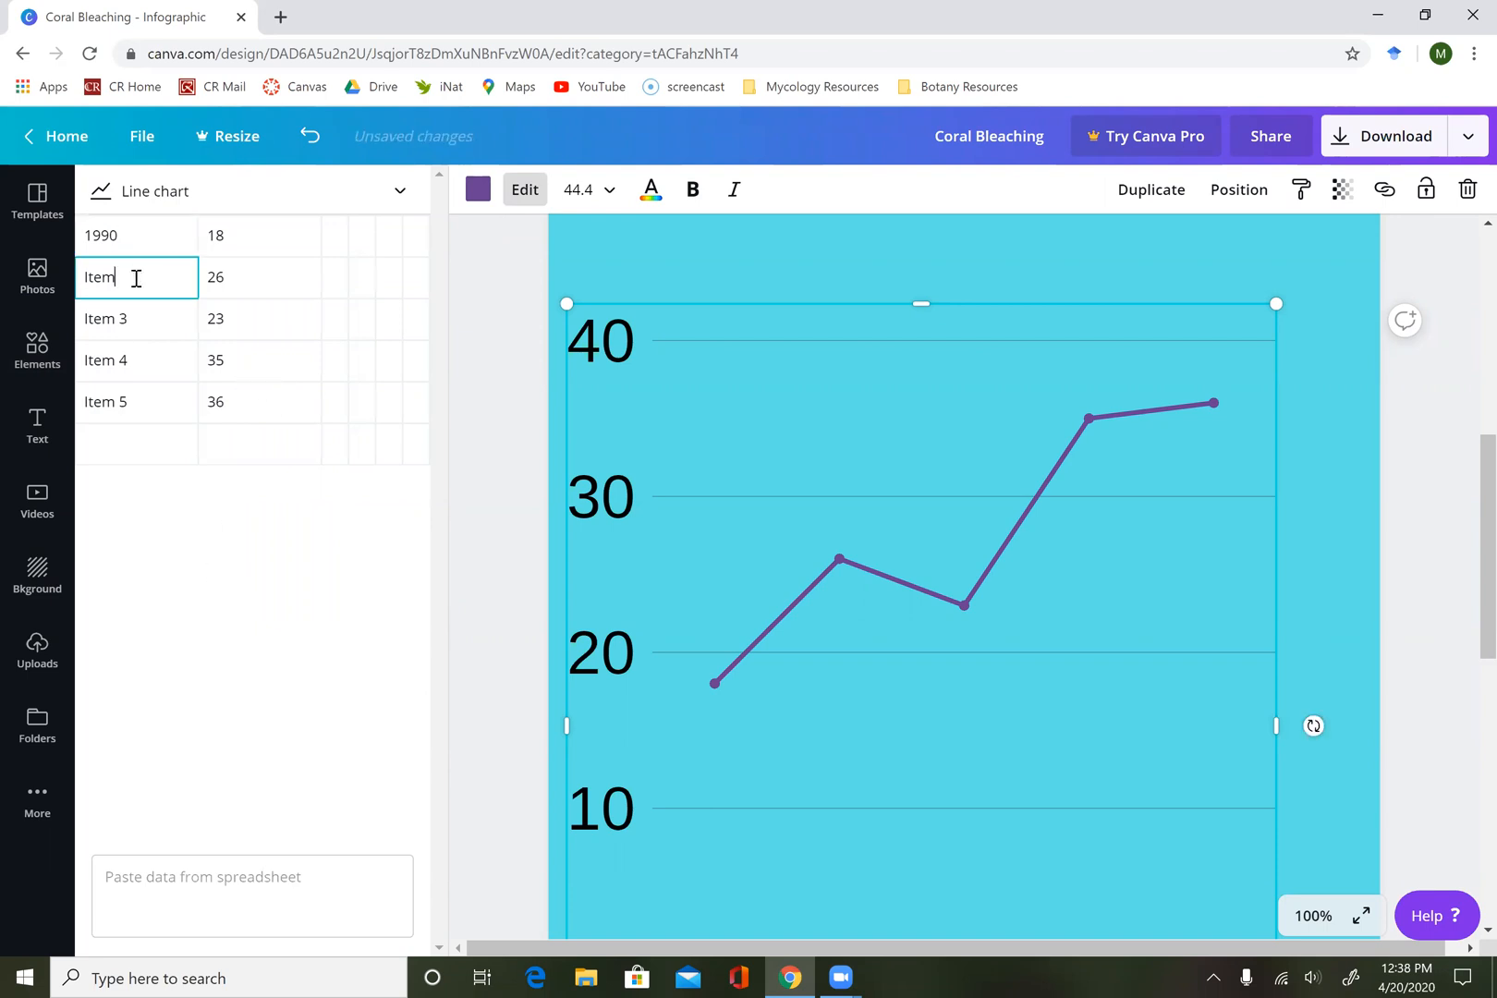
text(200)
click(90, 281)
key(Delete)
text(0)
Replace the third row's label in the chart data with 2010.
click(117, 319)
click(141, 318)
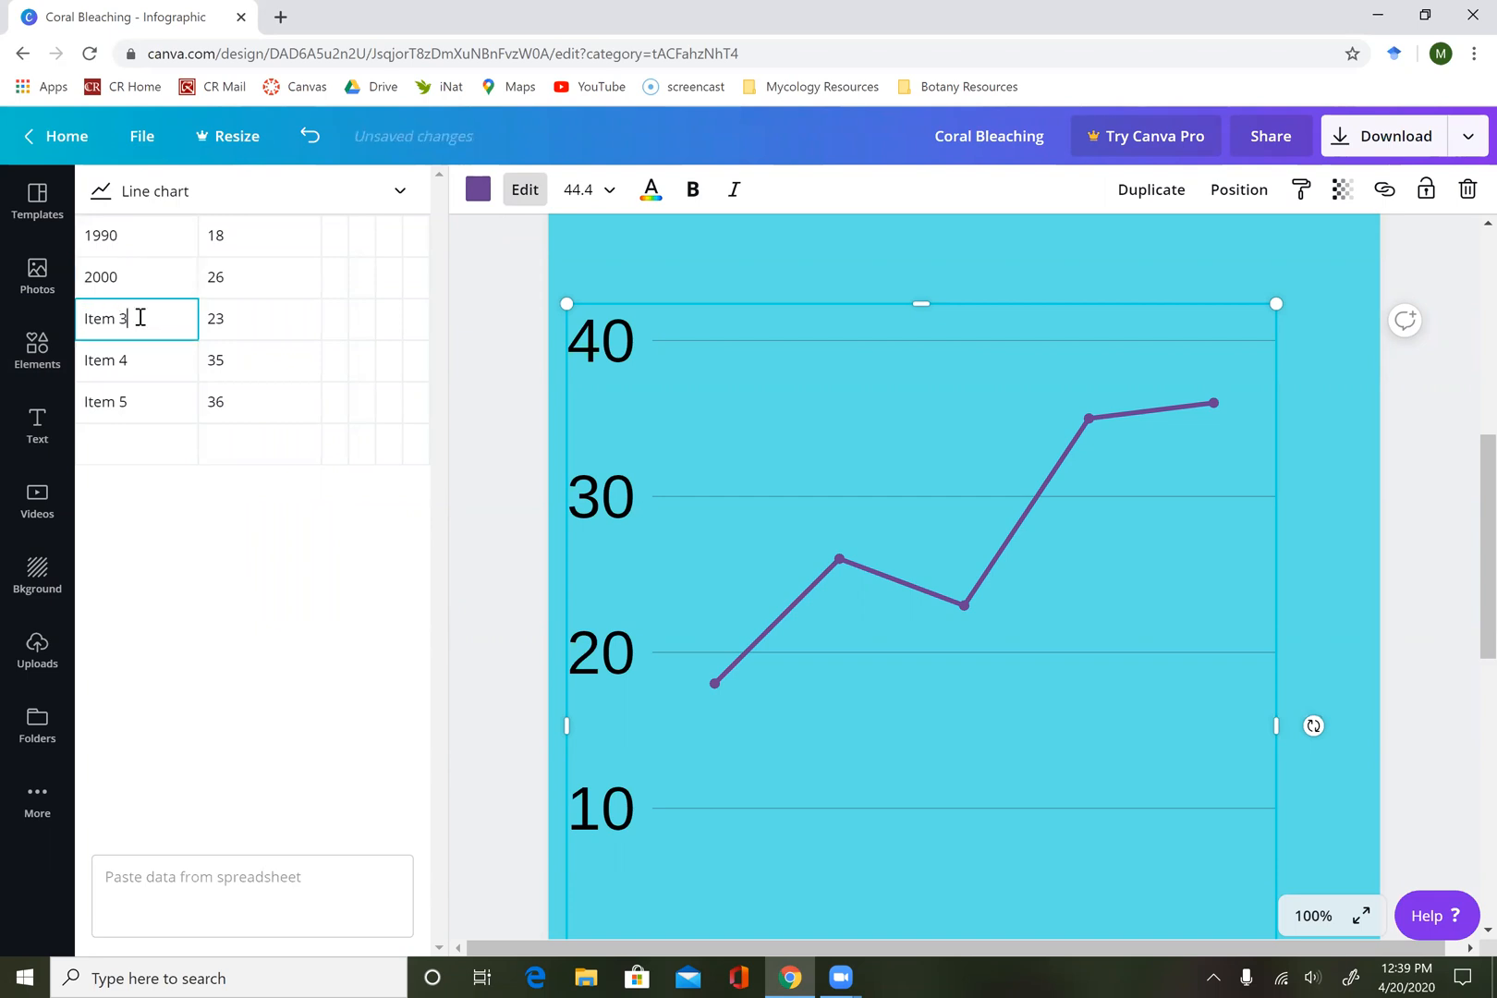
right_click(31, 314)
click(160, 301)
key(BackSpace)
key(BackSpace)
key(BackSpace)
key(BackSpace)
key(BackSpace)
text(2010)
Rename the fourth and fifth row labels in the line chart data to 2020 and 2030?
click(136, 359)
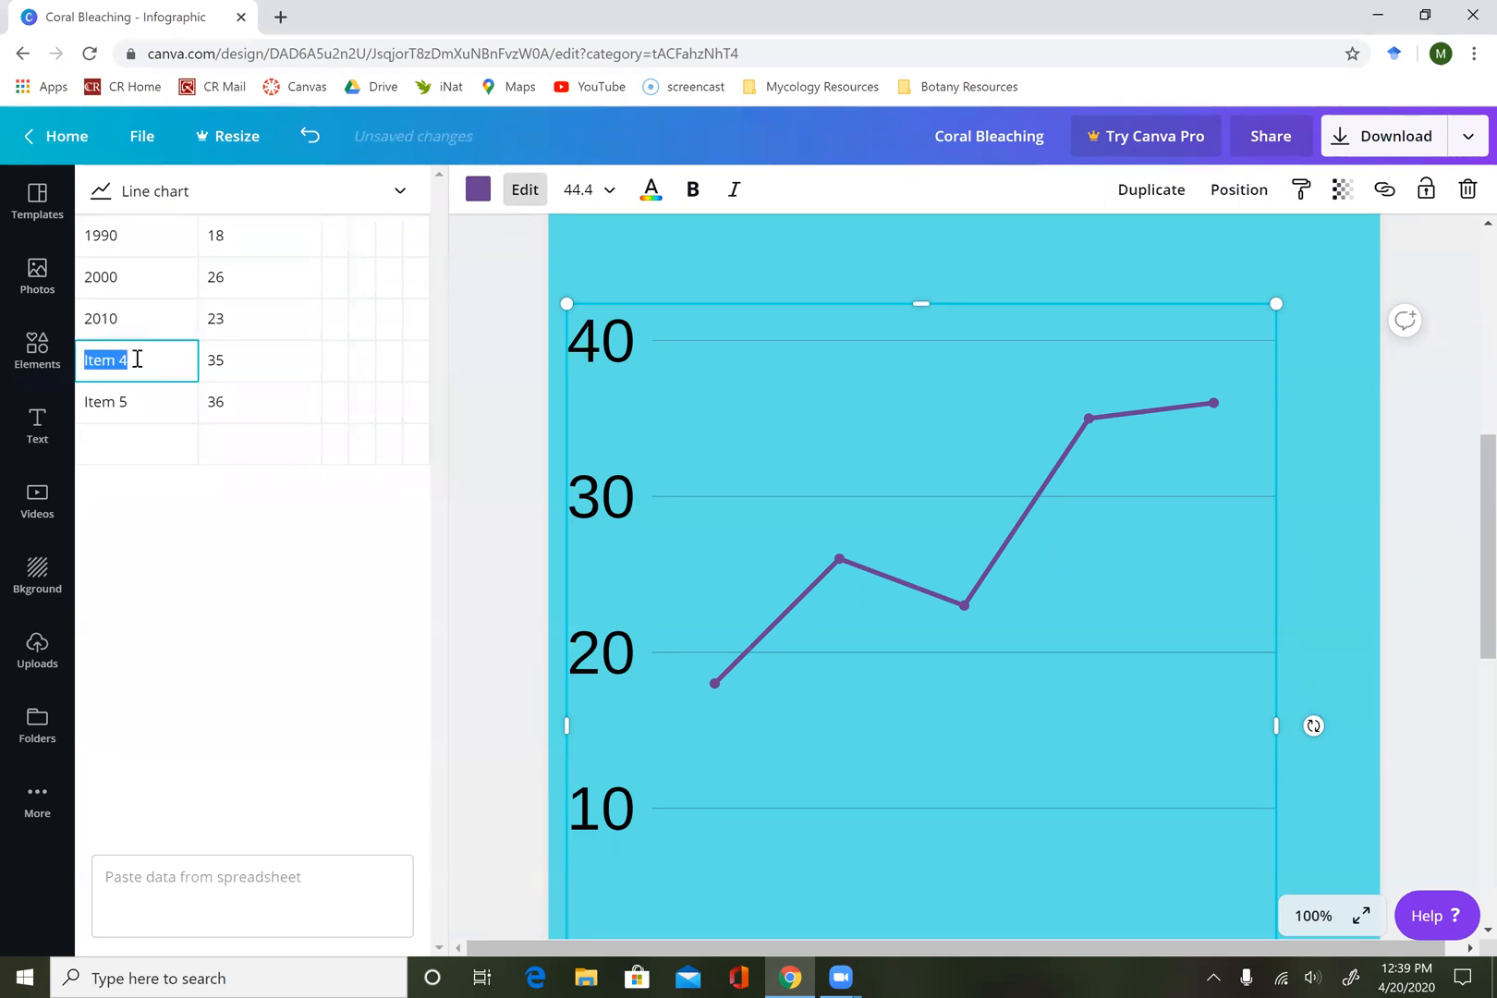
text(2020)
click(136, 408)
text(20)
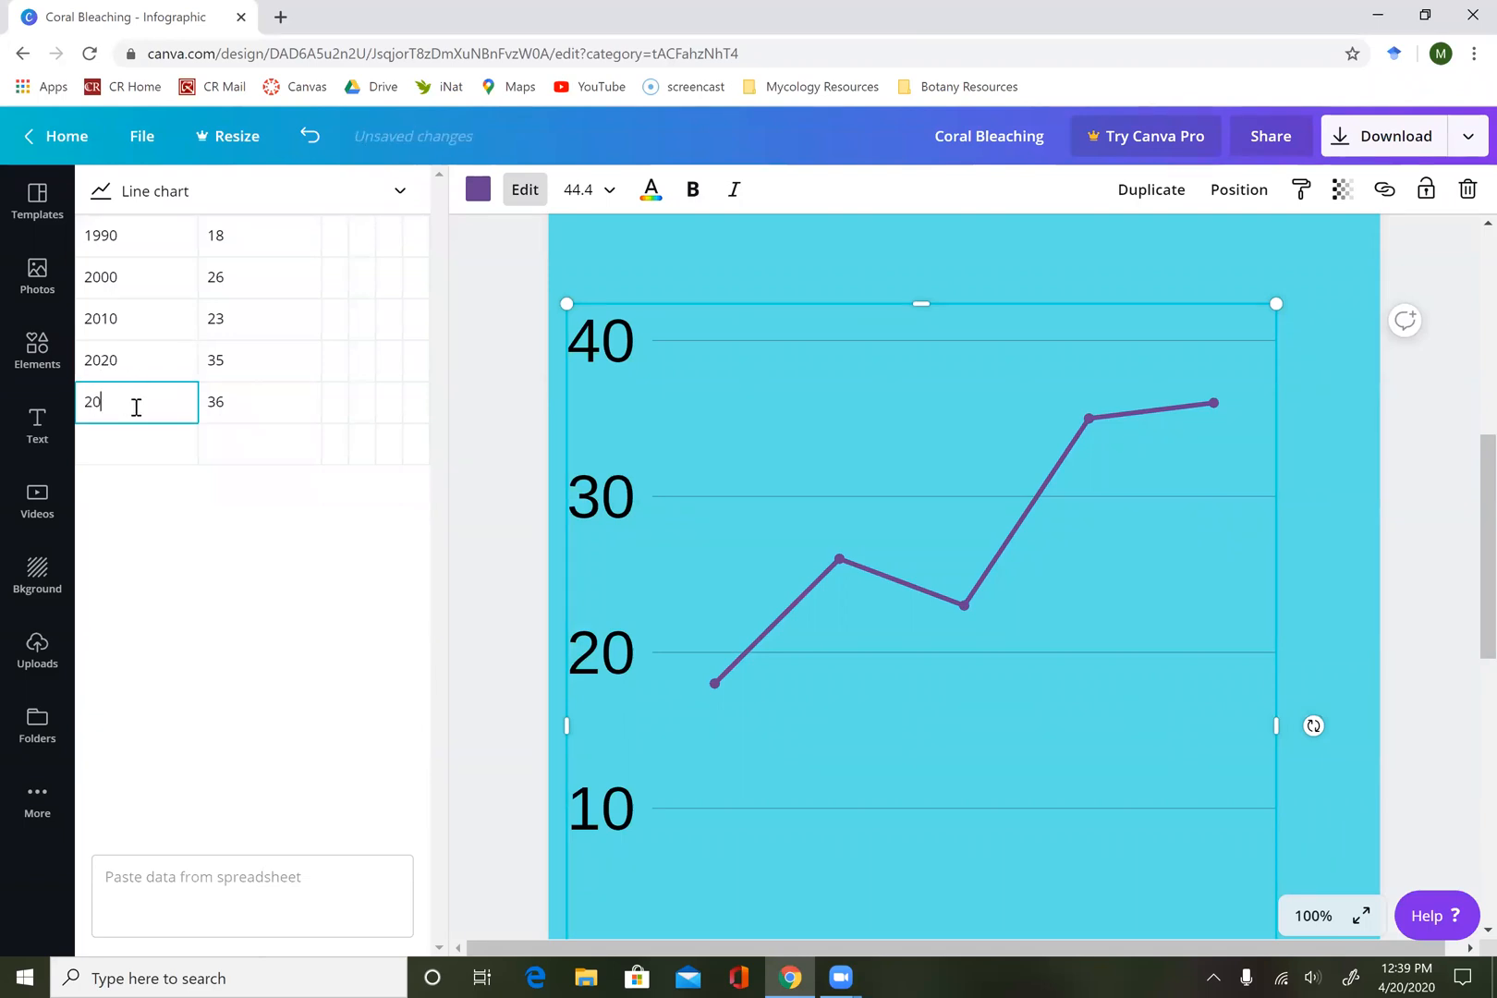
text(30?)
Clear the existing values of all five year rows in the line chart data.
click(225, 411)
click(222, 404)
key(BackSpace)
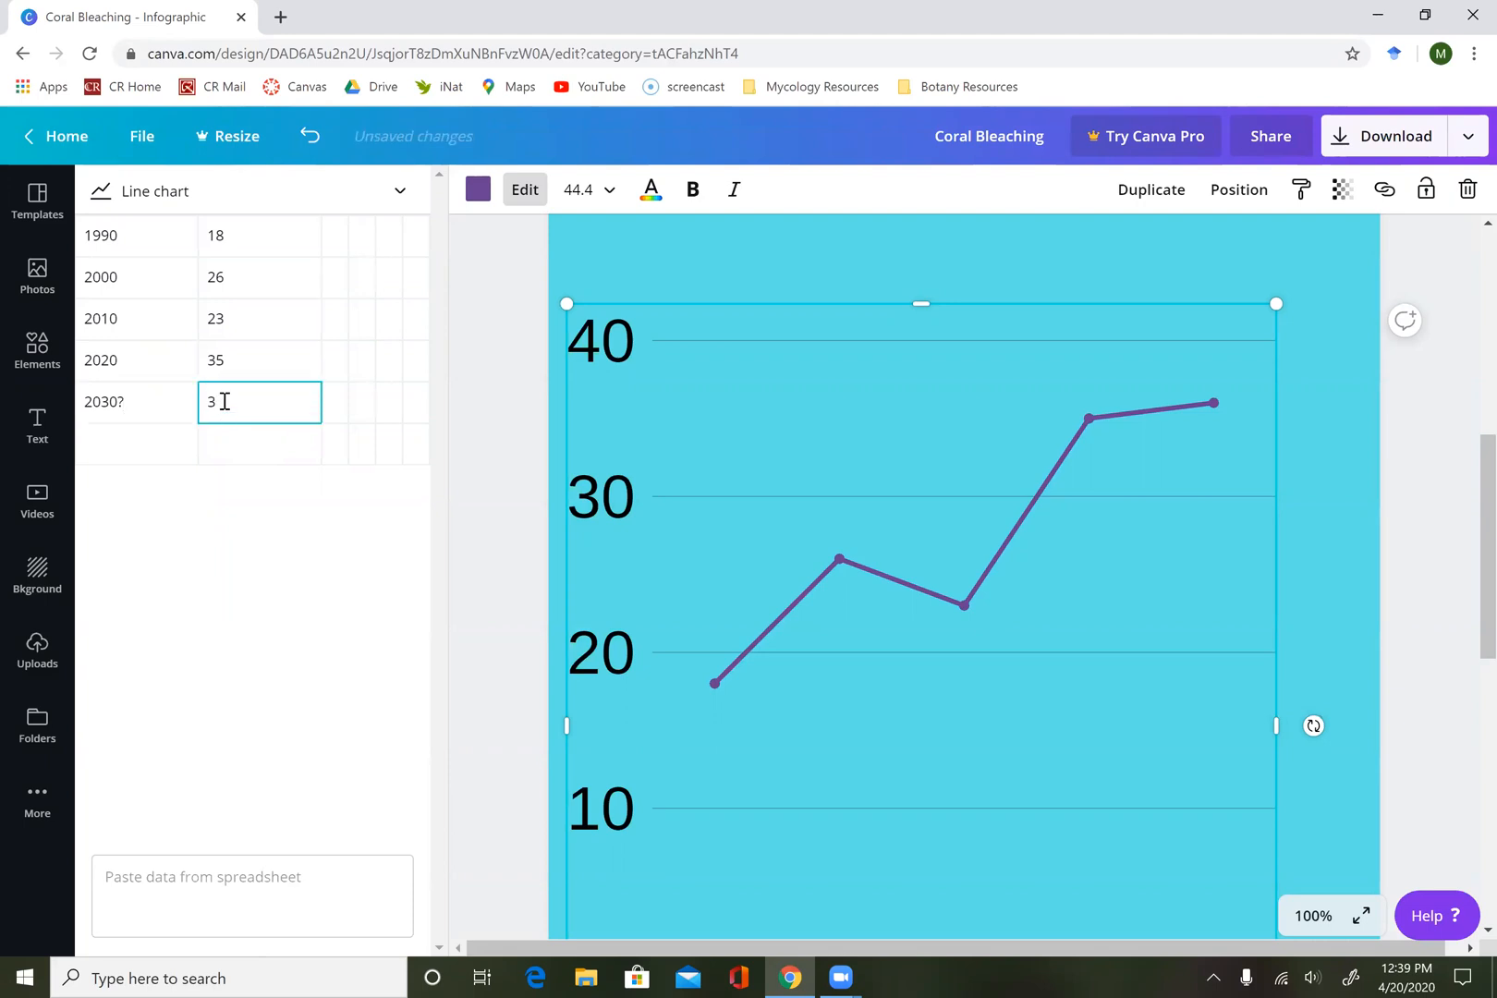
key(BackSpace)
click(227, 361)
key(BackSpace)
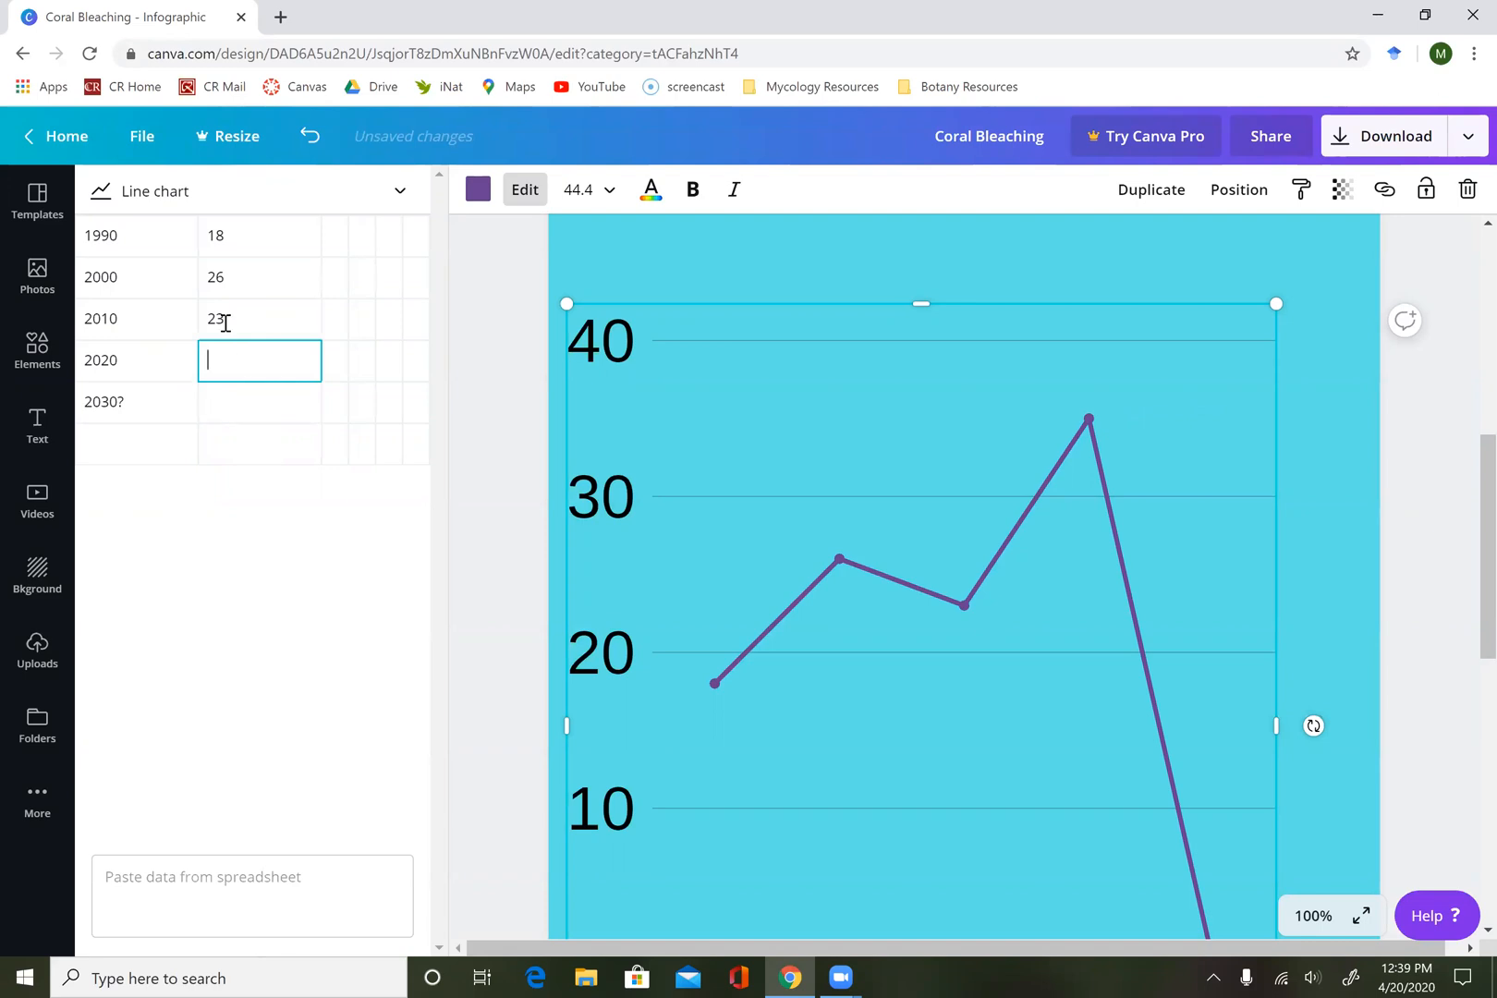
click(226, 322)
key(BackSpace)
click(224, 274)
text(\)
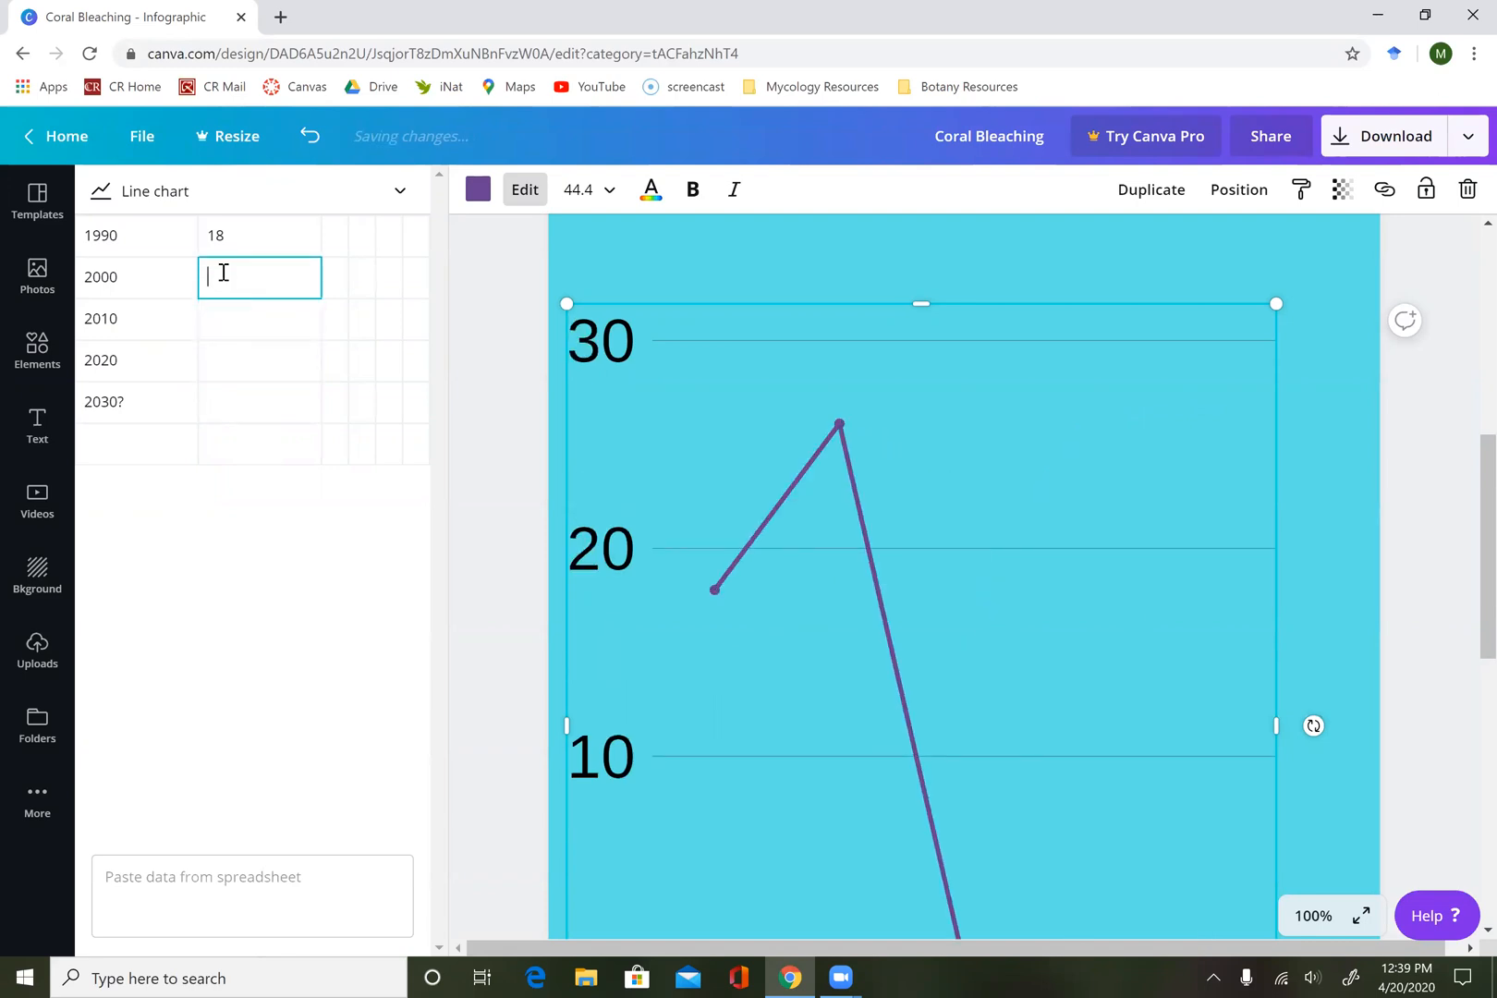
click(235, 238)
key(BackSpace)
click(237, 315)
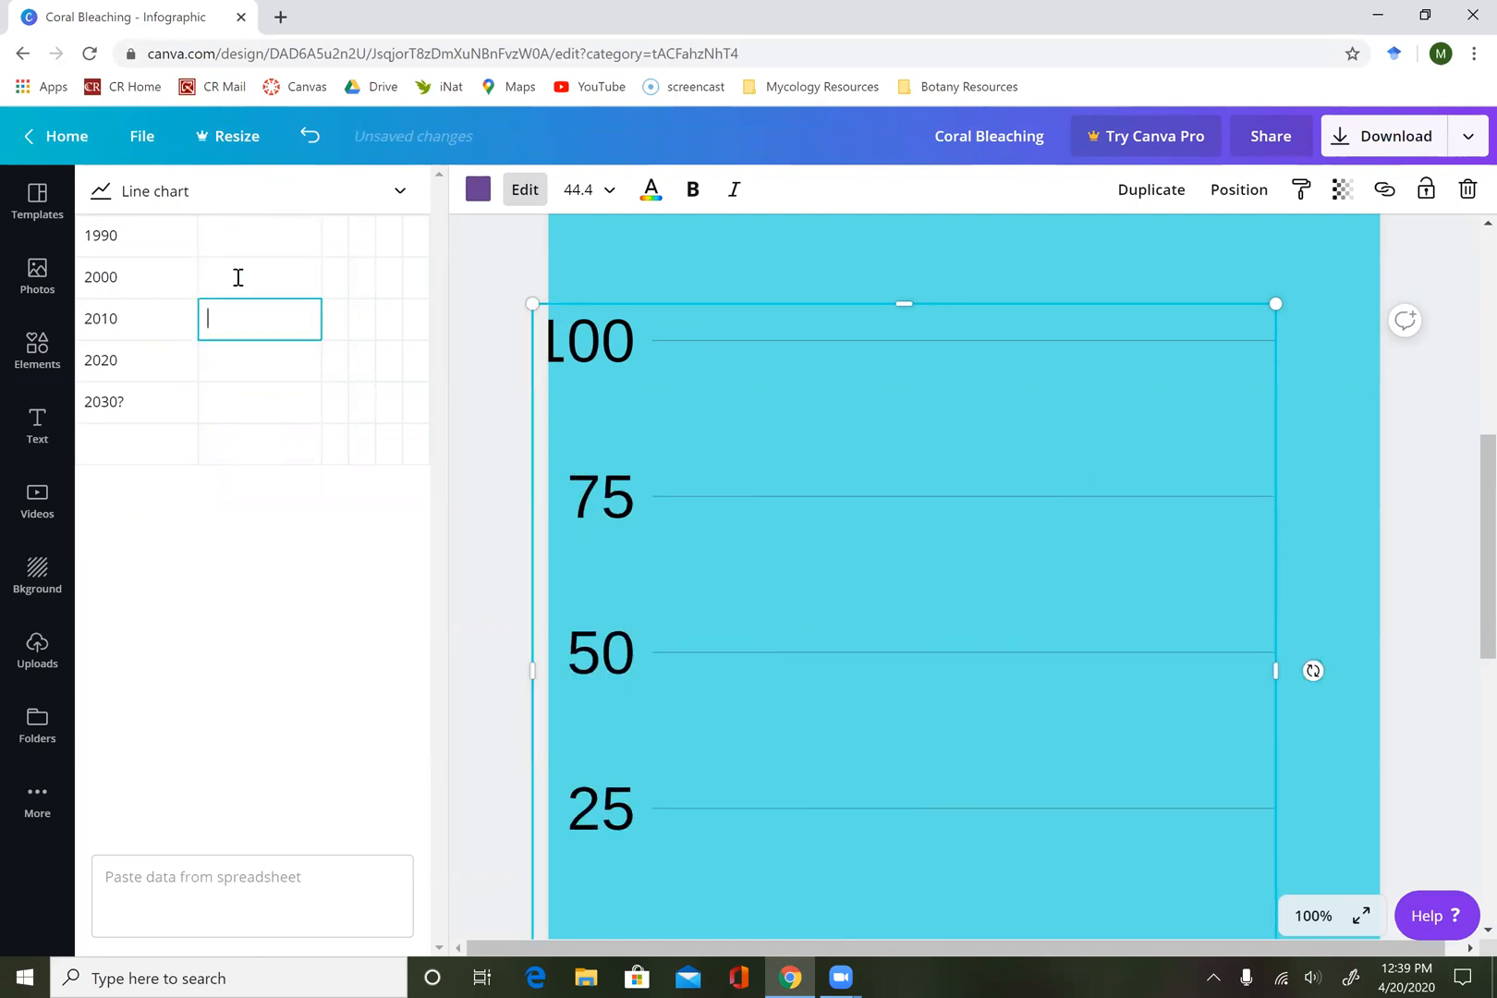
Enter the line chart values 750, 500, 550, 525 and 500 for the rows 1990 through 2030?
click(237, 246)
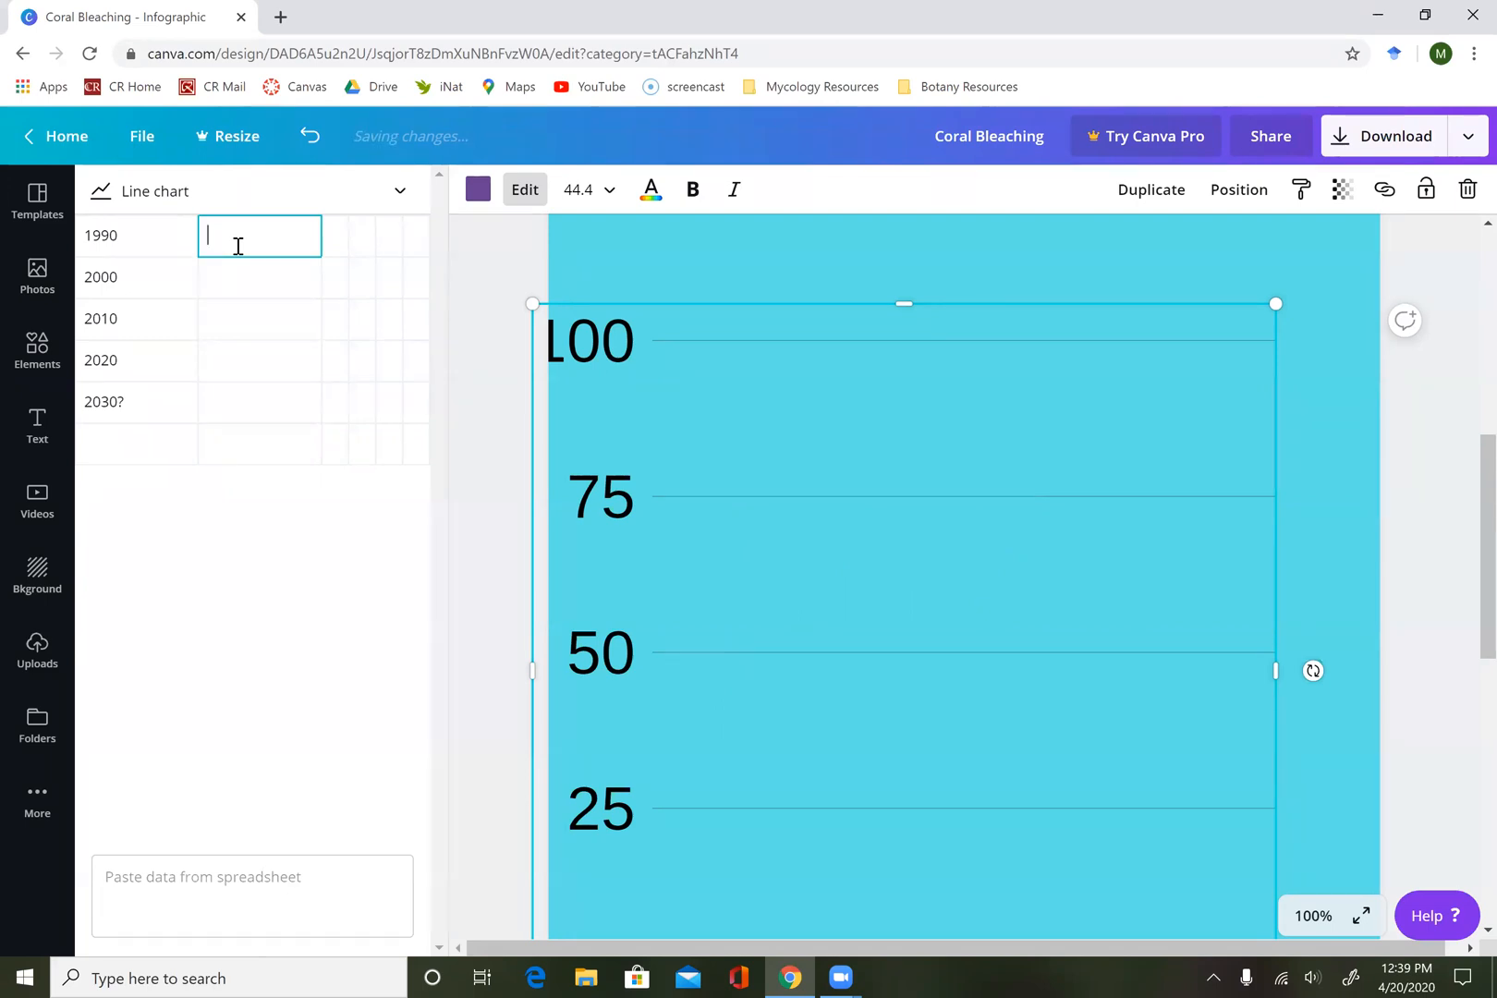
text(750)
click(229, 280)
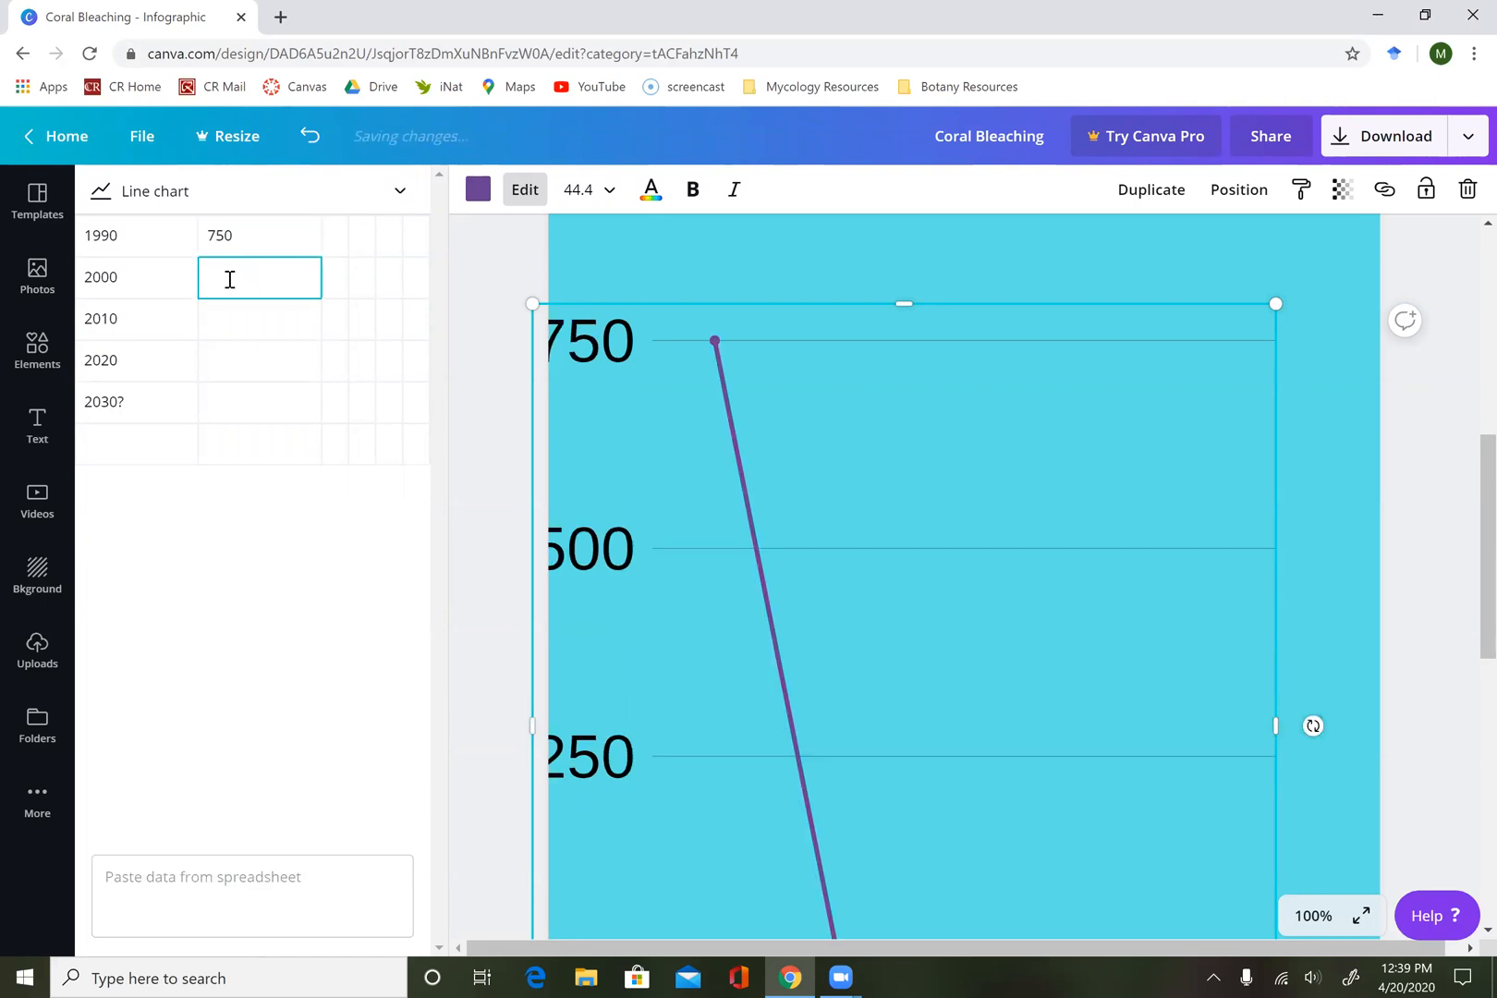
text(500)
click(222, 324)
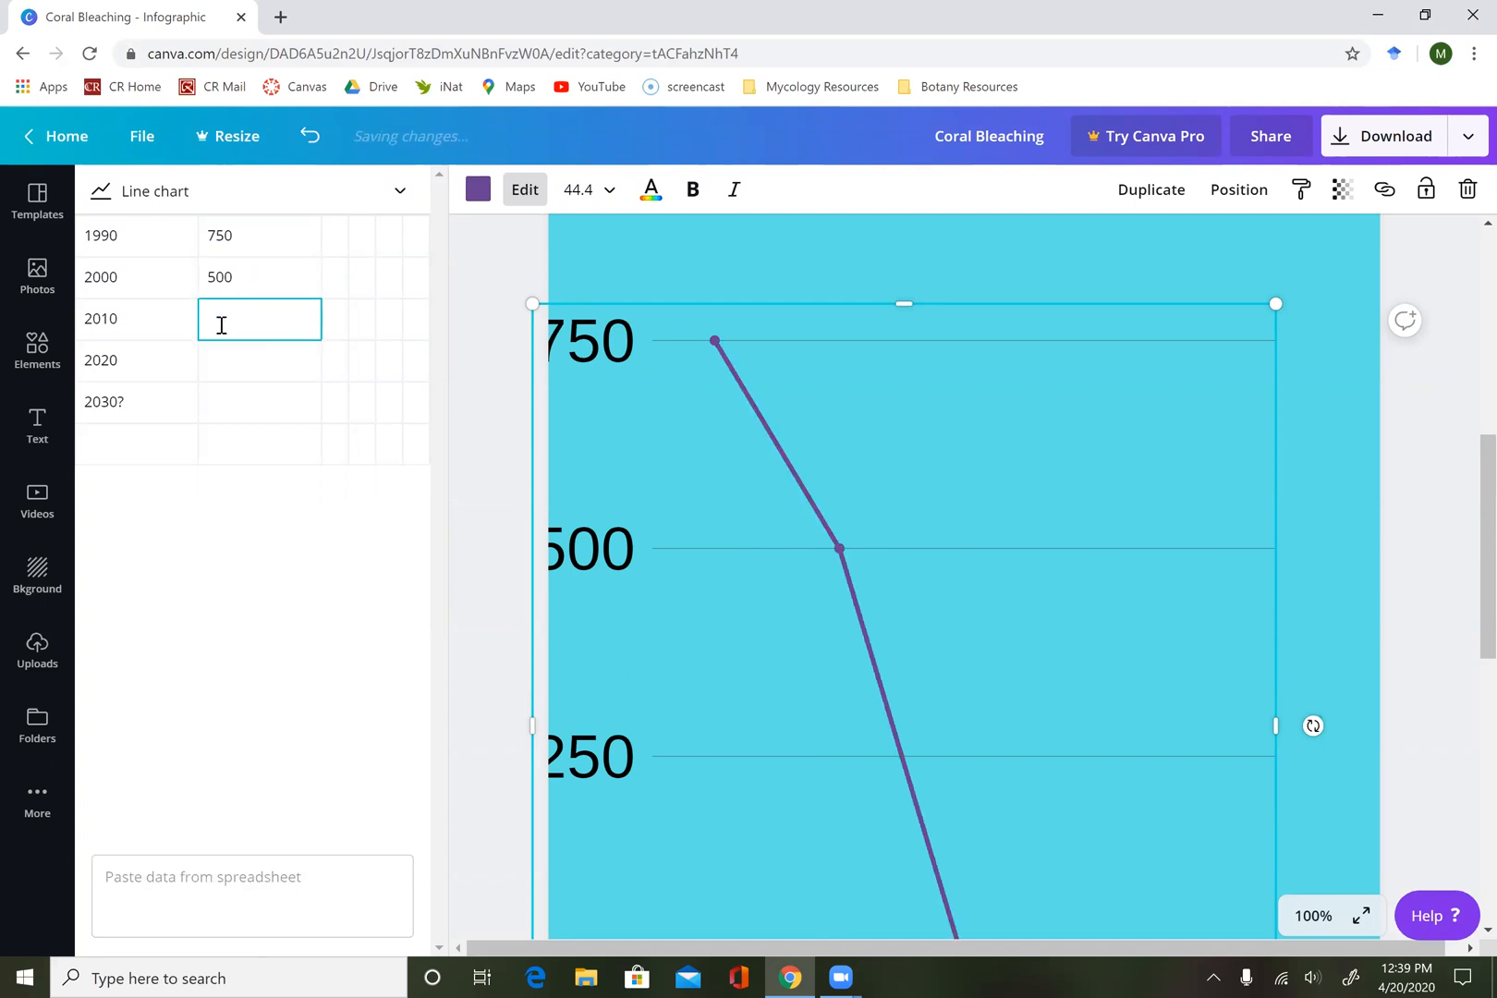
text(550)
click(238, 356)
text(525)
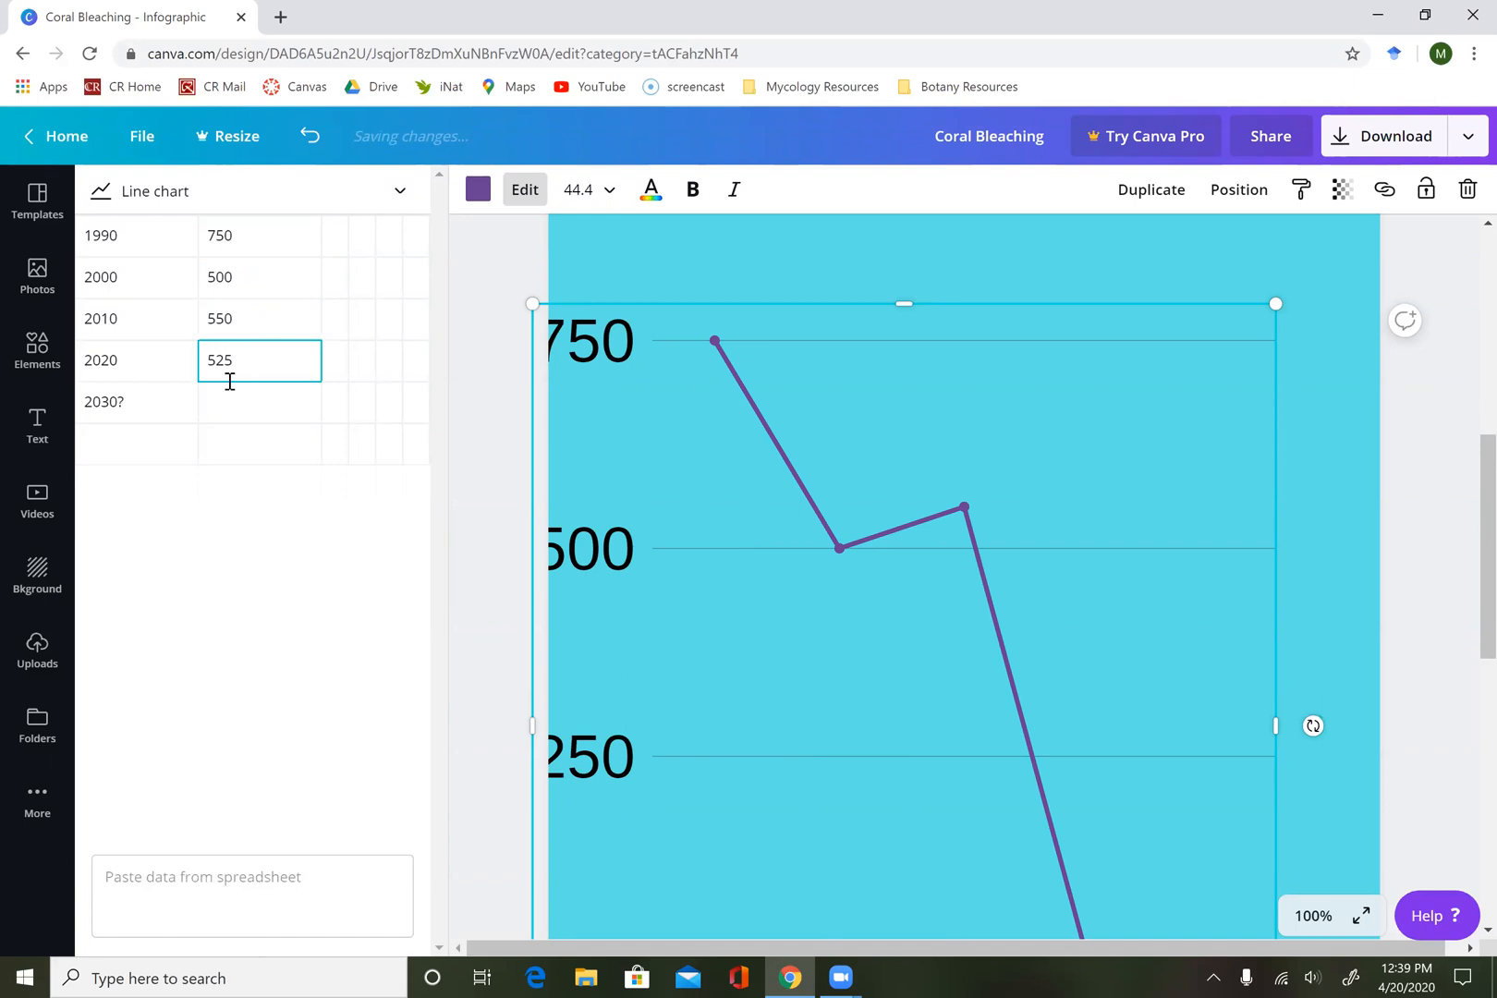
click(227, 405)
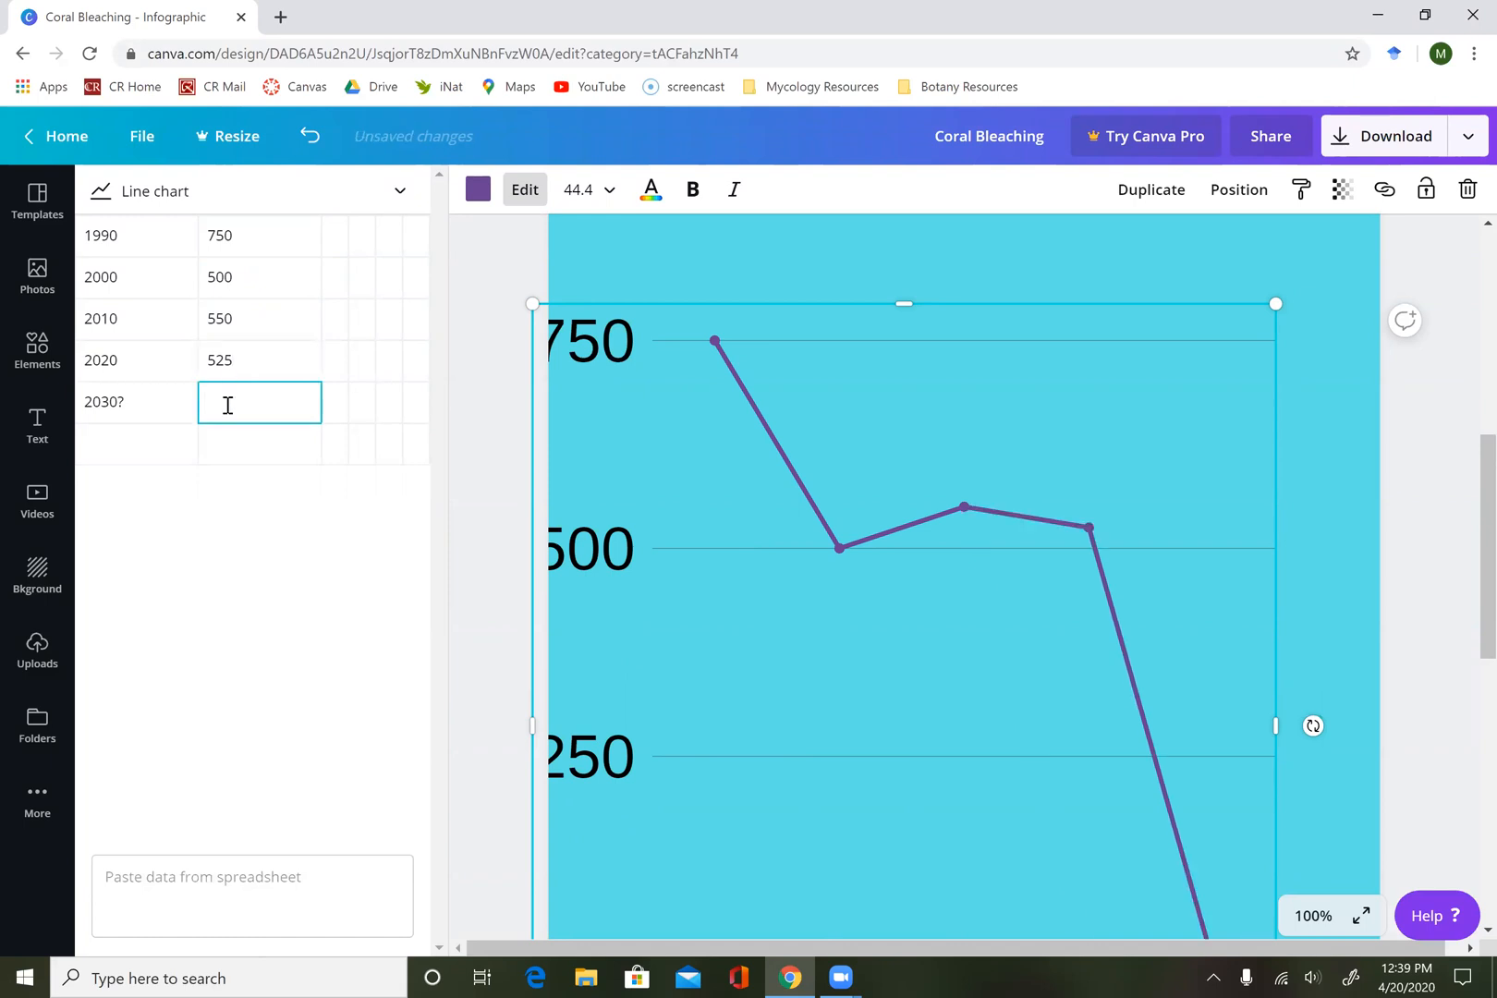
text(500)
click(250, 460)
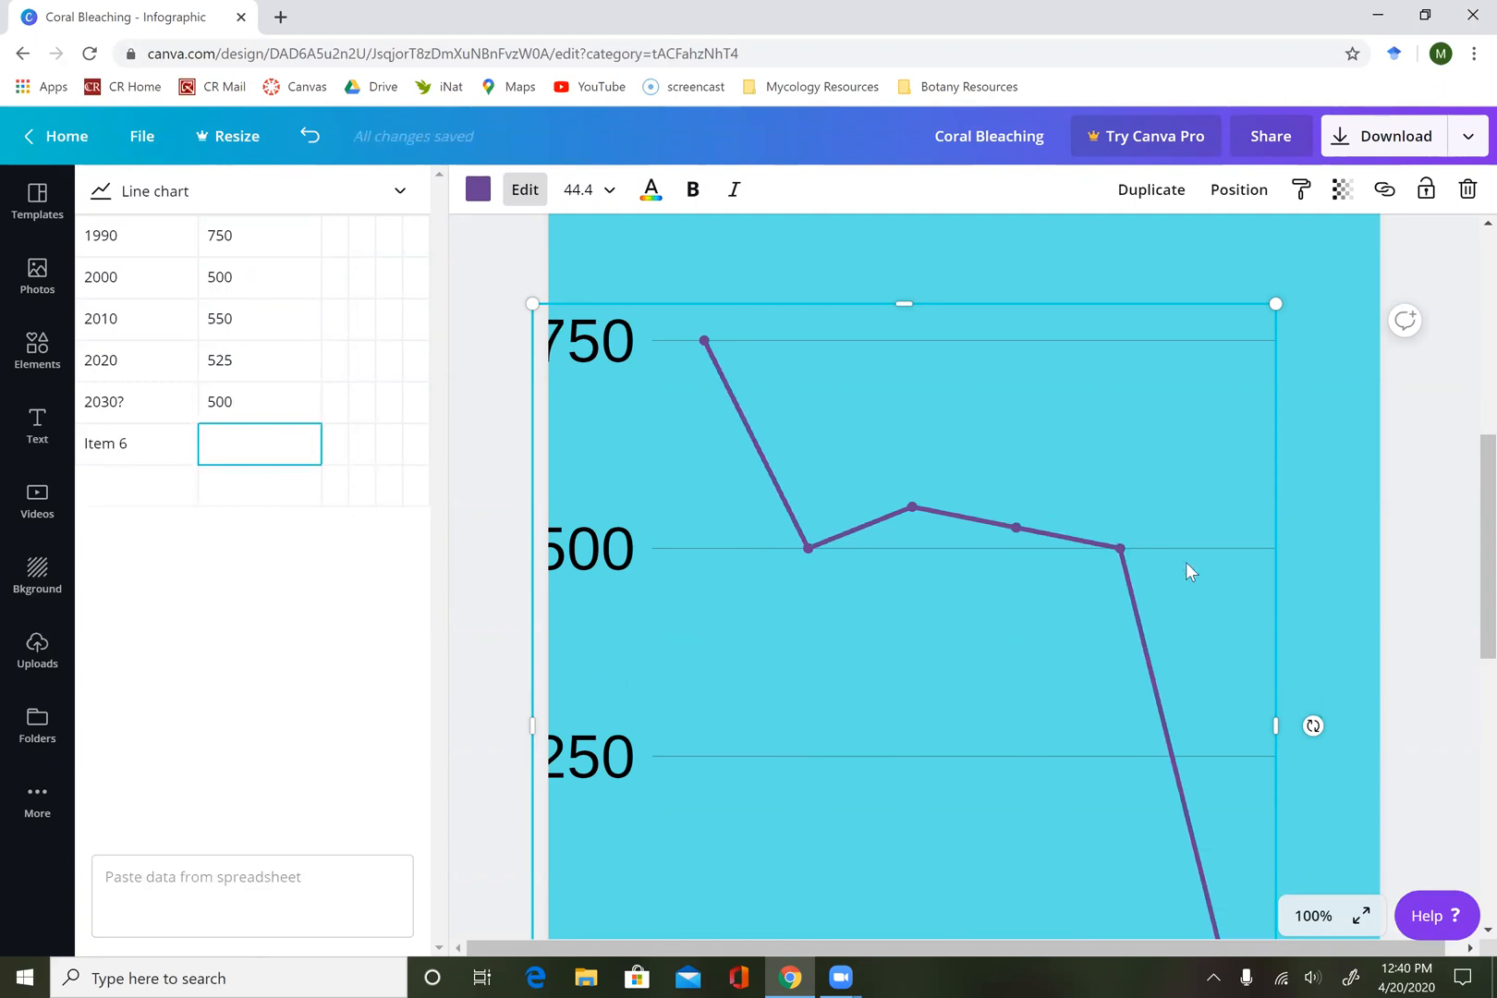
Delete the line chart and insert the purple single-series vertical bar chart in its place.
click(523, 190)
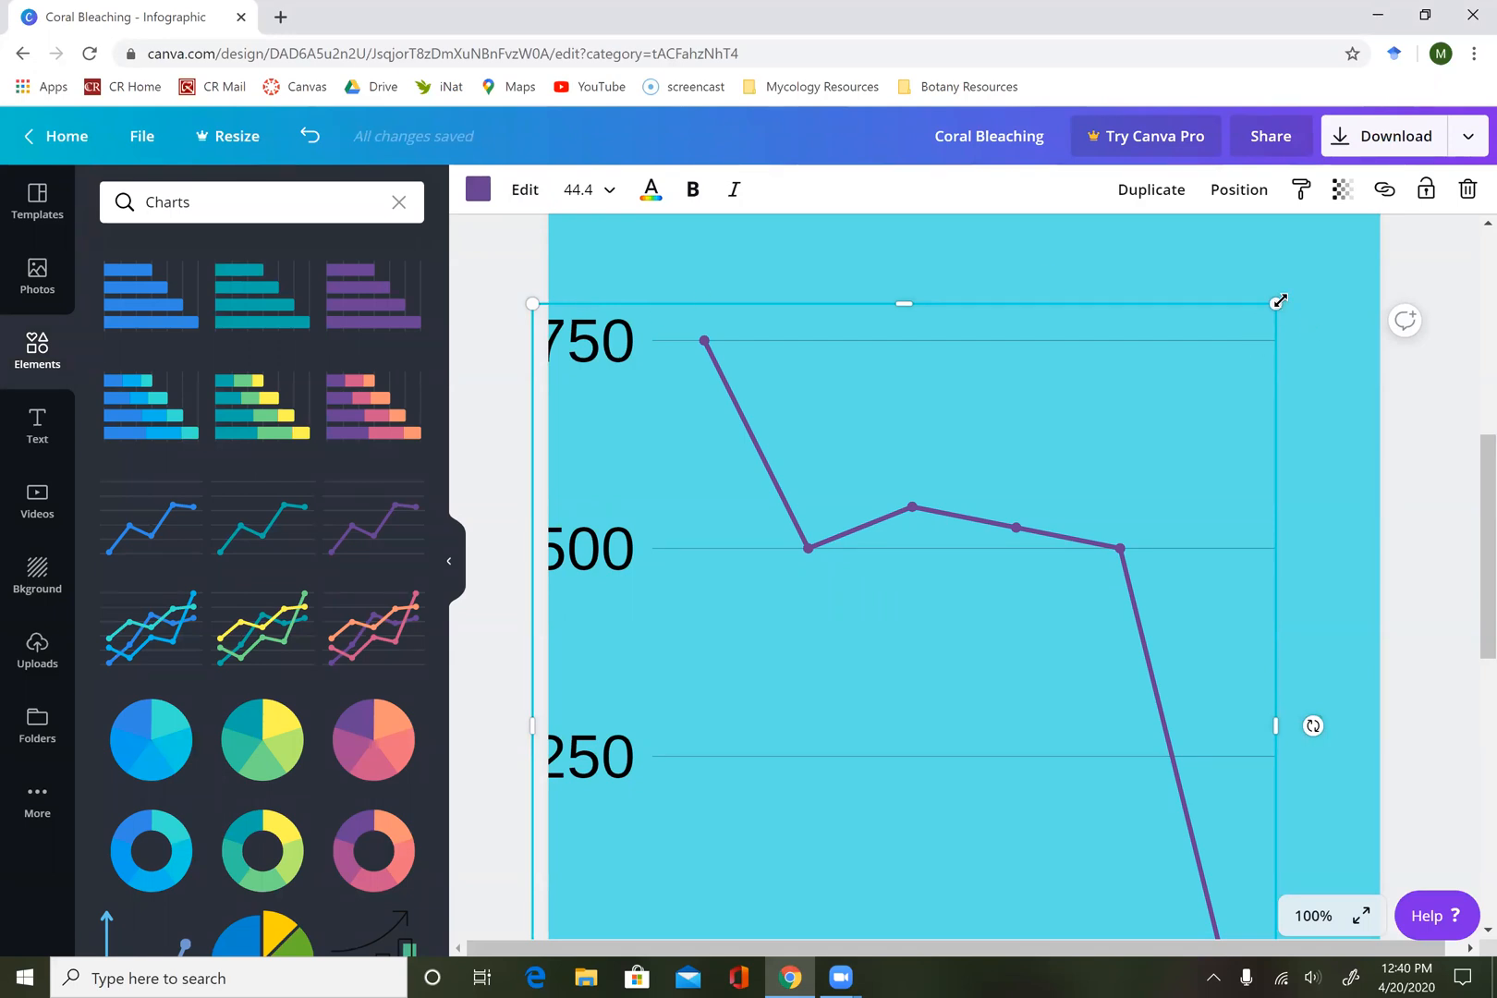
key(Delete)
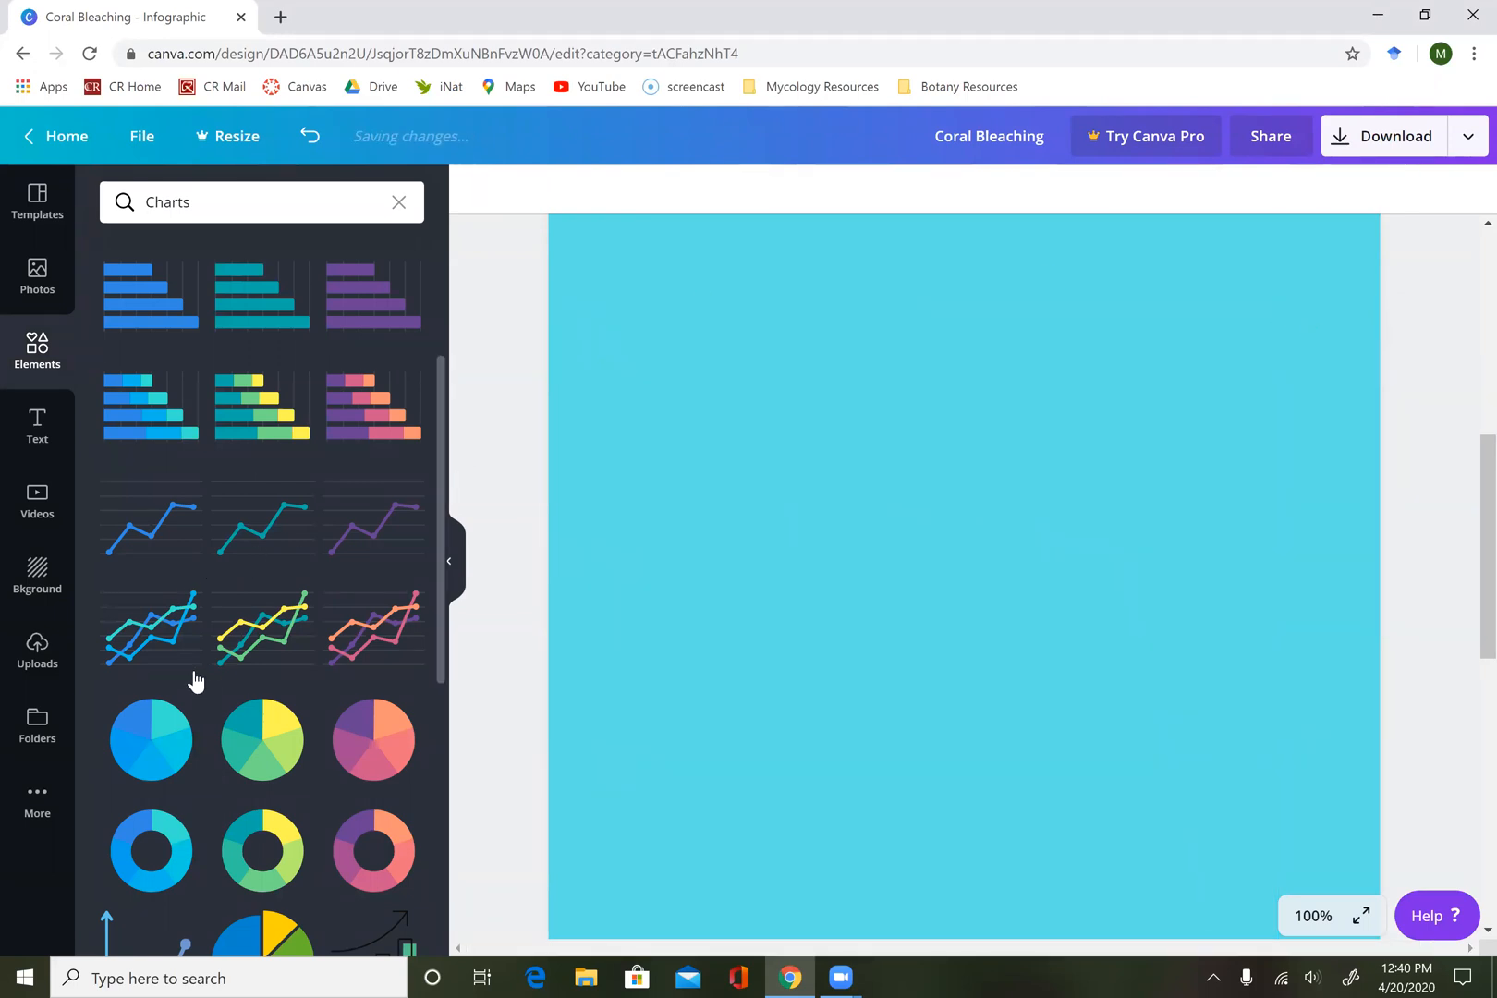
scroll(194, 681, down, 2)
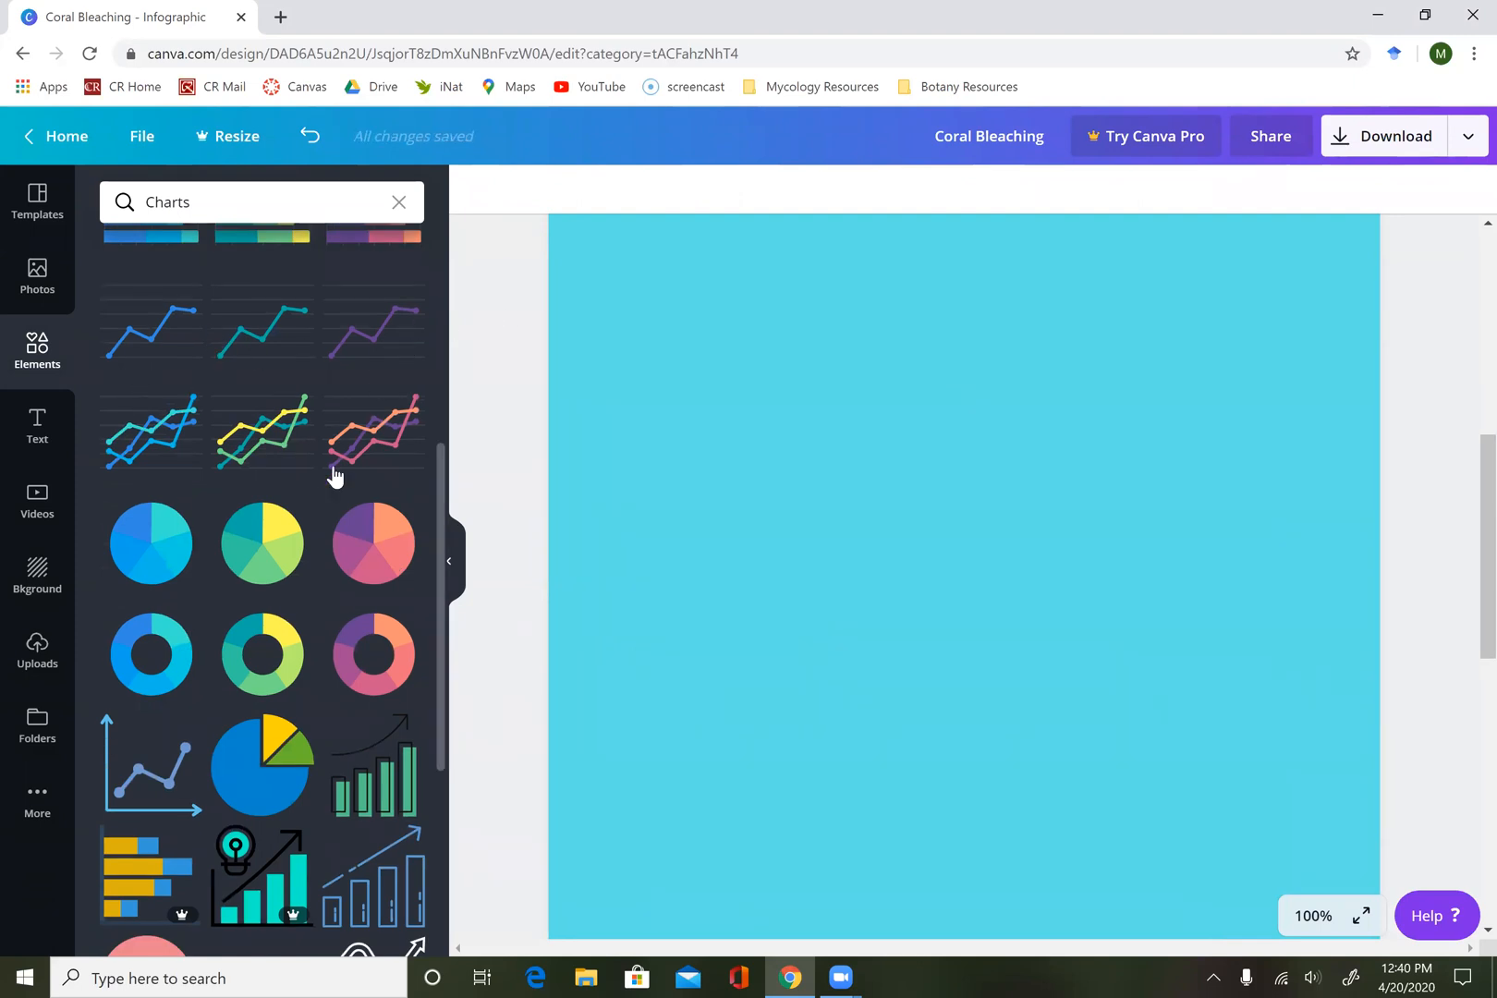
scroll(231, 425, down, 1)
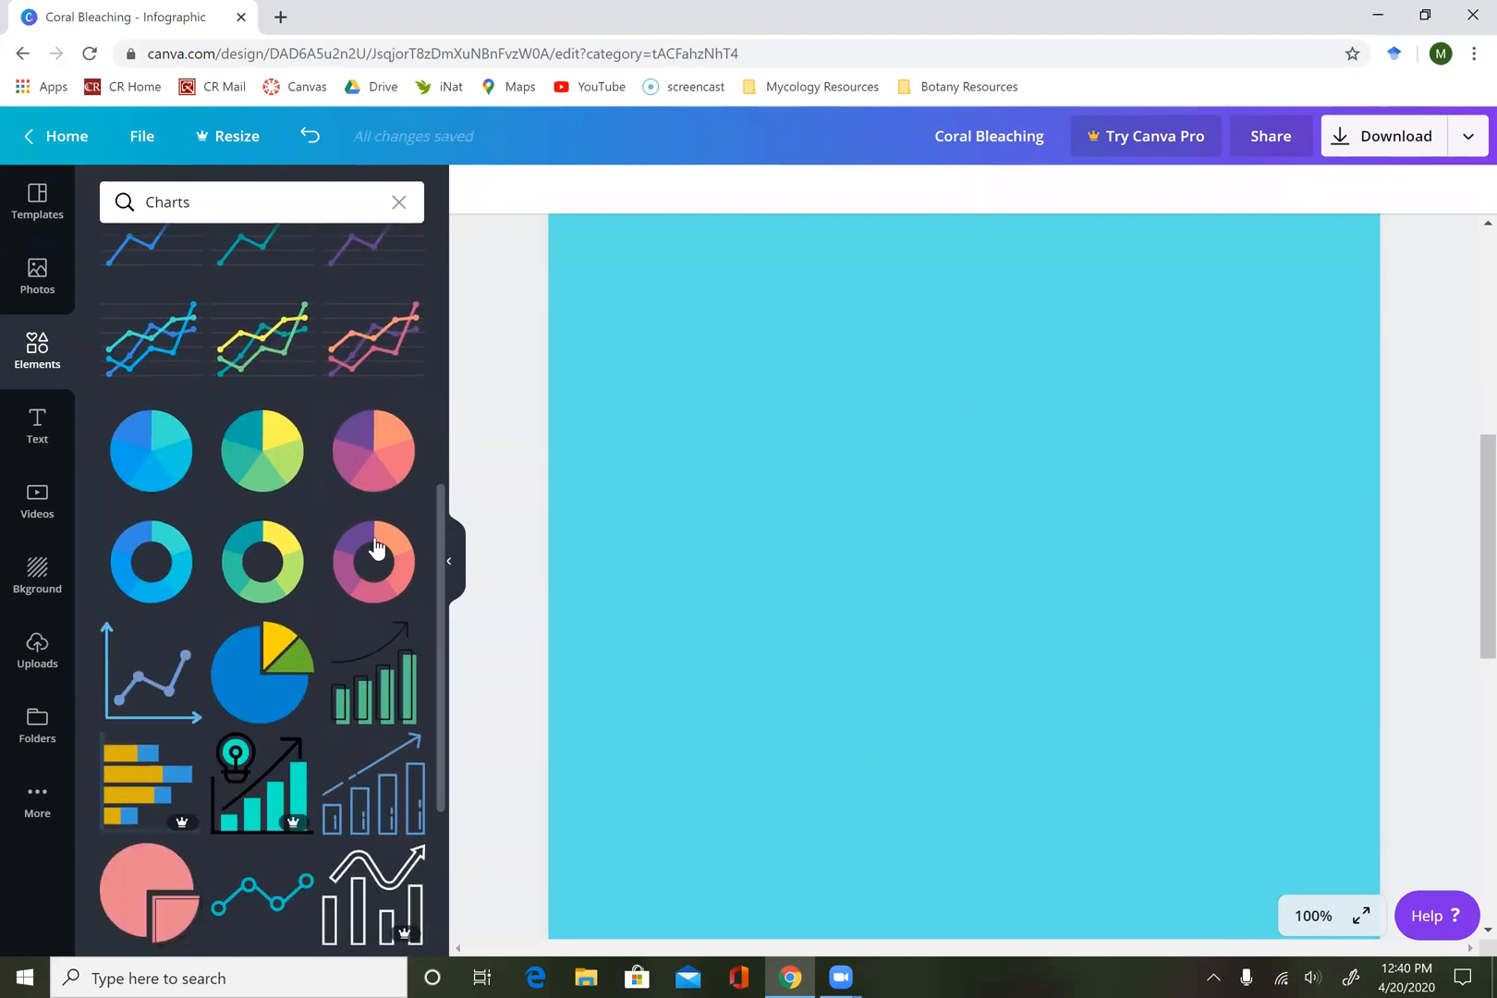
scroll(376, 549, down, 3)
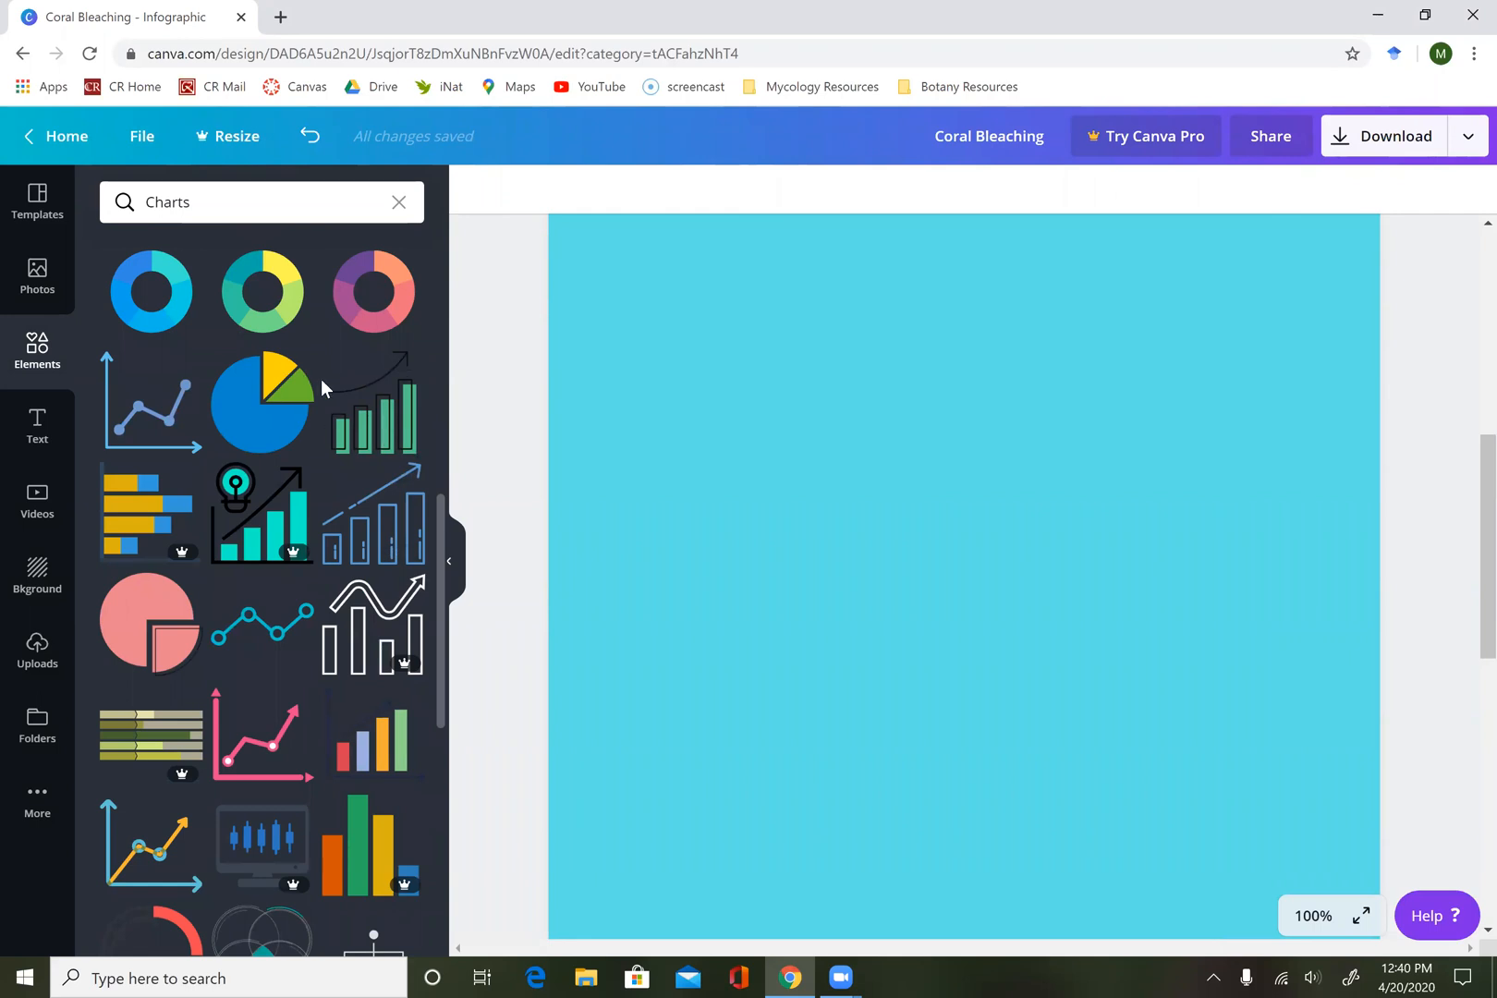
scroll(321, 379, up, 8)
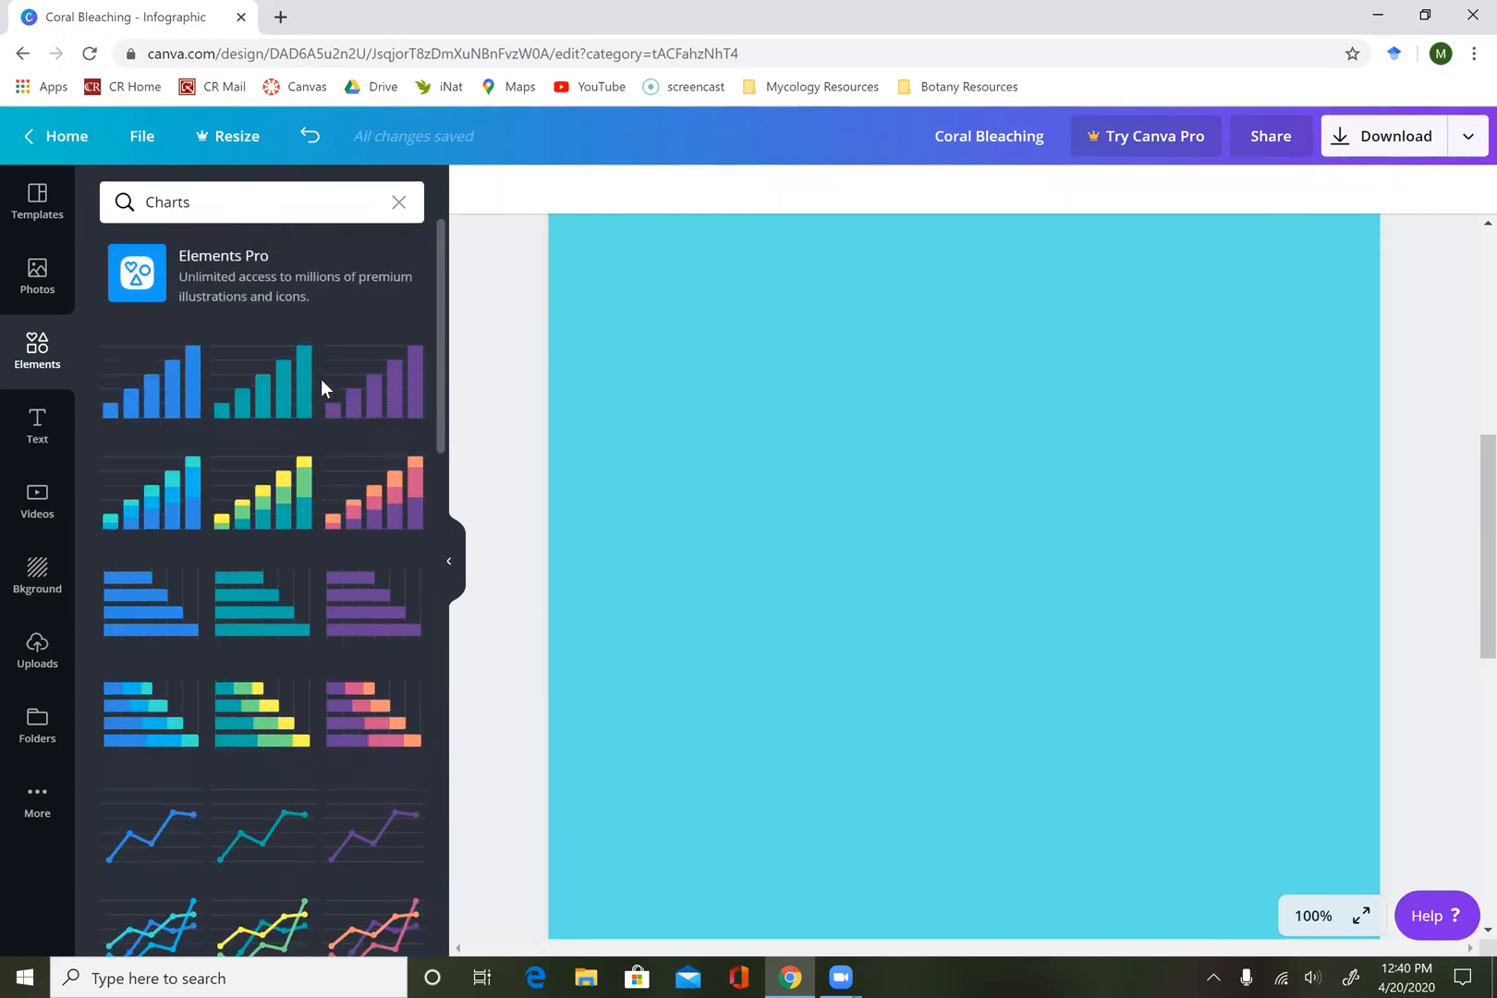
click(408, 401)
Shrink the bar chart to less than half the page width and place it in the page's right half below the introduction text.
drag(1276, 304, 844, 786)
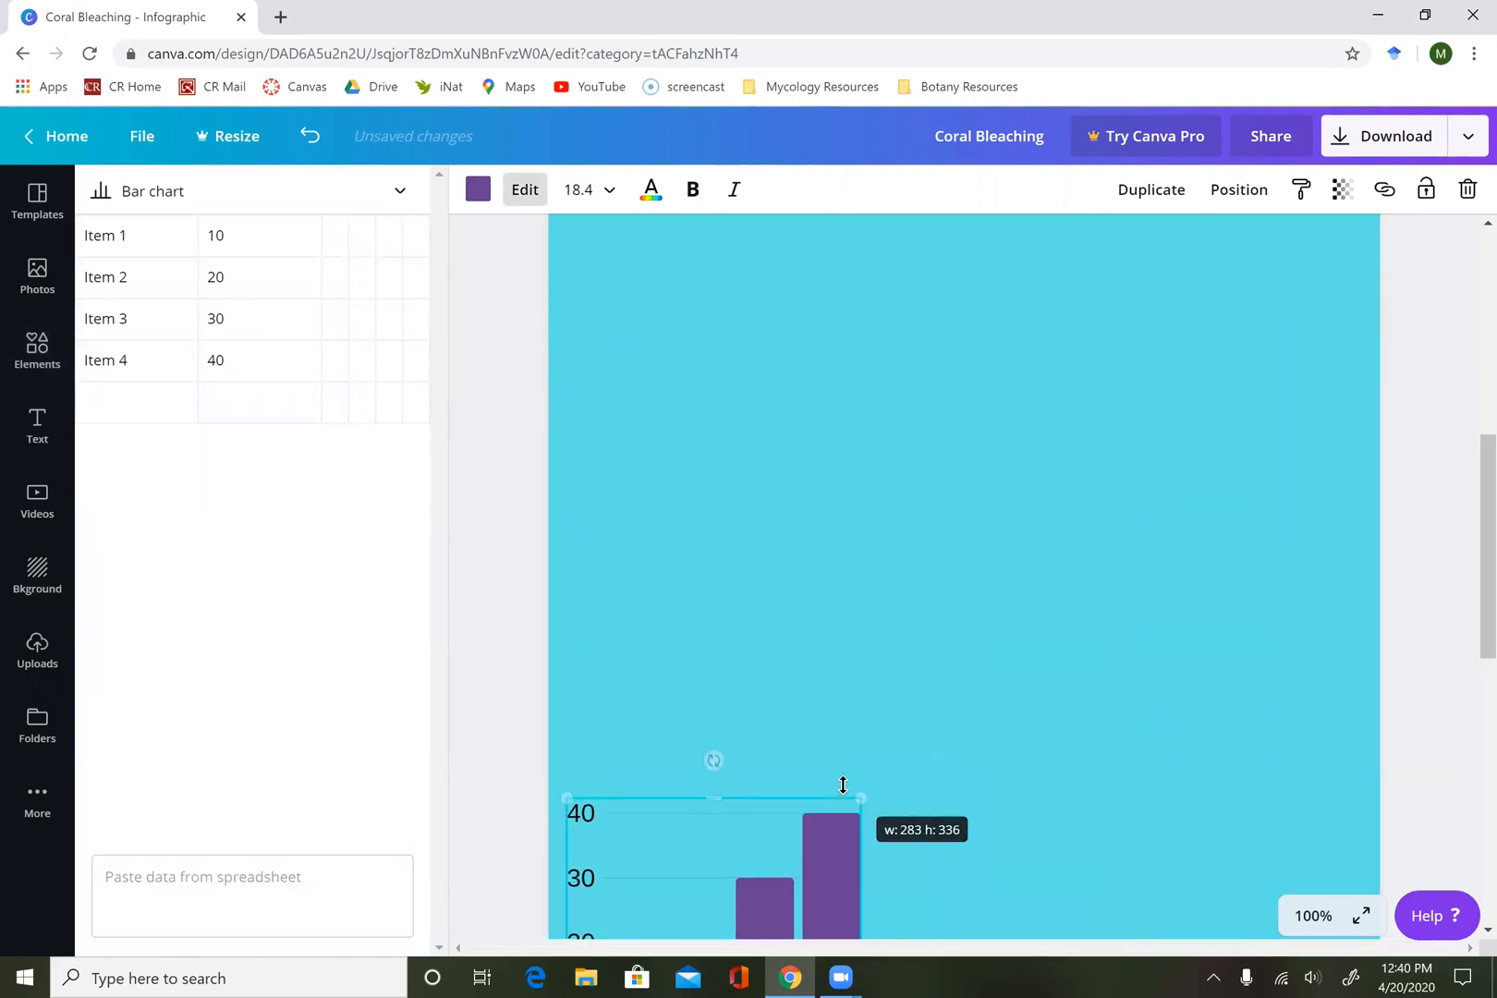
scroll(844, 786, down, 2)
drag(767, 735, 803, 336)
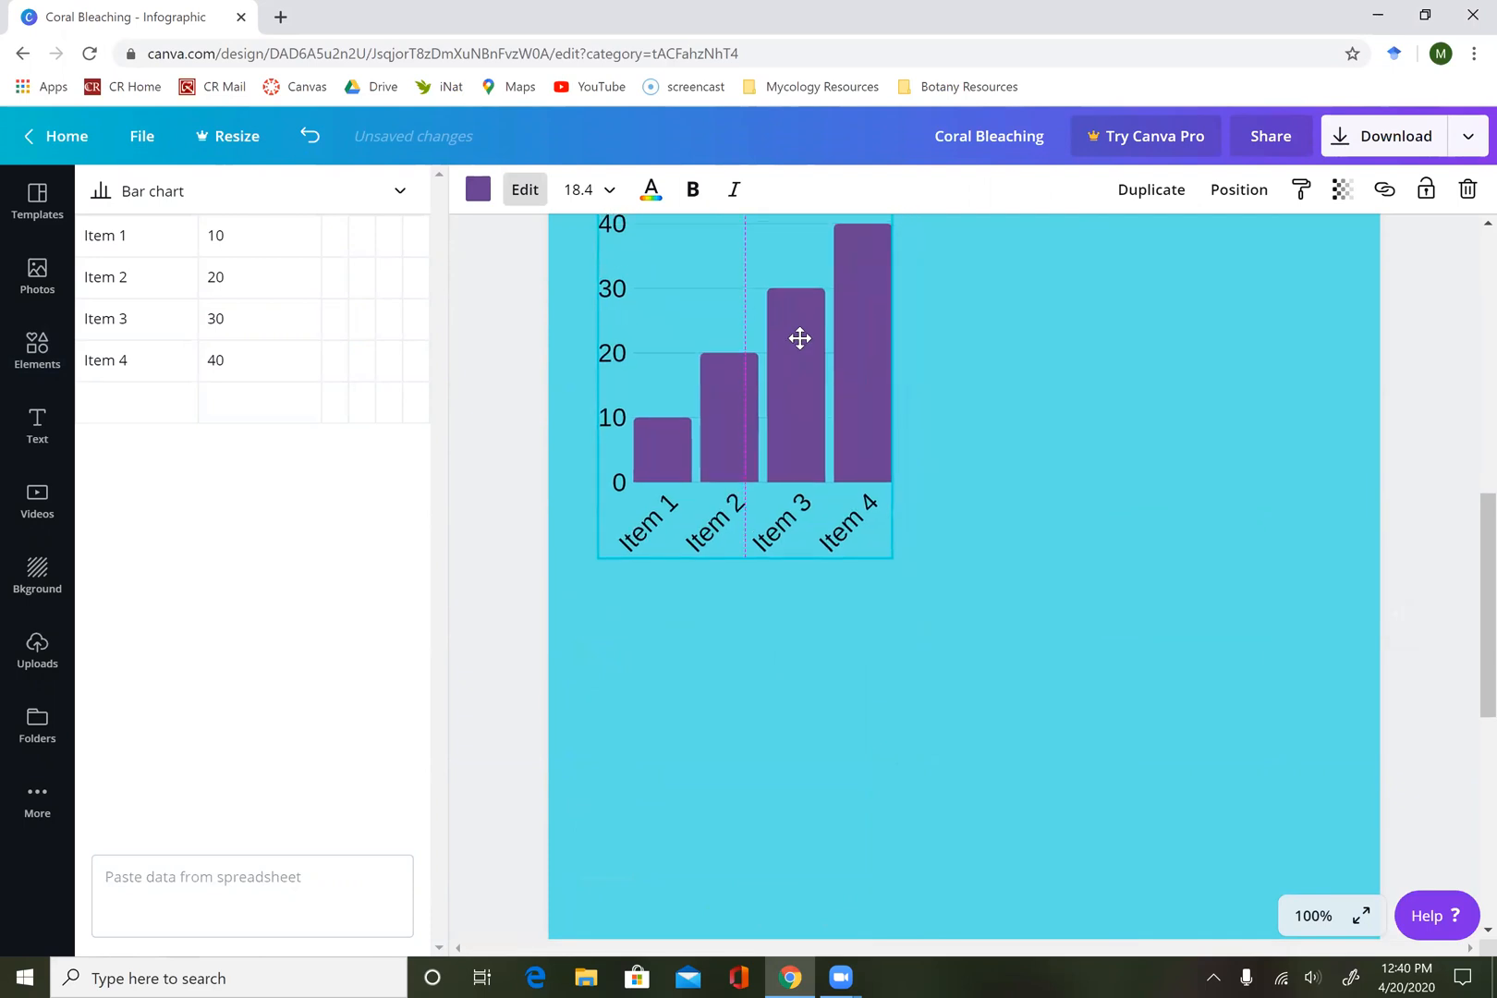
scroll(800, 338, up, 5)
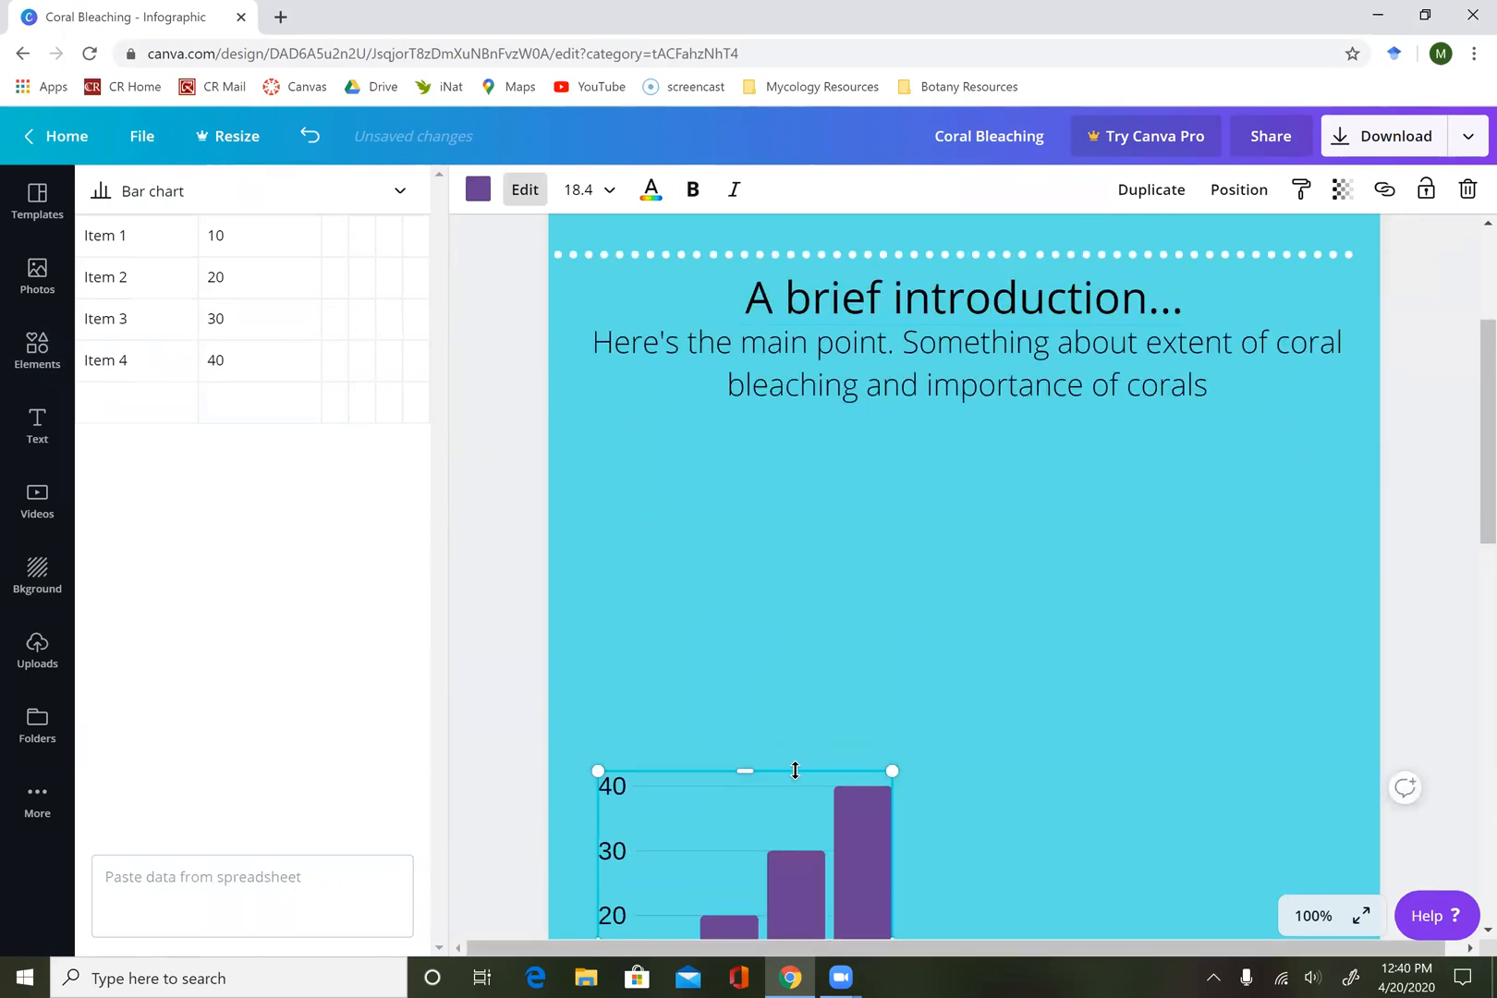
drag(781, 885, 1219, 726)
scroll(1021, 795, down, 3)
drag(1036, 743, 944, 815)
scroll(805, 617, up, 3)
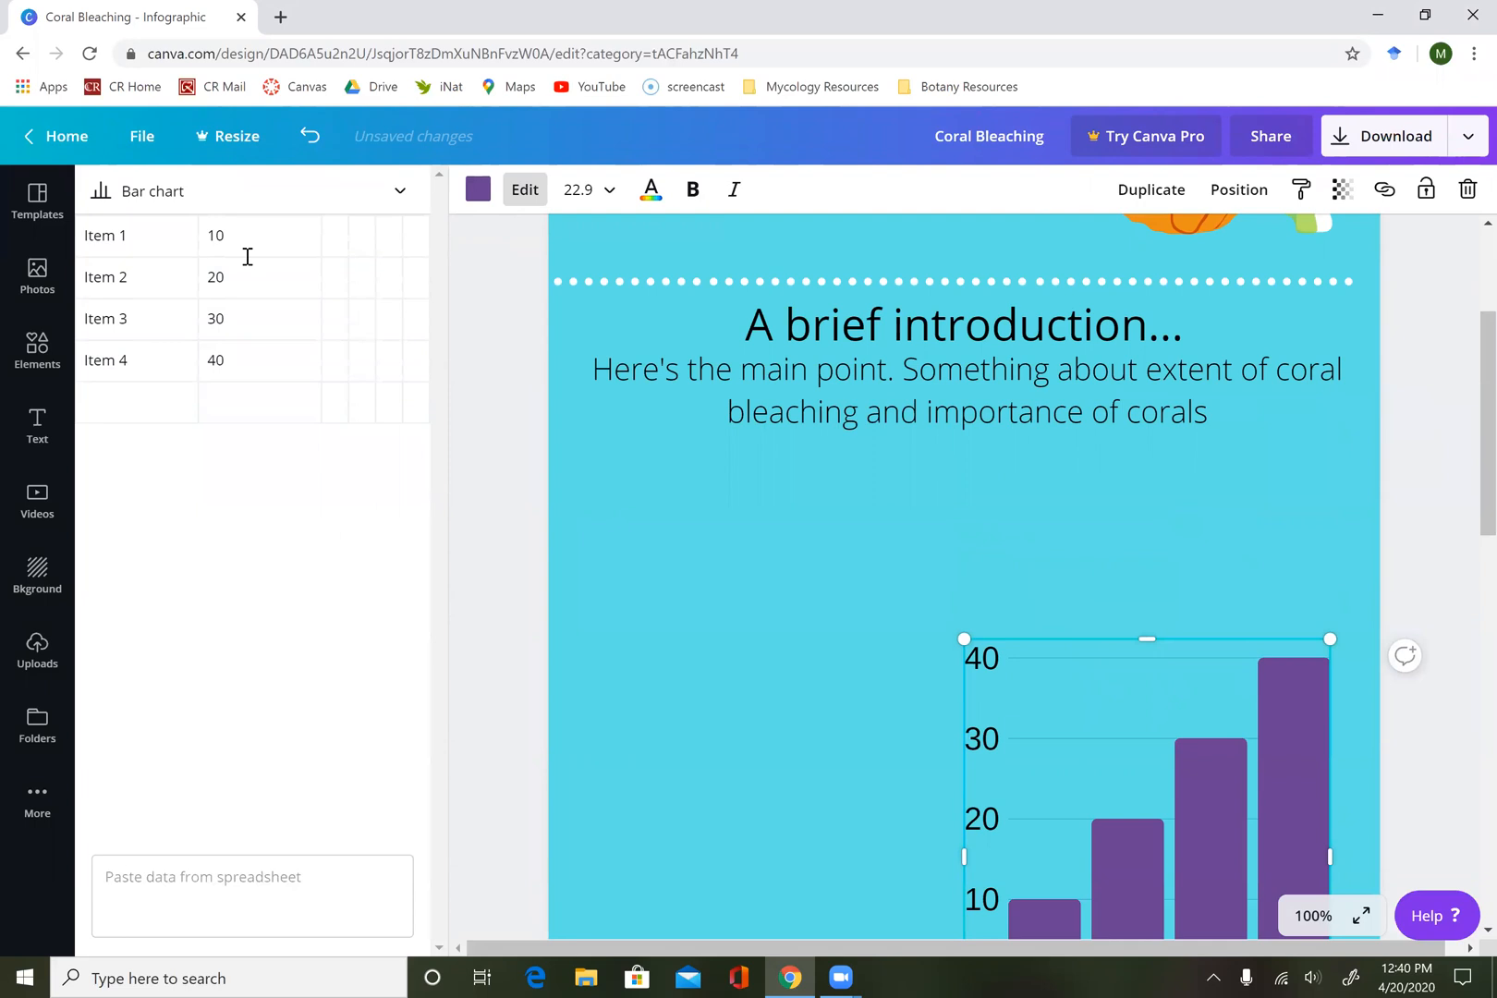
Add a subheading to the page that reads "Changes in Reef Area".
click(35, 416)
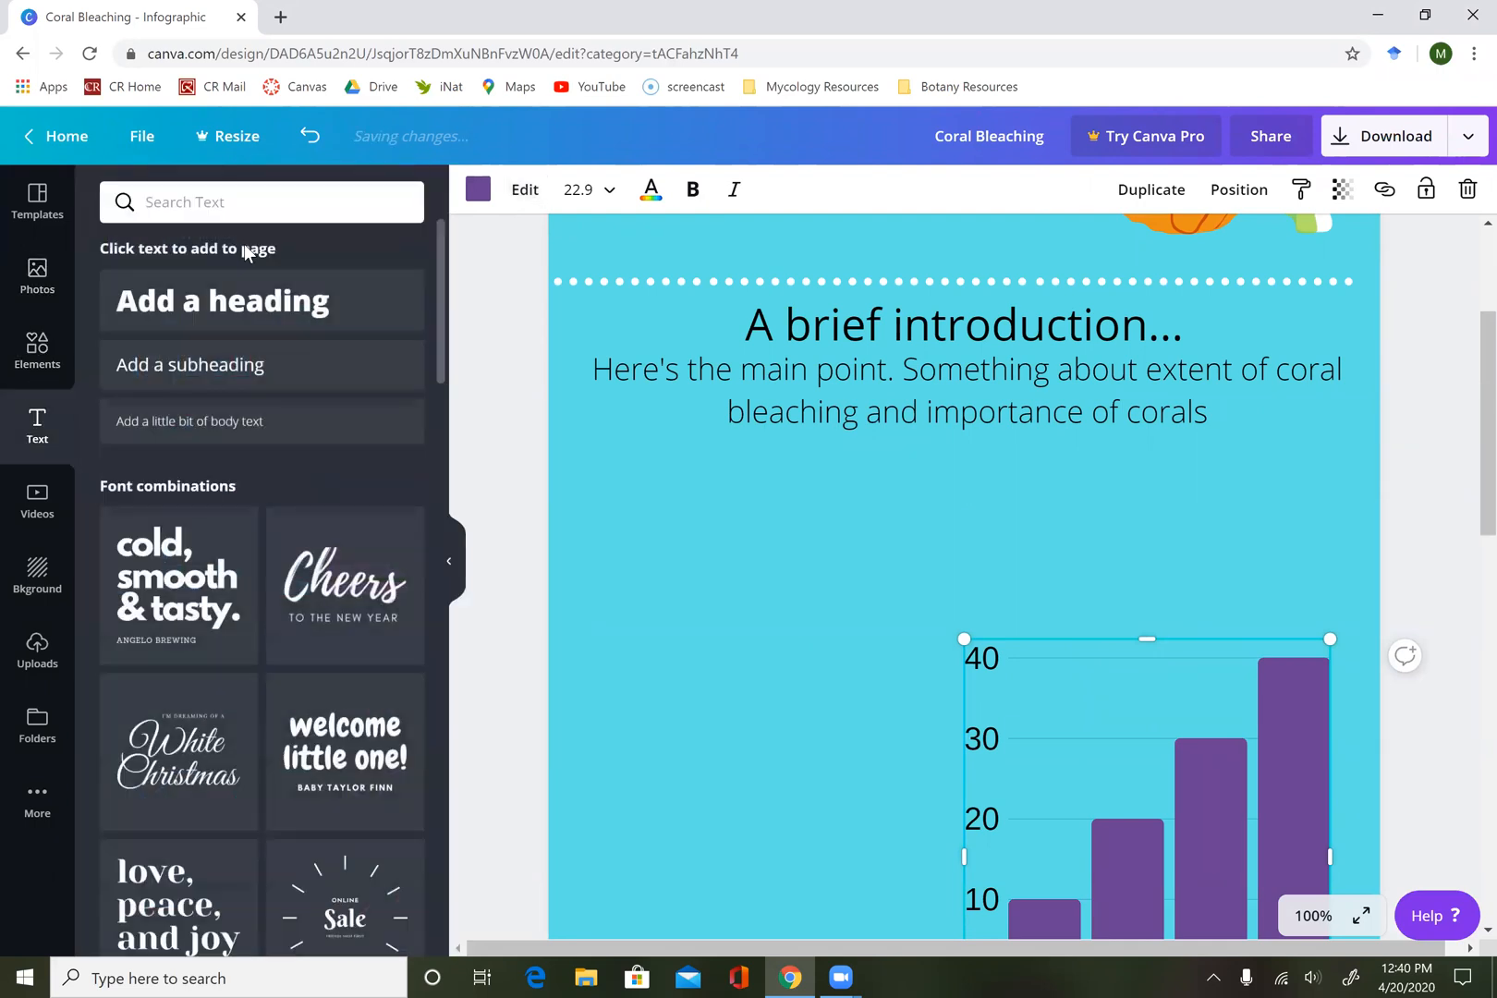
click(234, 364)
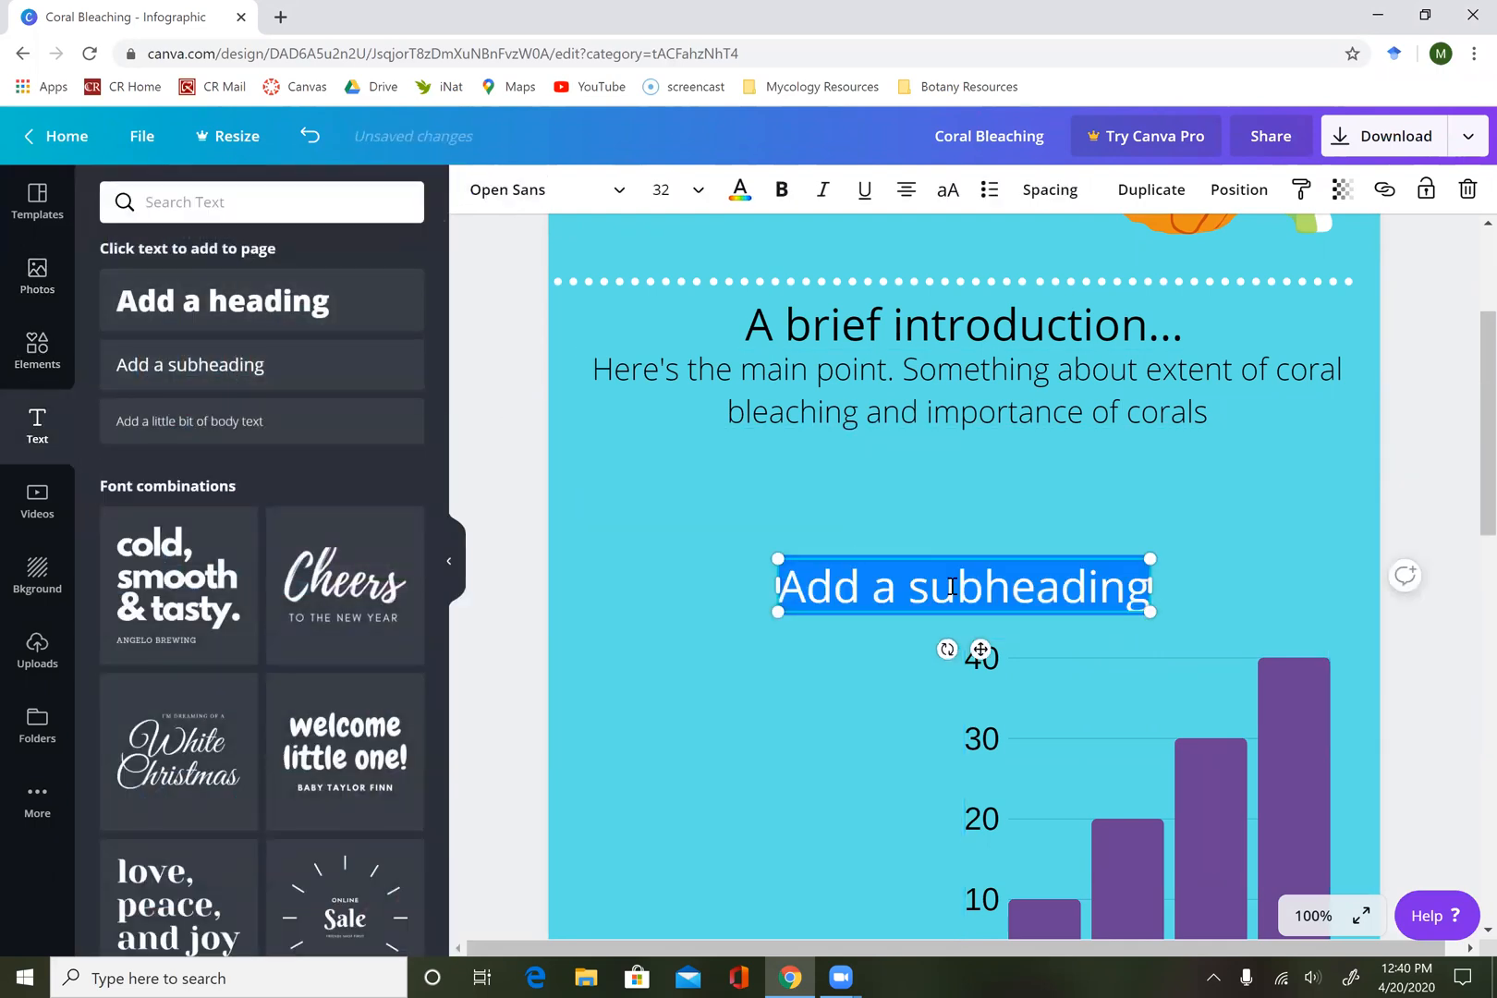
text(Changes )
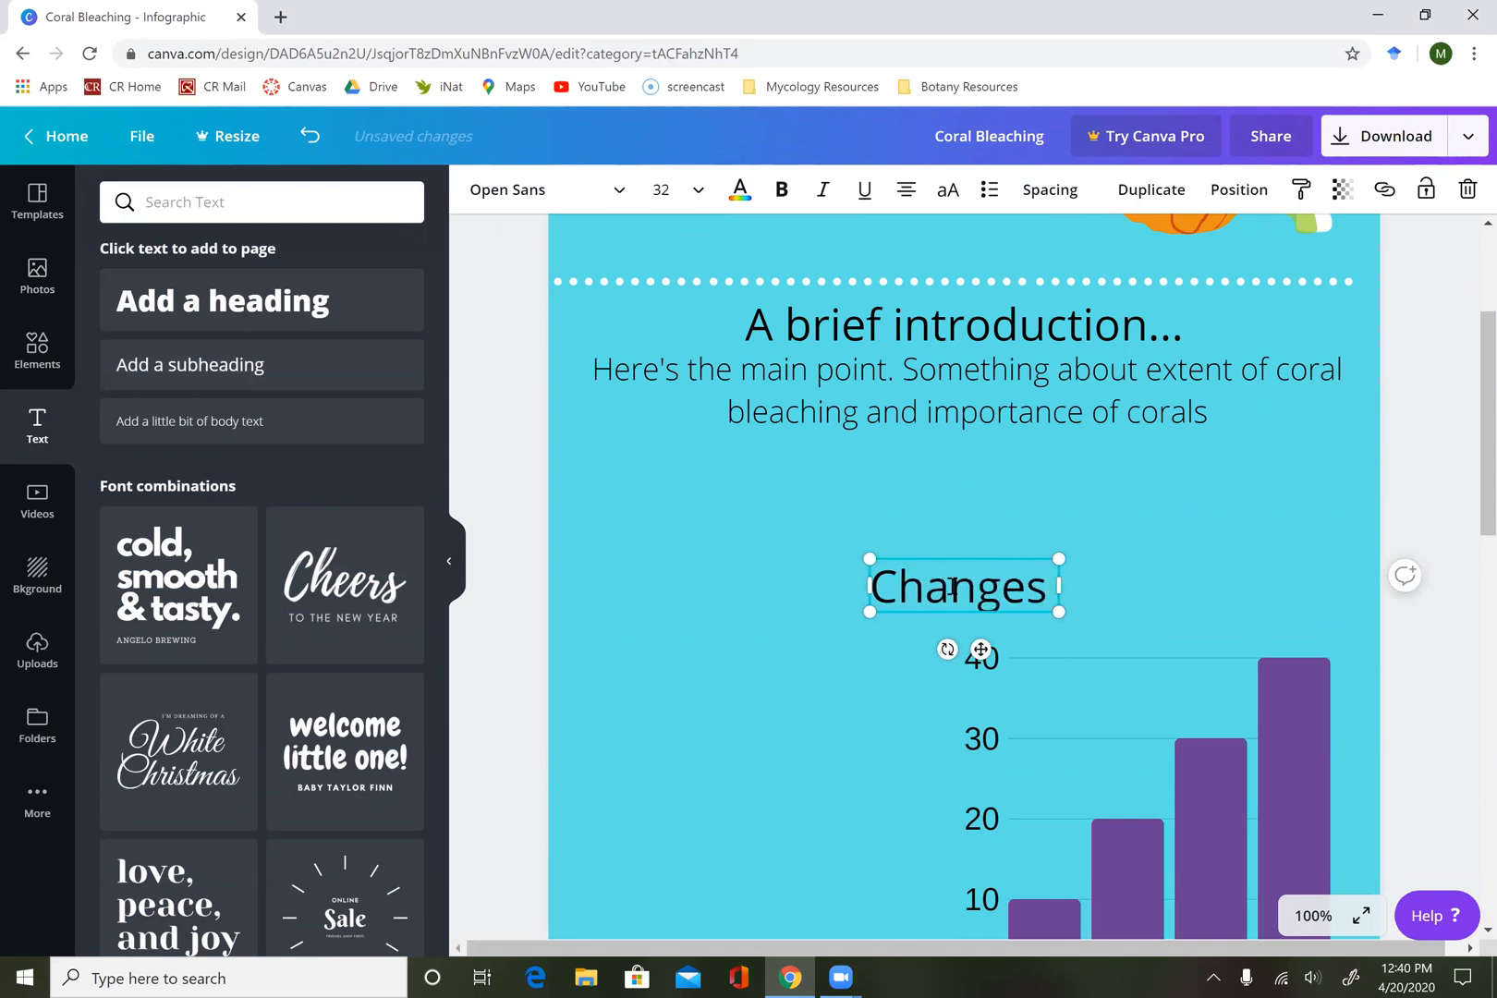
text(in Ree)
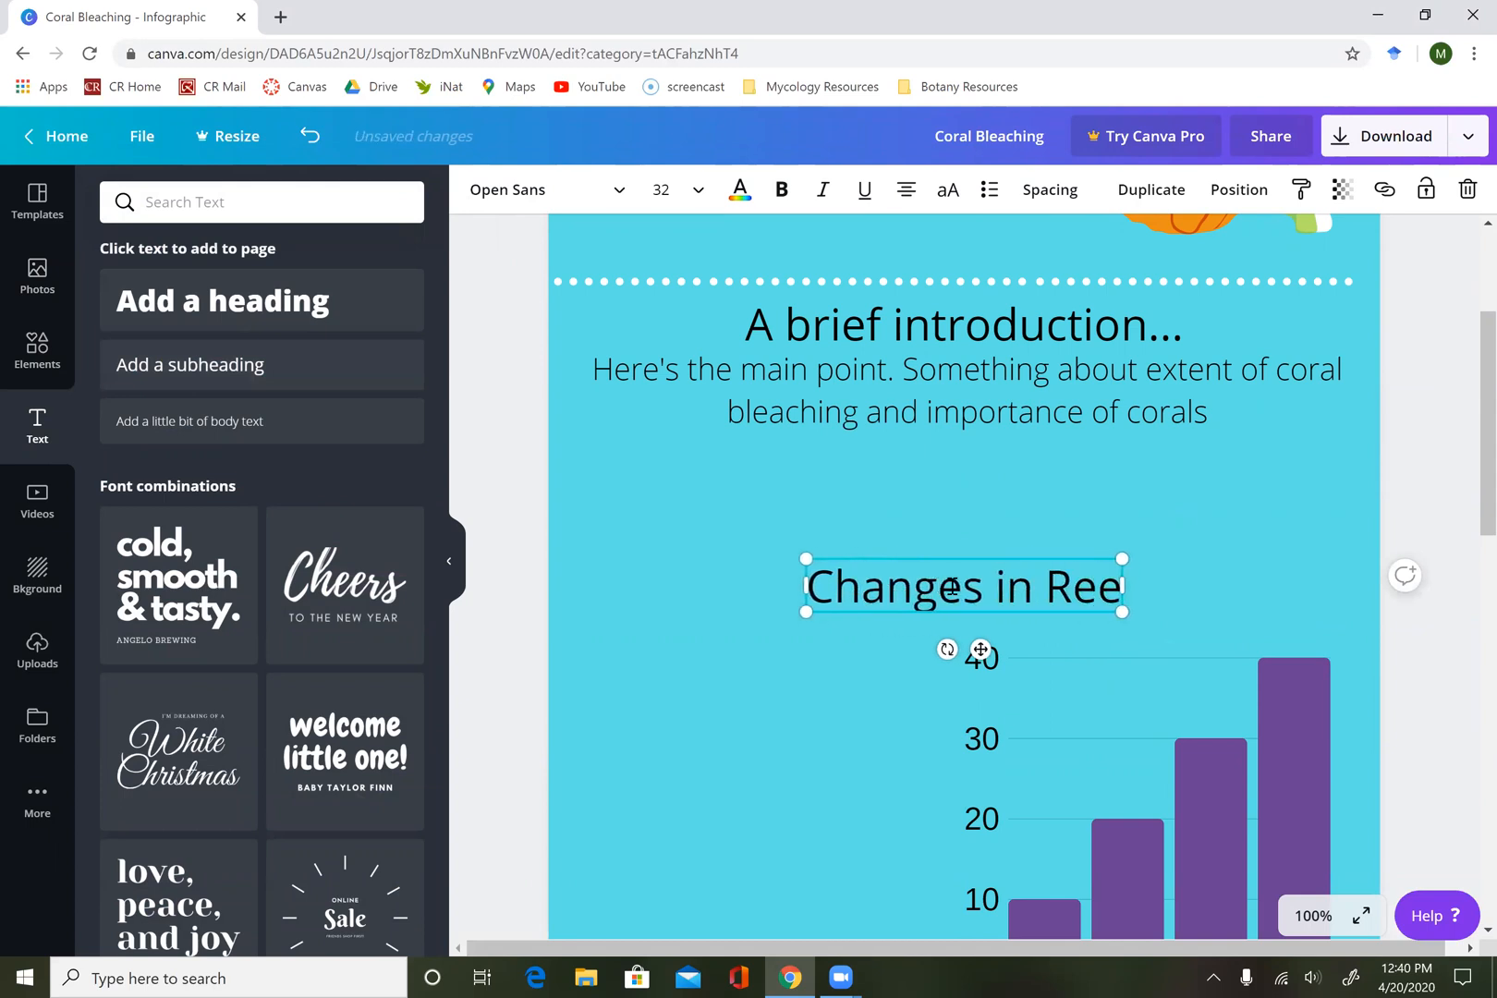
text(f Area)
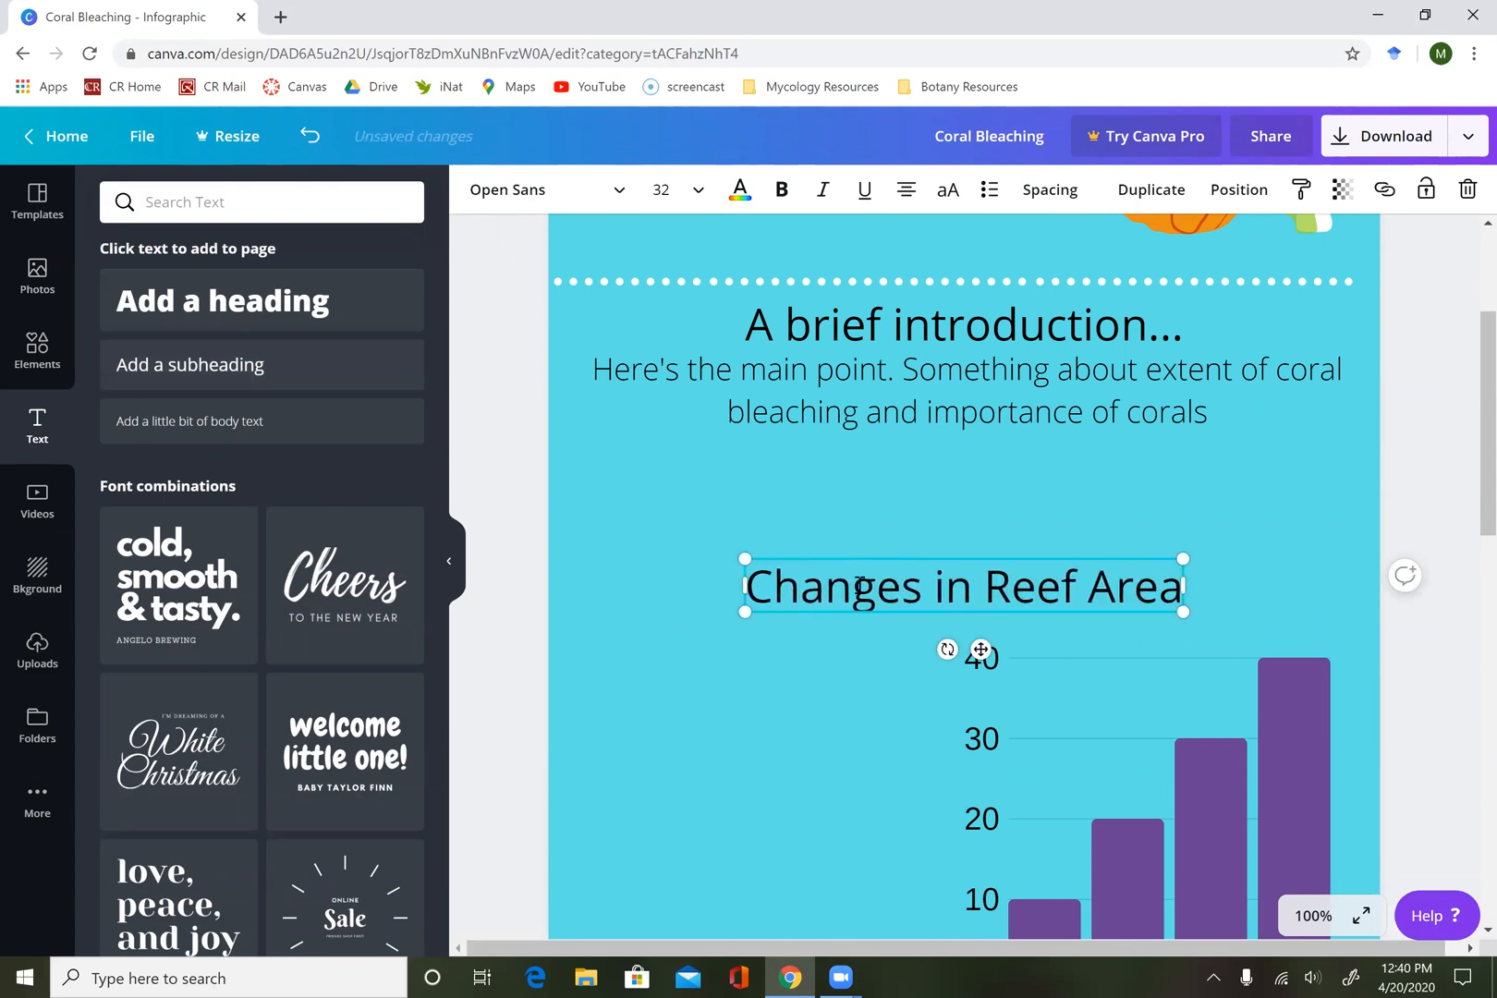
Scale the subheading down to about size 24.6 and insert the word "Bleached" before "Reef Area".
double_click(808, 601)
click(808, 602)
drag(744, 610, 847, 583)
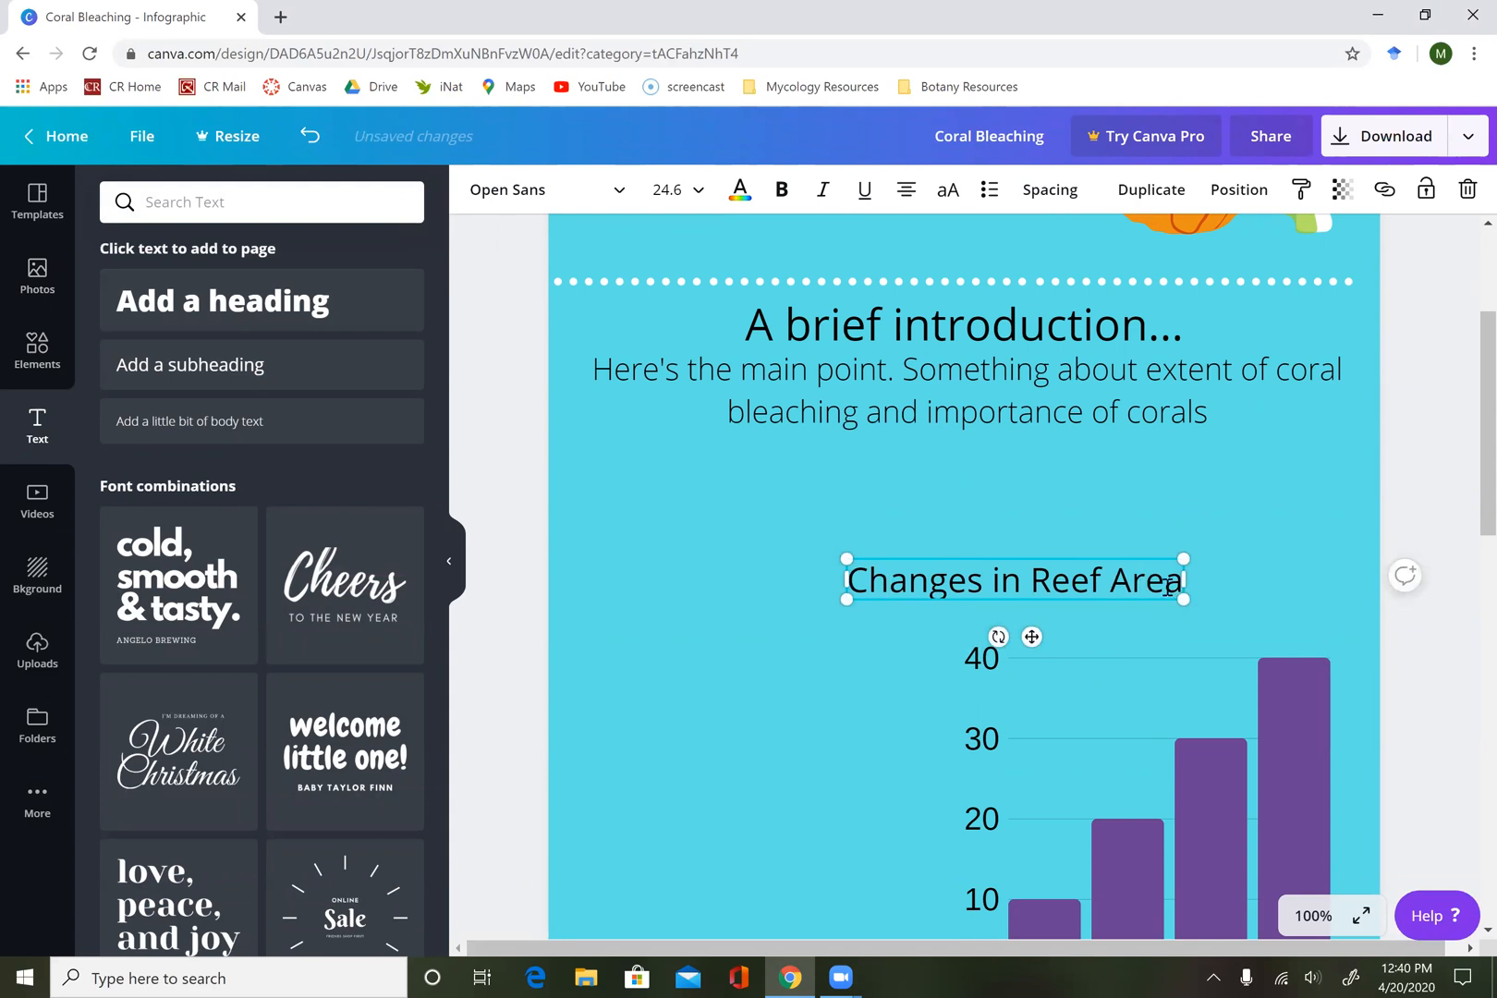
click(1032, 581)
text(Bleached)
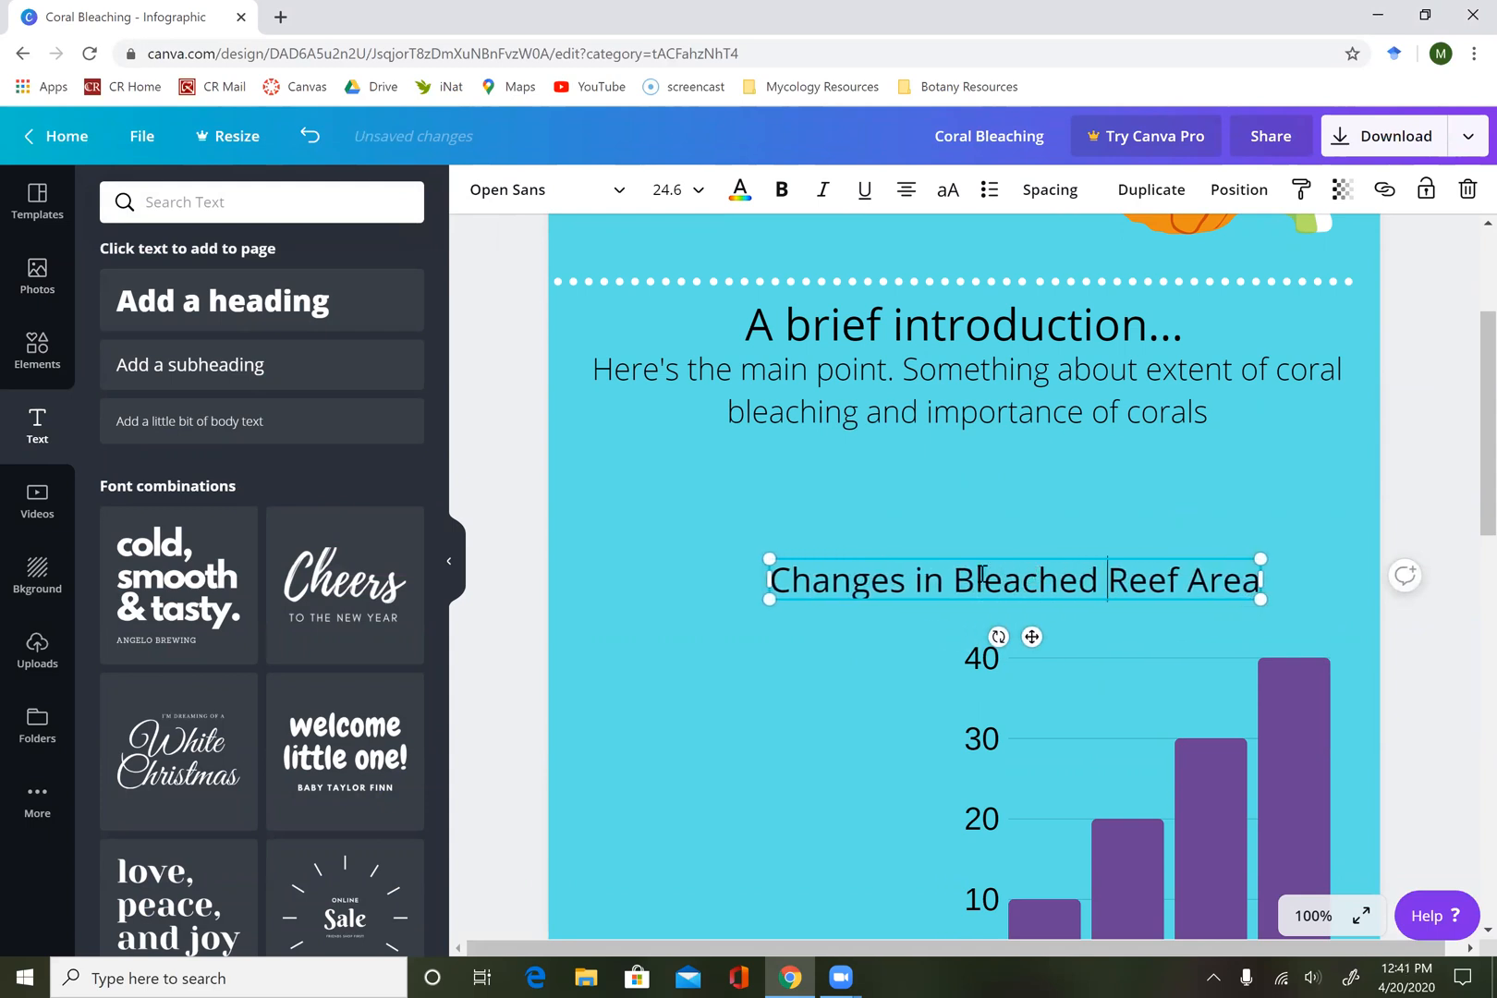
Scale the chart title down to about size 16.4 and position it directly above the bar chart.
drag(770, 599, 932, 632)
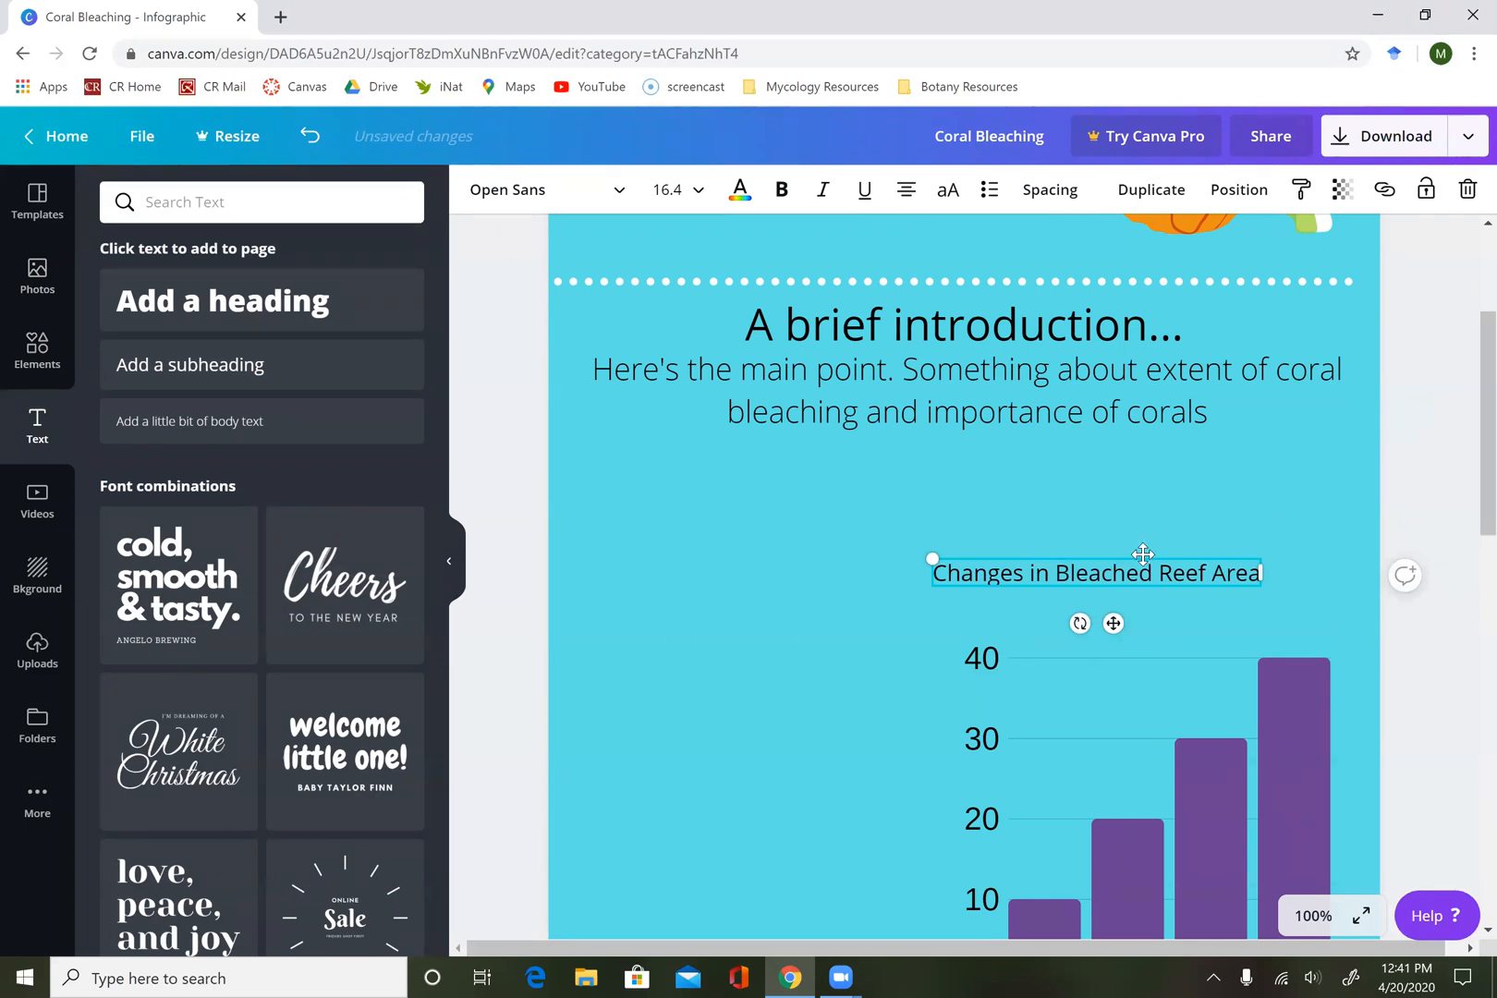
drag(1126, 566, 1188, 597)
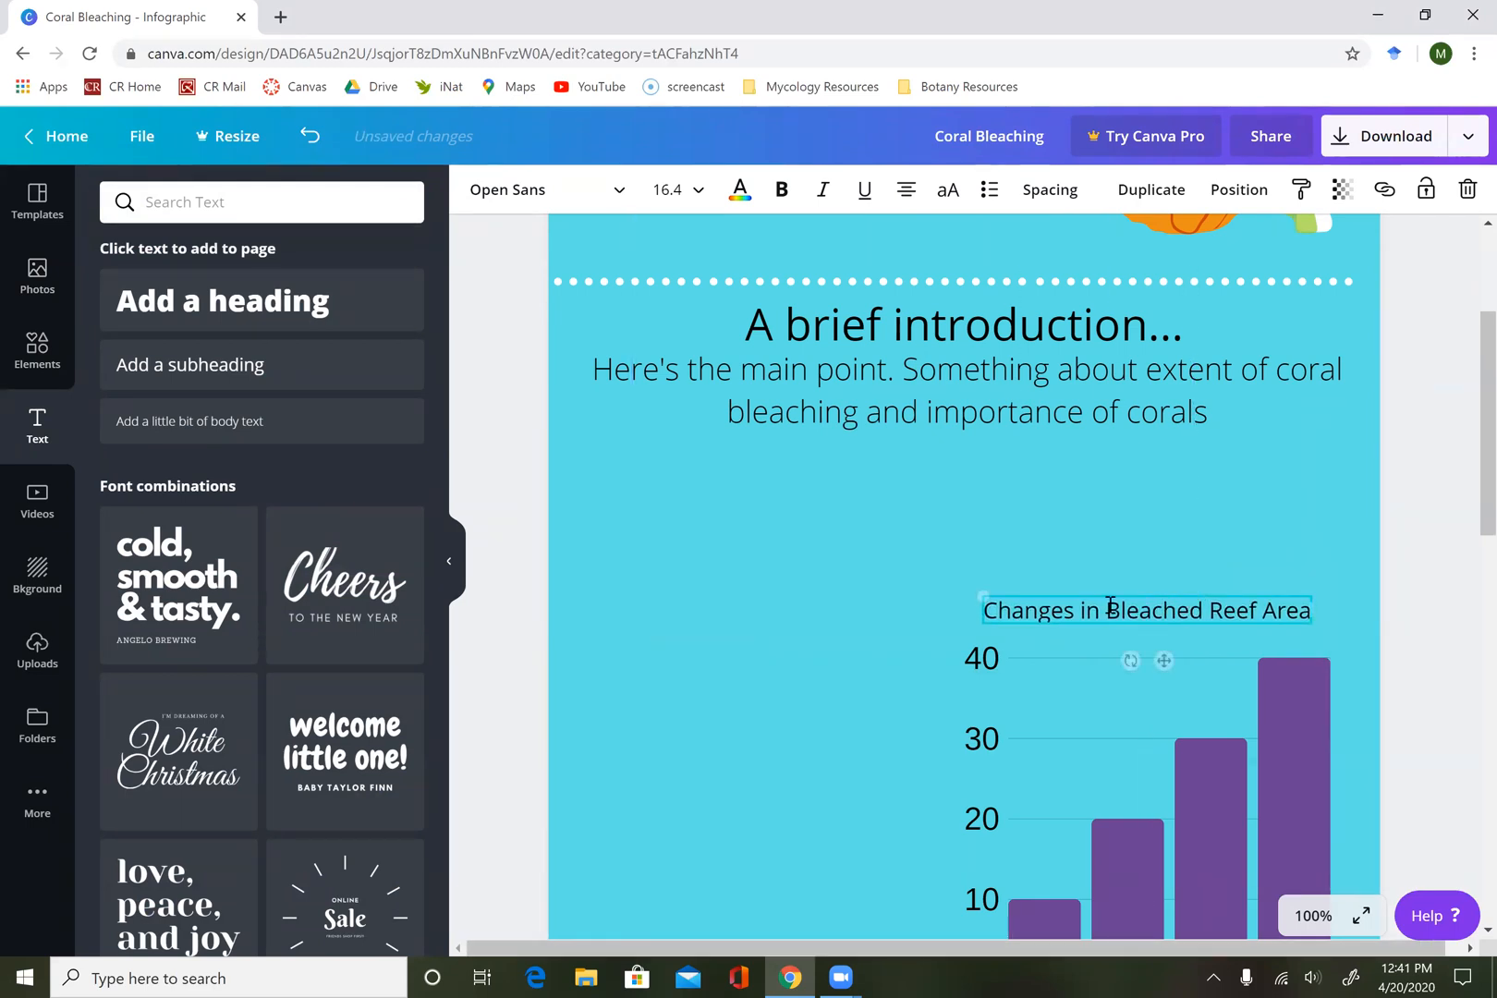
click(757, 717)
Add a heading that reads "50%" and place it in the blank area to the upper left of the bar chart.
scroll(757, 718, down, 2)
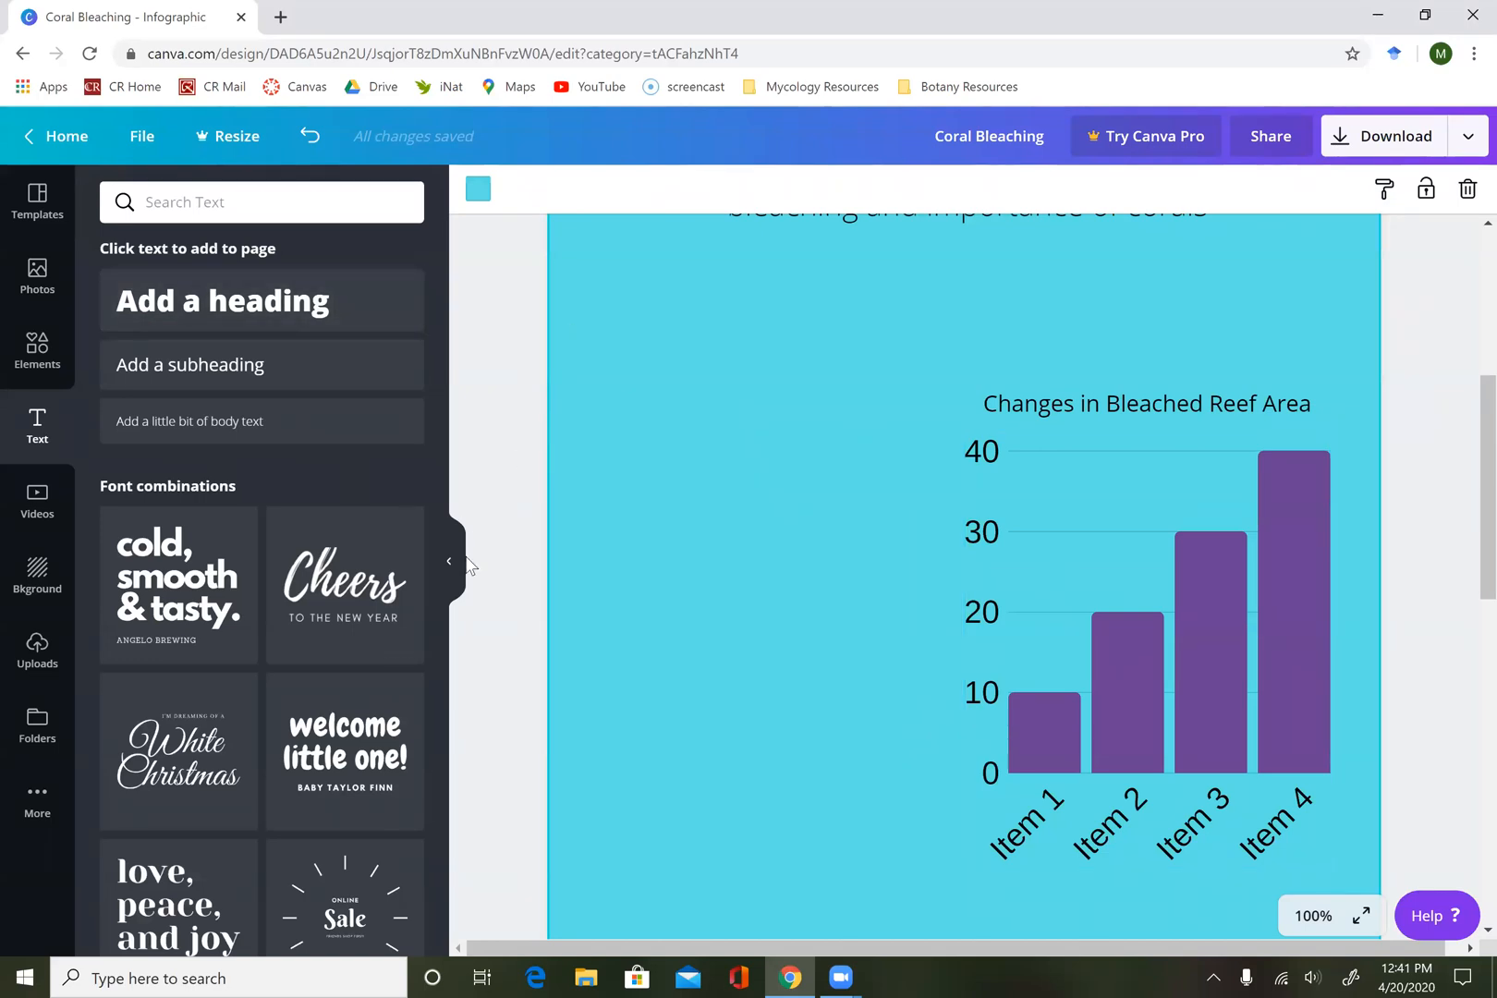
click(261, 322)
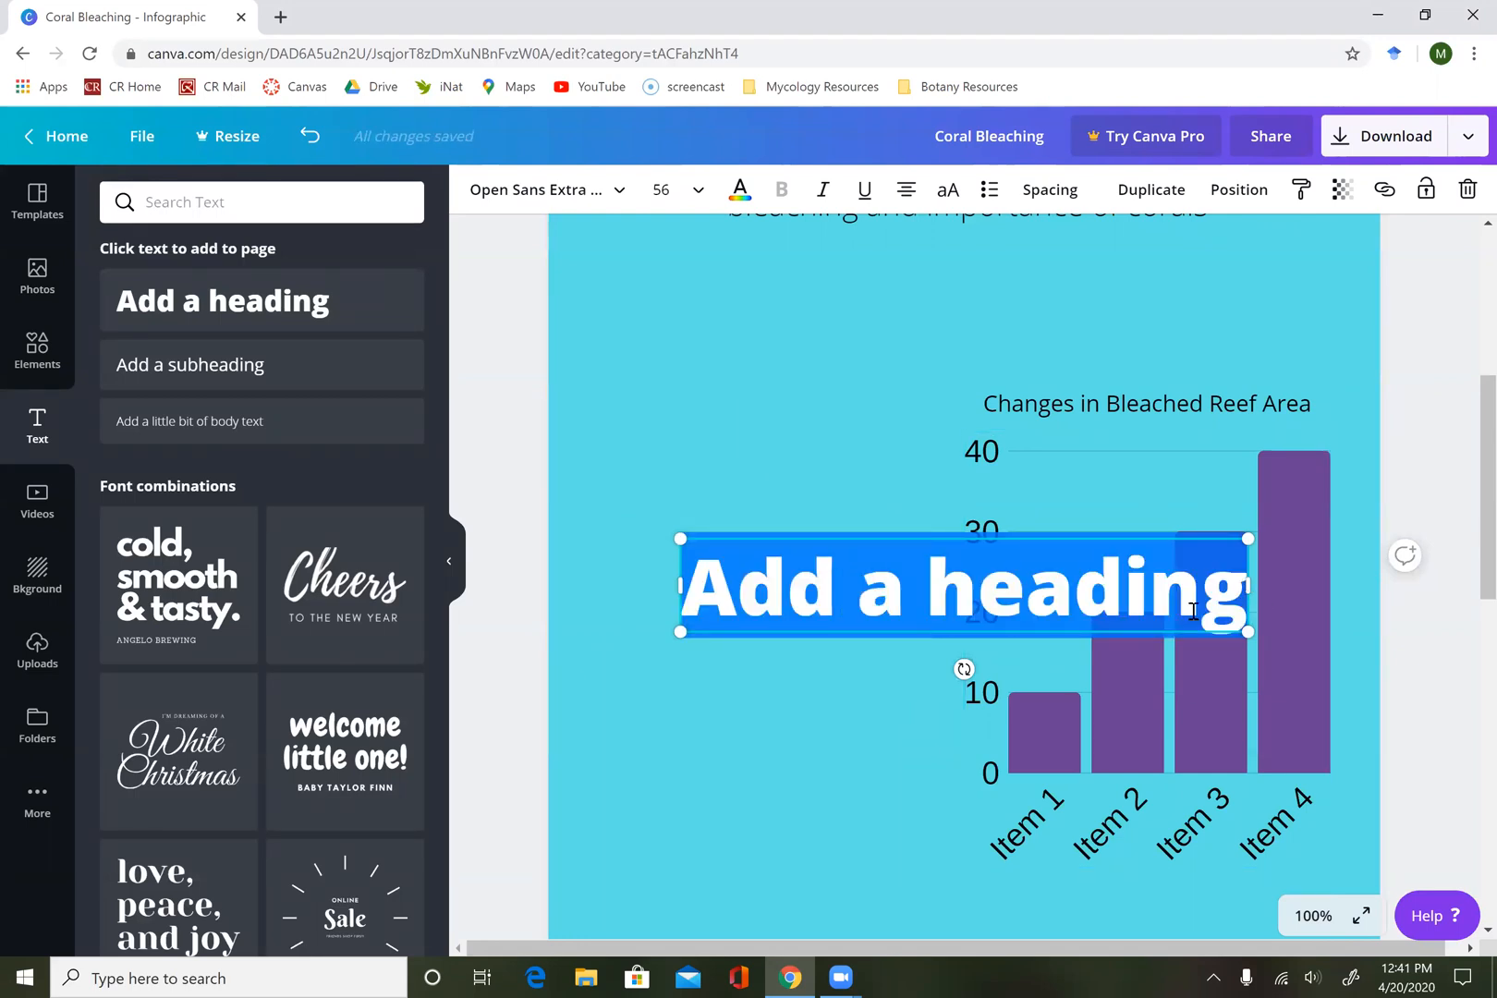
text(50%)
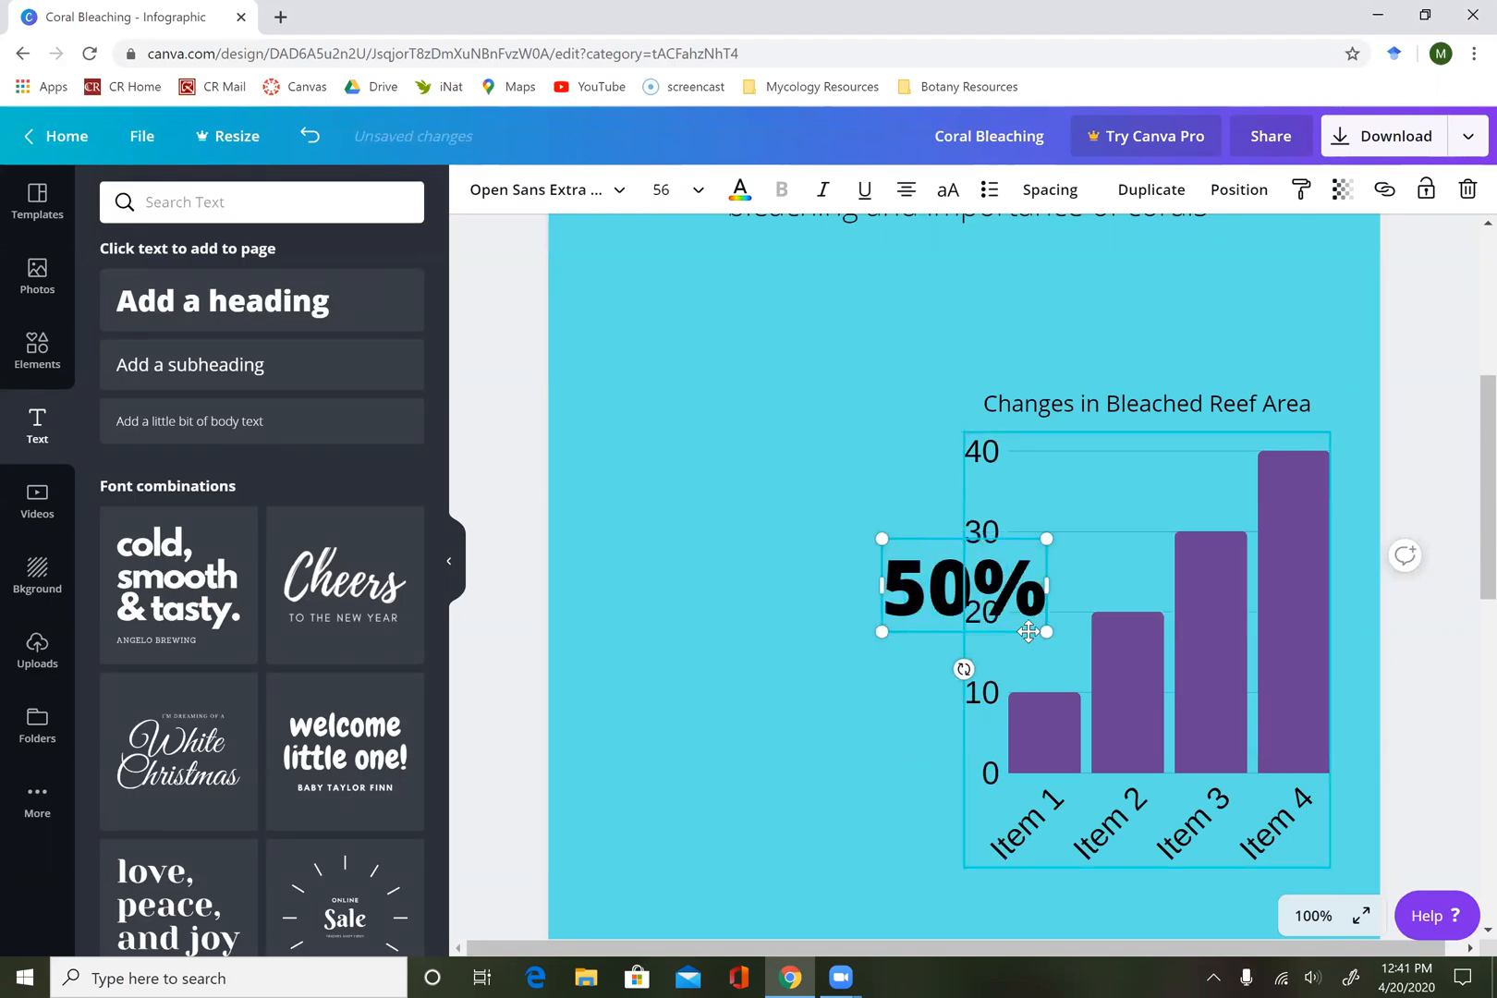
drag(910, 529, 623, 330)
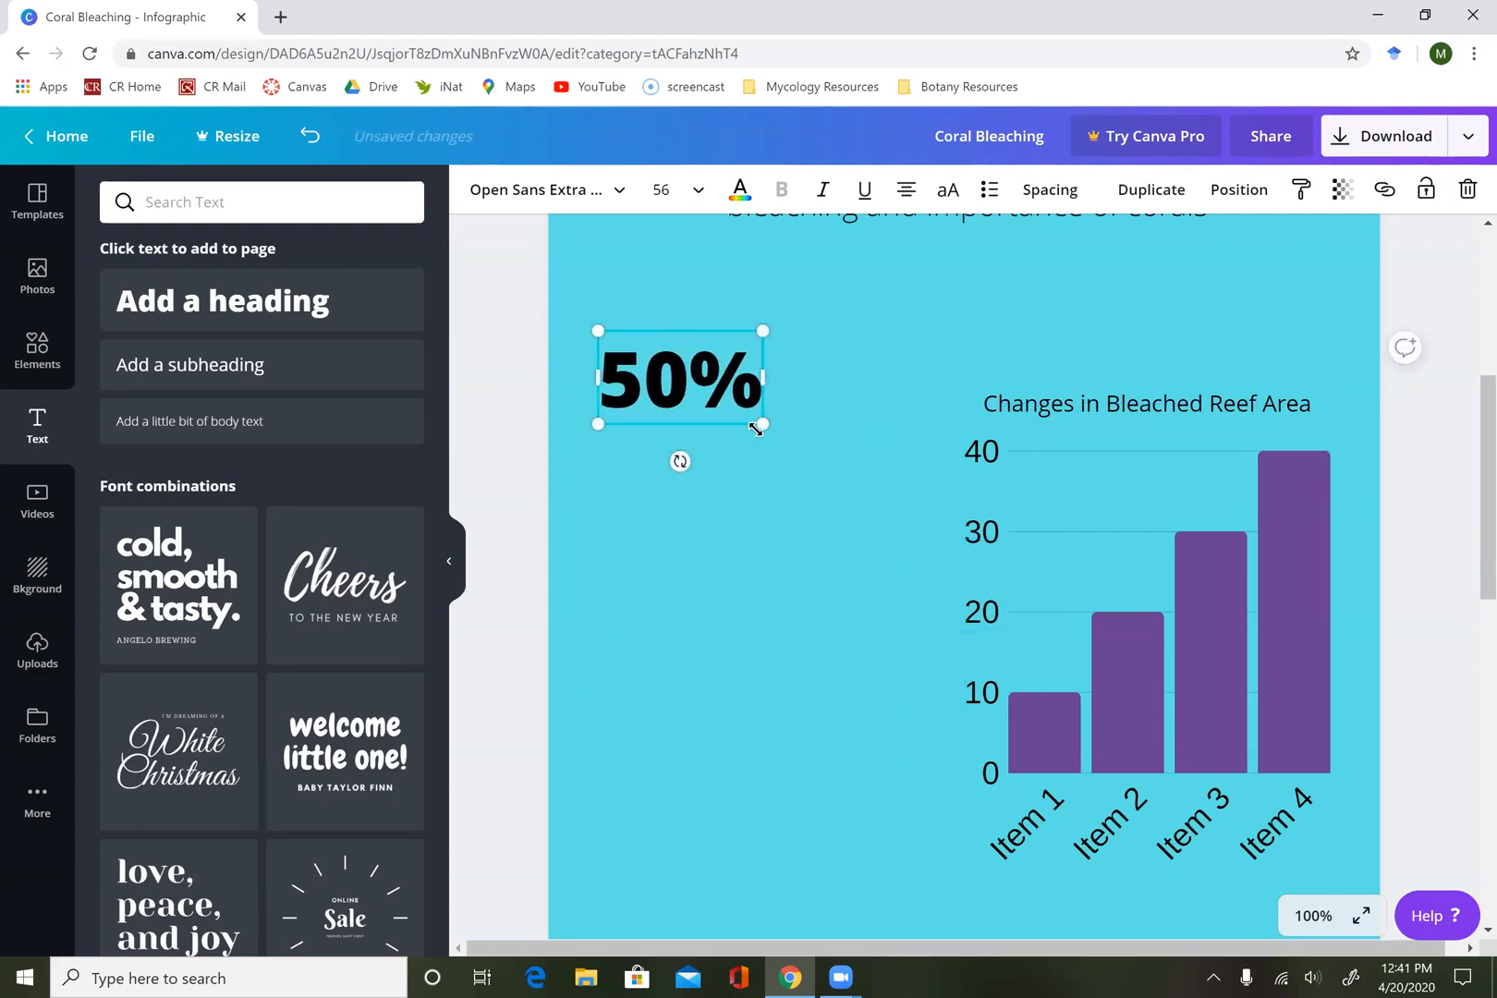
Scale the "50%" heading up to about size 80.3 and move it down level with the chart title.
scroll(730, 455, up, 3)
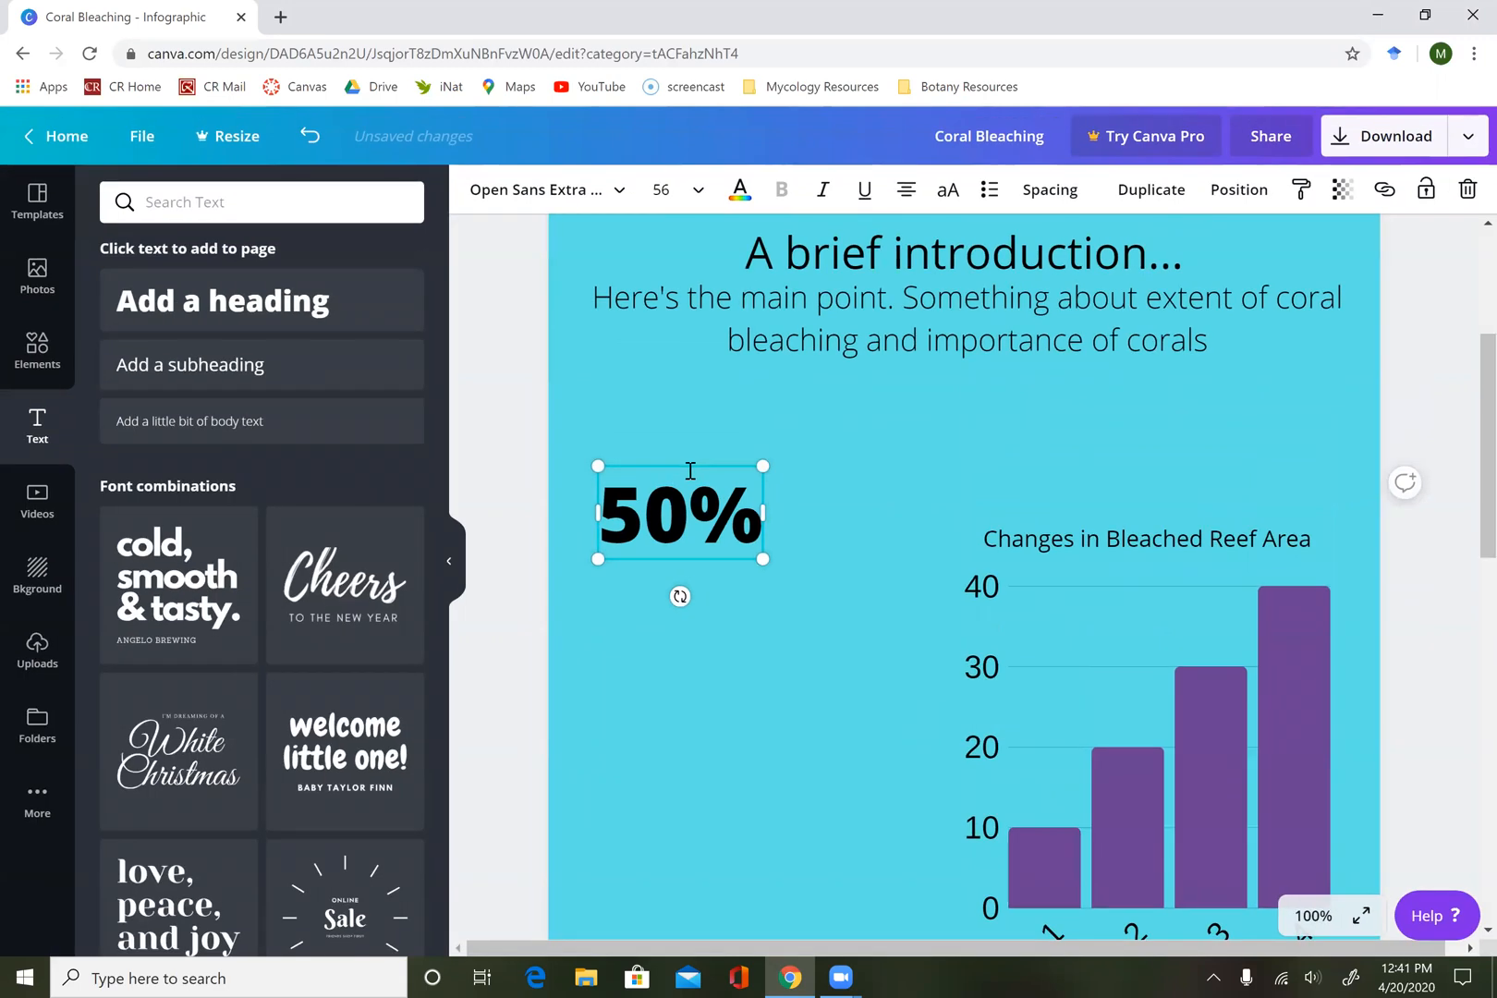
scroll(680, 487, up, 1)
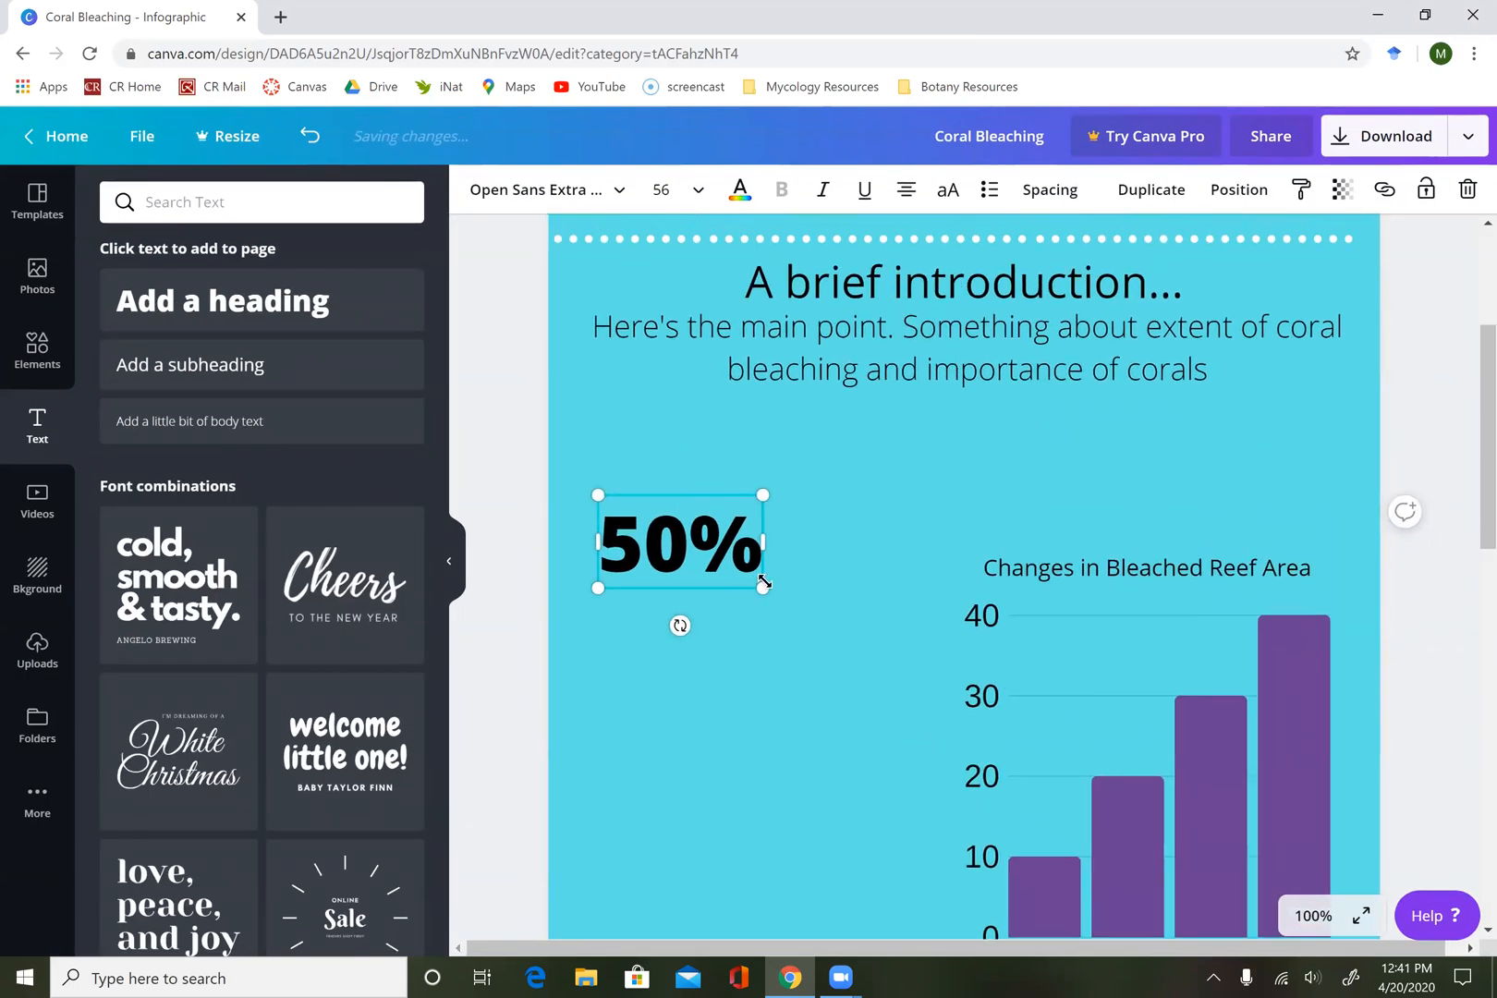
drag(800, 623, 837, 655)
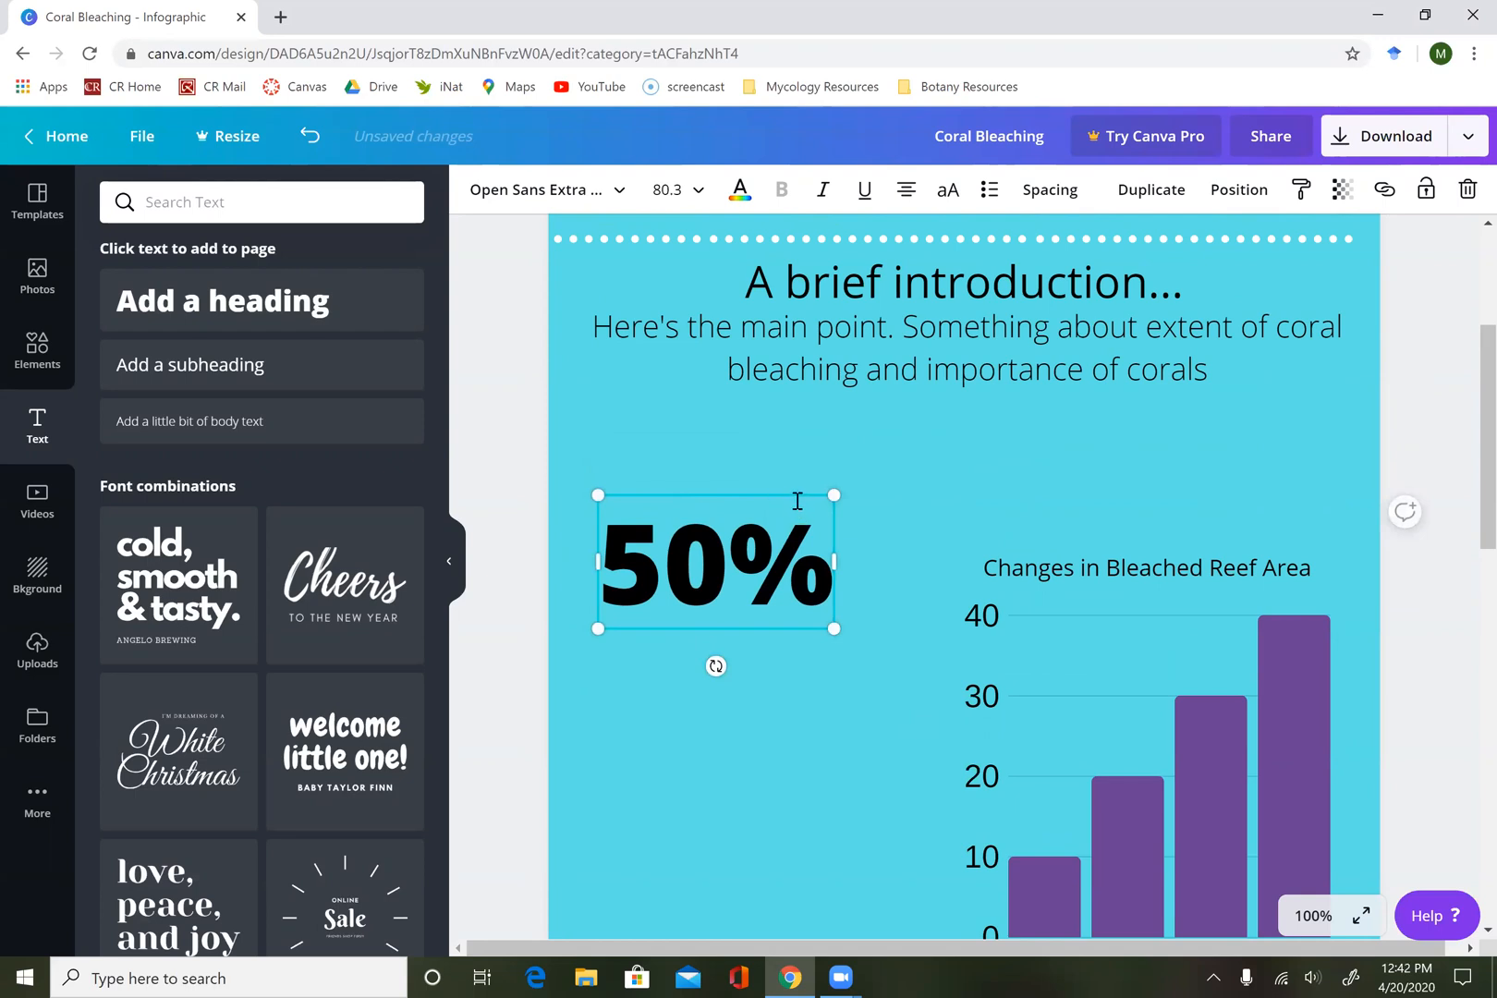
mouse_move(763, 501)
mouse_down()
mouse_move(765, 525)
mouse_move(792, 522)
mouse_move(769, 535)
mouse_up()
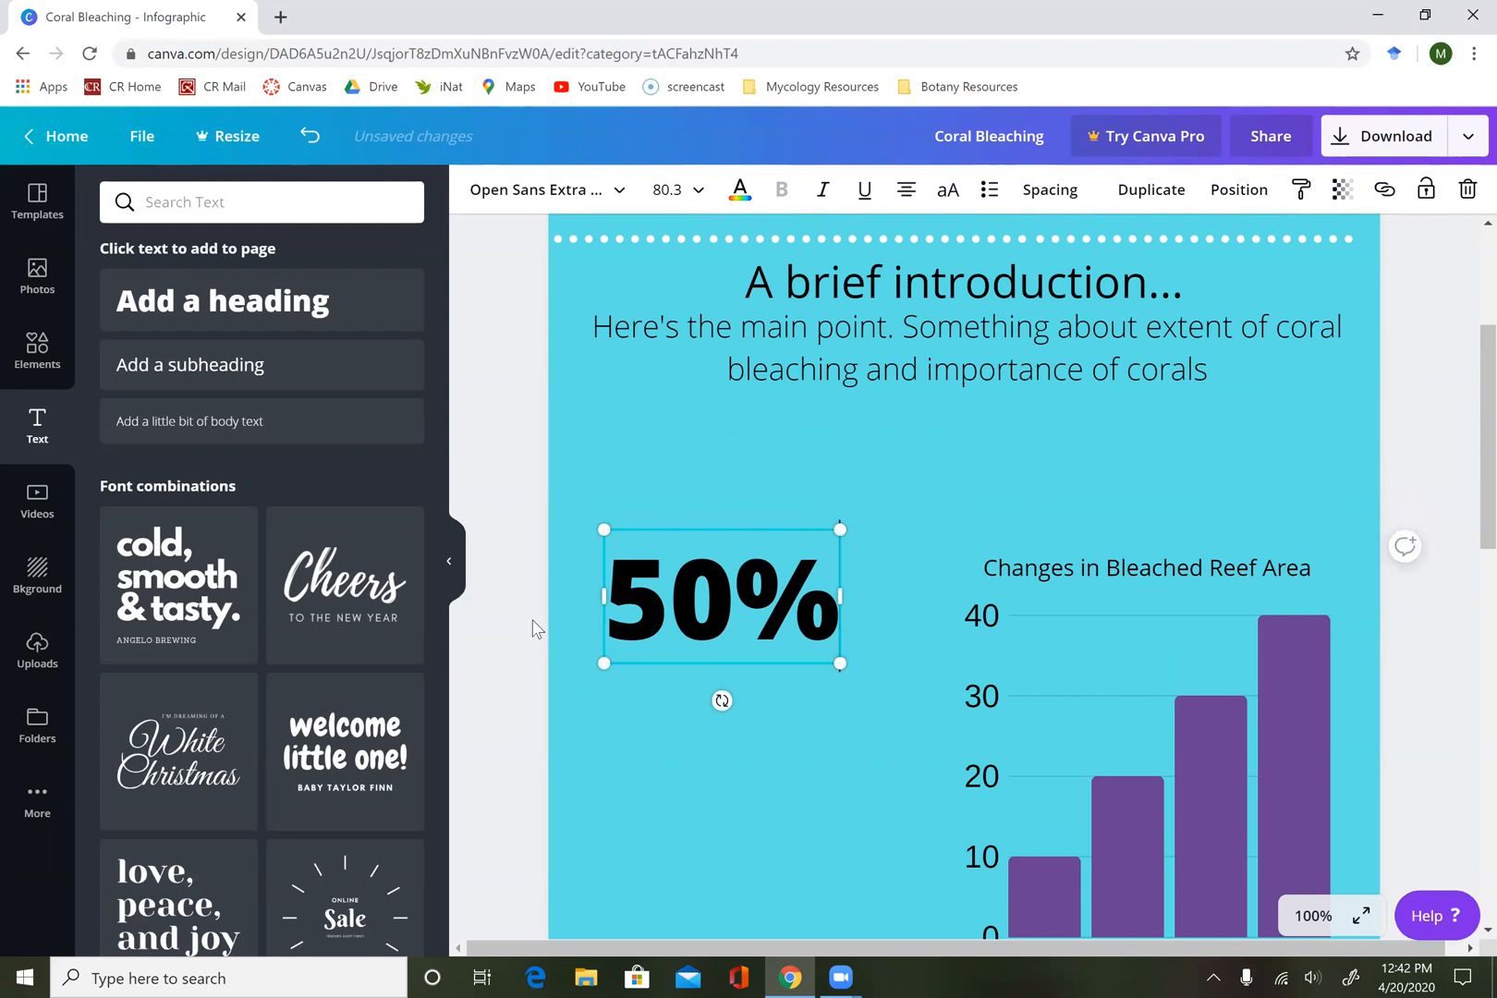
click(532, 680)
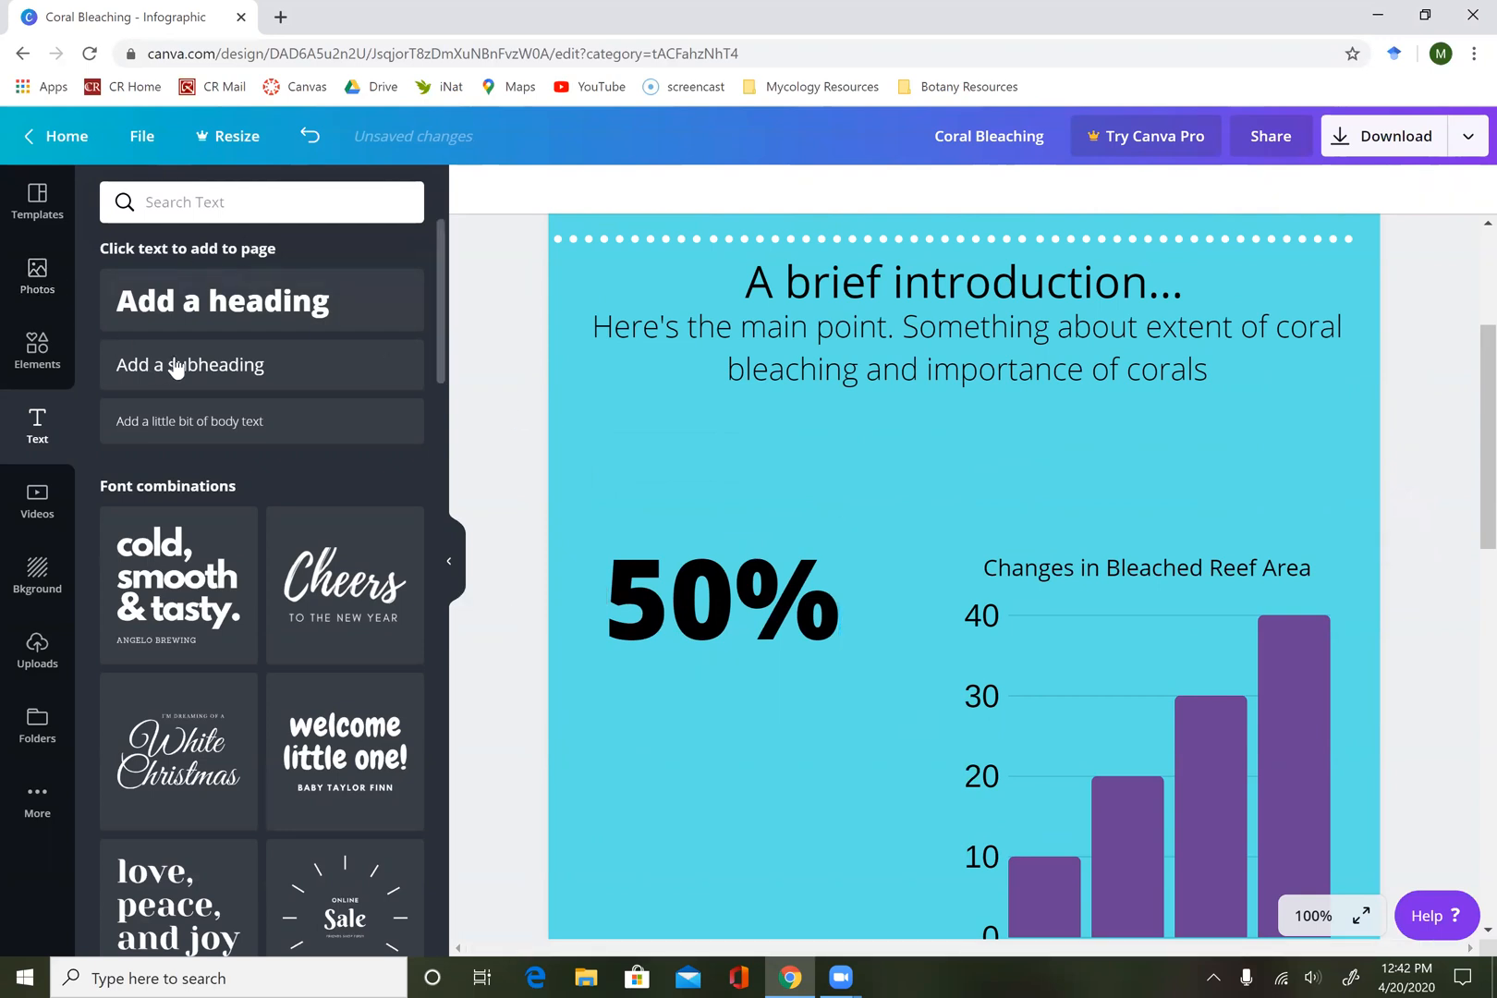
Add a body text box directly below the "50%" heading and set its font size to 14.
click(192, 423)
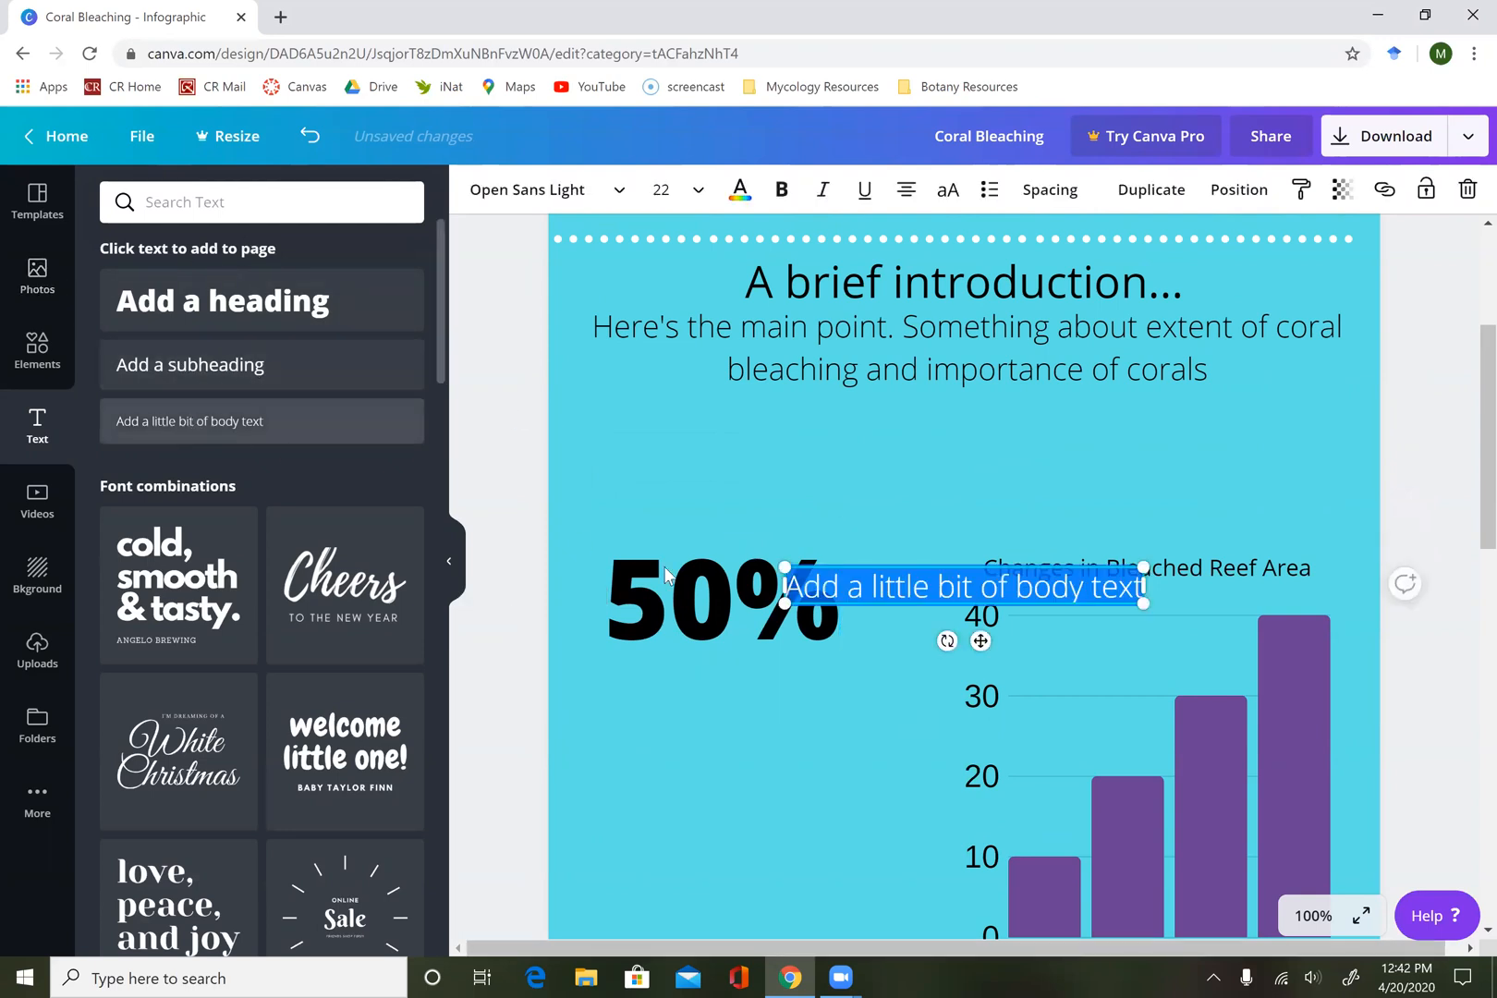
drag(918, 564, 695, 663)
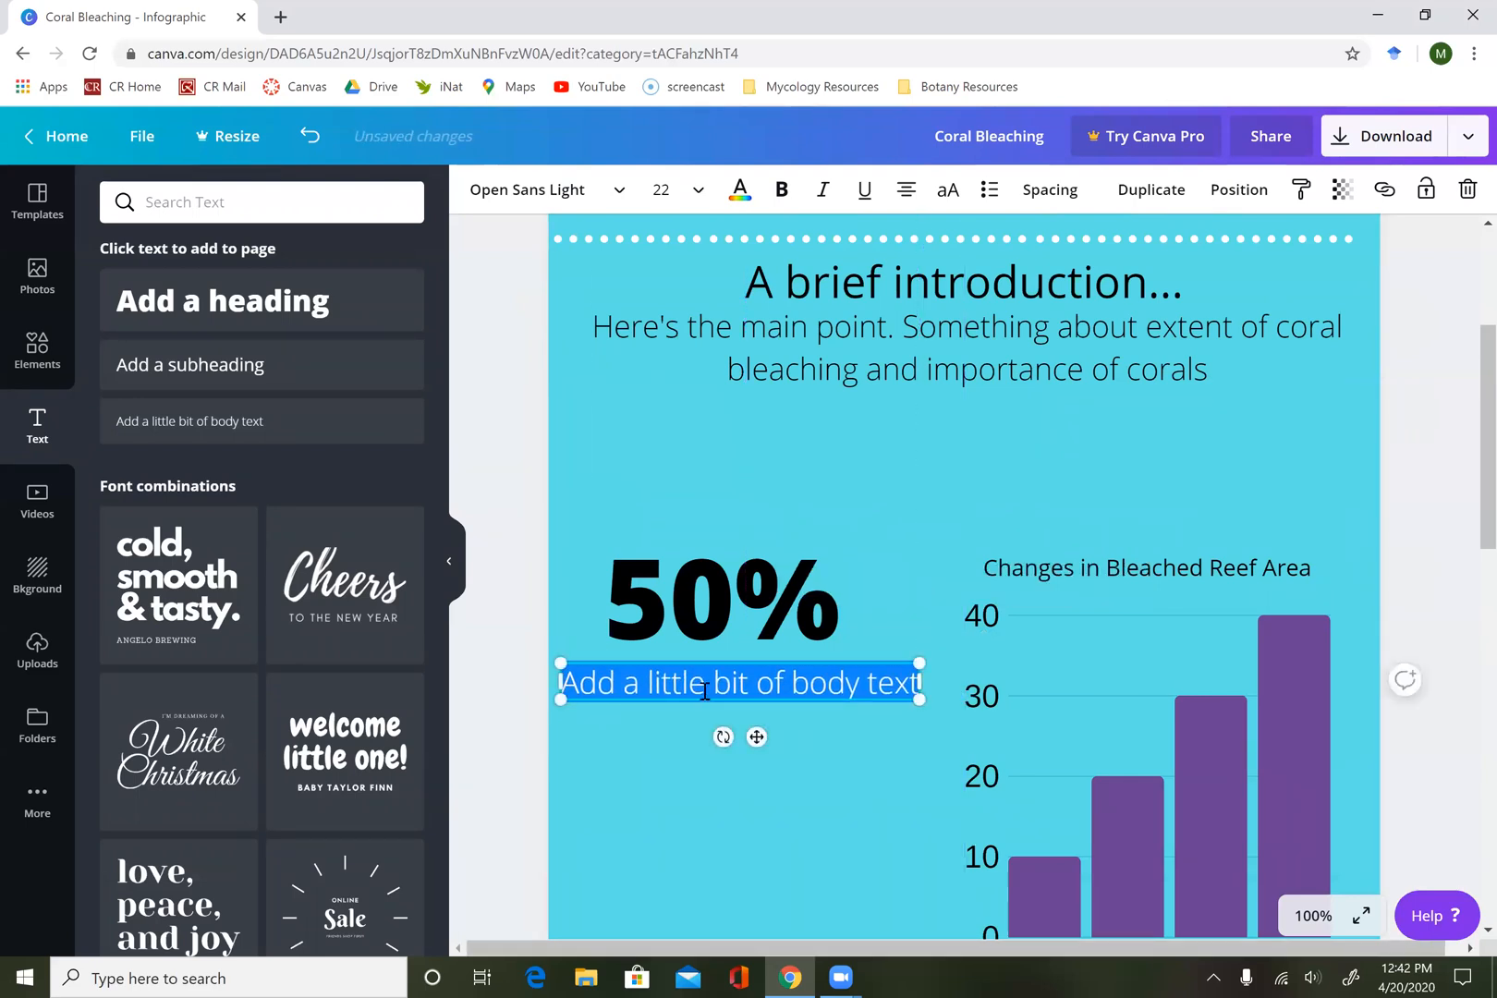
click(661, 190)
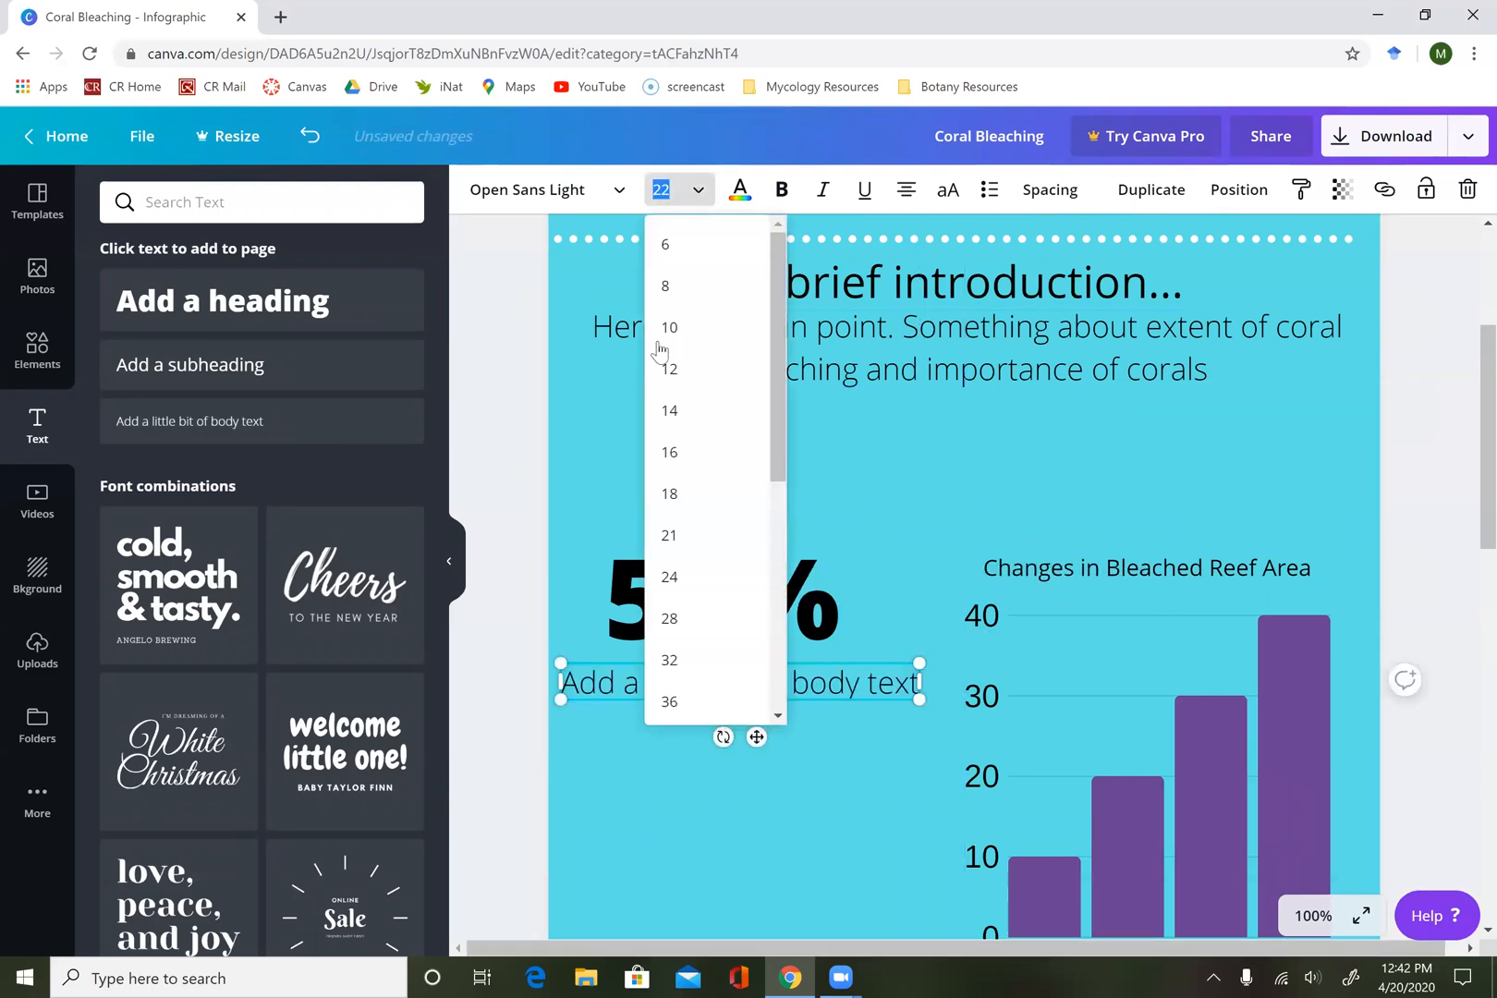
click(669, 410)
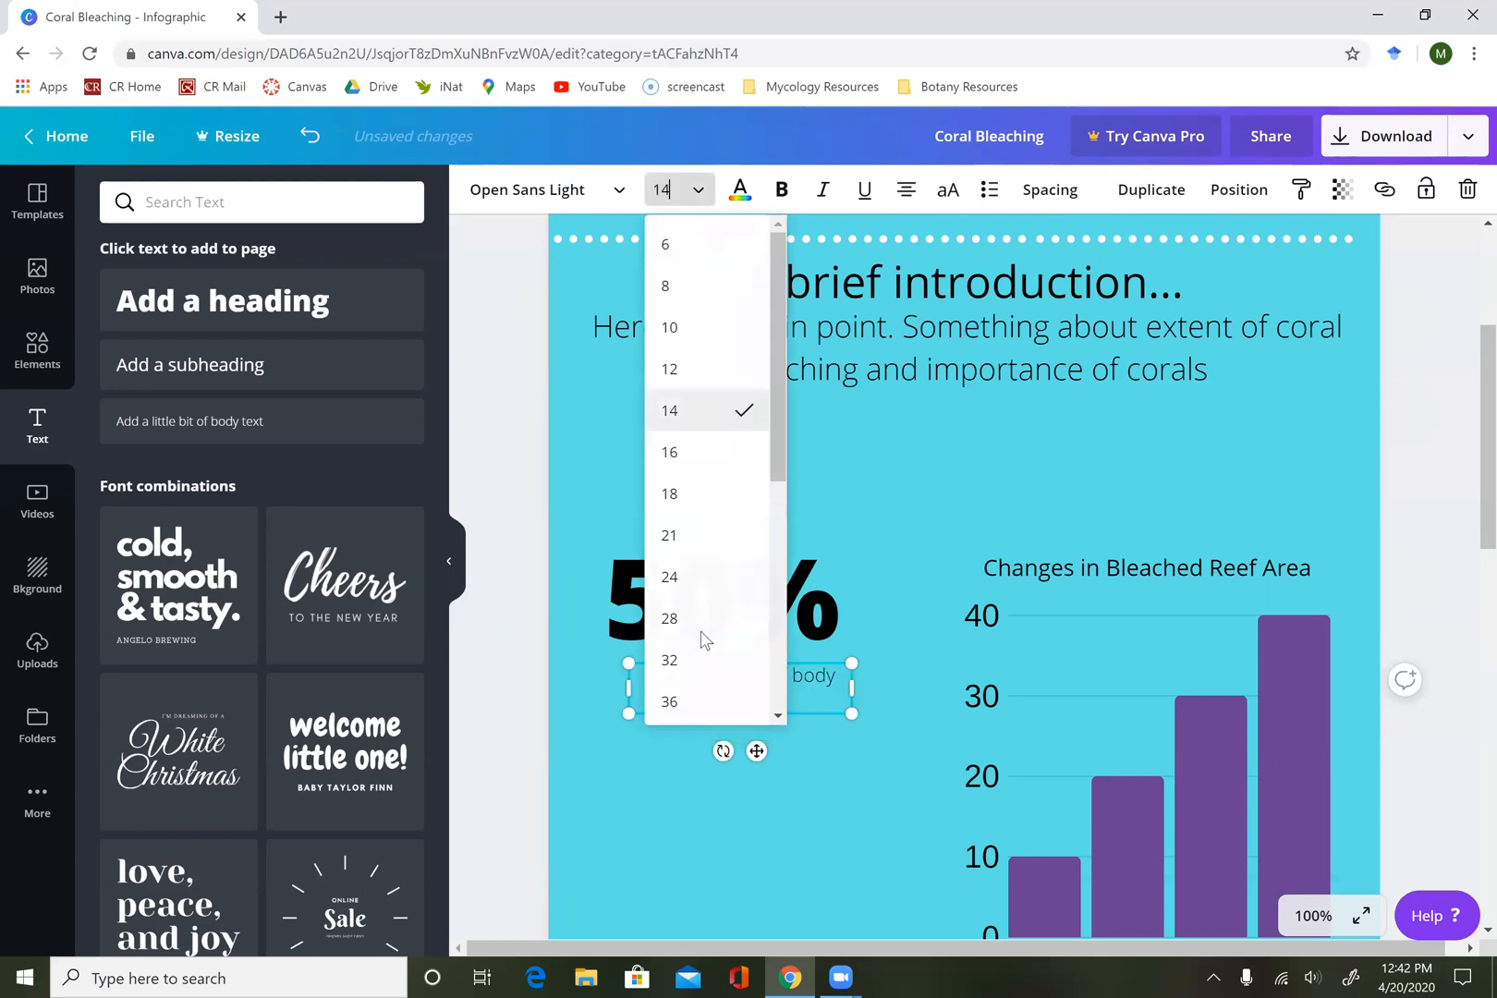
Replace the placeholder with "Half of all coral reef area in the United States was lost in a single large bleaching event in 2005".
double_click(742, 678)
triple_click(742, 677)
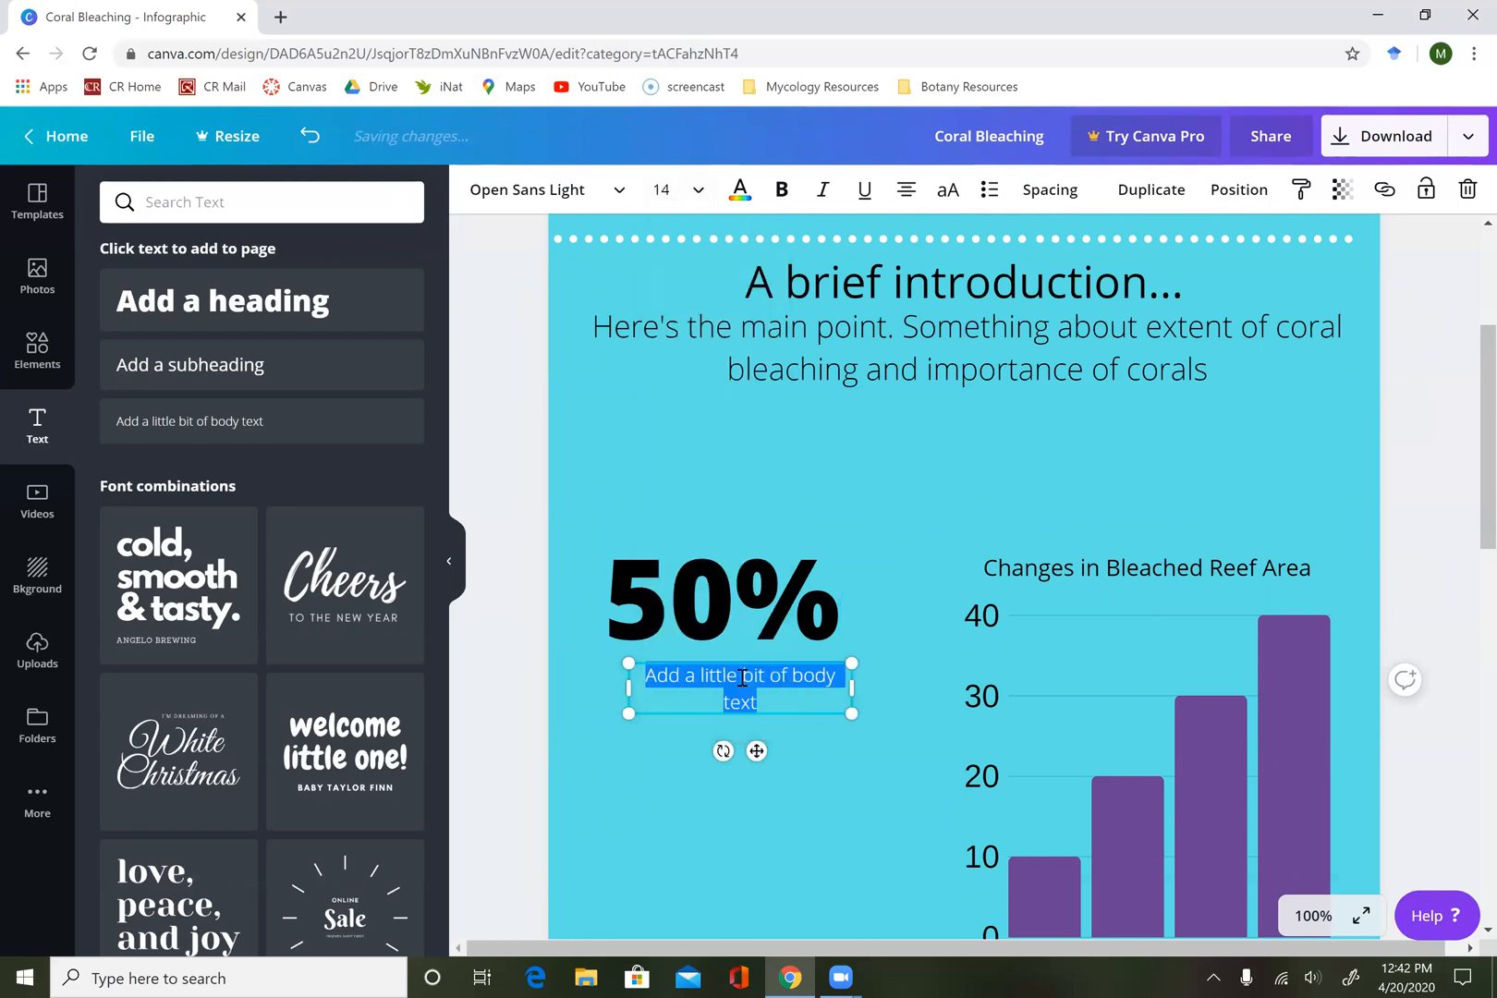
text(Half of)
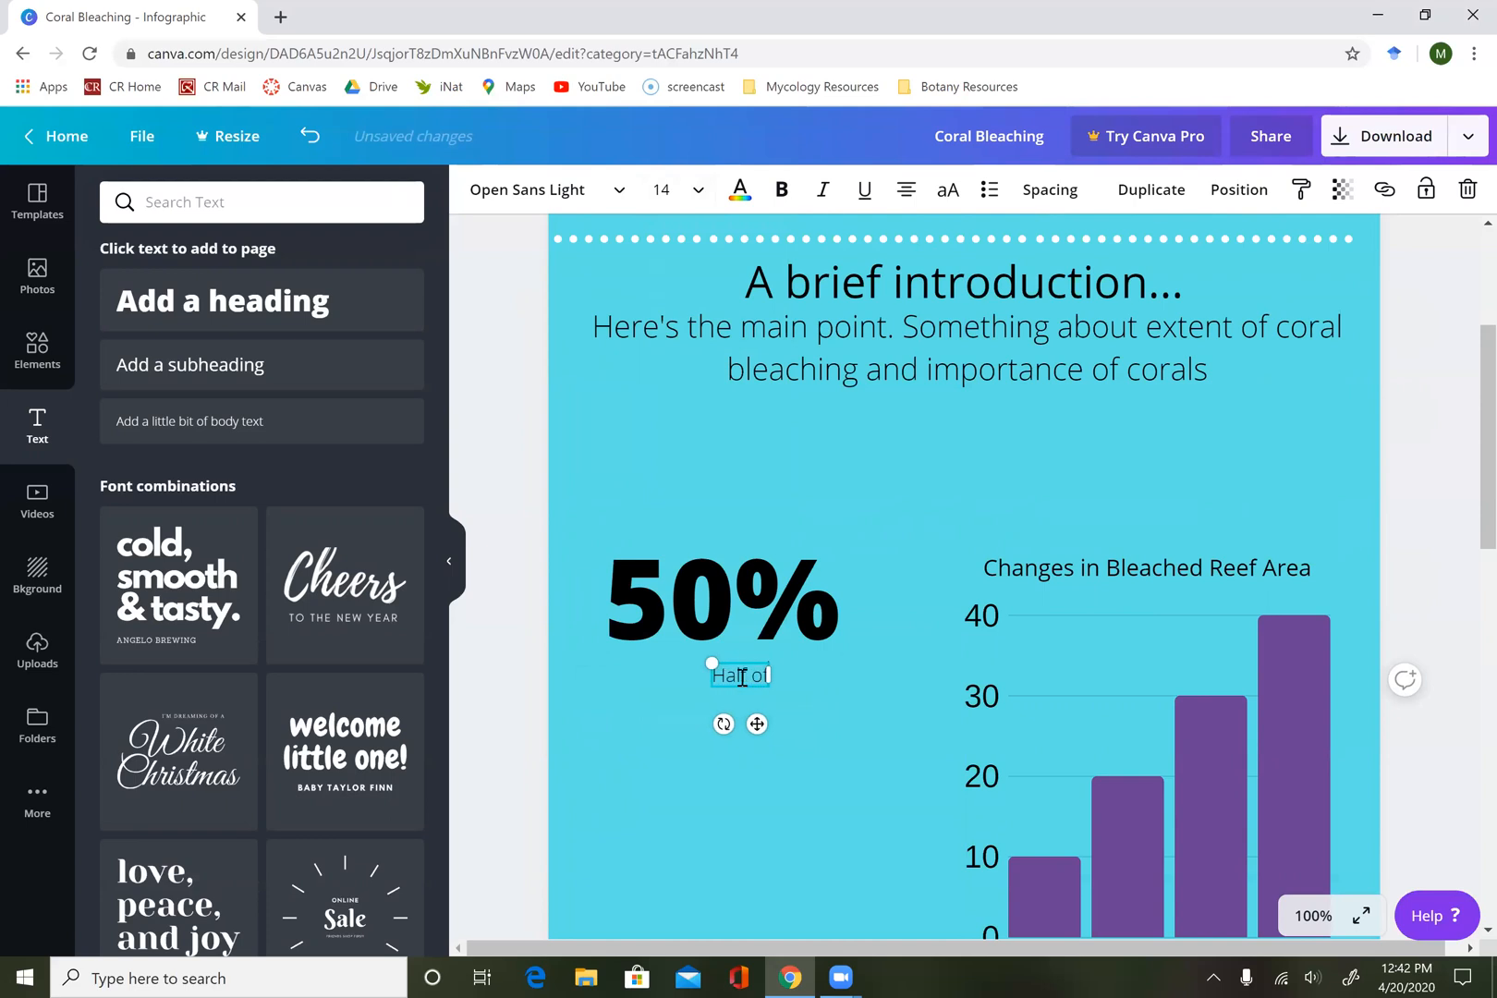
text( all coral)
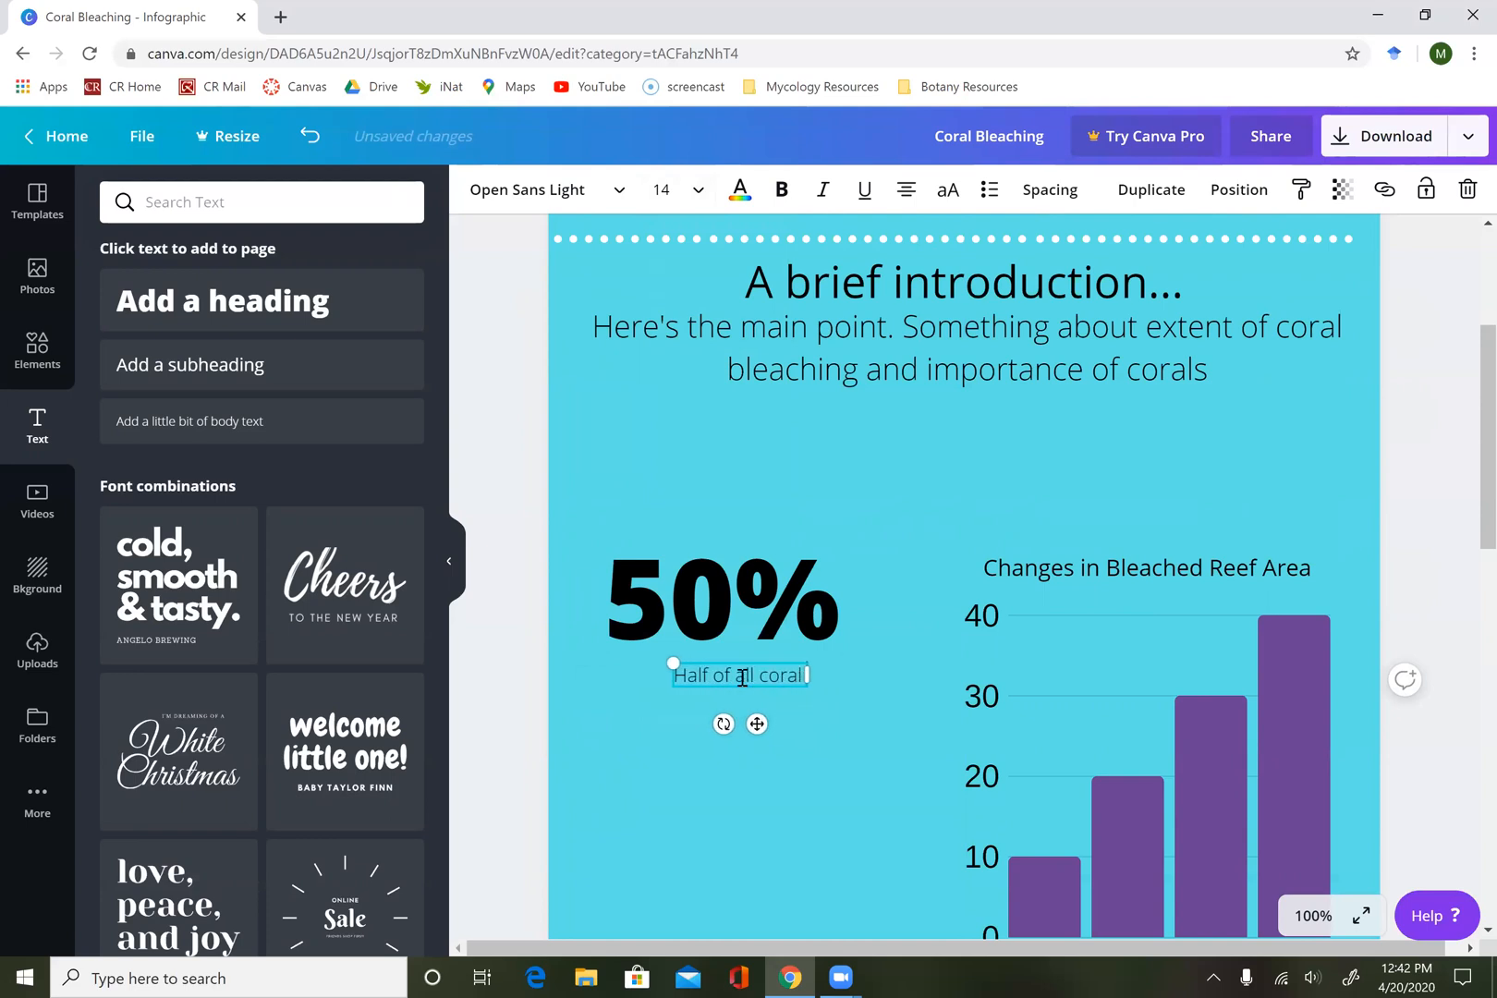
text( reef area in the United States was )
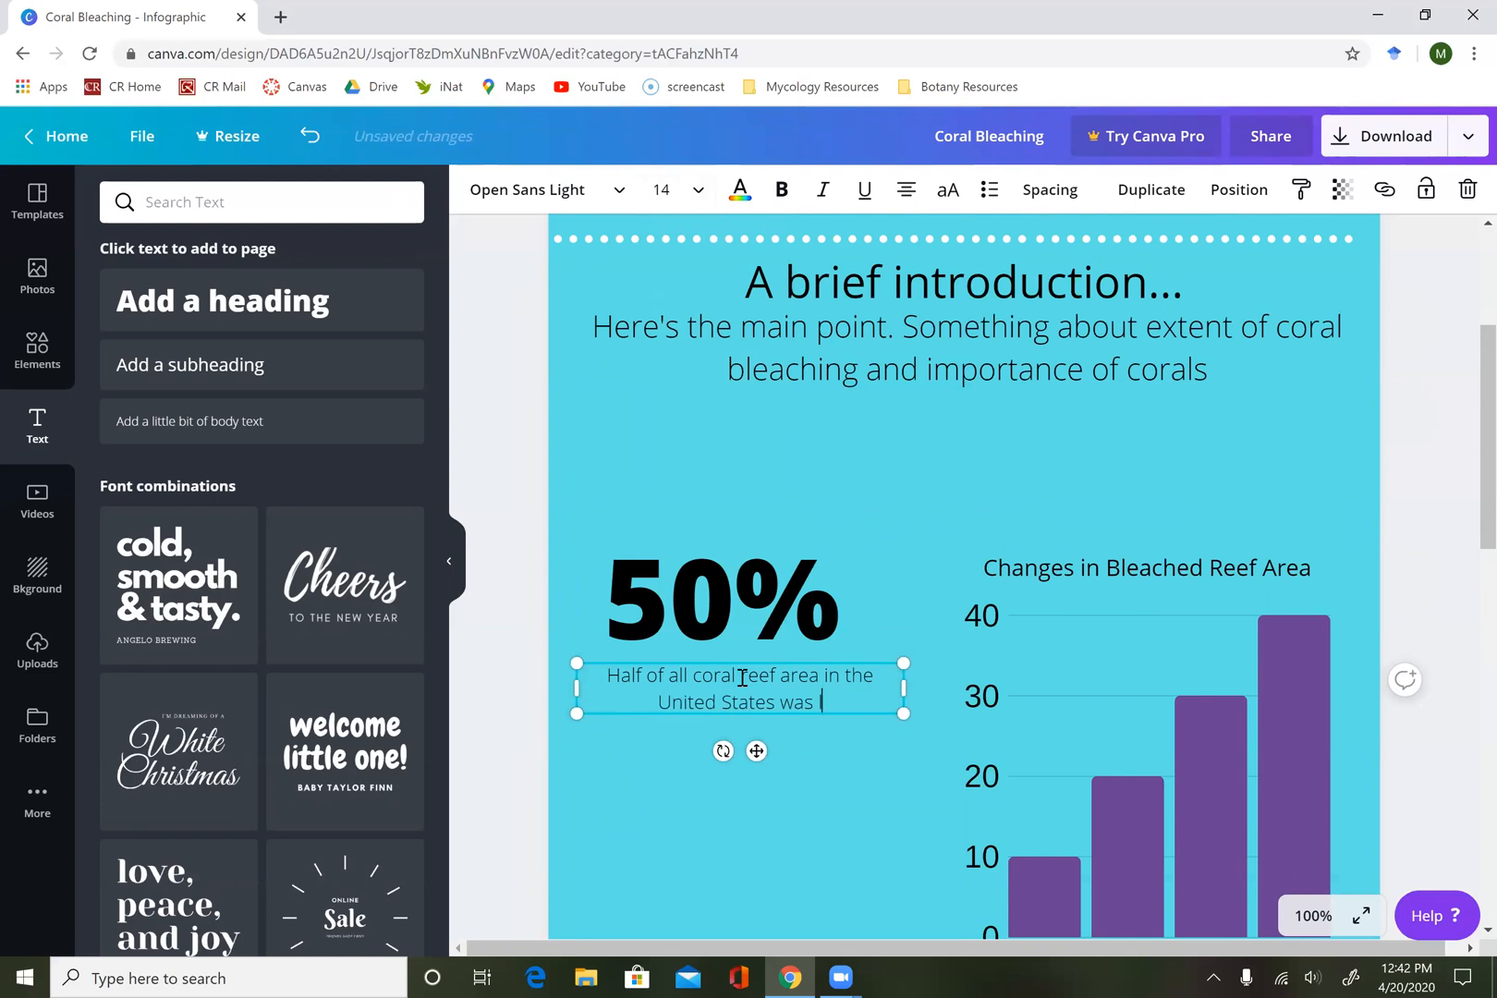
text(lost in a)
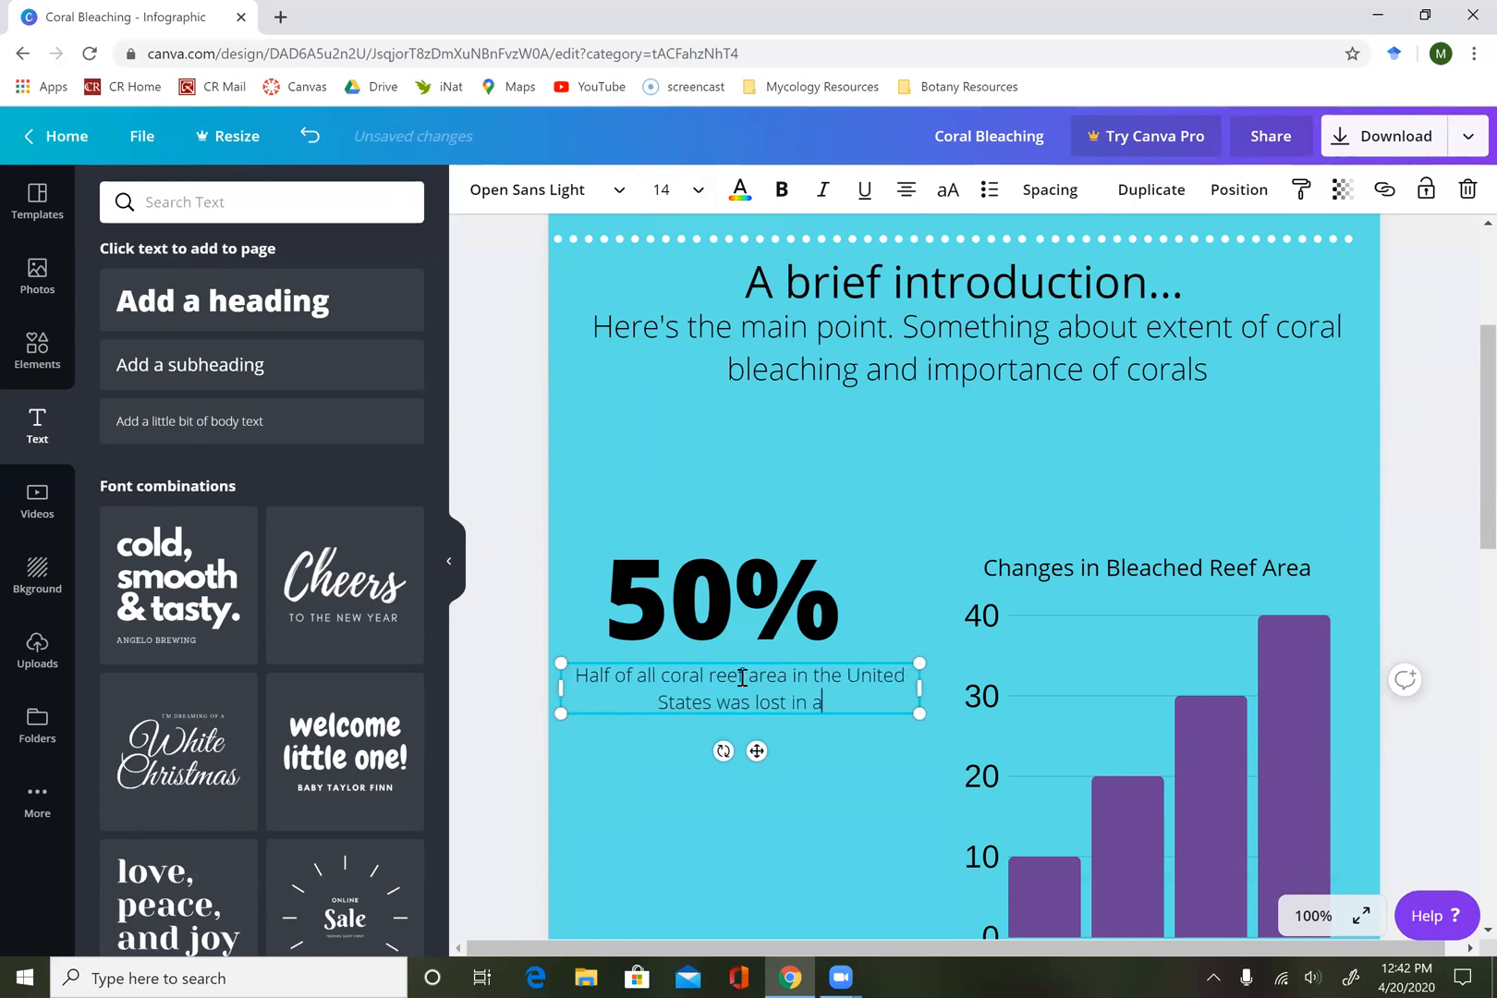
text( single larg)
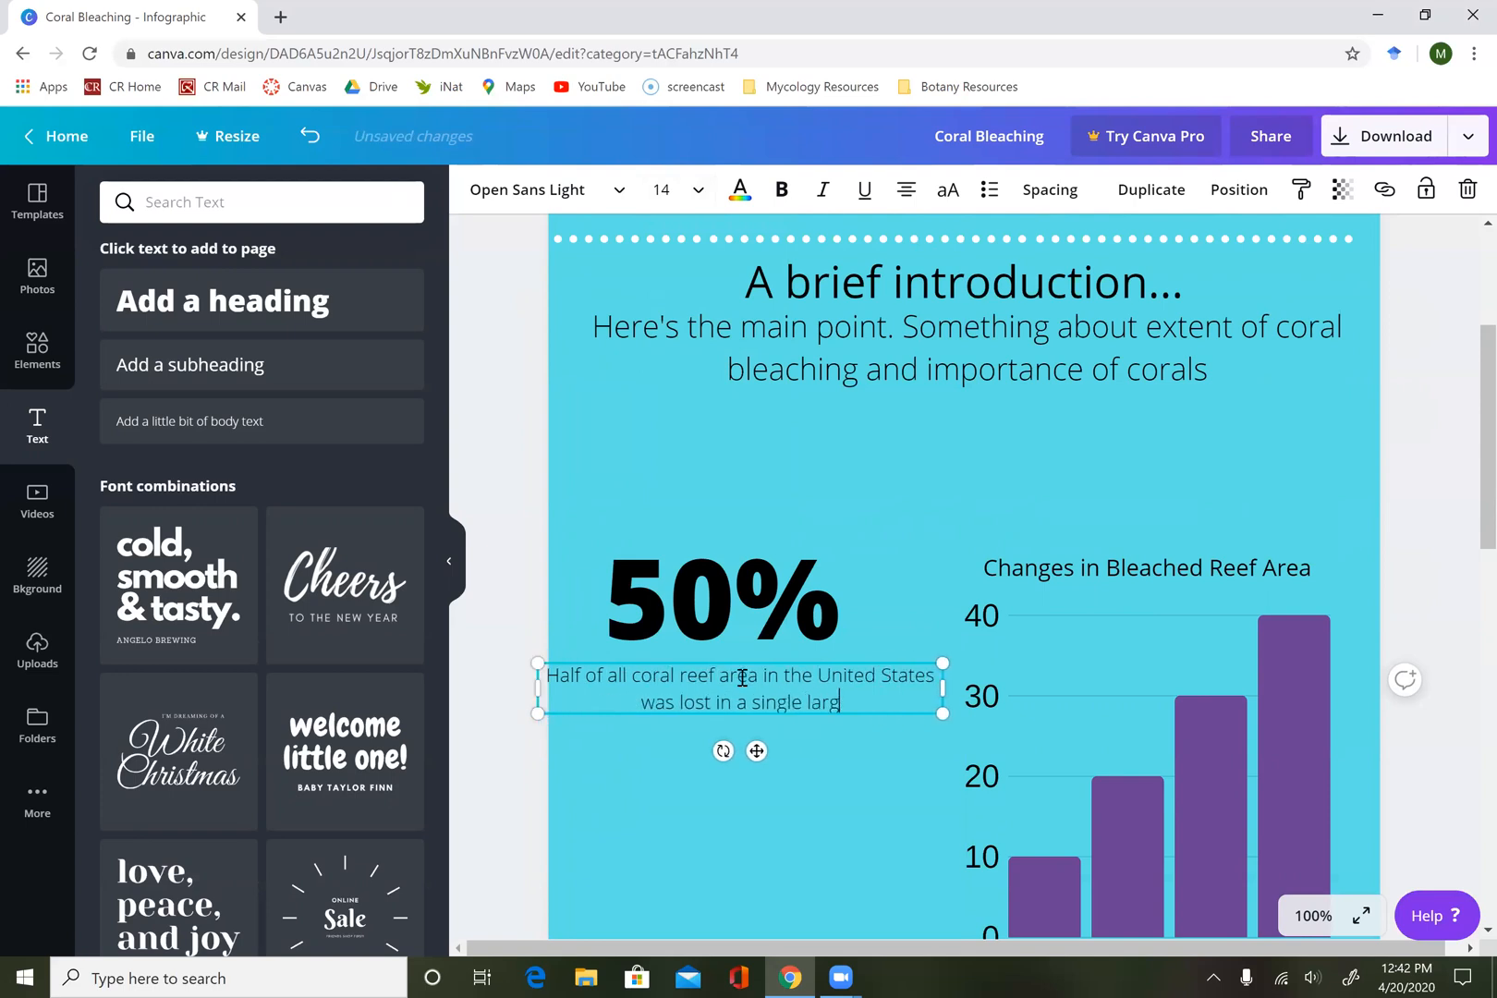
text(e blea)
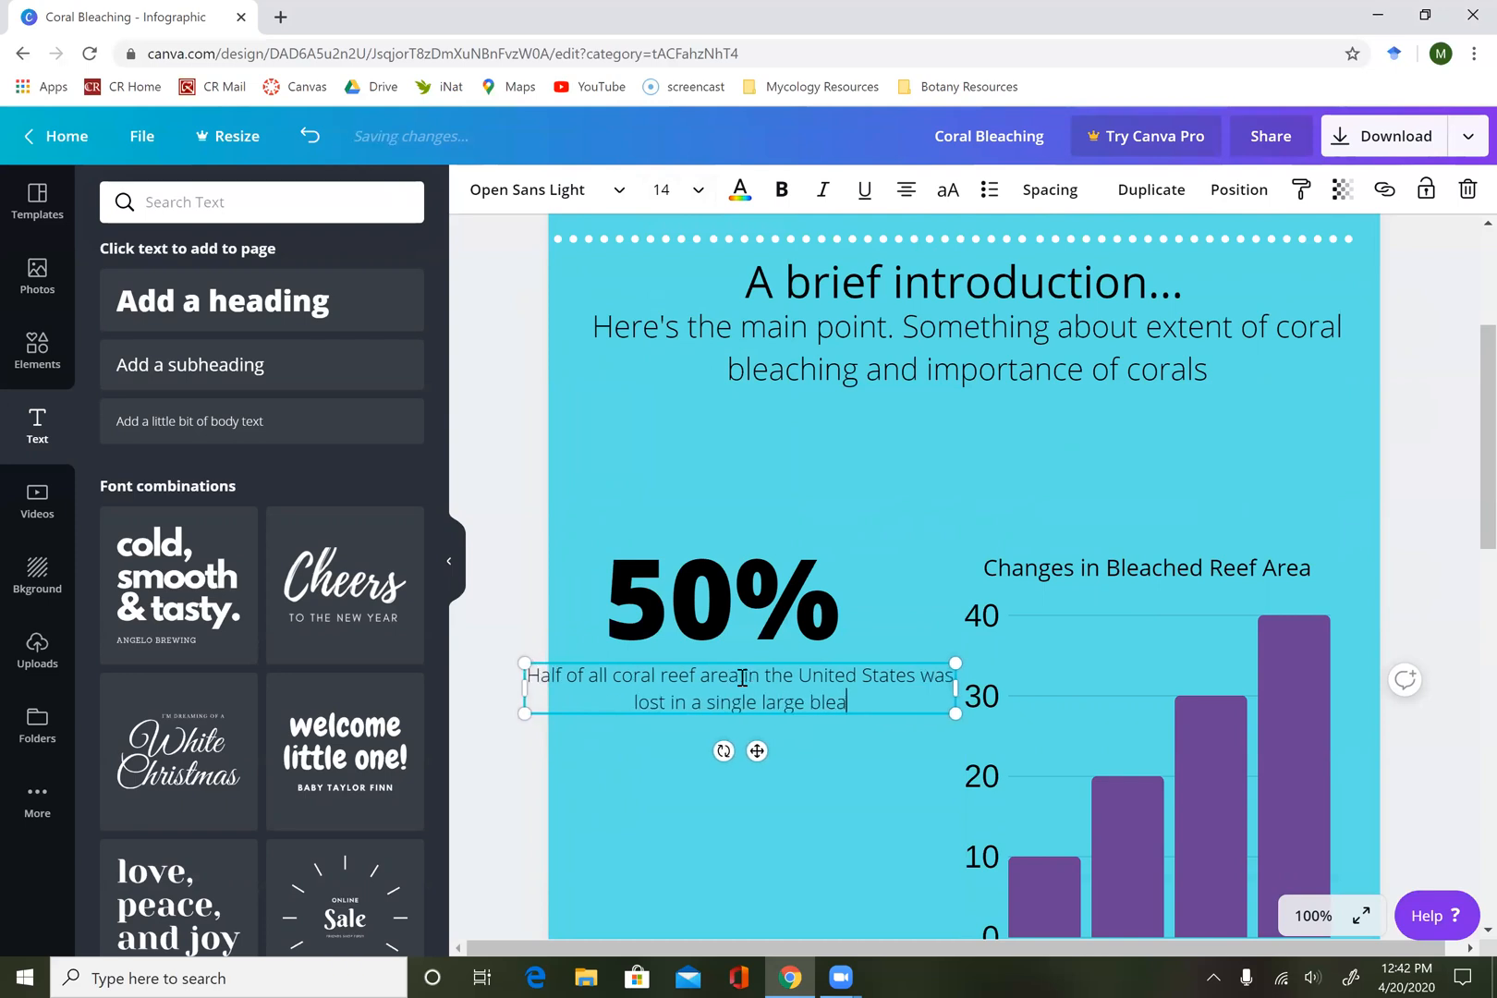
text(ching event in )
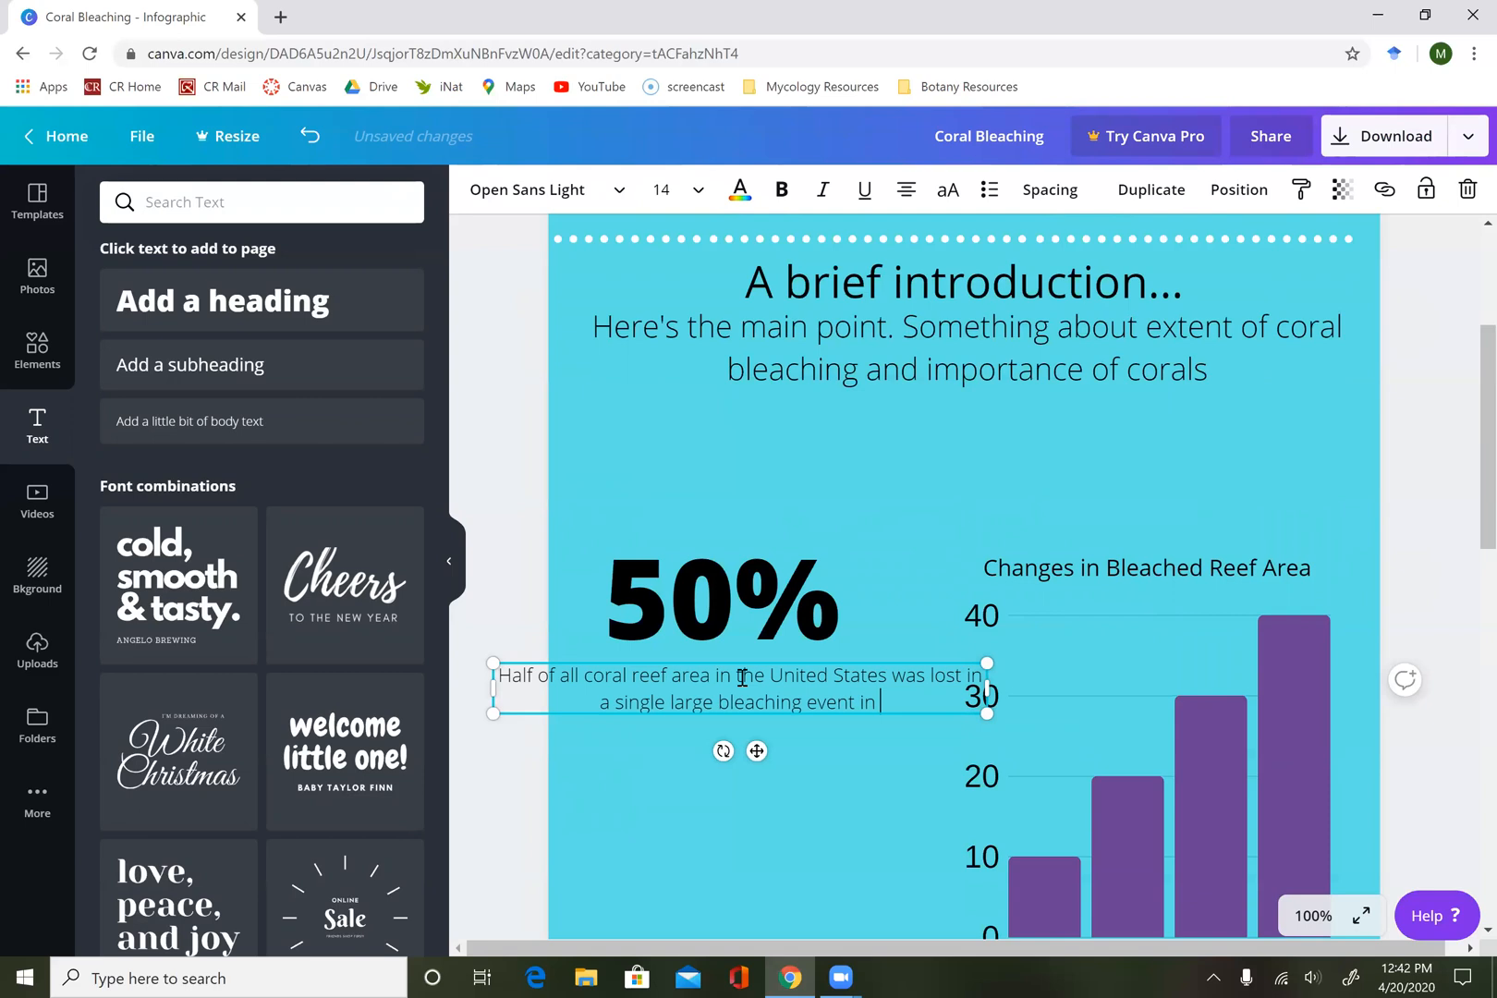
text(2005)
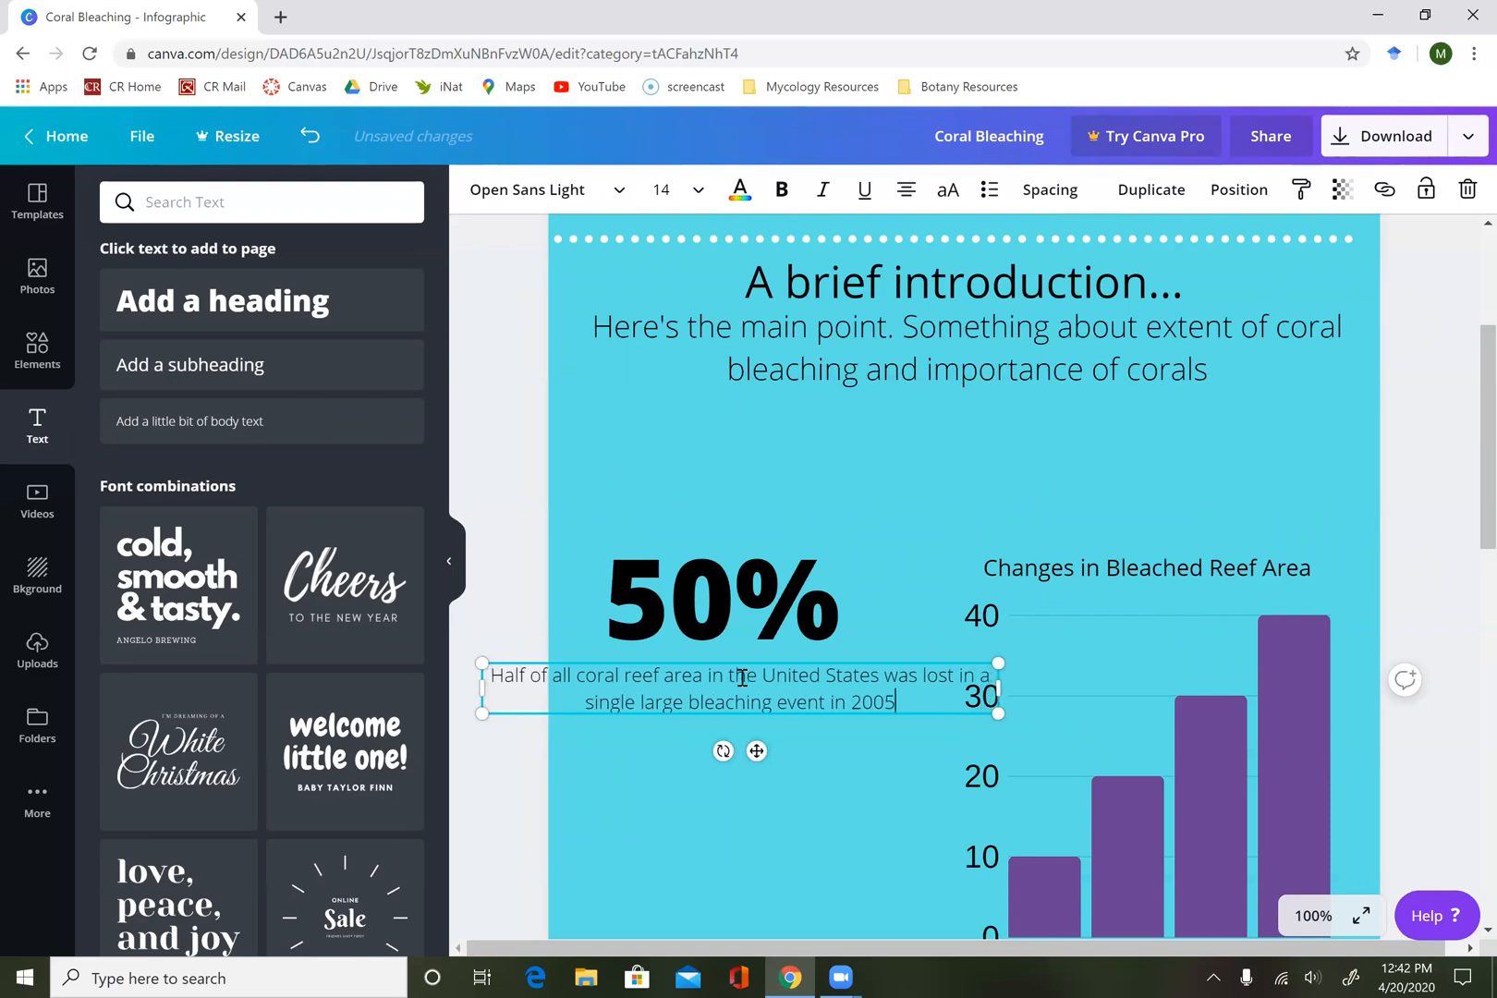
text( due )
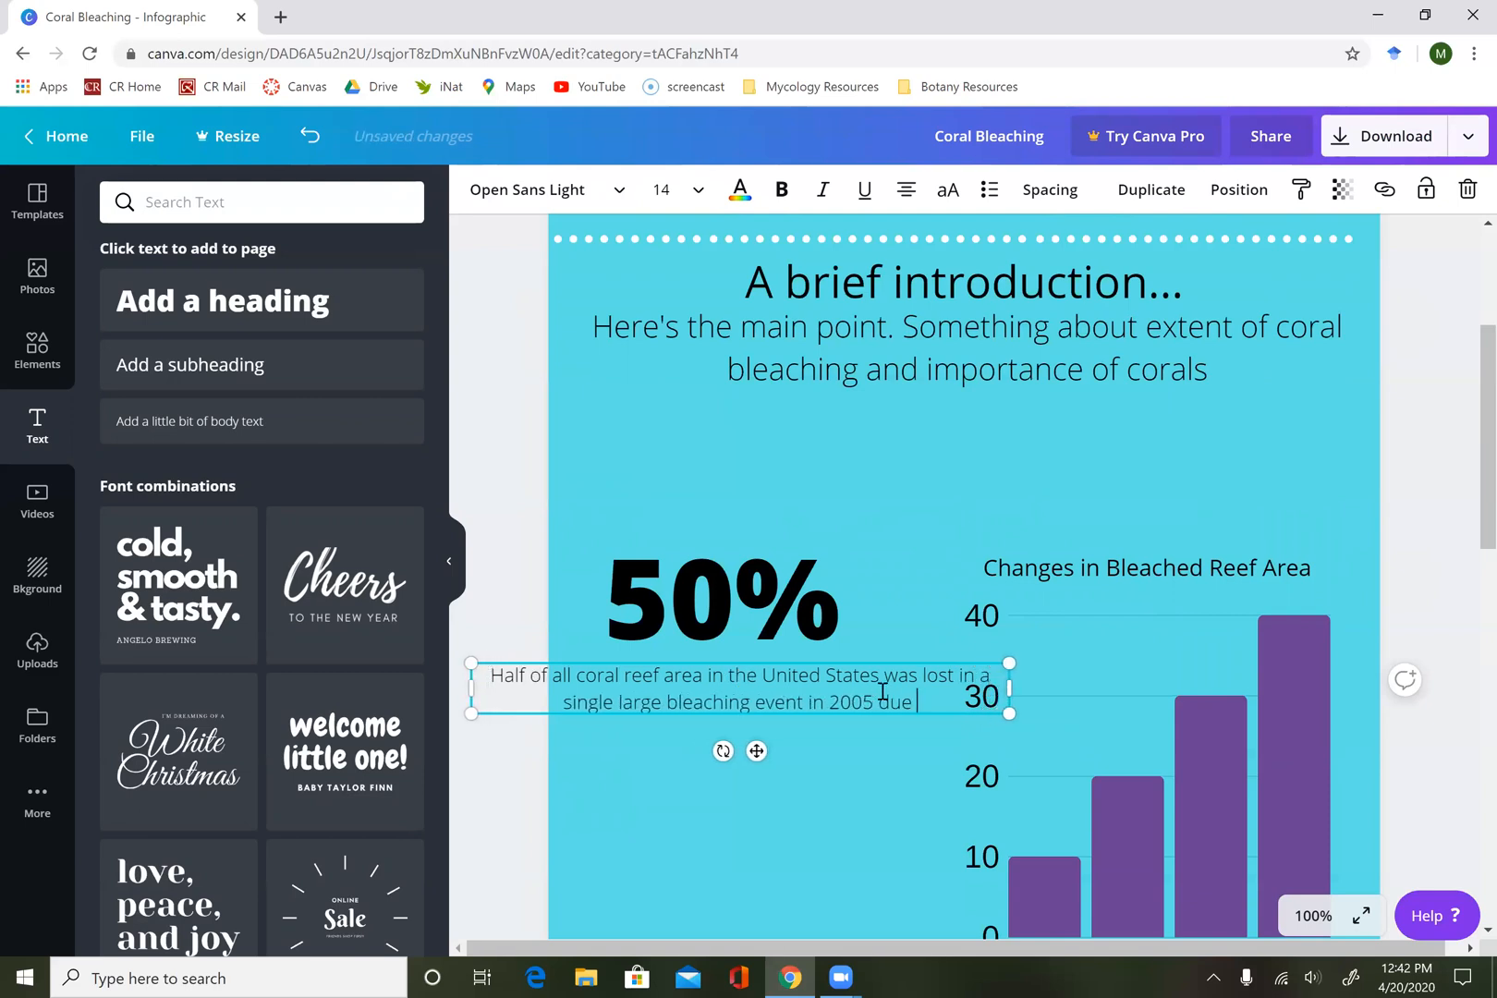
text(to a )
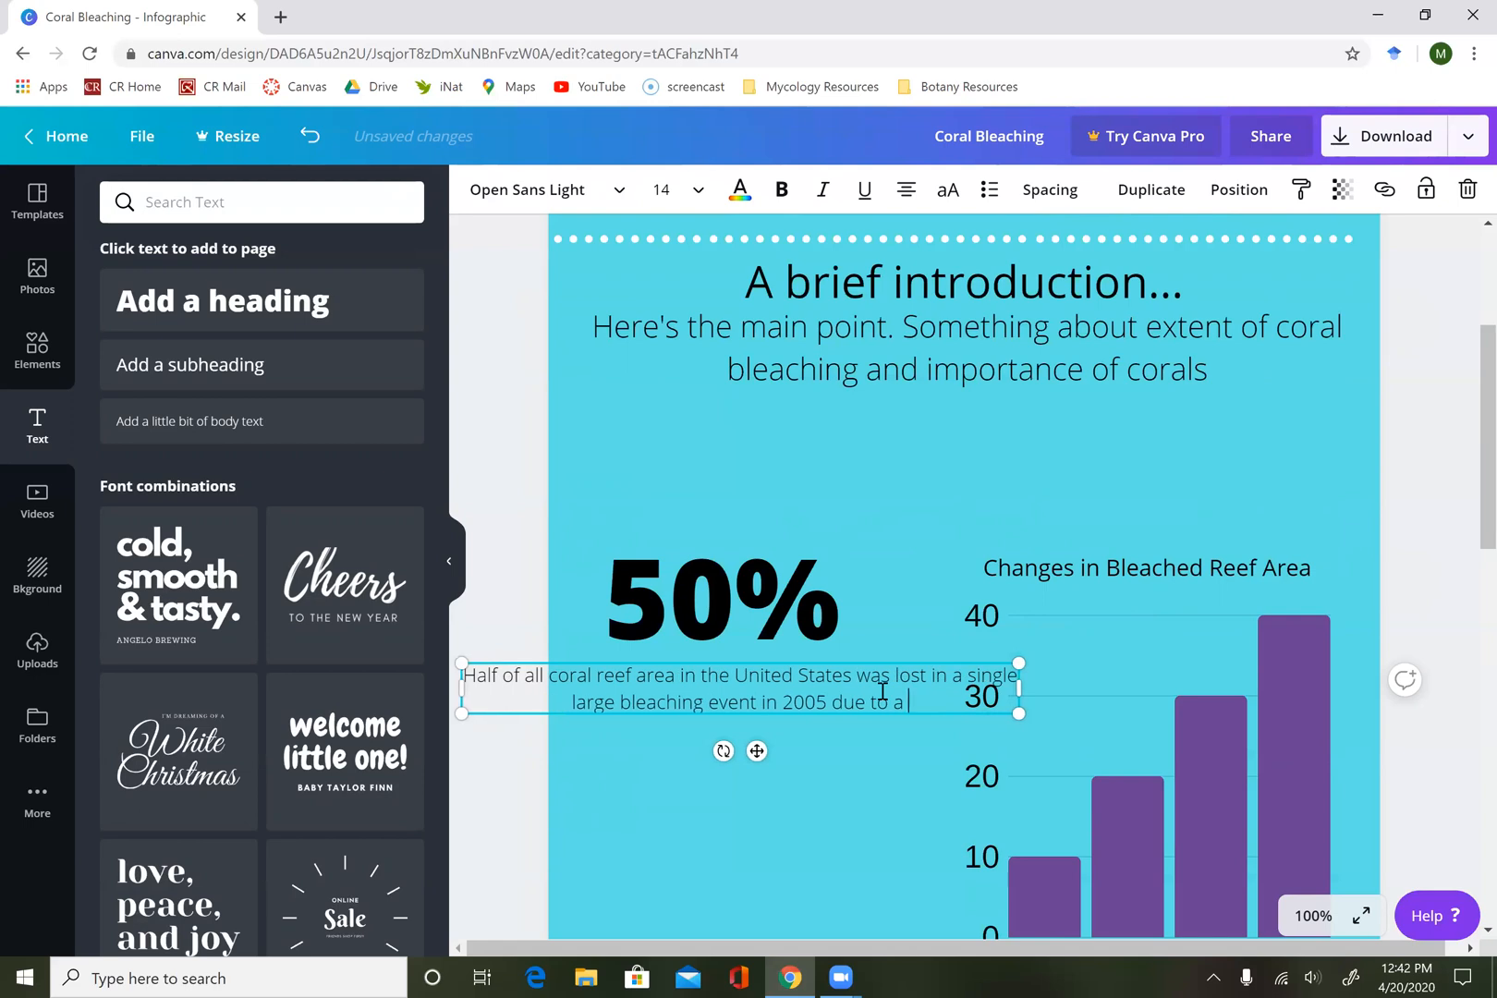
text(large )
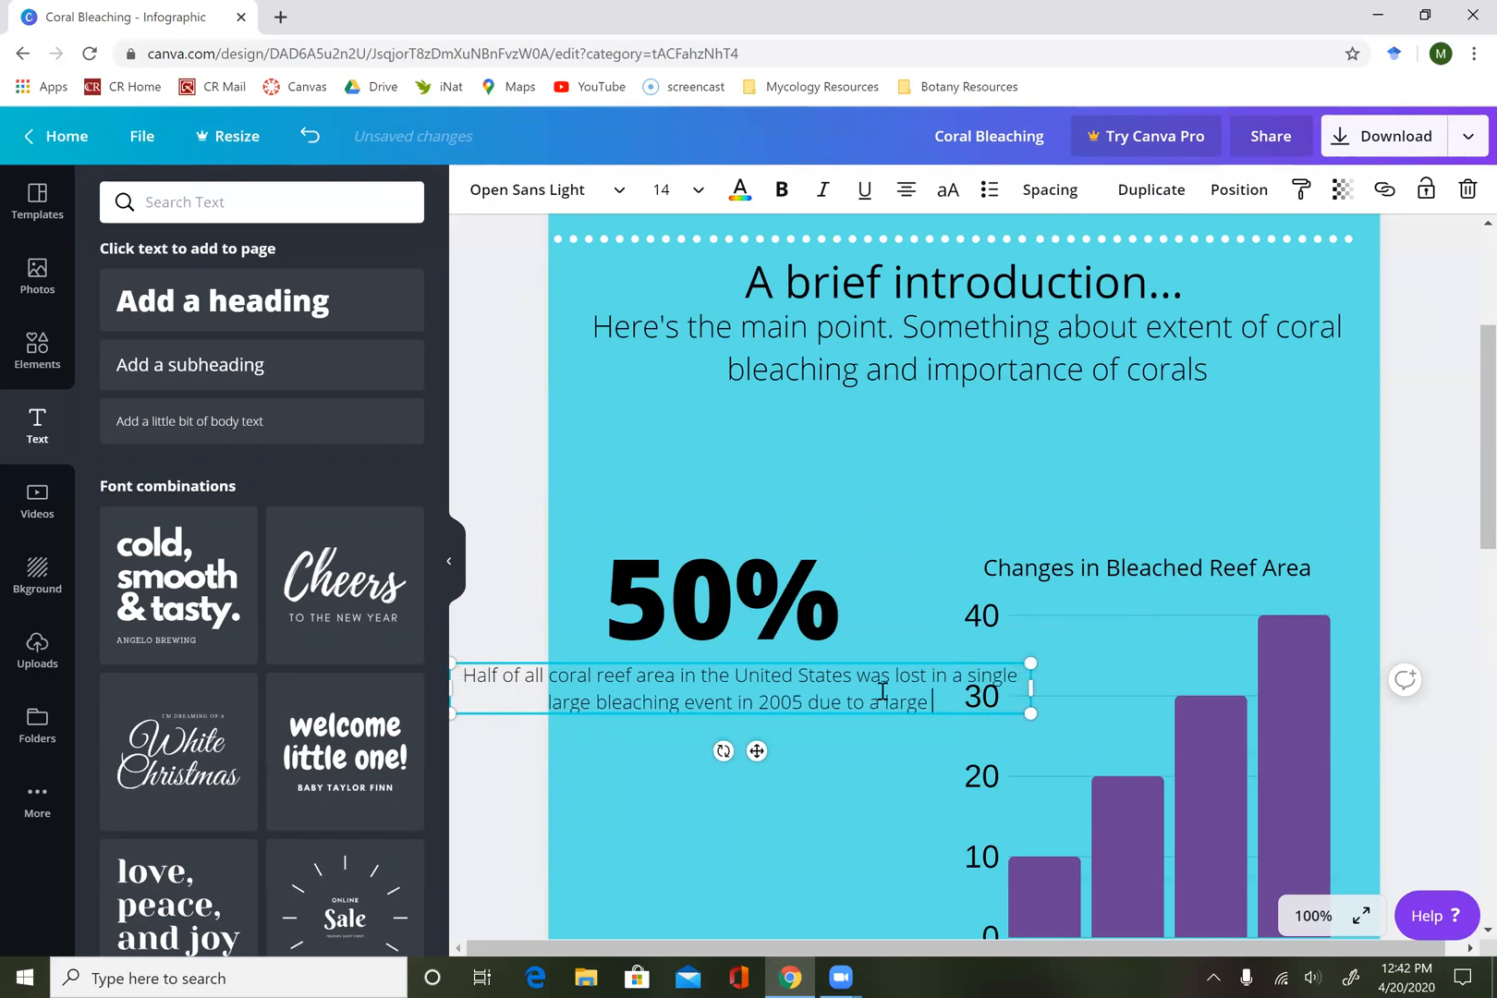
text(w)
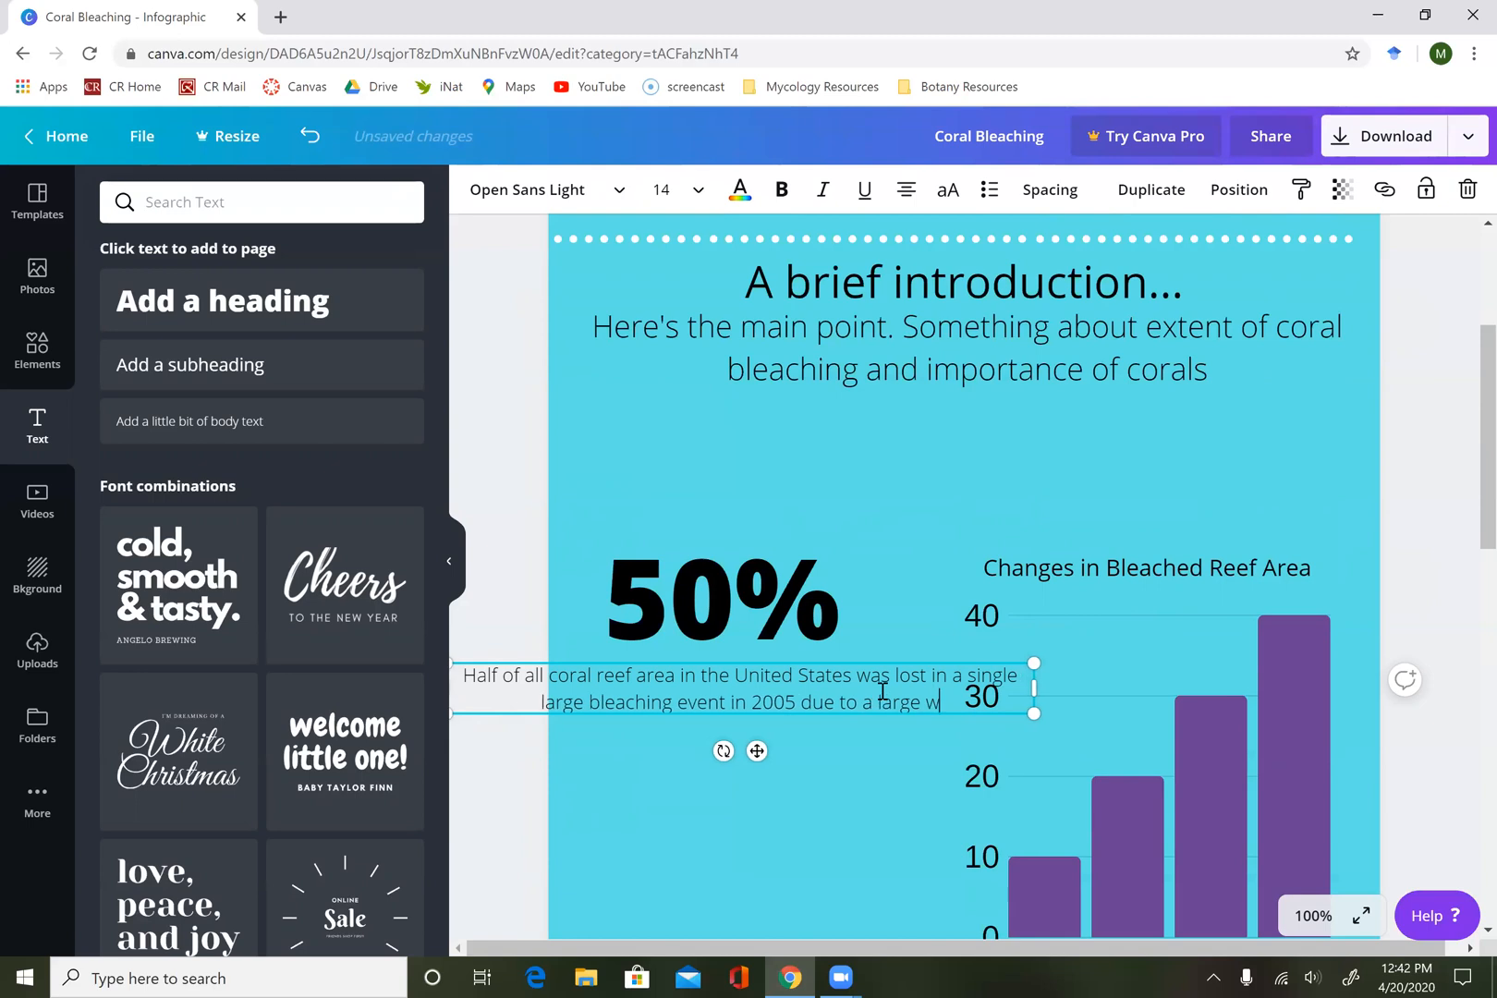
text(arm mass of water)
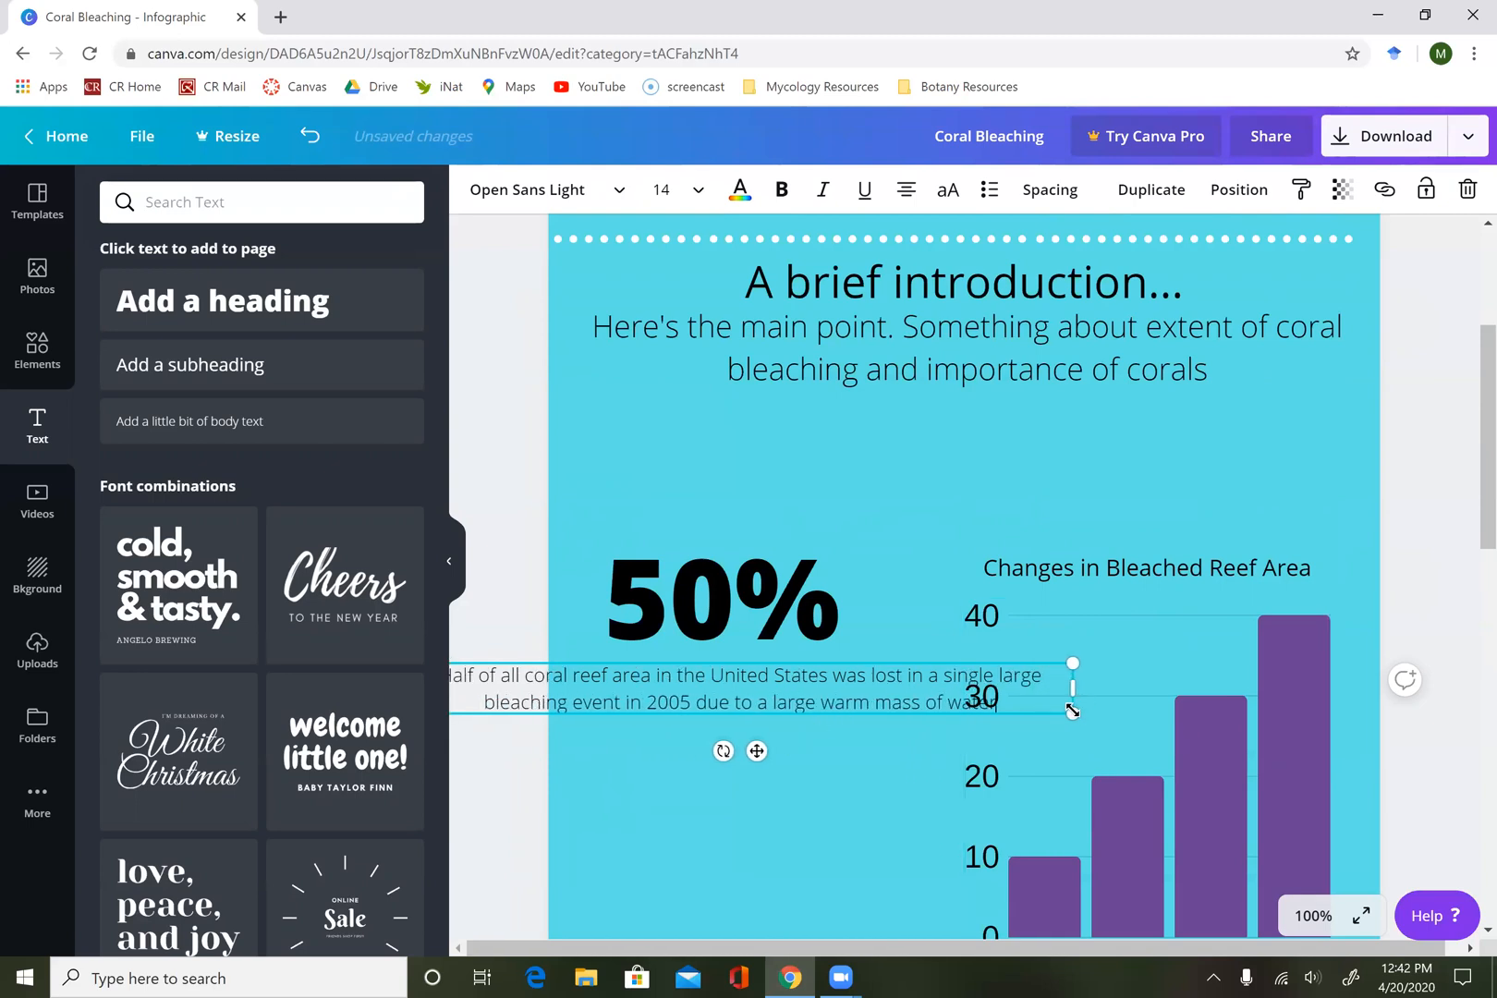
Extend the caption with "due to a large warm mass of water" and try to scale its text box down.
drag(1011, 740, 852, 805)
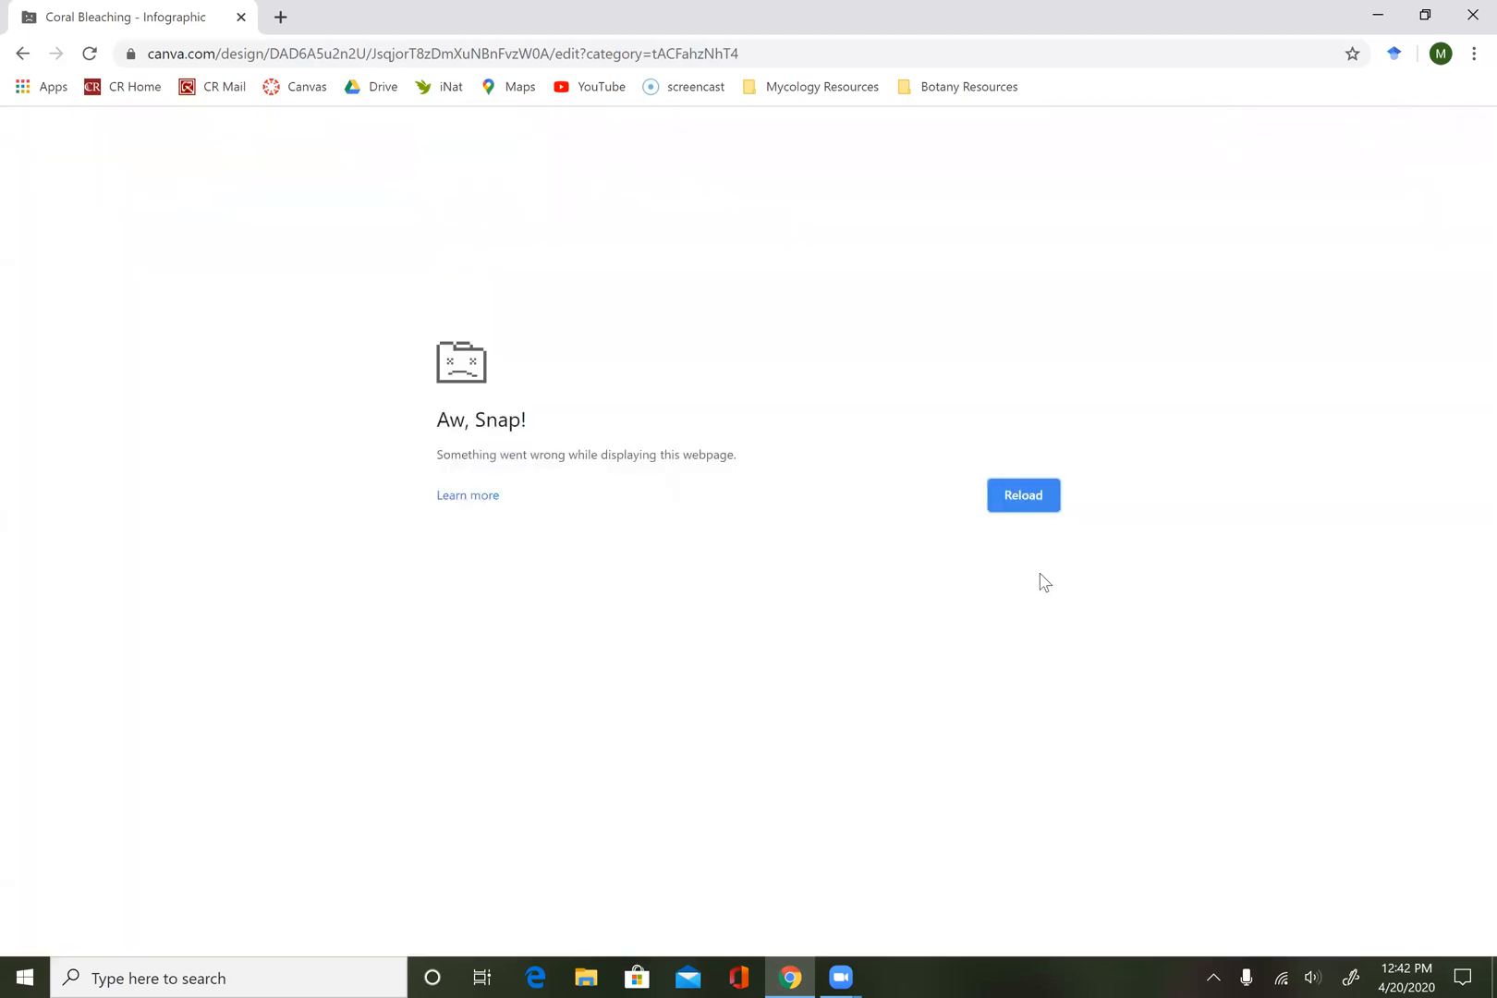
Reload the crashed design page and return to the infographic.
click(1027, 497)
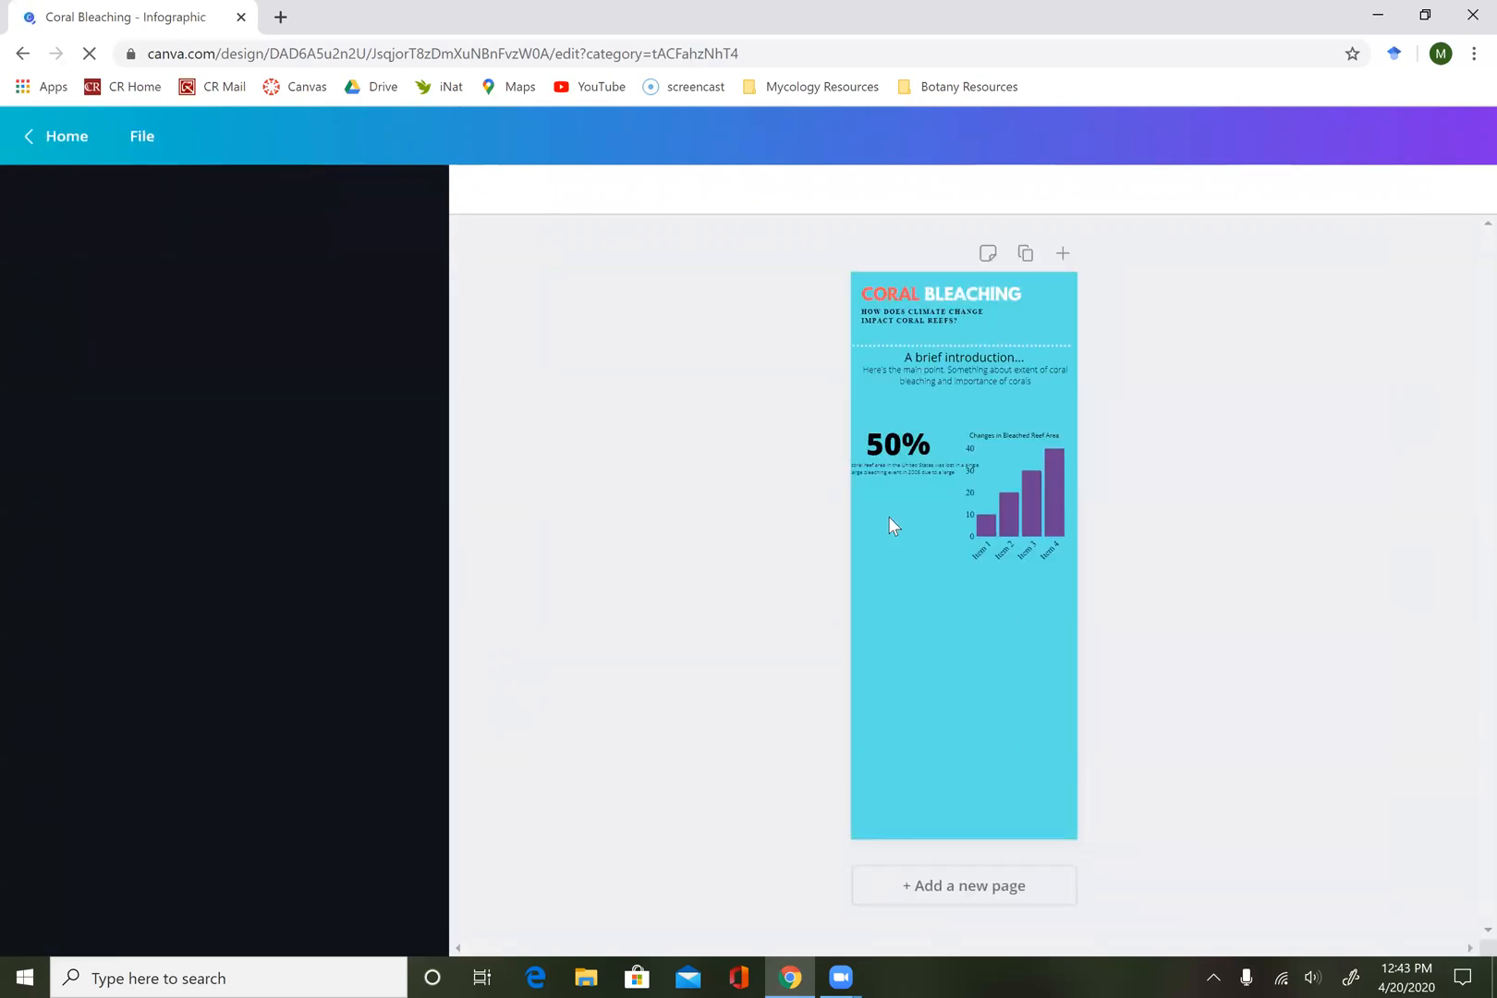
click(890, 438)
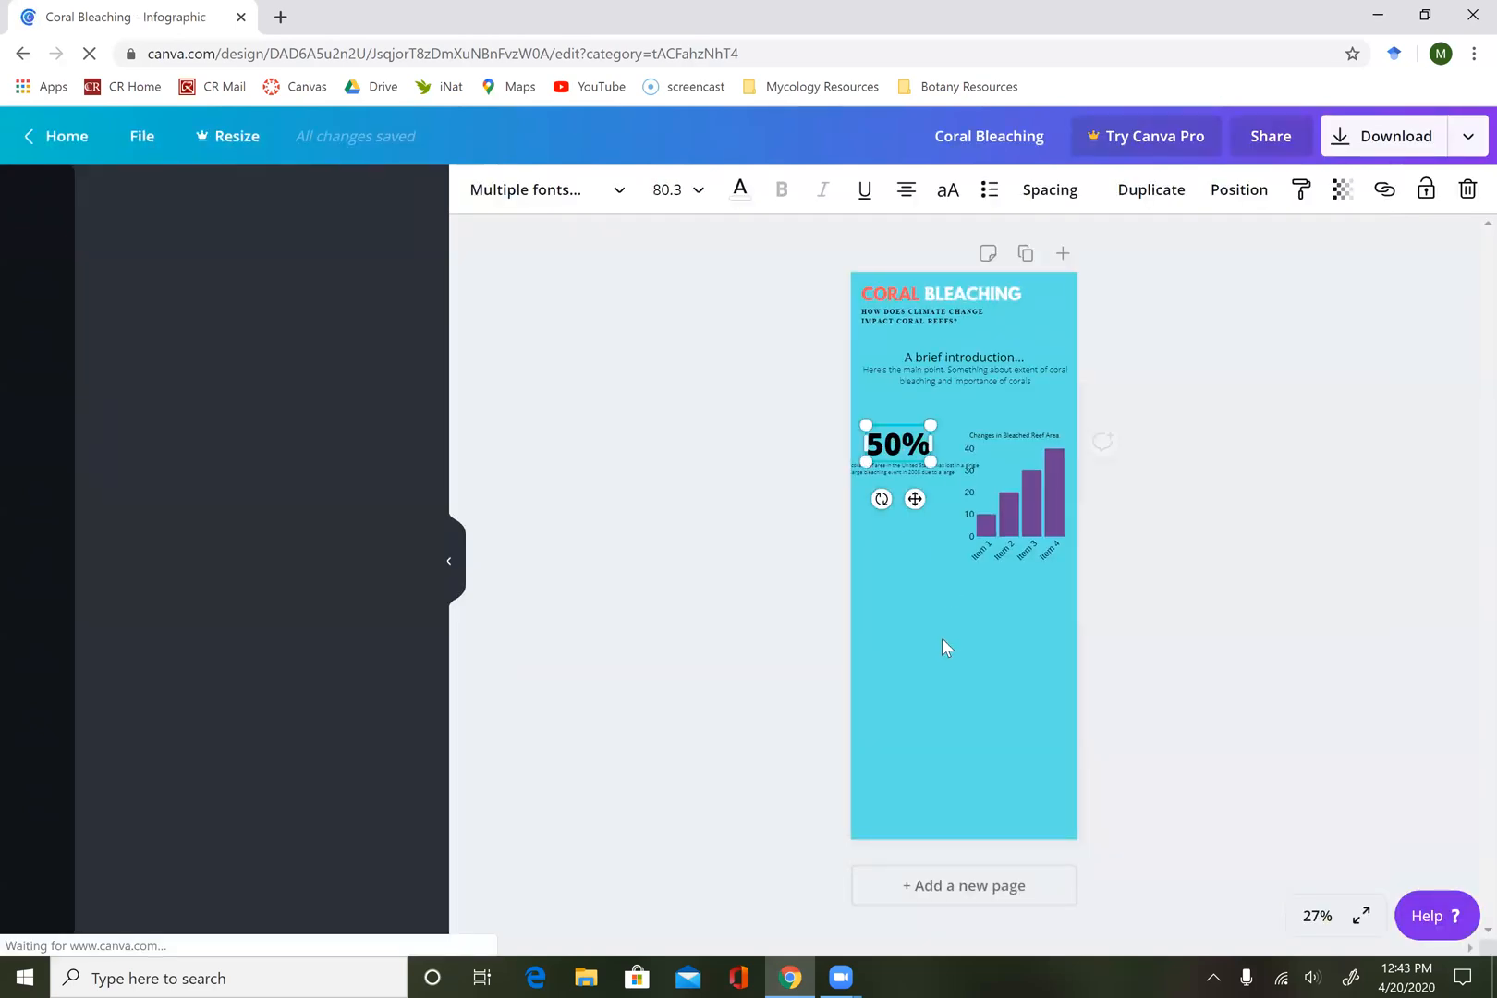
click(942, 639)
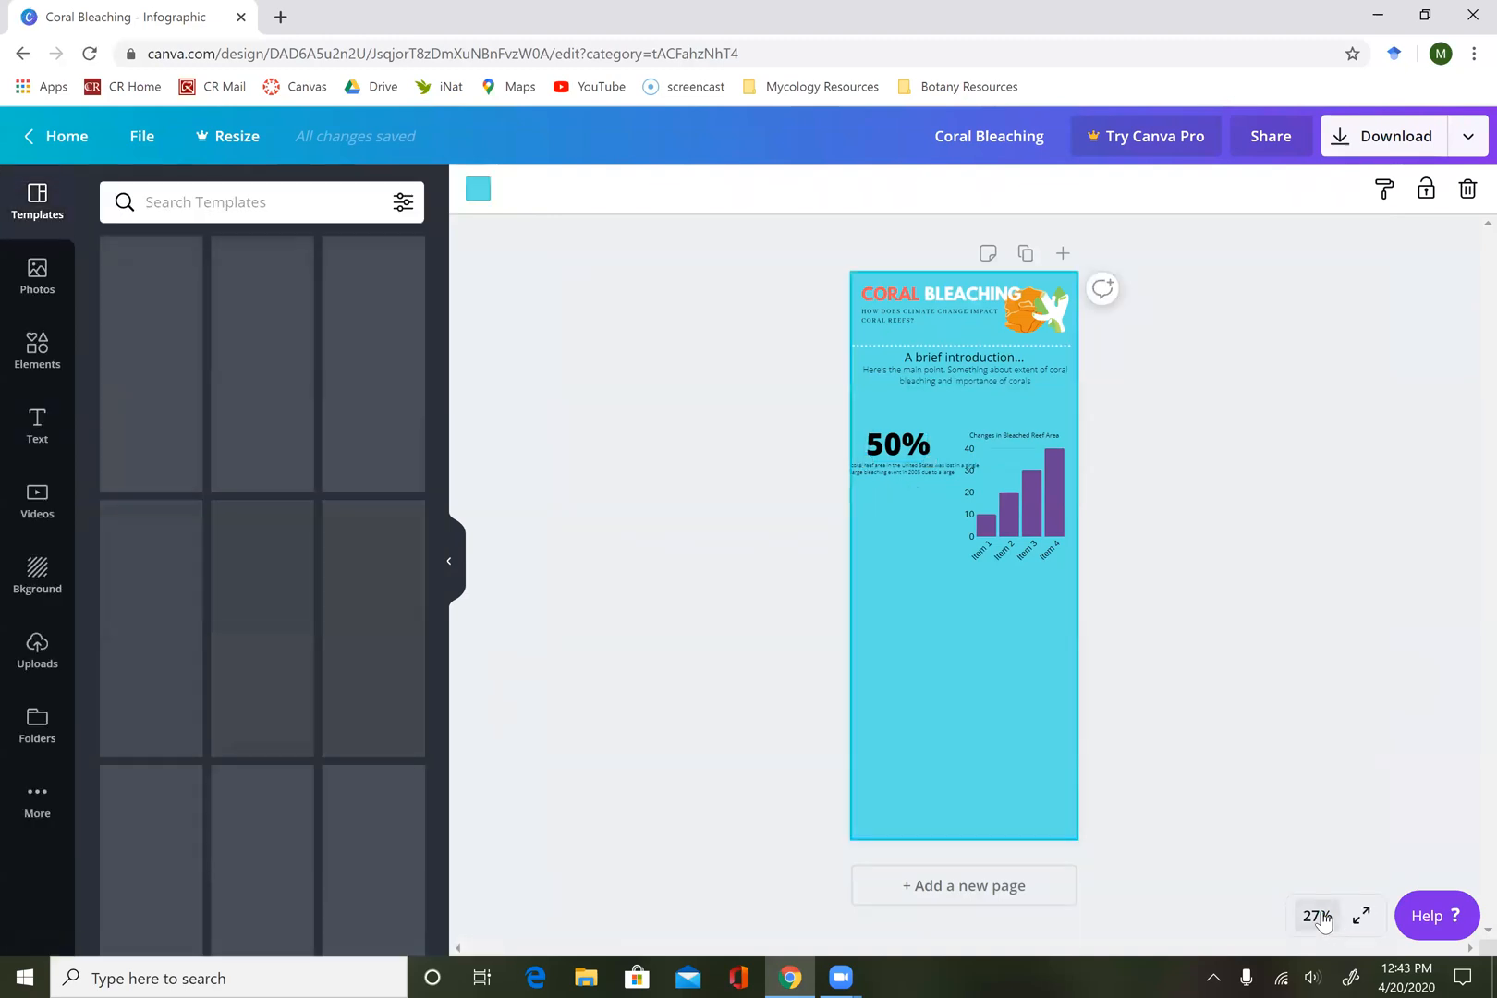
Scale the caption under "50%" down to about size 9.3 so it fits between the page's left edge and the chart.
click(1318, 915)
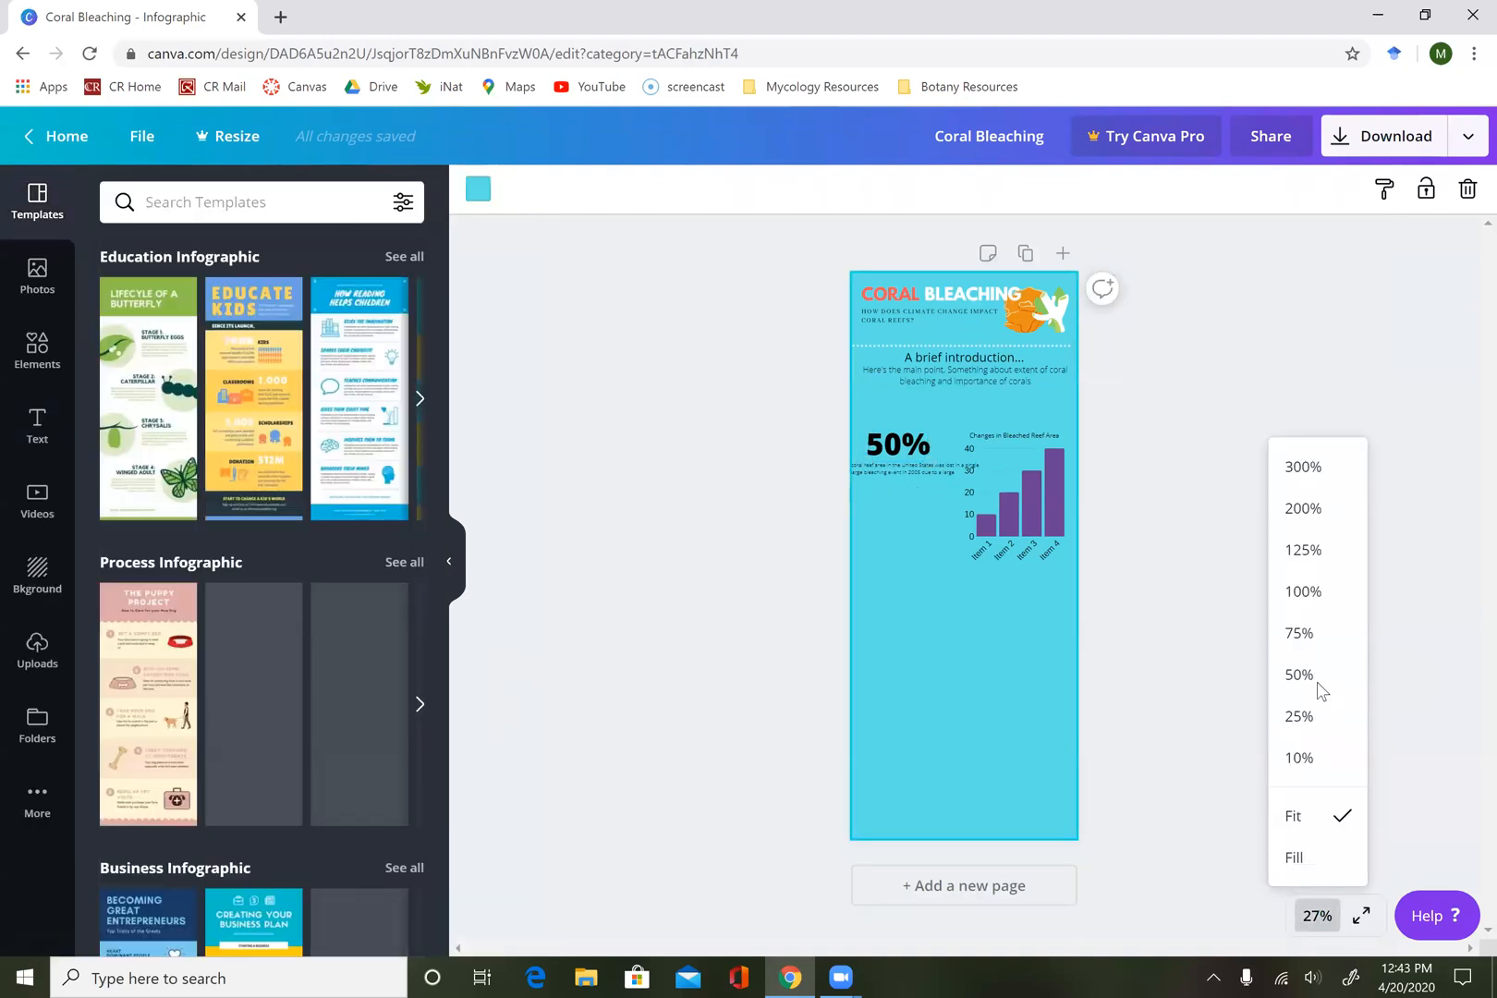
click(1328, 686)
click(851, 402)
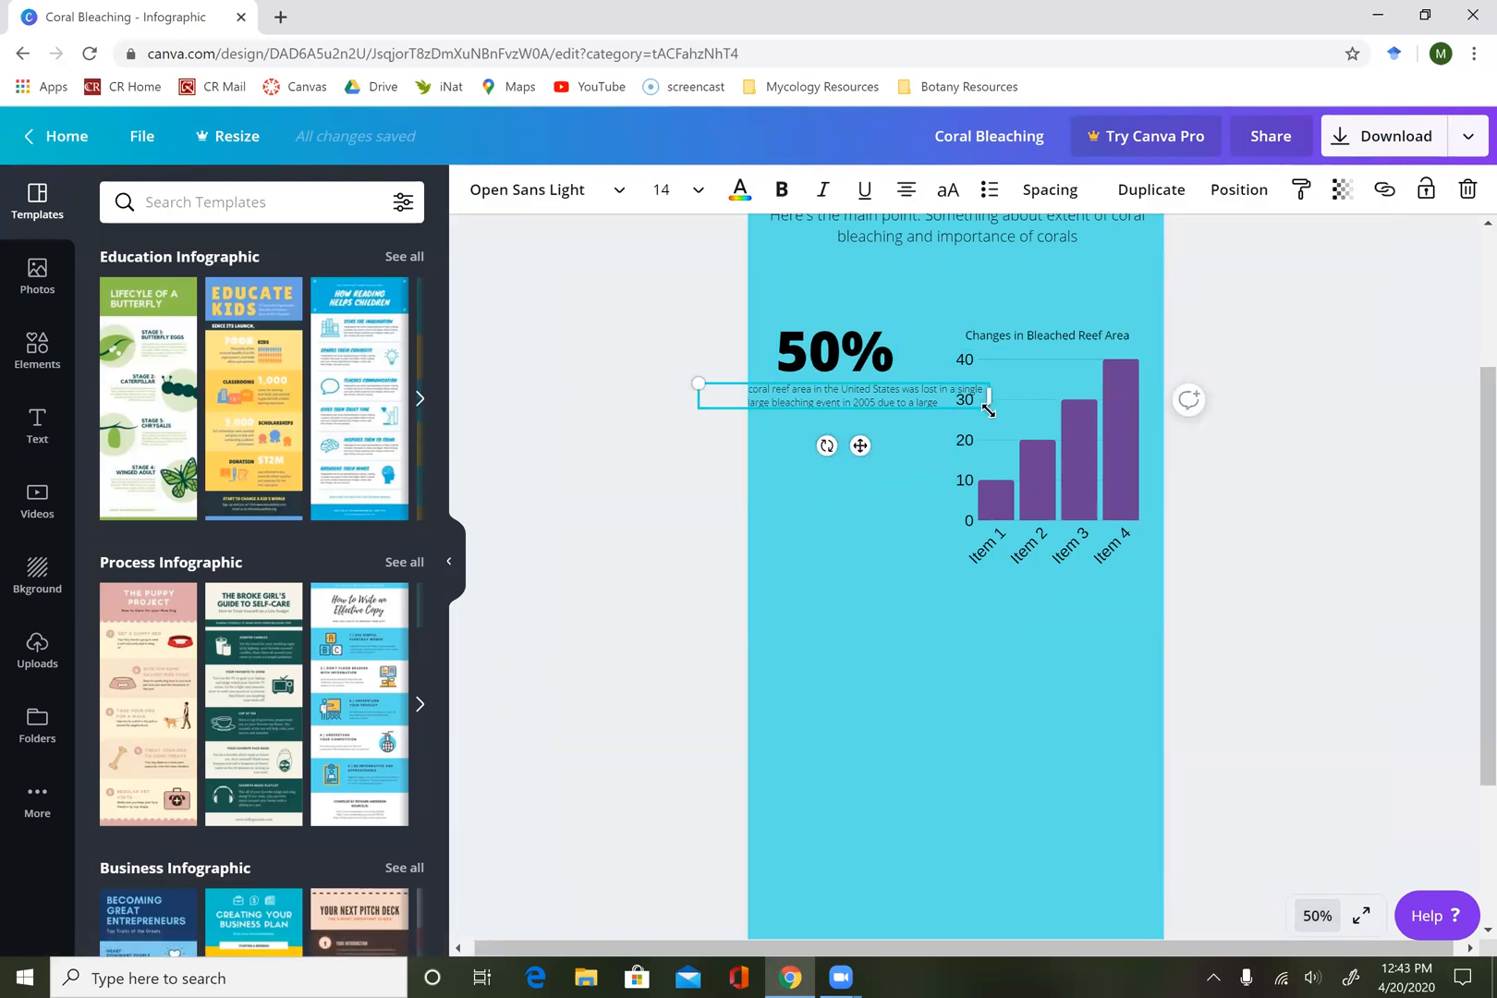
mouse_move(949, 440)
mouse_down()
mouse_move(900, 485)
mouse_move(956, 438)
mouse_move(944, 444)
mouse_up()
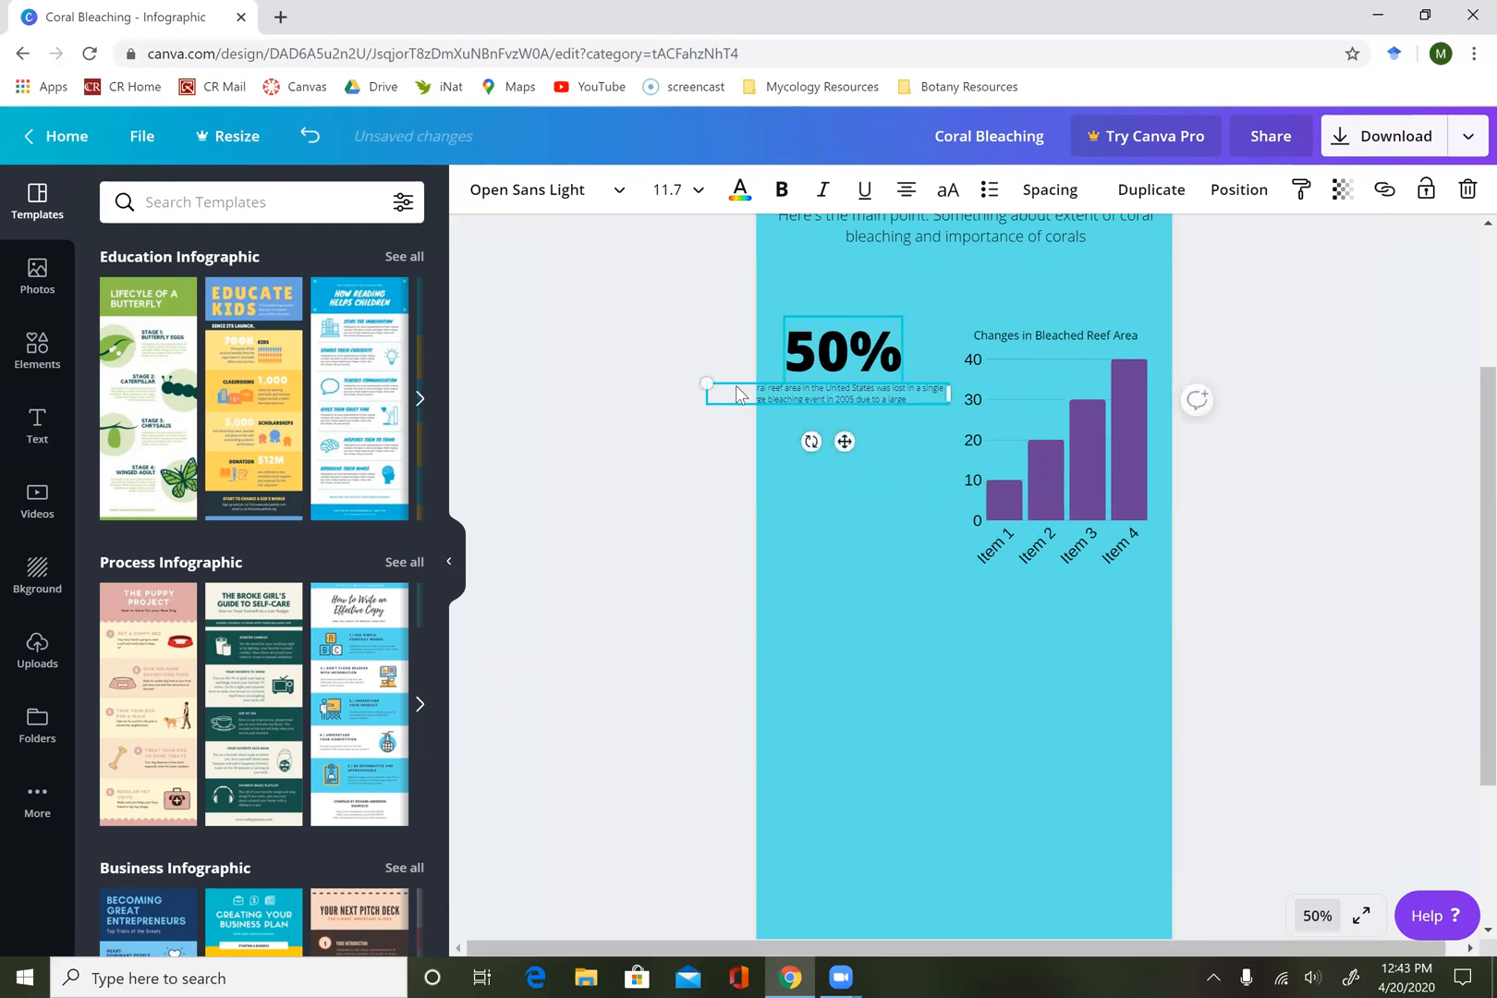
drag(709, 396, 760, 388)
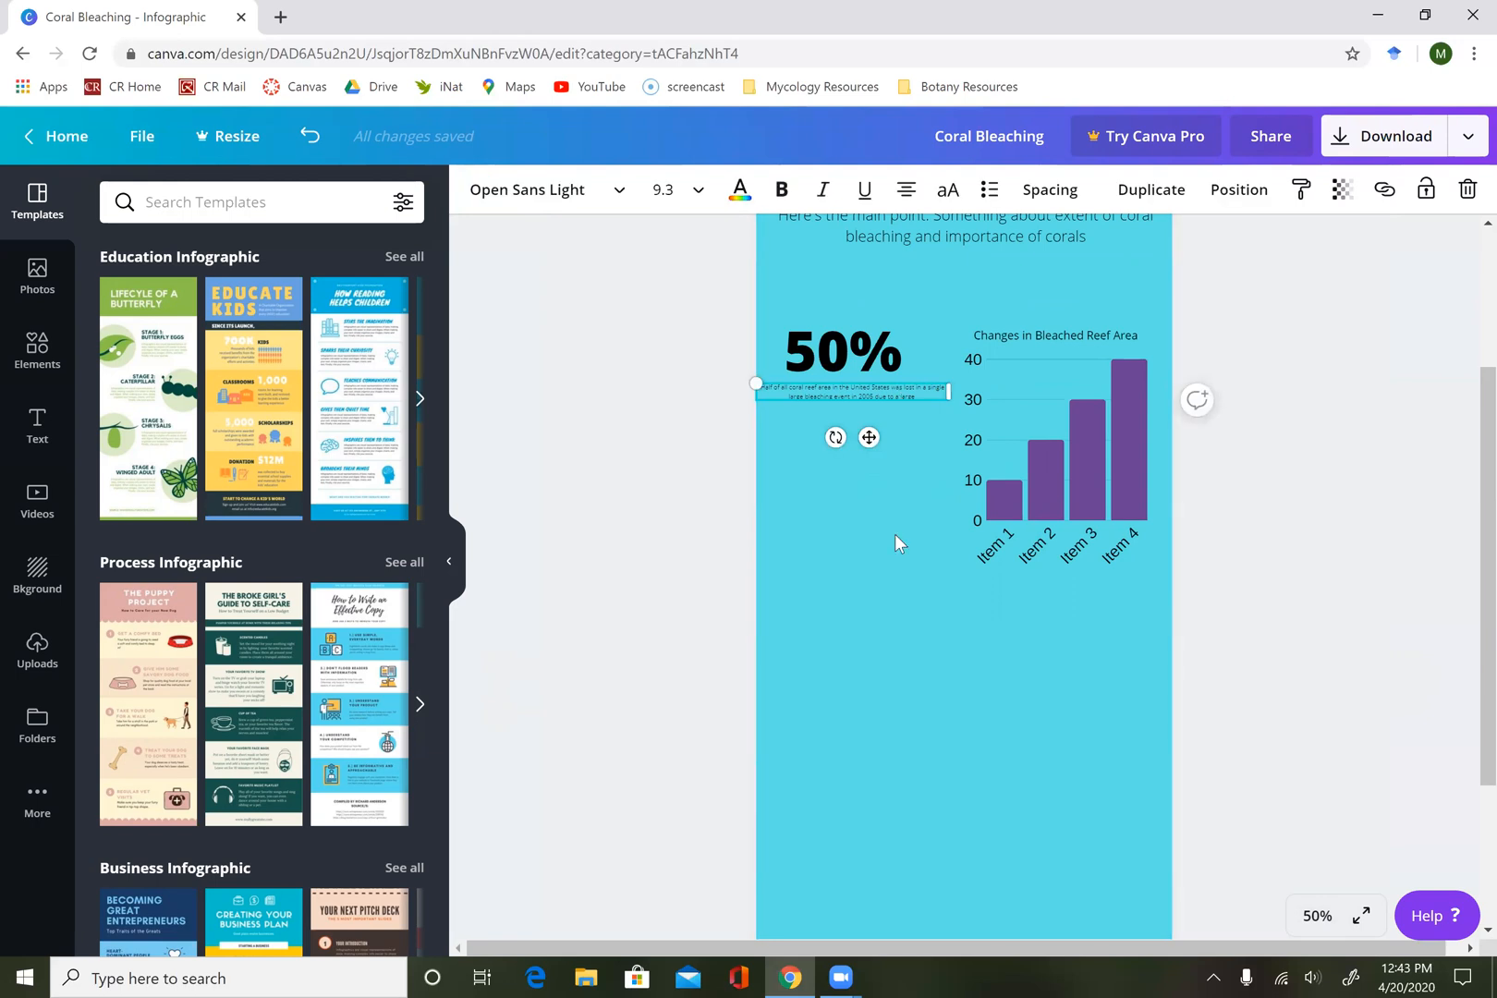
Hide the template side panel and enlarge the page view to 75% to check the caption under "50%".
click(455, 568)
click(1317, 915)
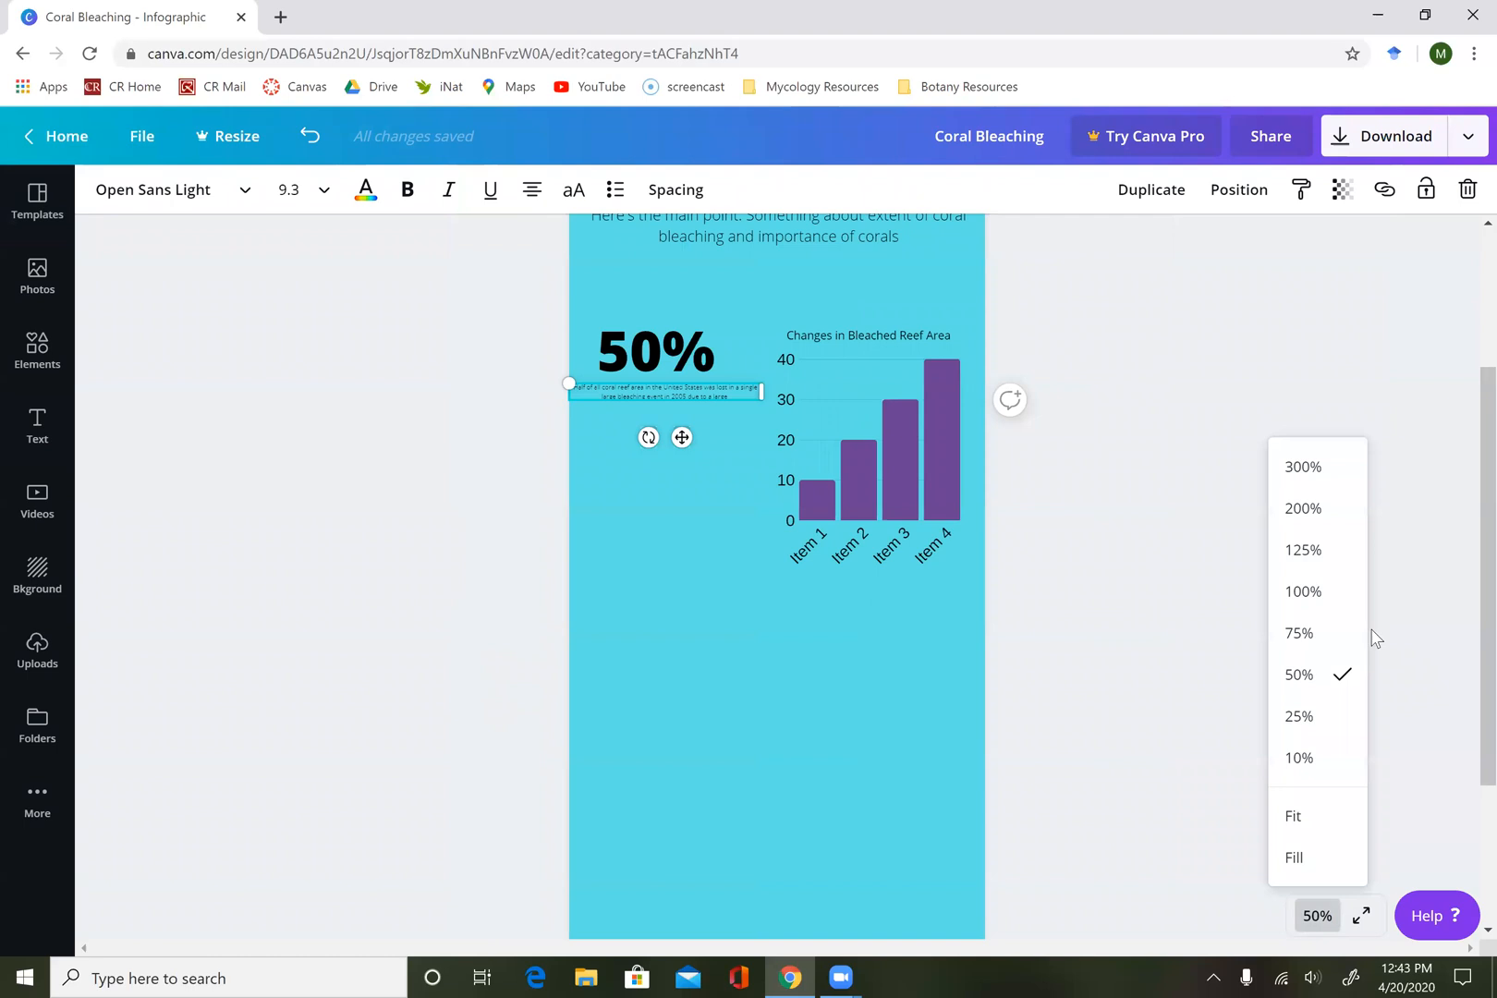
click(1305, 635)
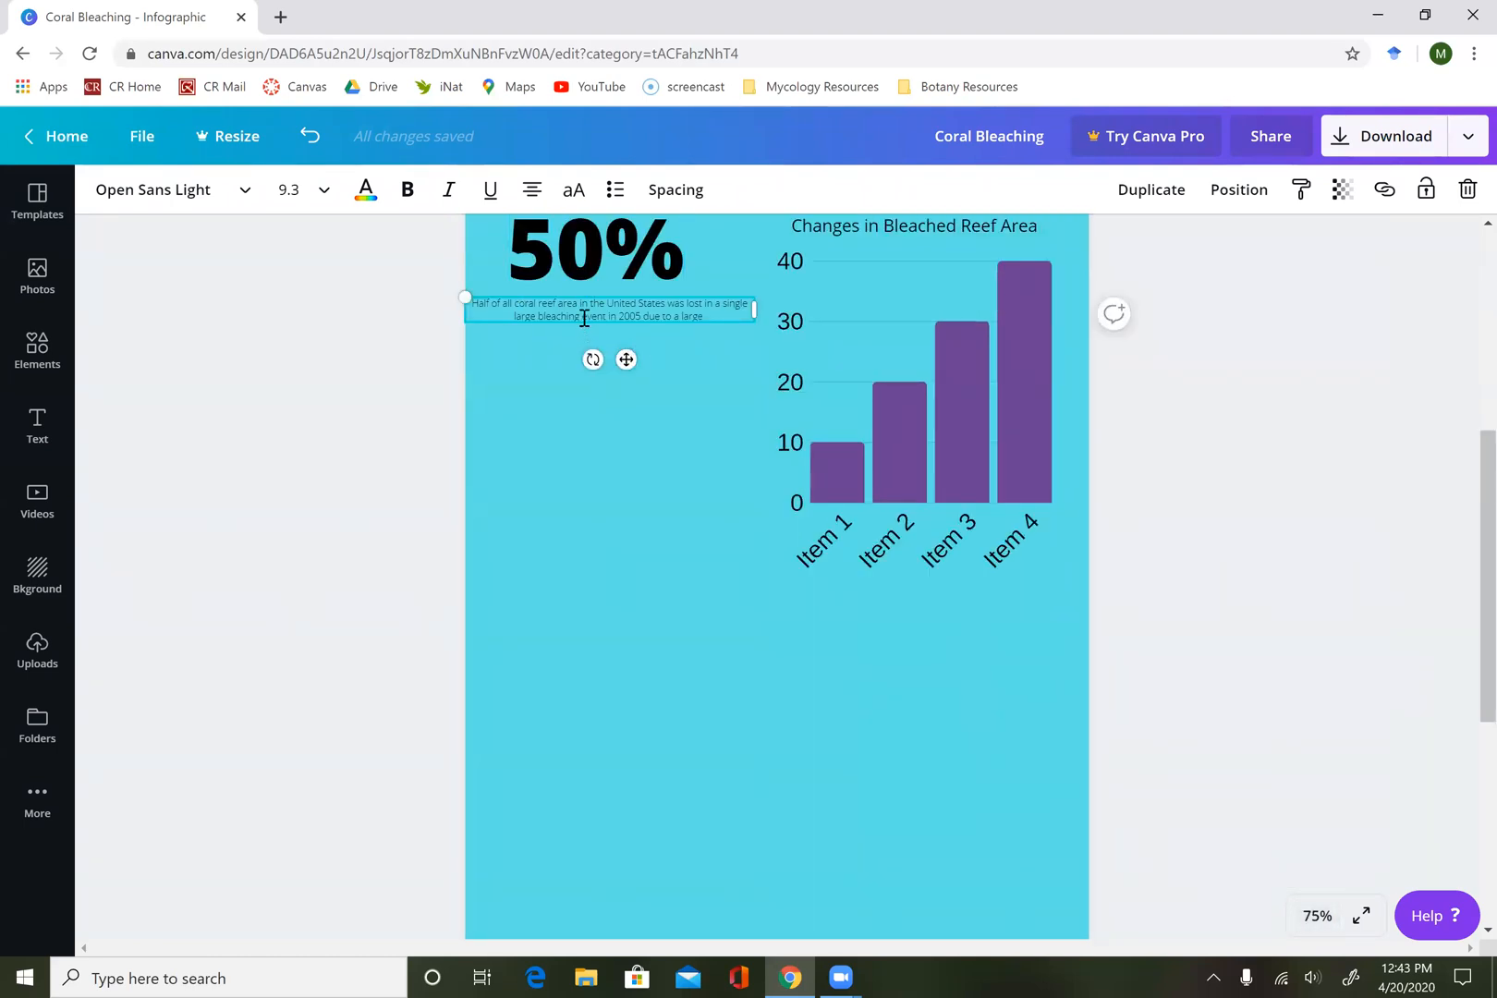
click(736, 324)
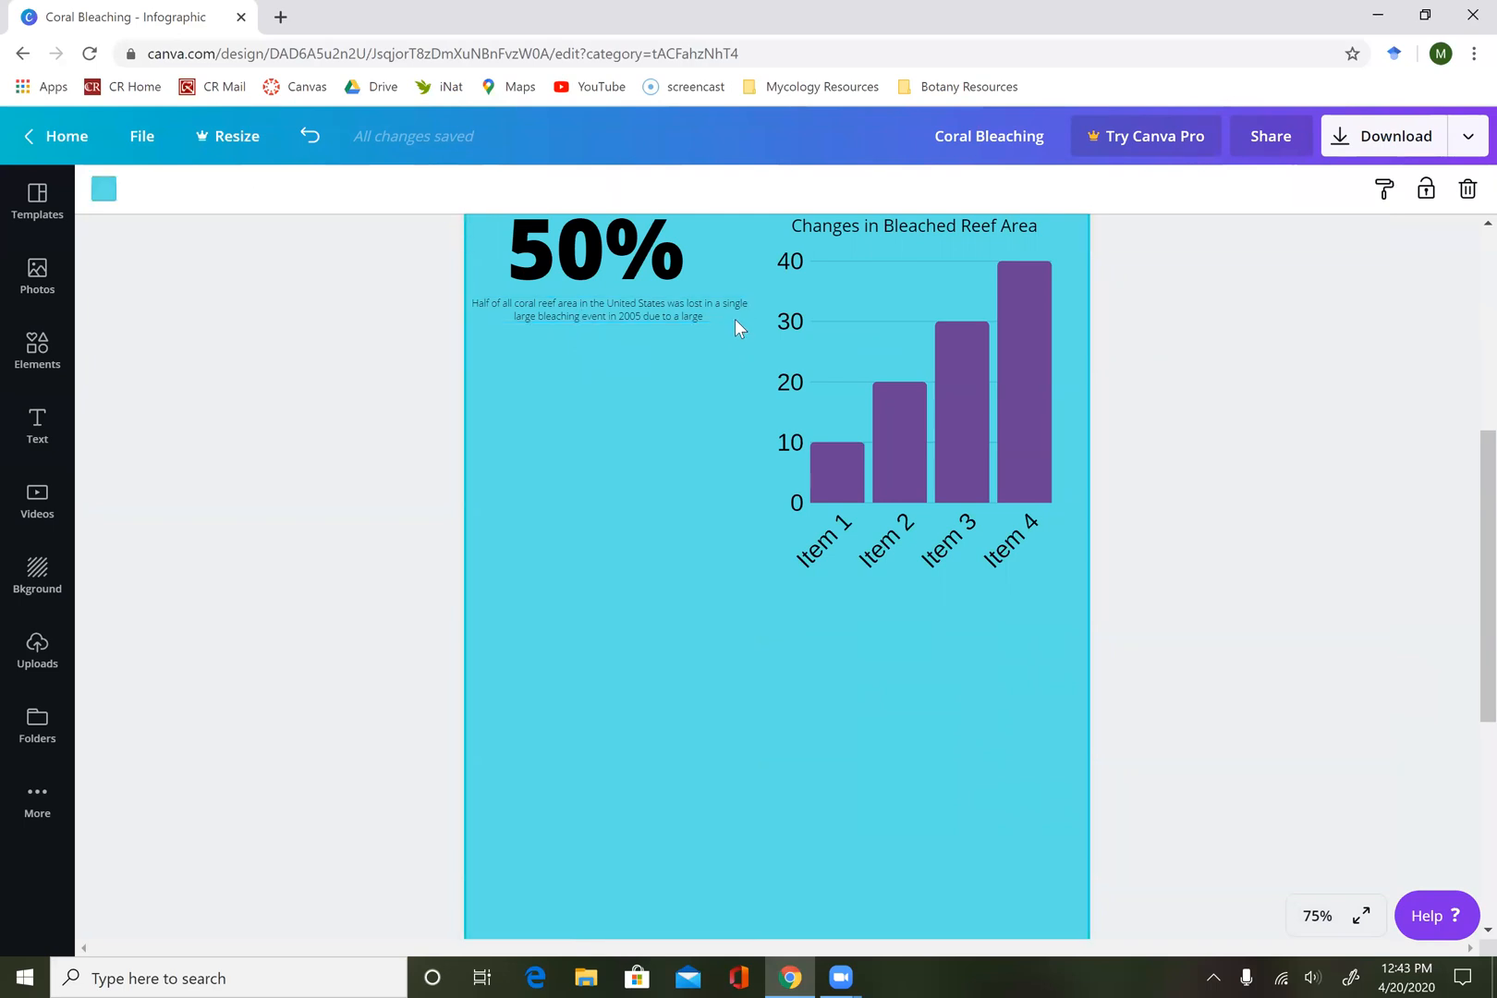
click(711, 312)
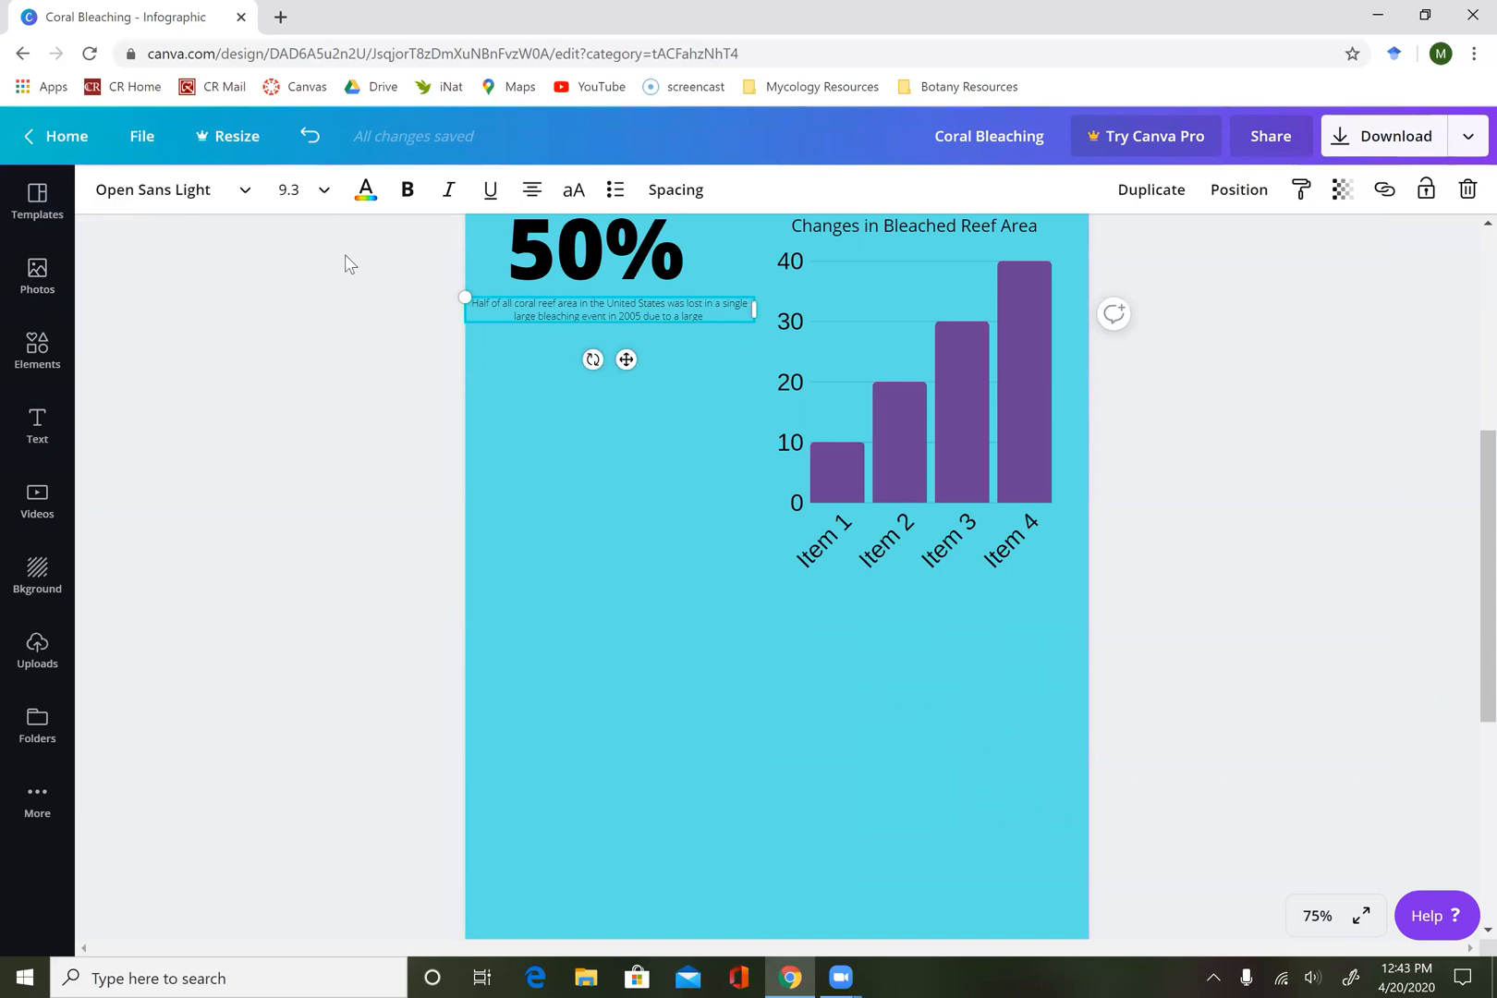
Review the infographic's layout from the coral header down to the empty area below the bar chart.
scroll(414, 514, up, 3)
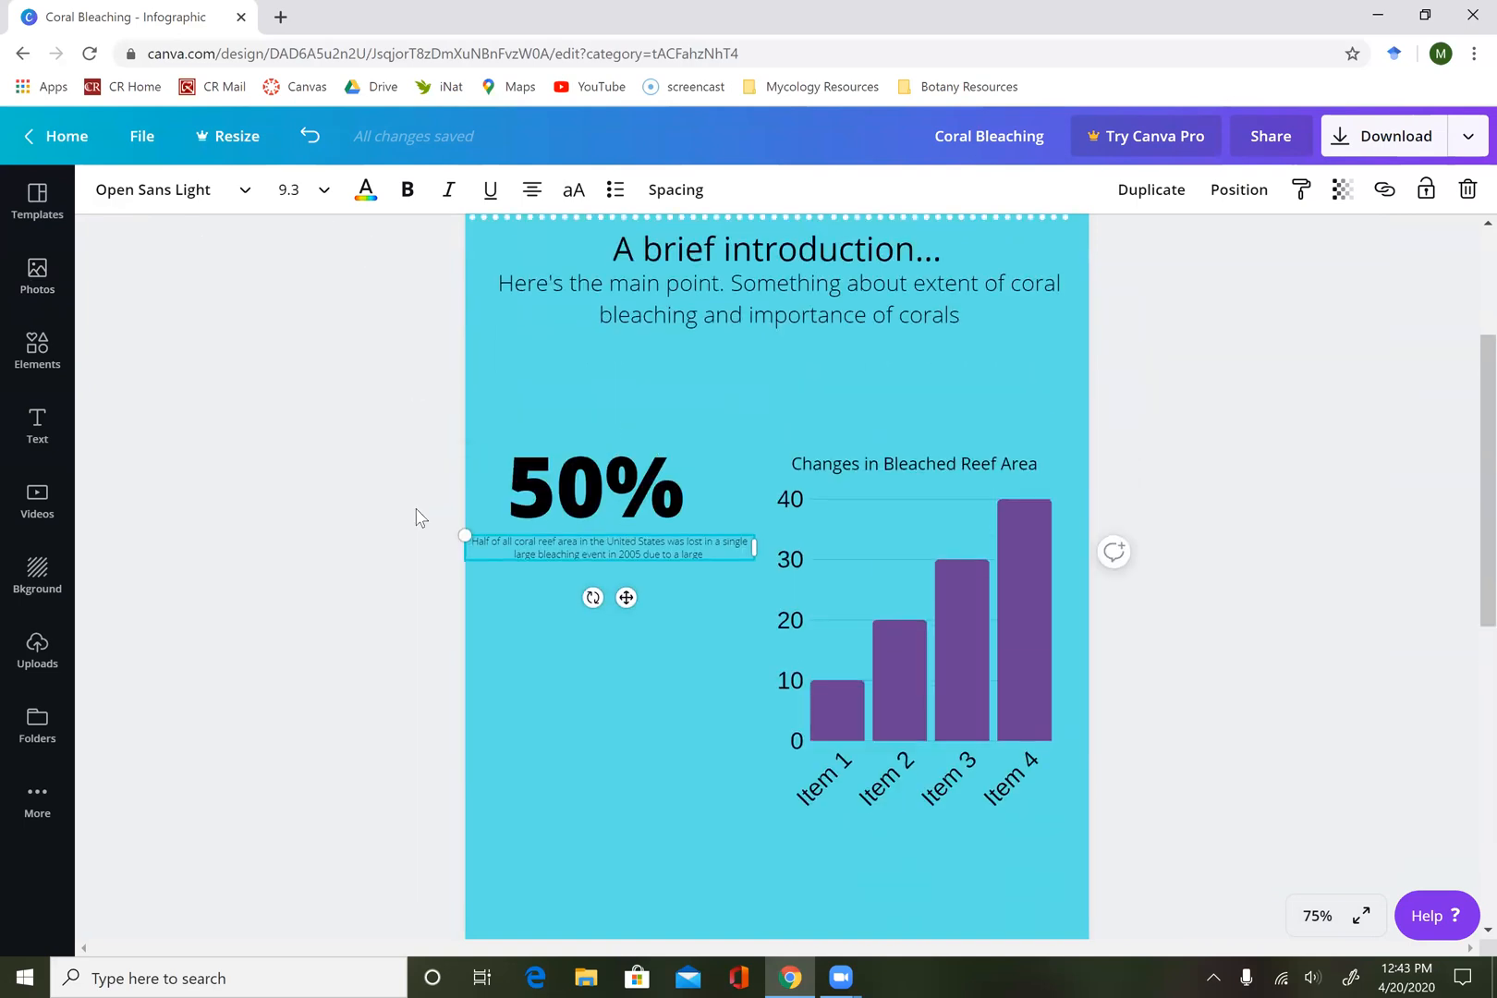
scroll(829, 339, up, 2)
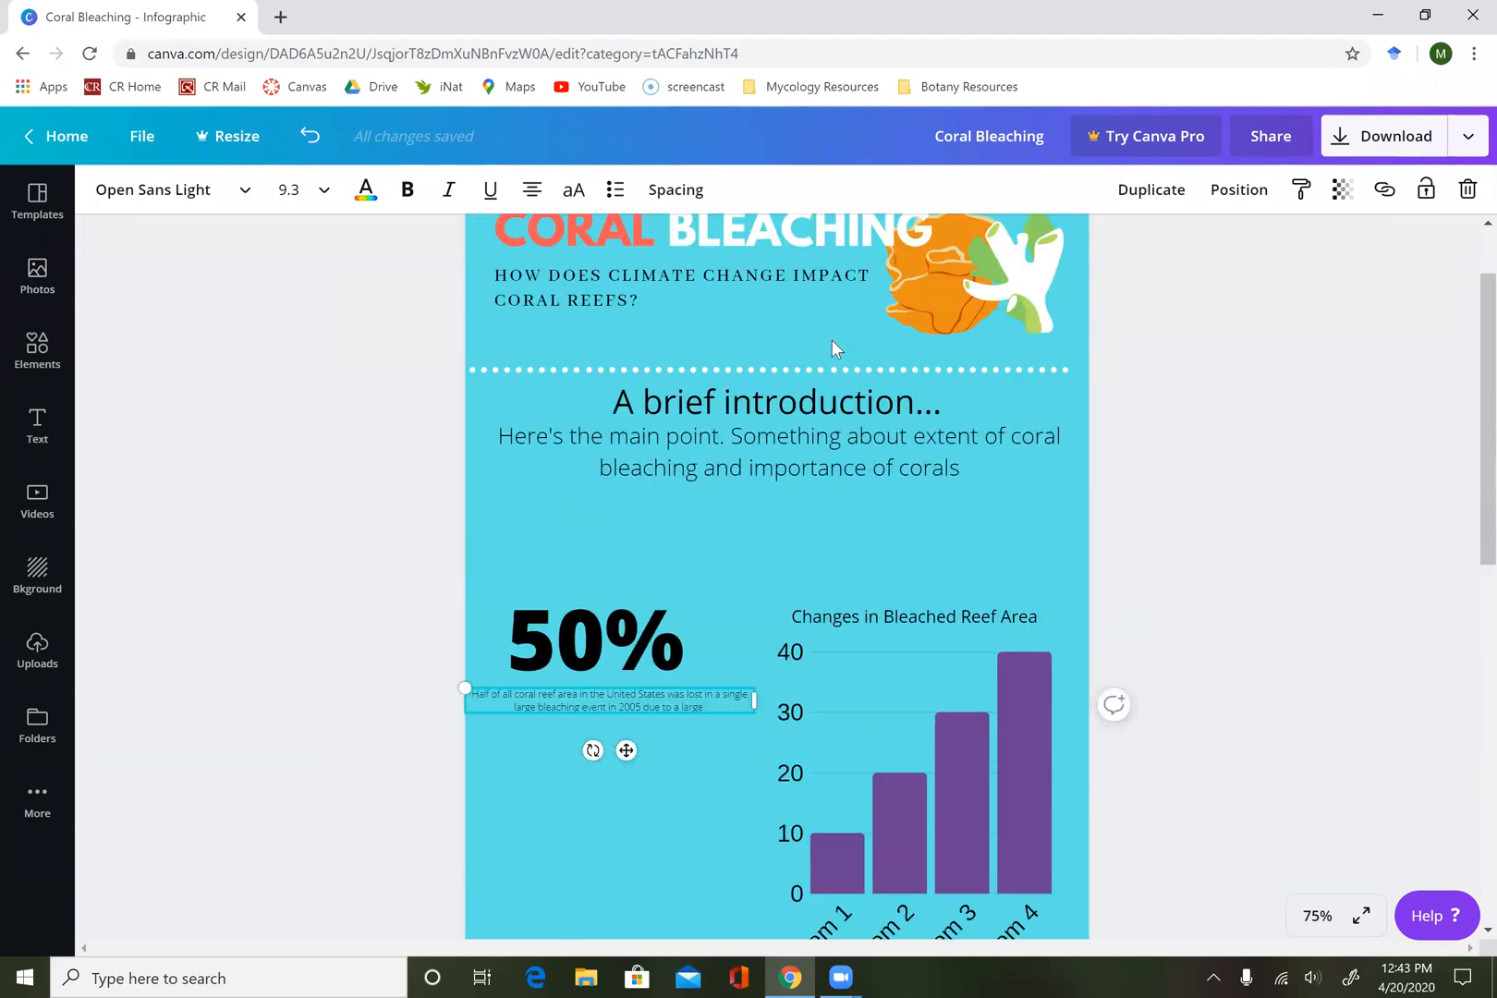
scroll(823, 462, down, 1)
scroll(804, 522, down, 3)
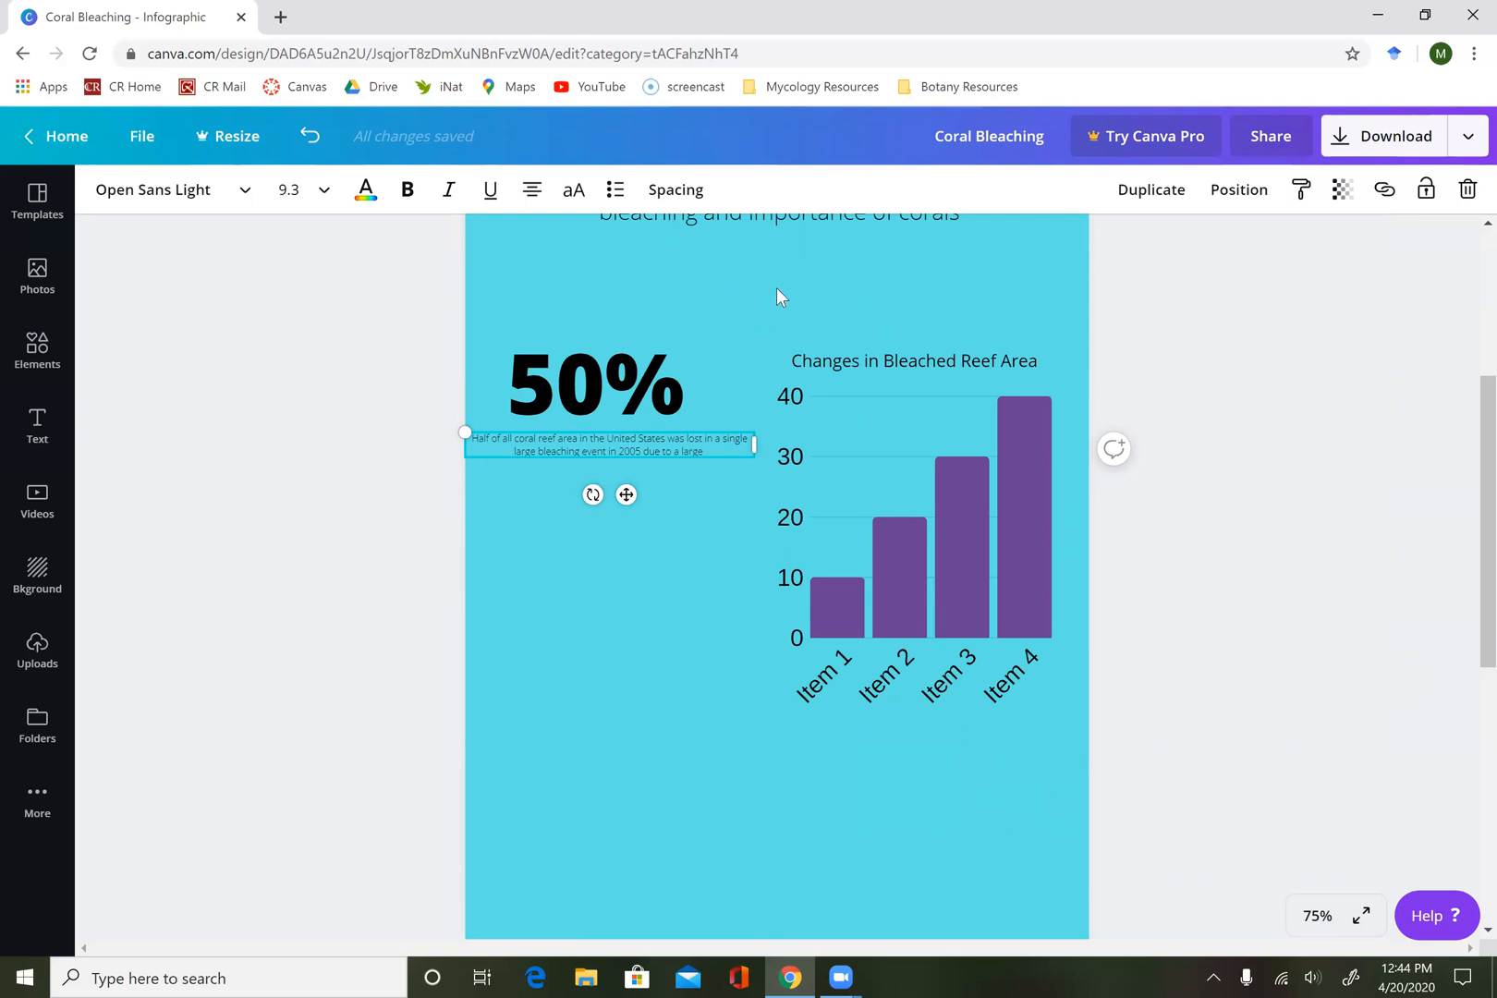
scroll(777, 290, up, 2)
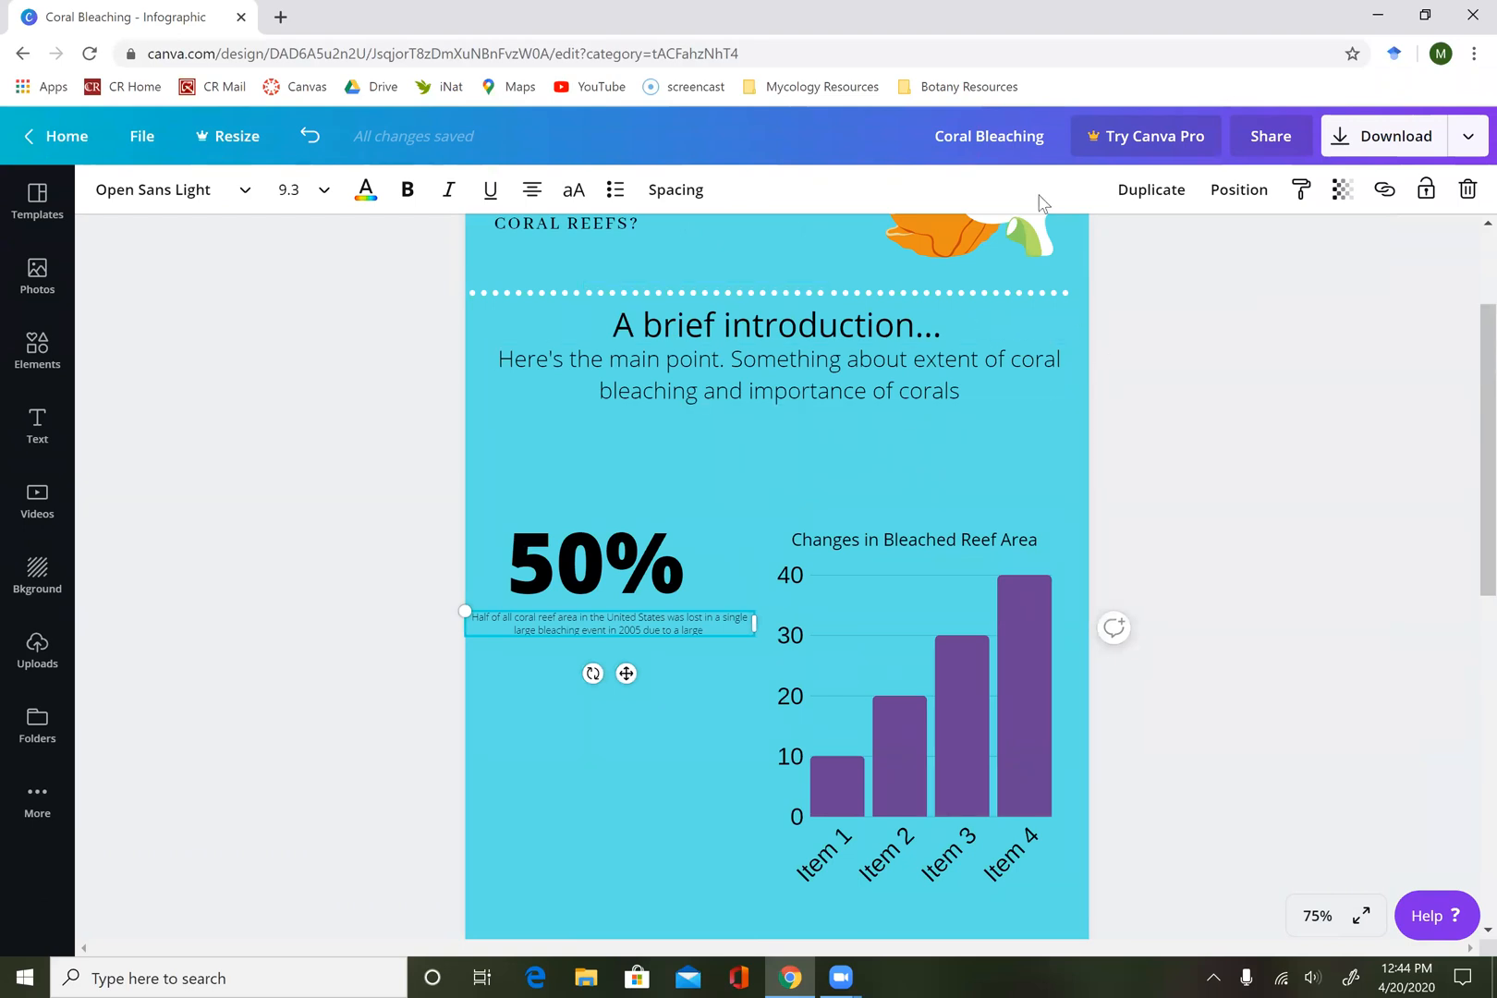
scroll(959, 578, down, 2)
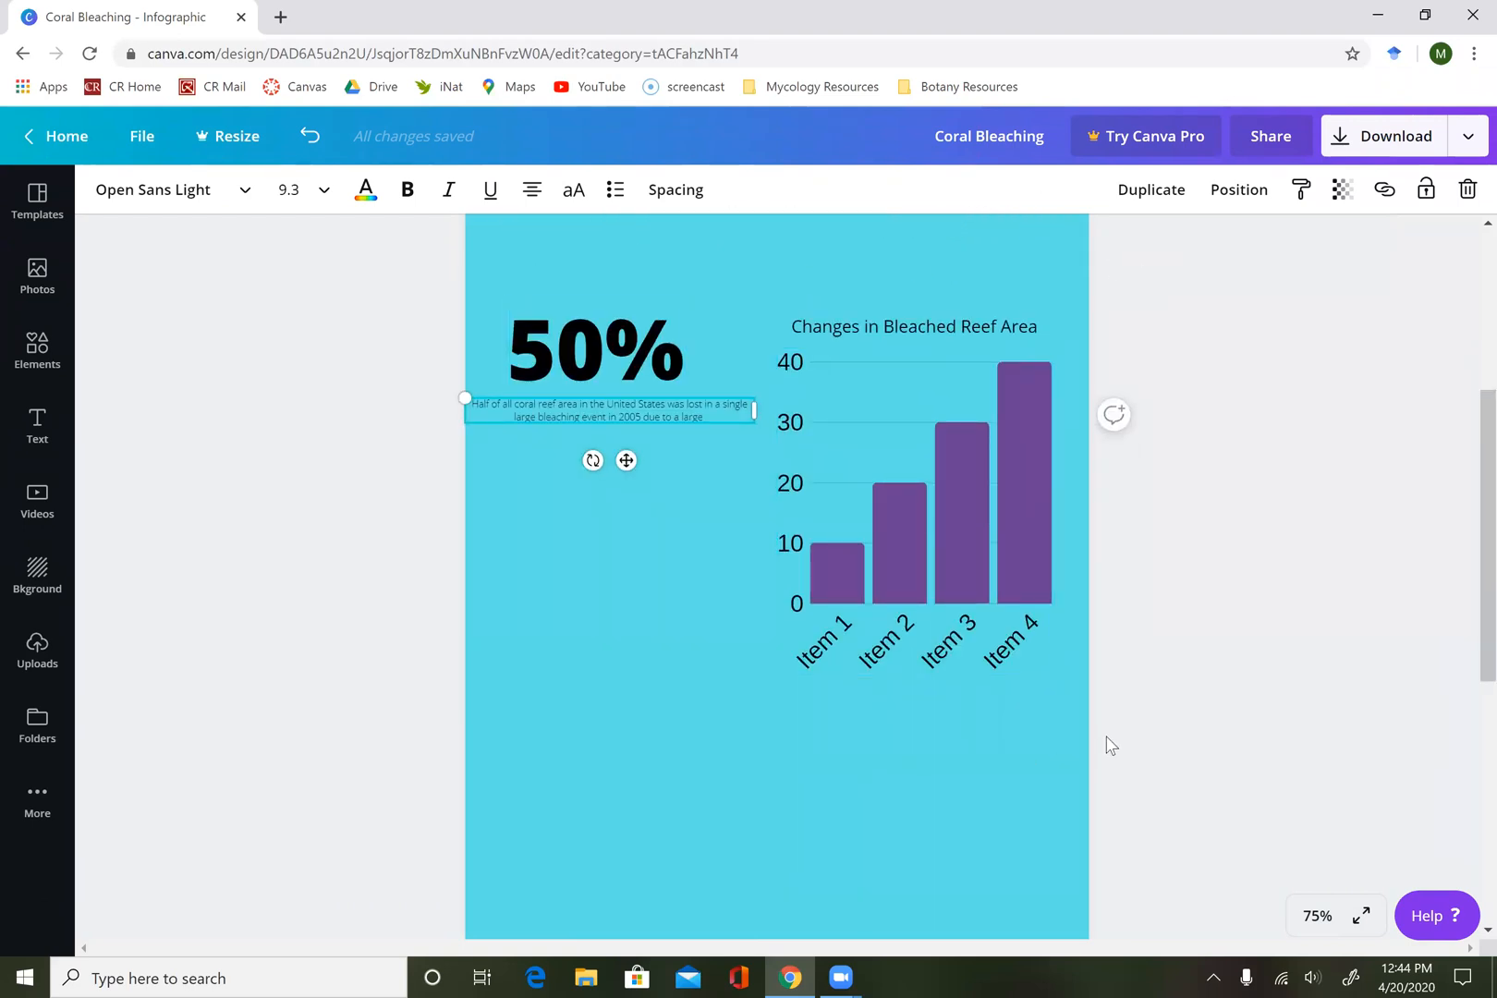
scroll(1108, 744, down, 5)
scroll(1108, 744, up, 1)
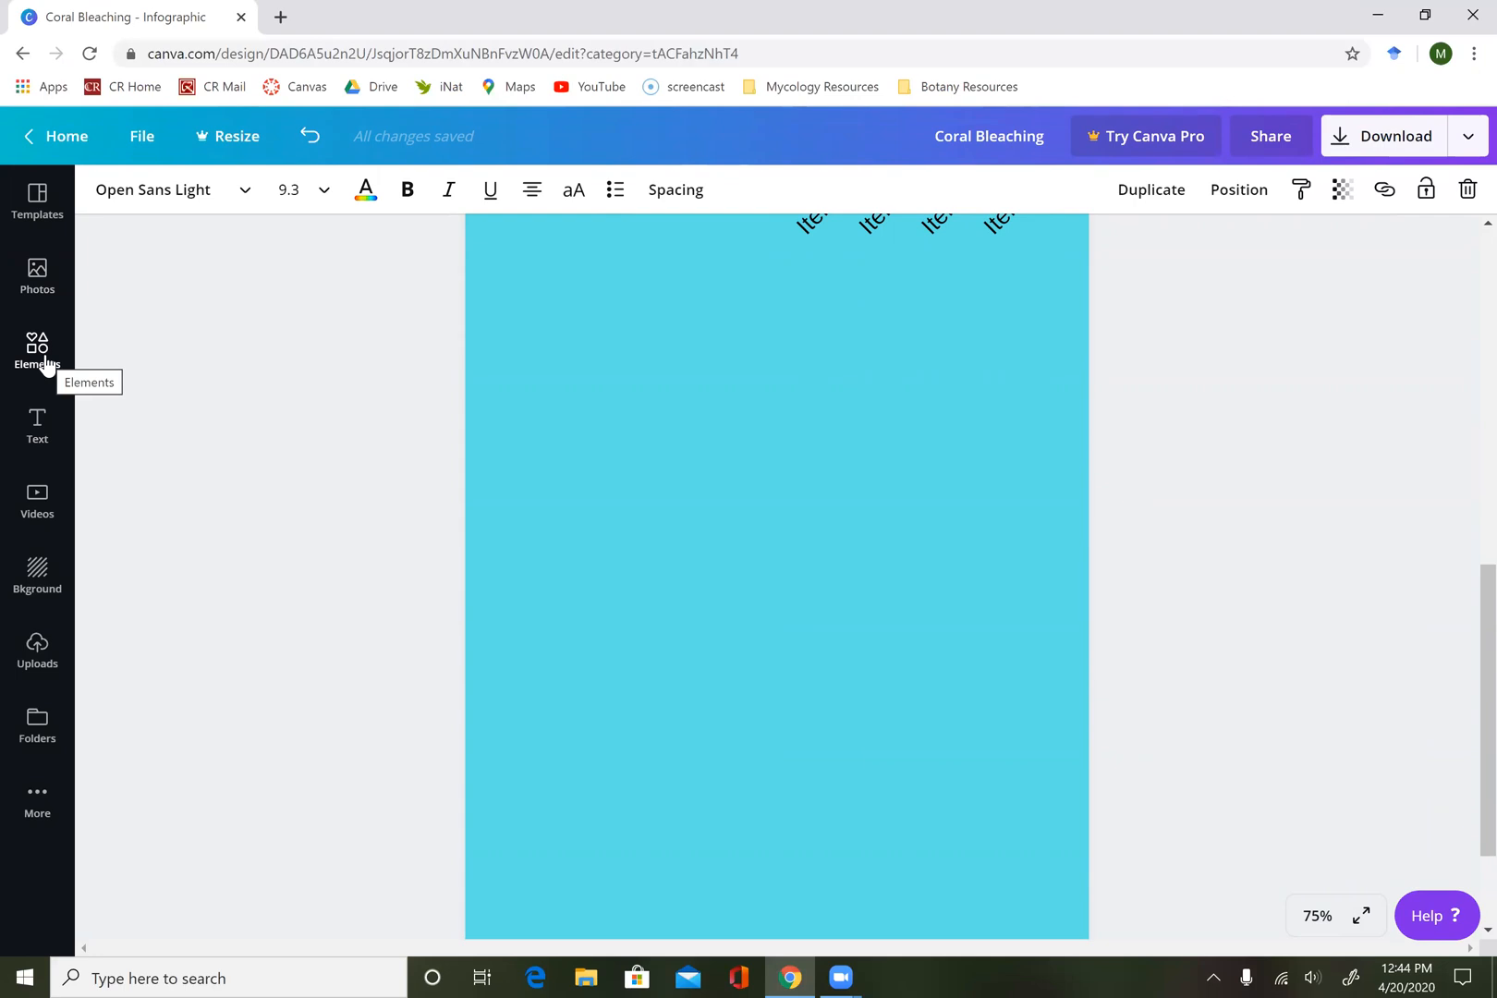
scroll(292, 390, up, 6)
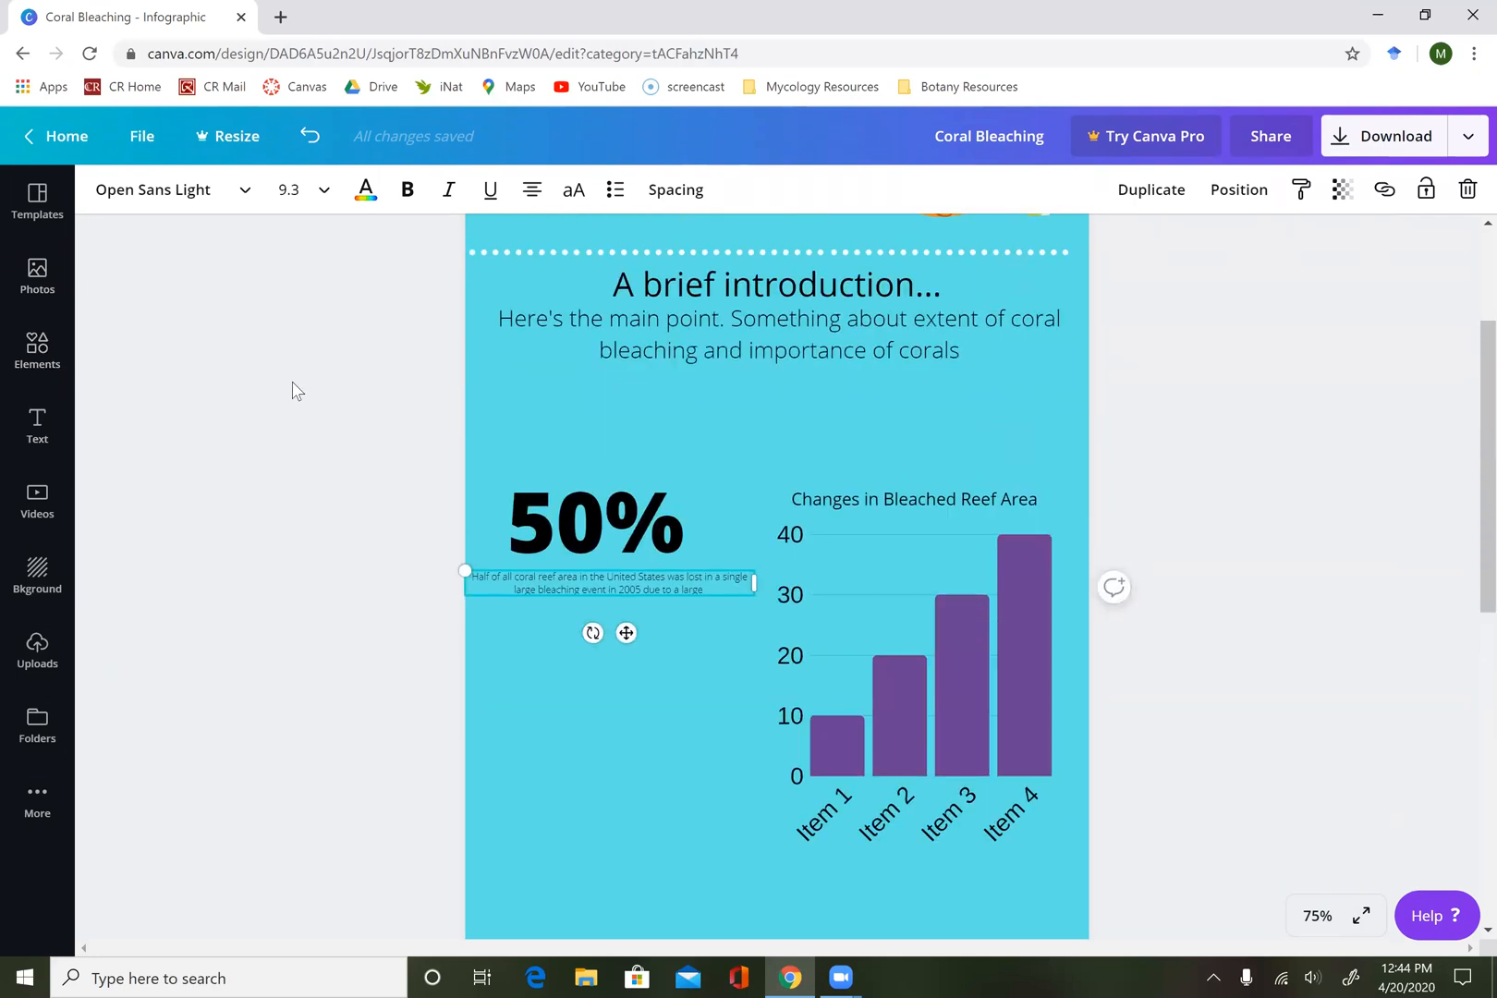
scroll(292, 390, up, 1)
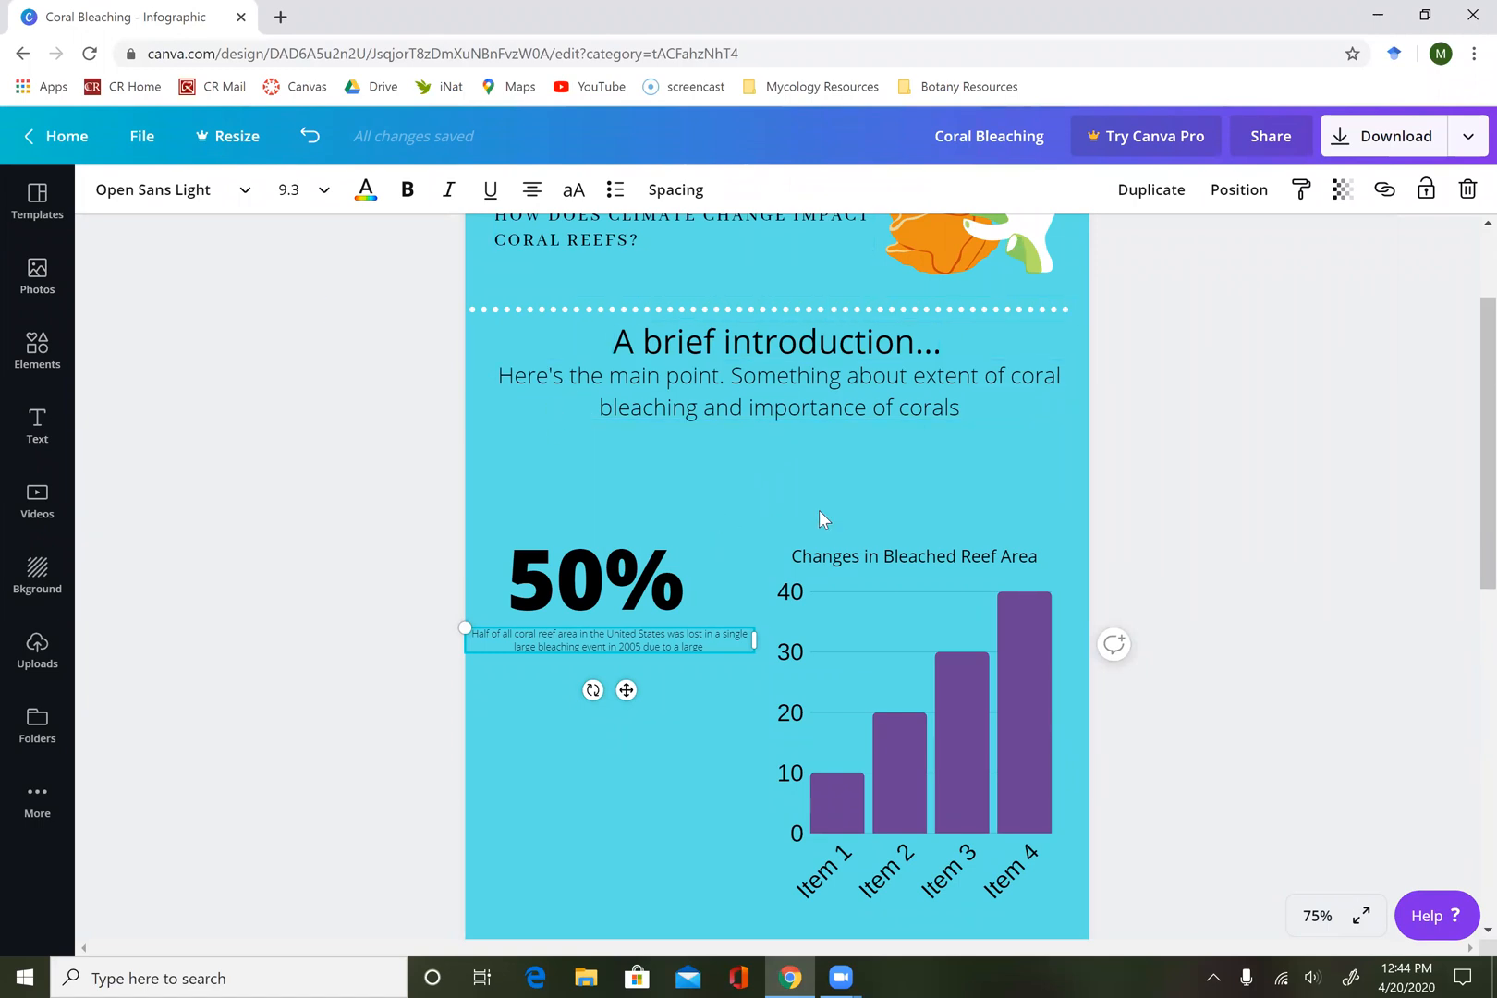
scroll(819, 510, down, 3)
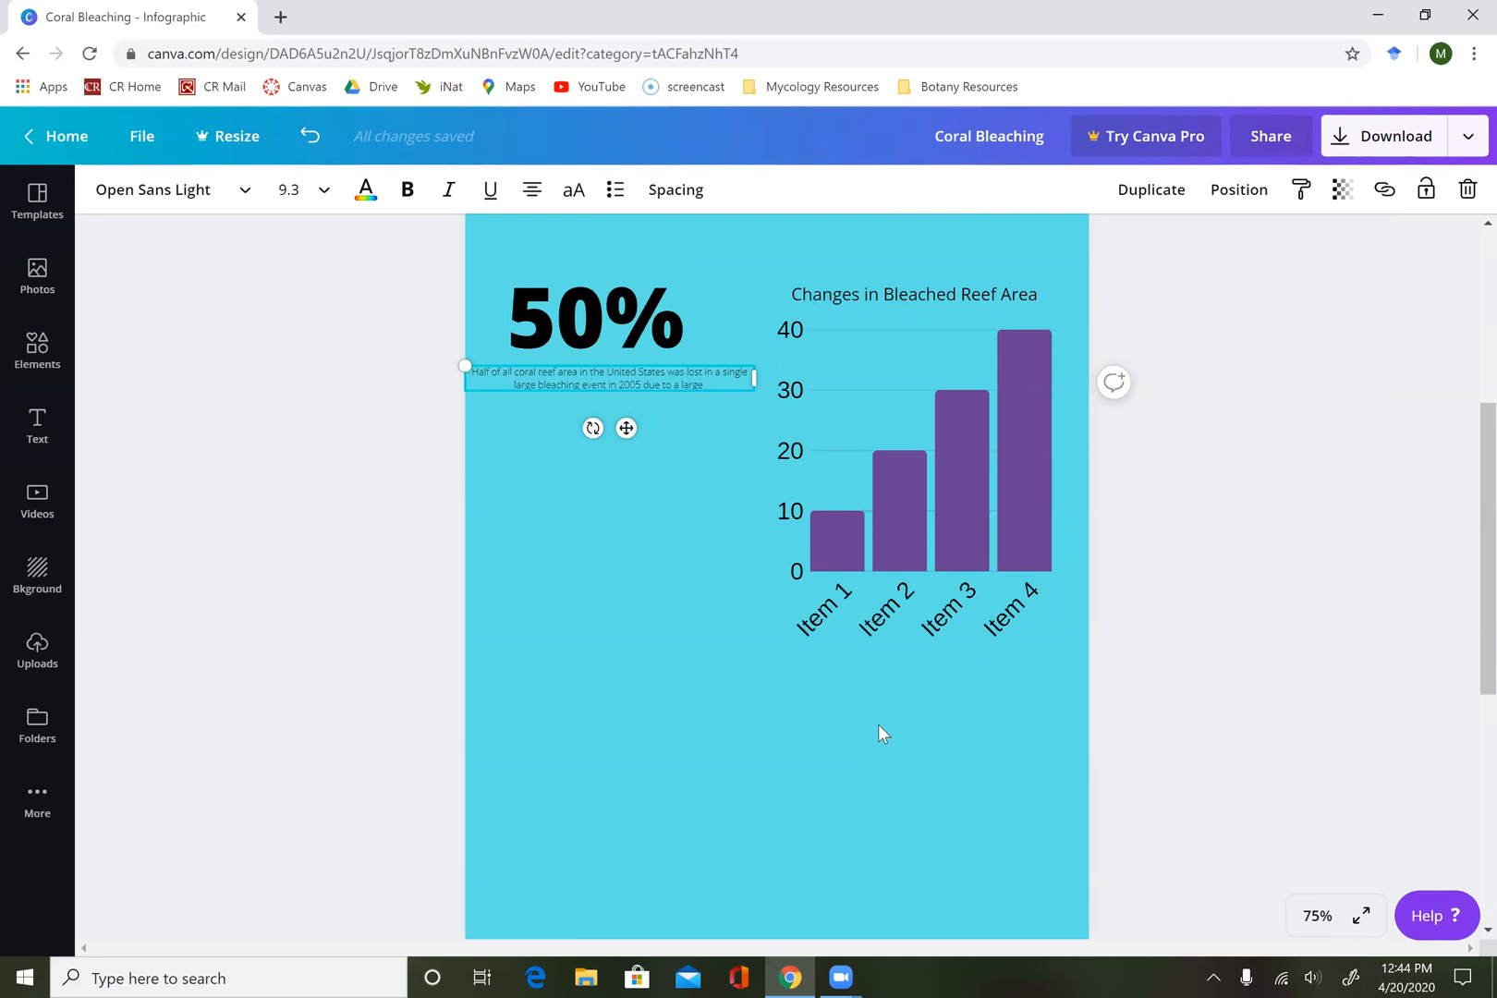
scroll(878, 723, down, 4)
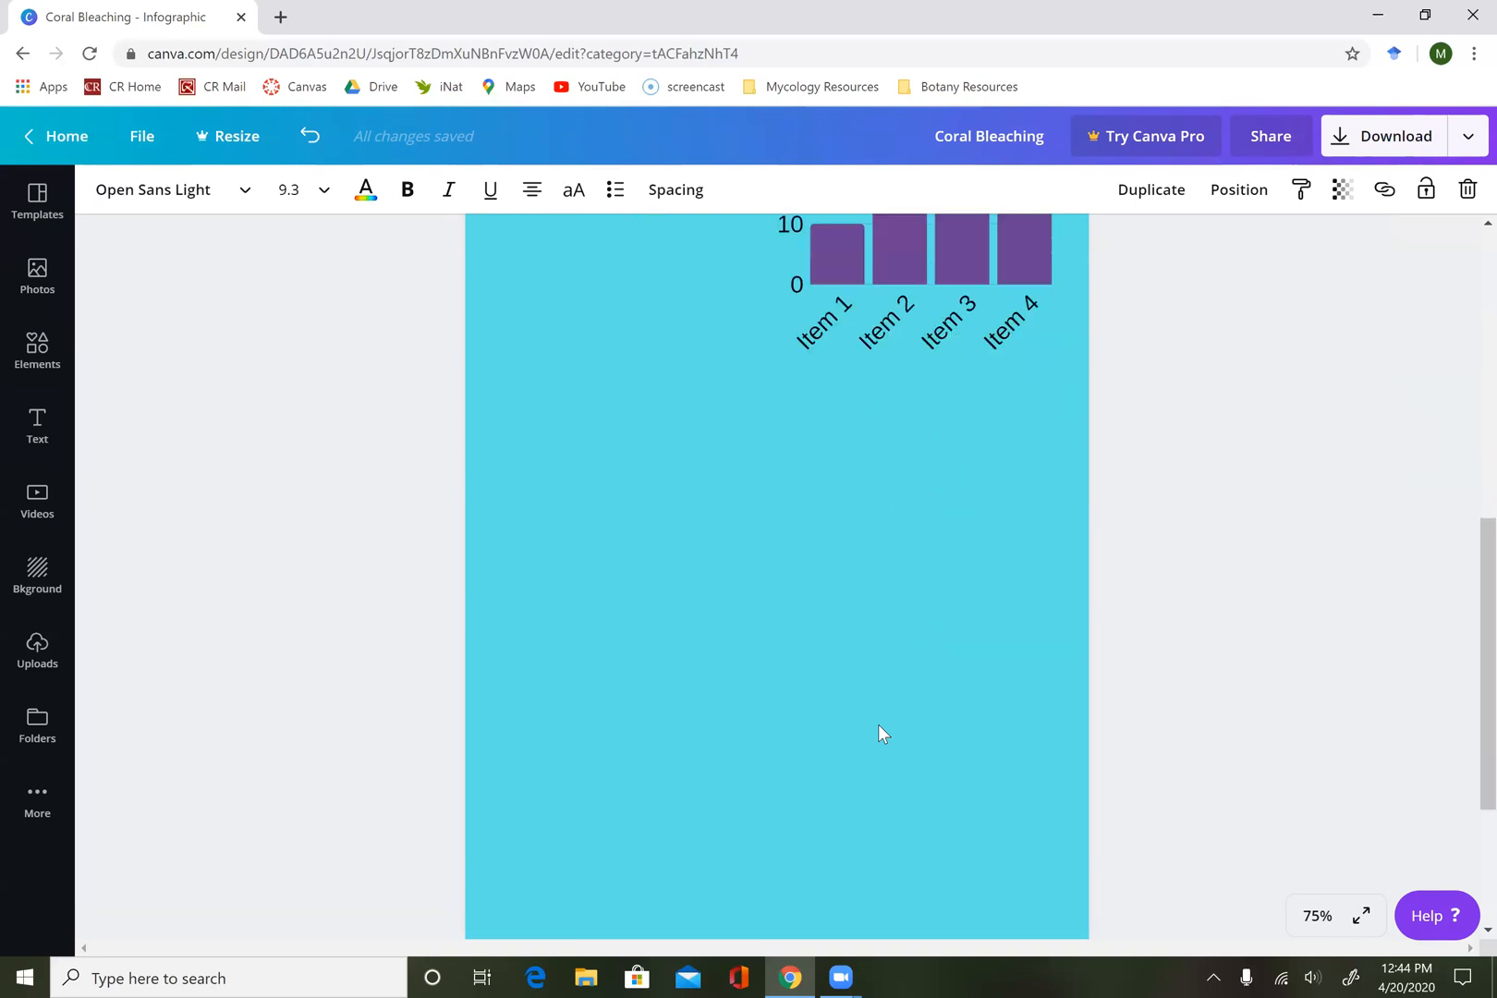
scroll(878, 724, down, 1)
scroll(878, 724, up, 1)
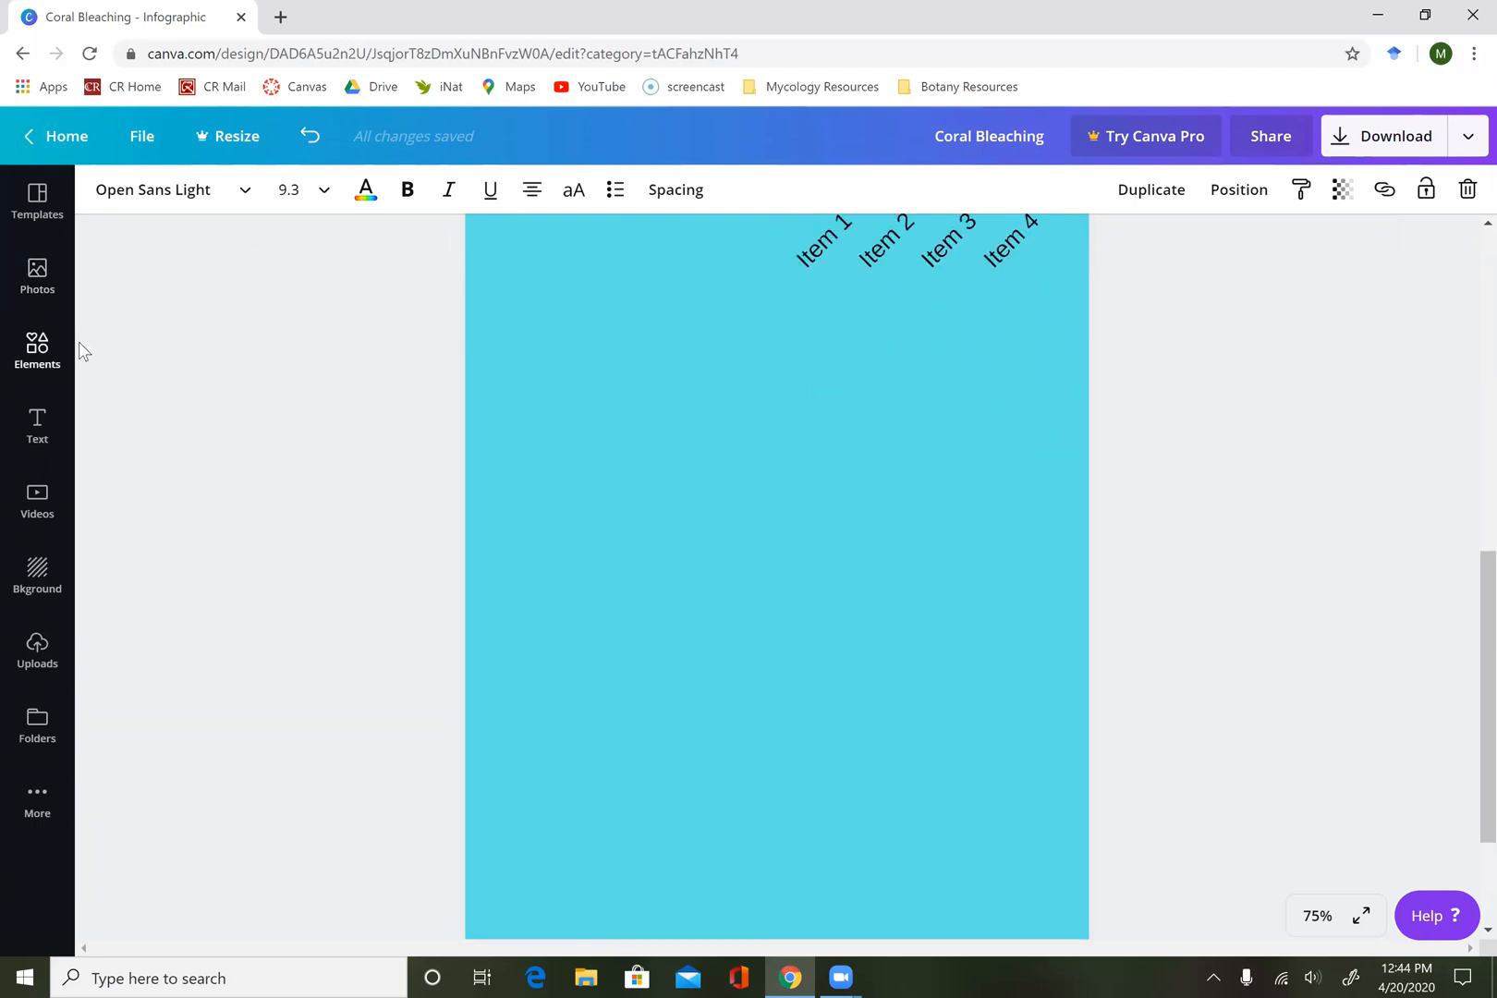
scroll(444, 391, up, 5)
scroll(442, 386, up, 2)
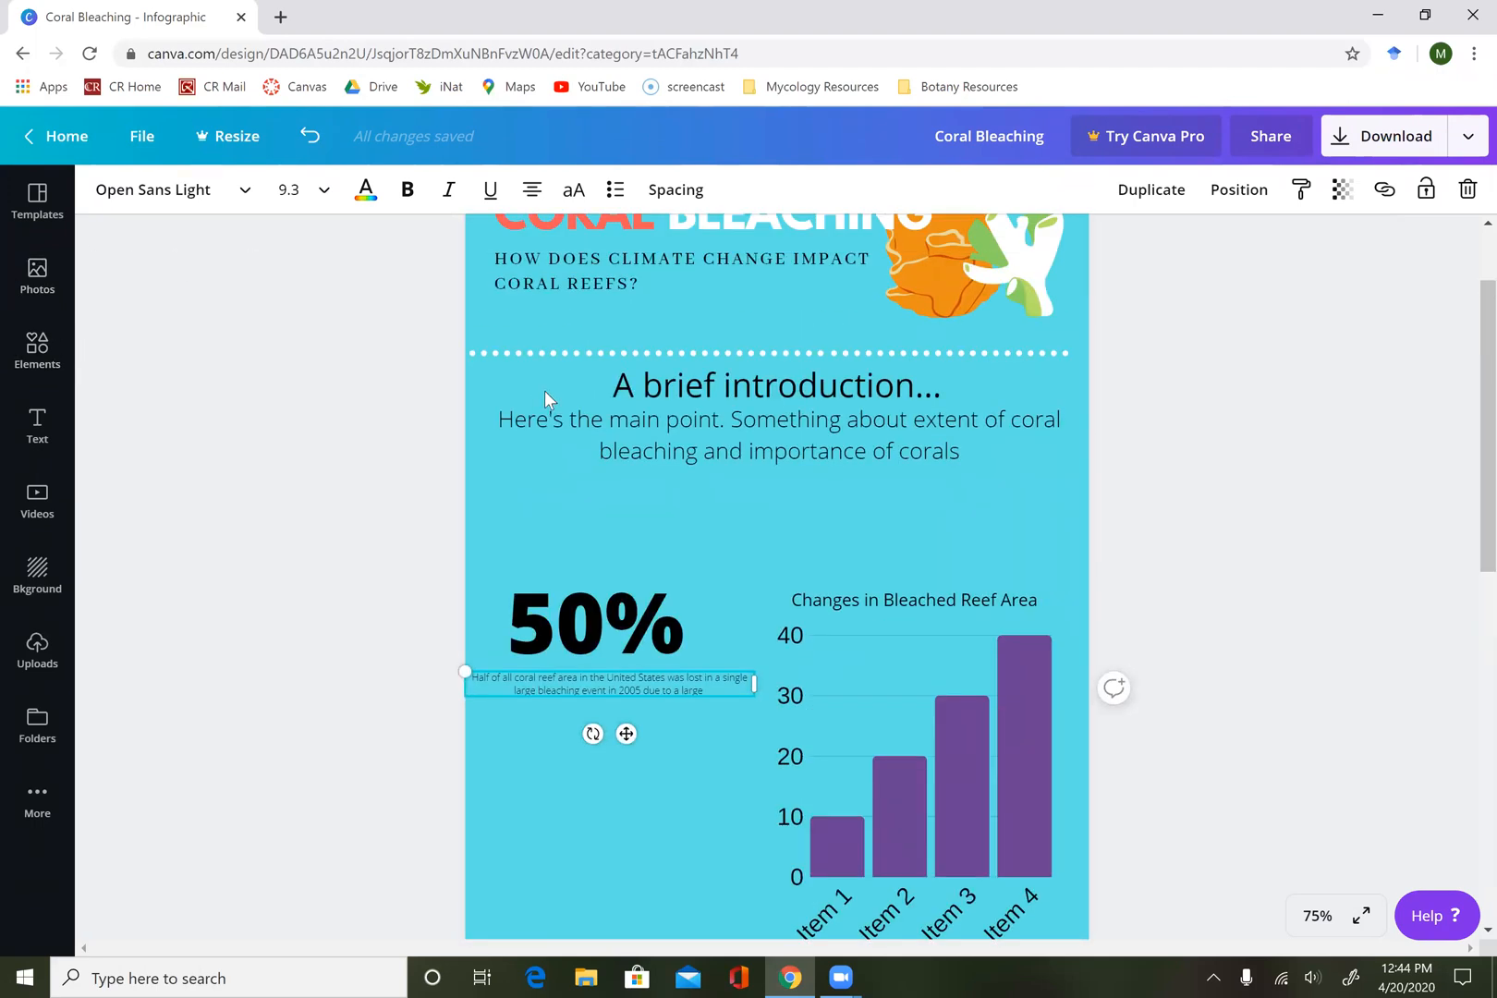
Select all three segments of the dotted divider under the header and paste a copy of them.
click(661, 370)
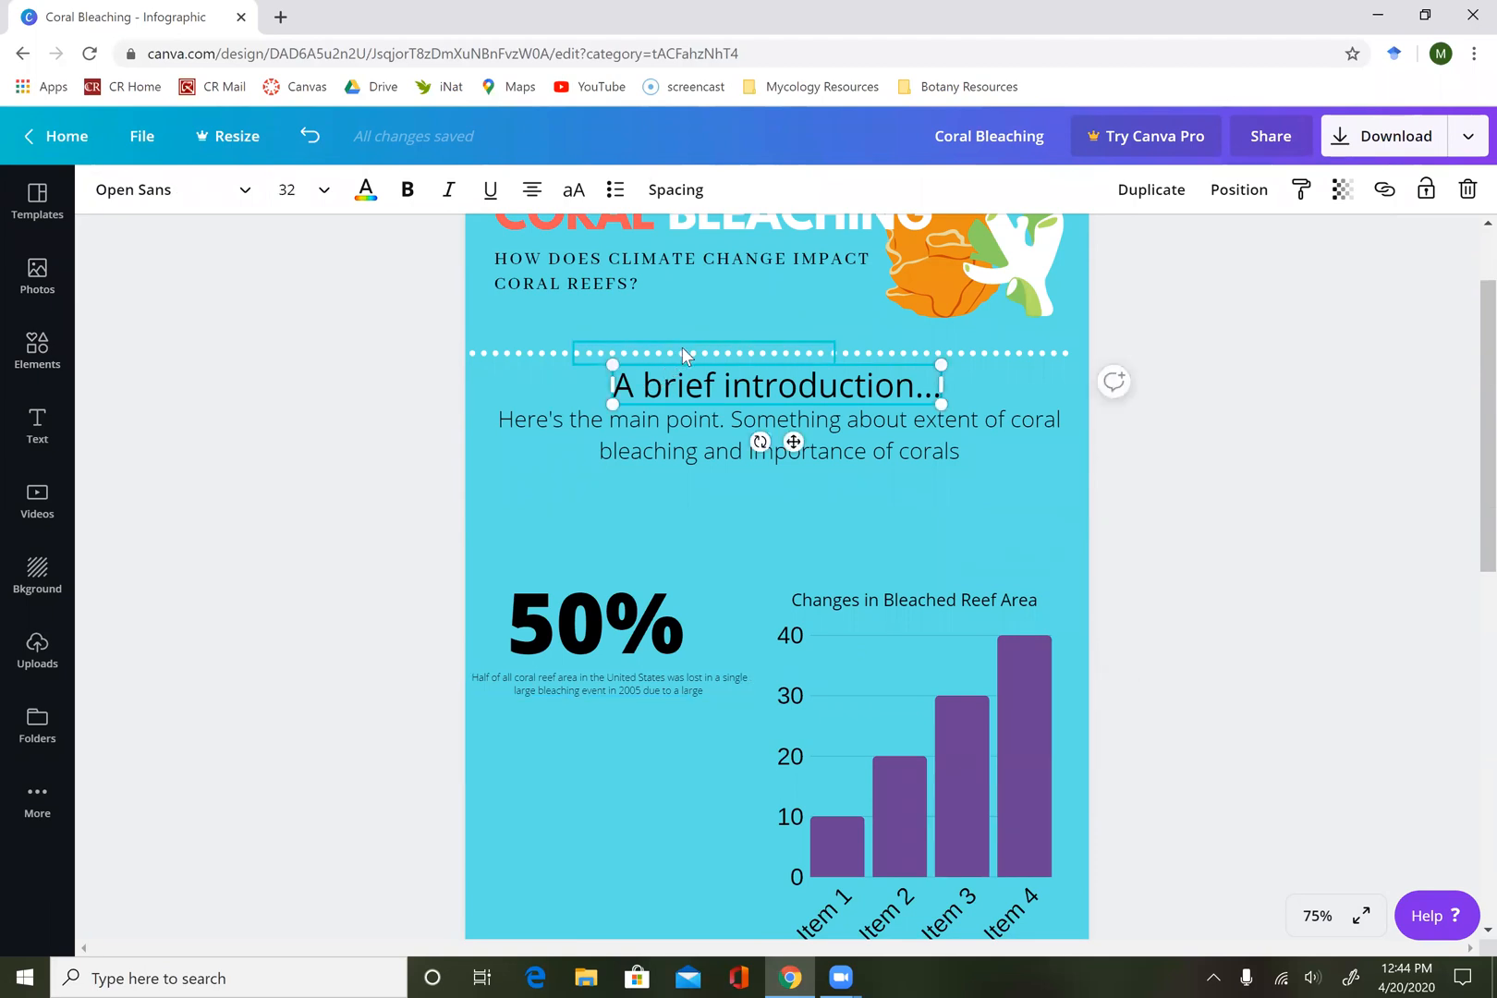
click(684, 354)
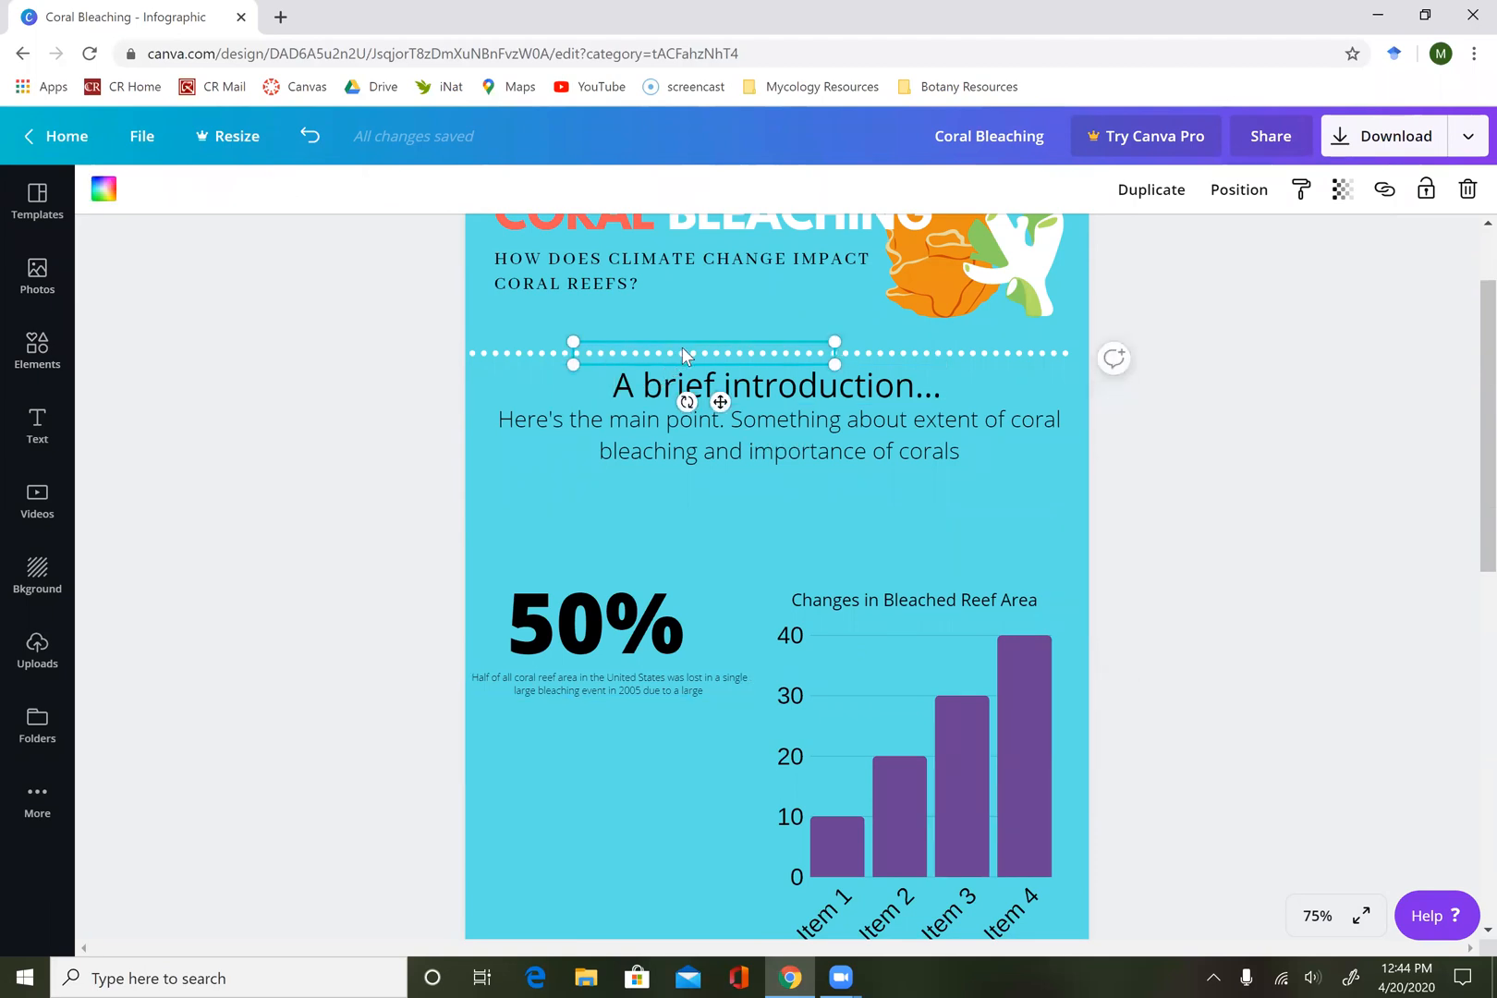
shift+click(509, 354)
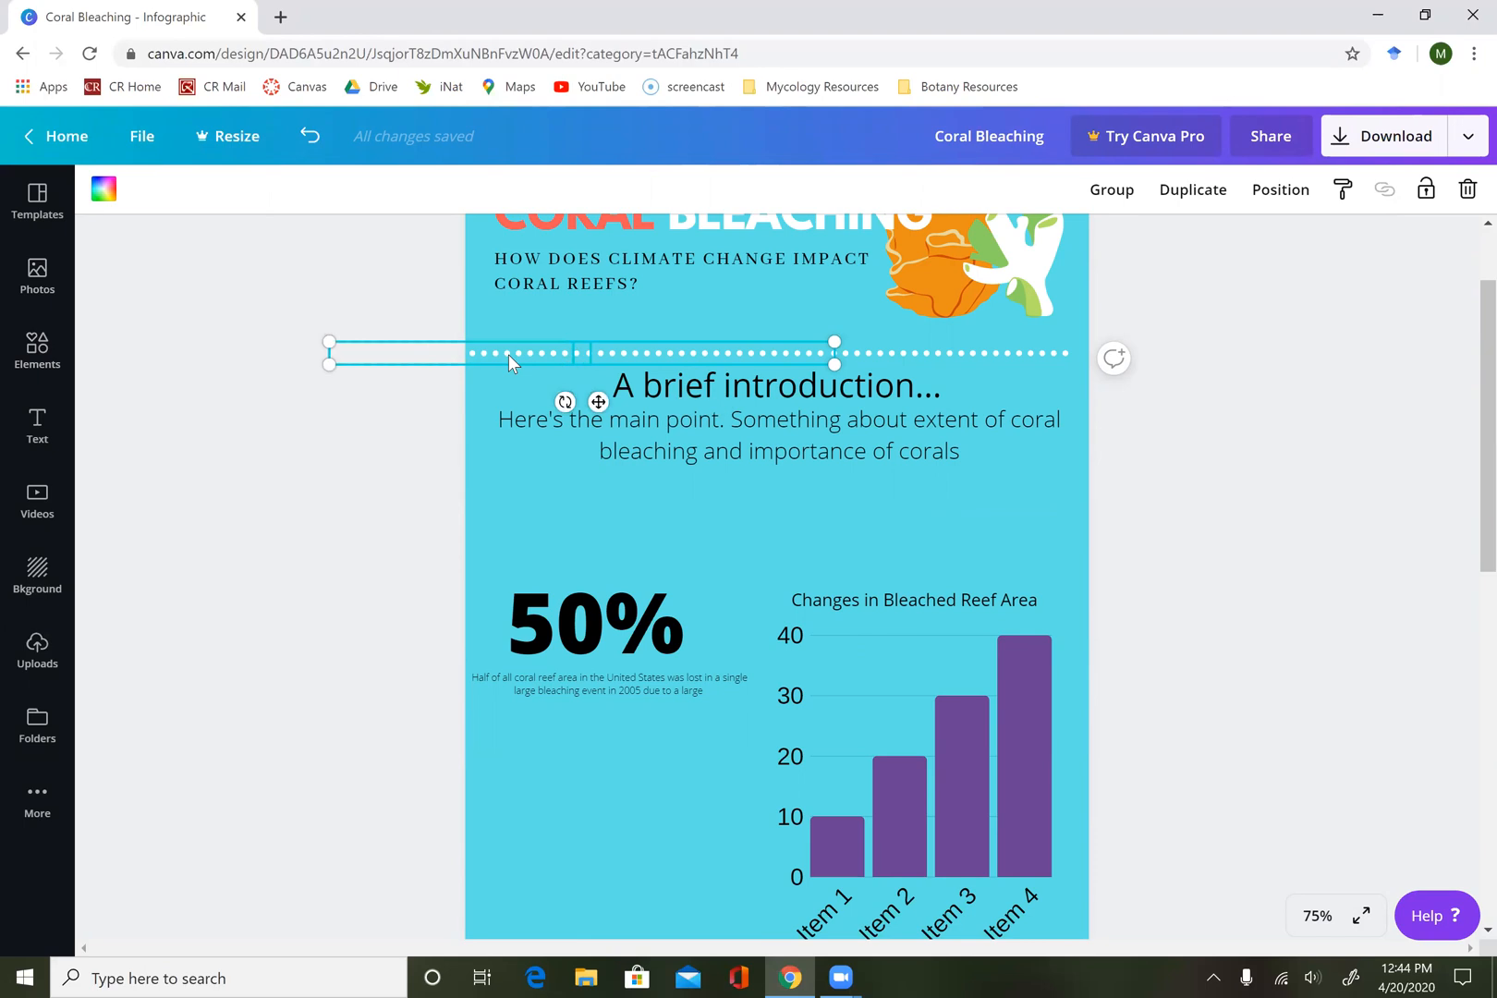
shift+click(921, 352)
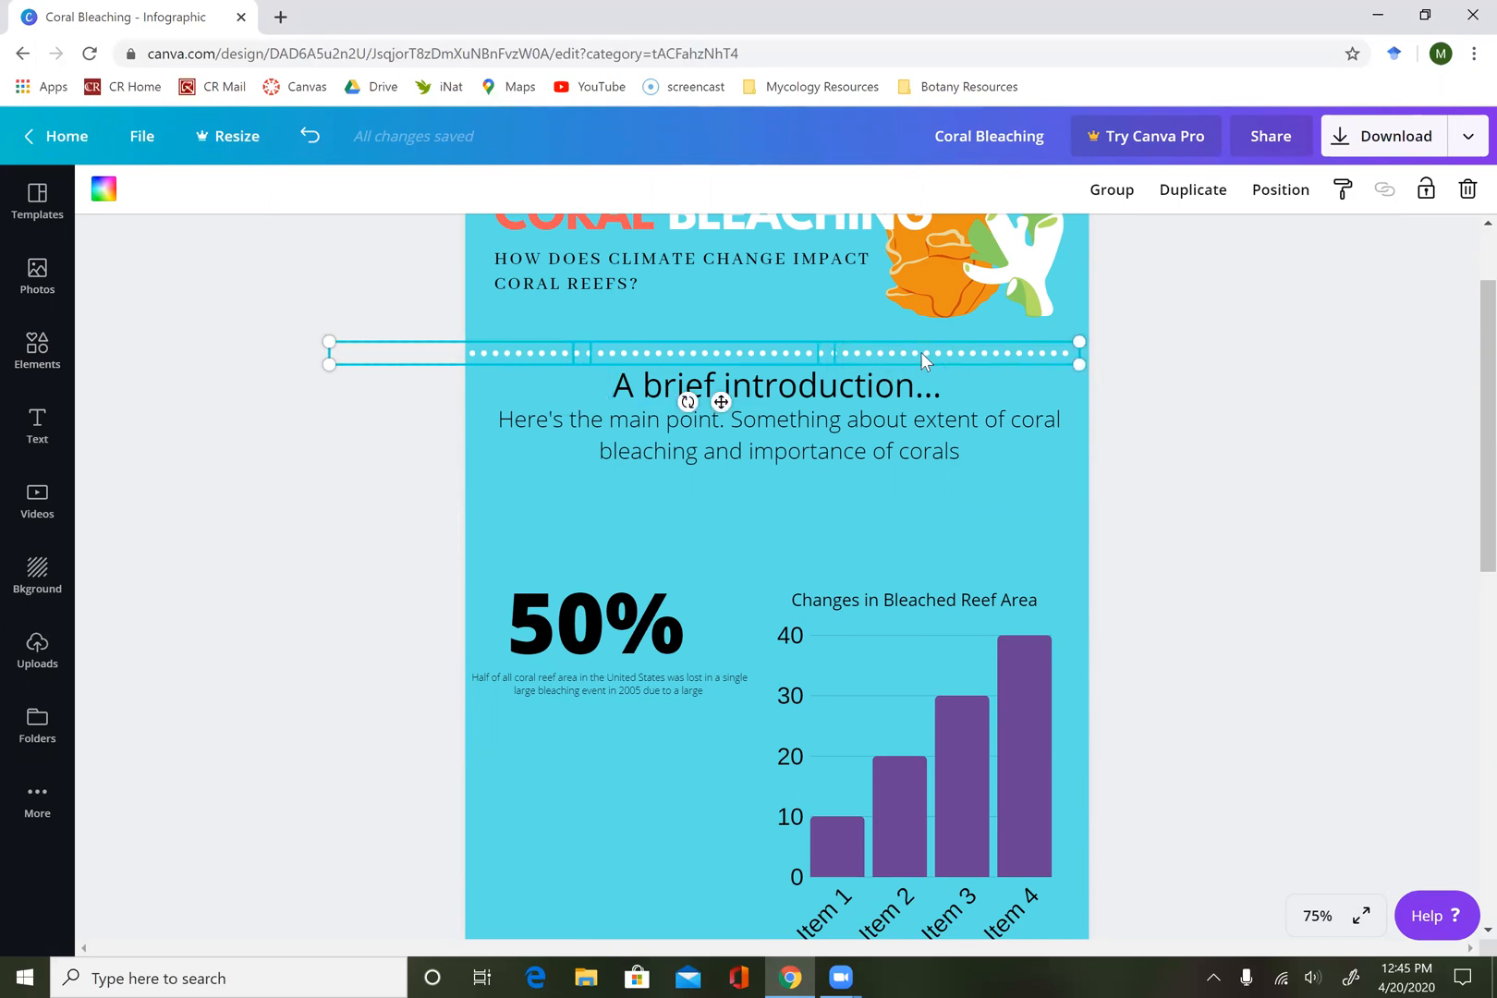
scroll(1009, 580, down, 3)
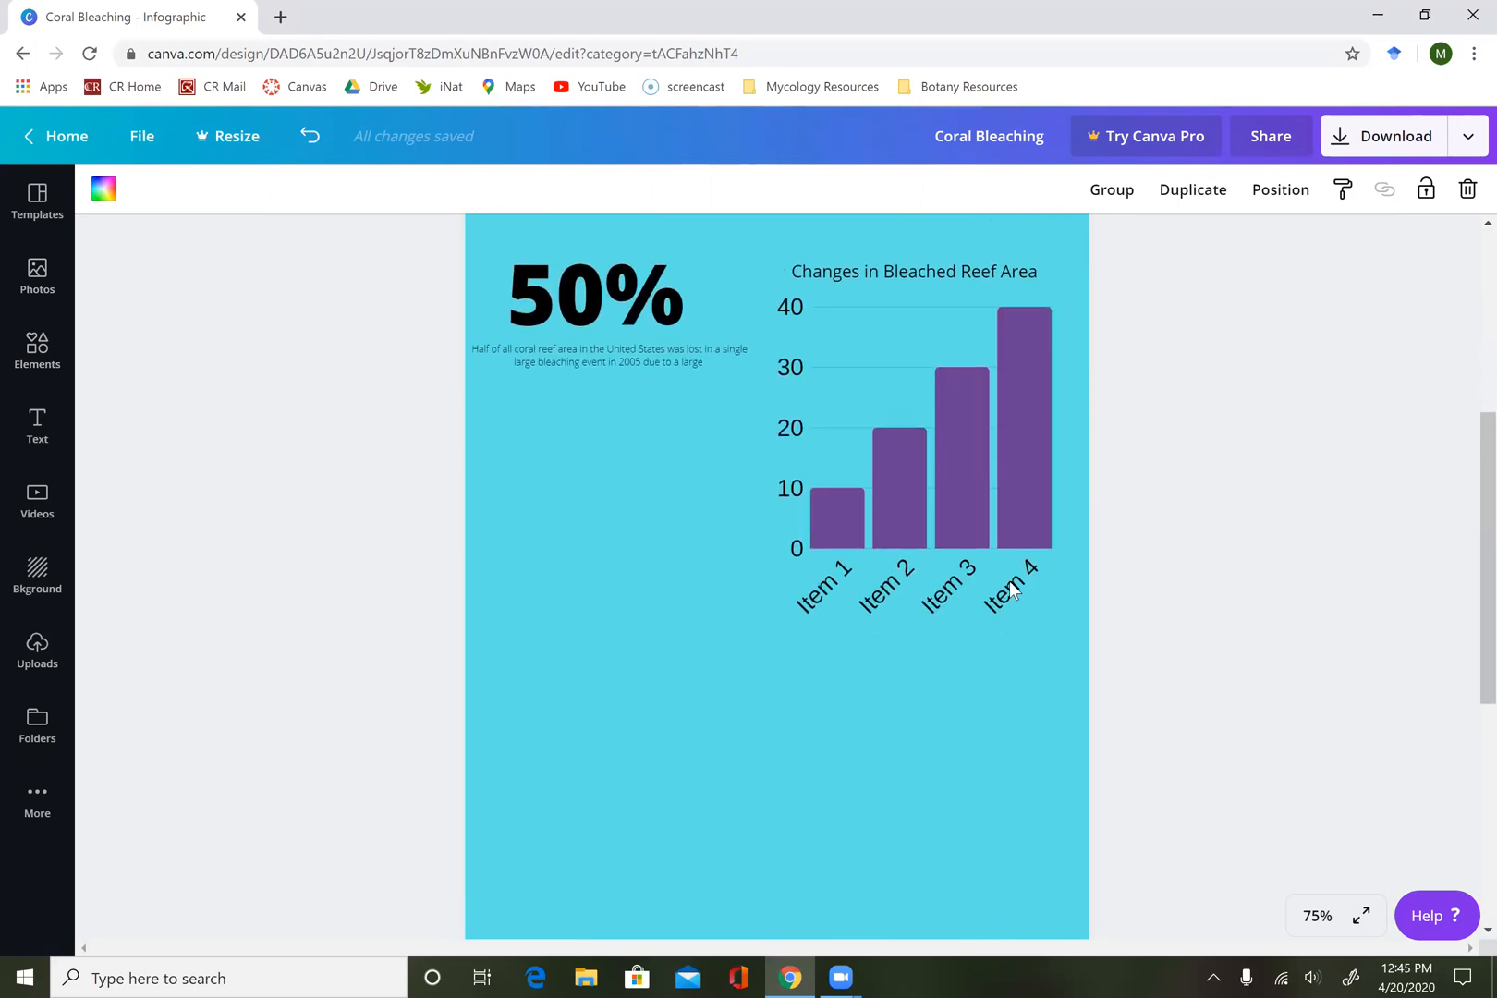
scroll(1010, 580, up, 1)
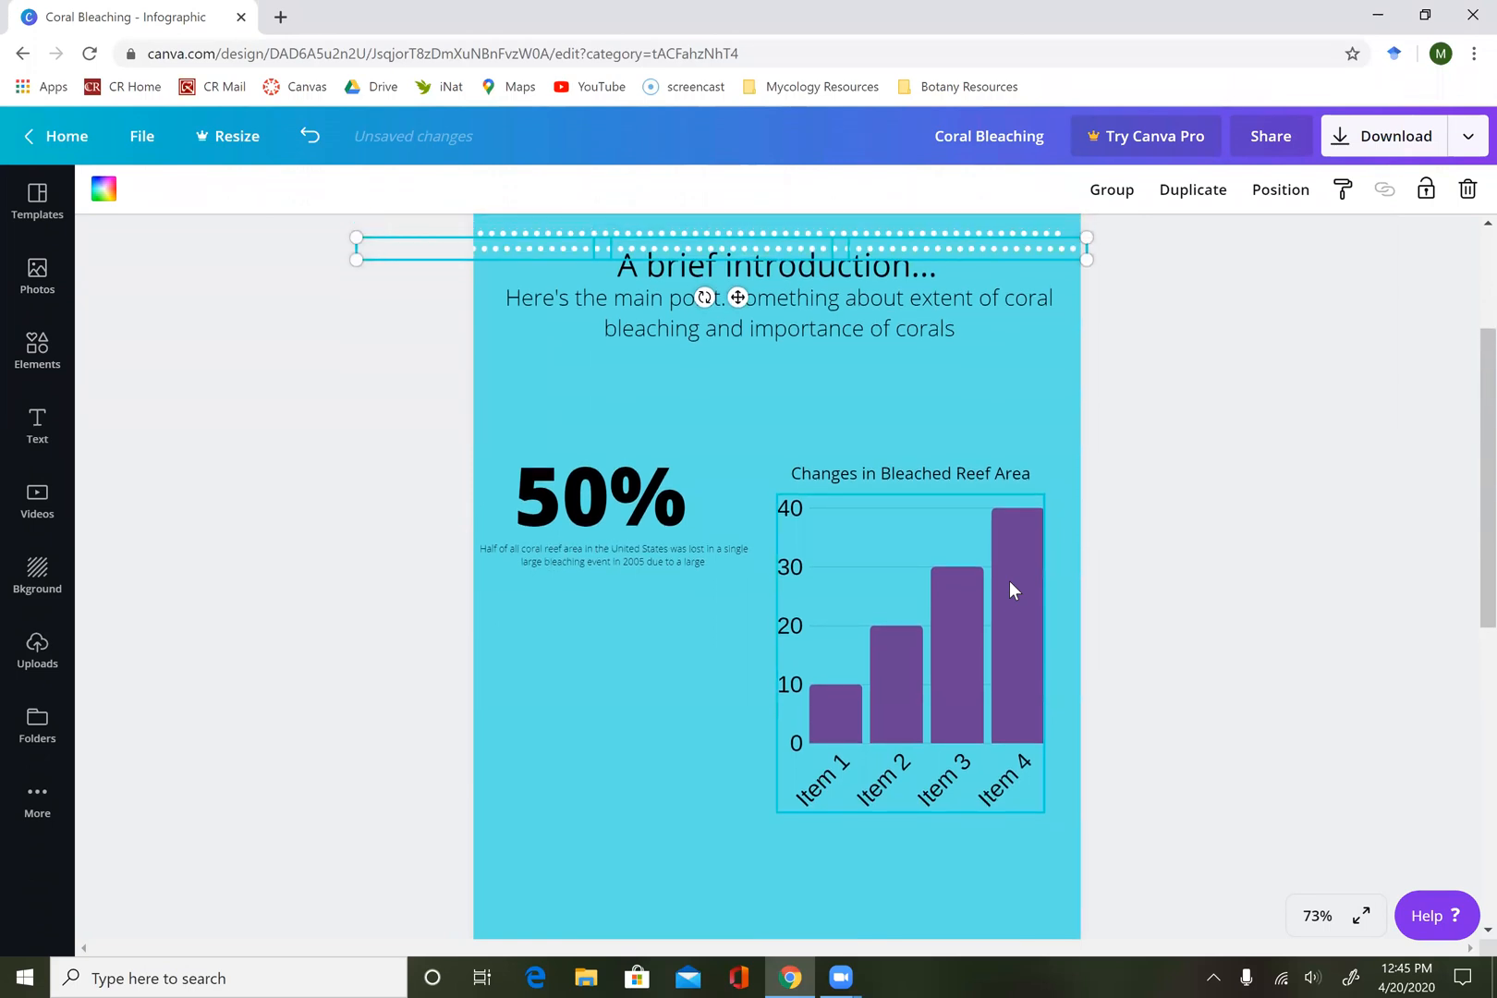
Move the copied dotted divider down to just below the bar chart's item labels, spanning the page width.
key(Down)
key(Down)
key(Down)
key(Down)
key(Down)
key(Down)
key(Down)
key(Down)
key(Down)
key(Down)
key(Down)
key(Down)
key(Down)
key(Down)
key(Down)
key(Down)
key(Down)
key(Down)
key(Down)
key(Down)
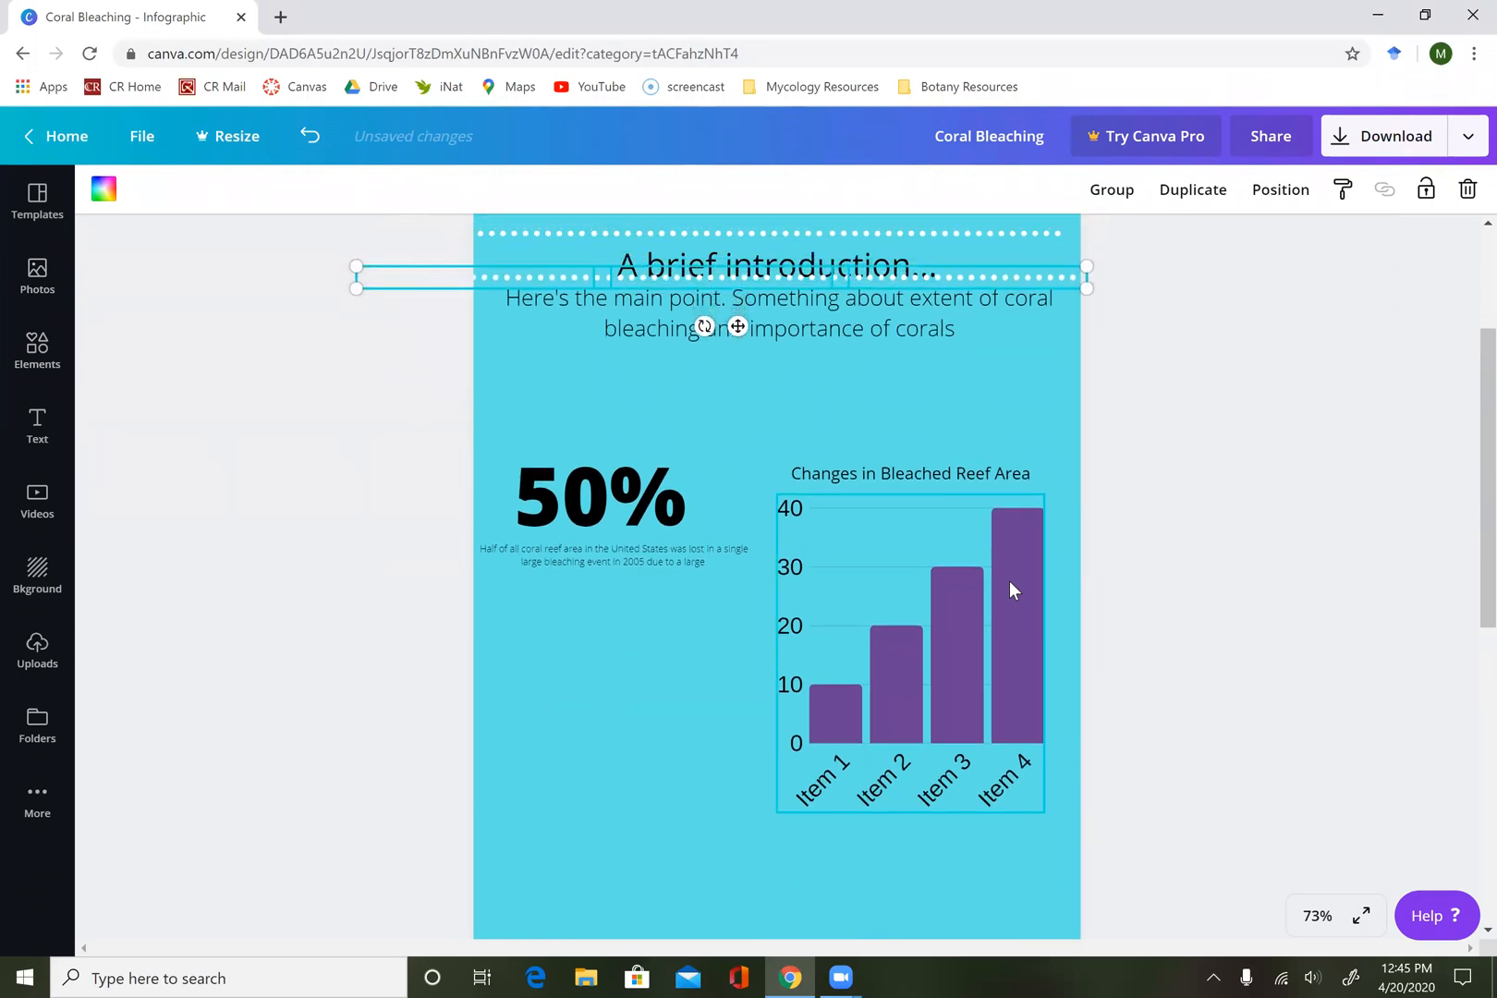
drag(548, 276, 547, 860)
scroll(672, 848, down, 5)
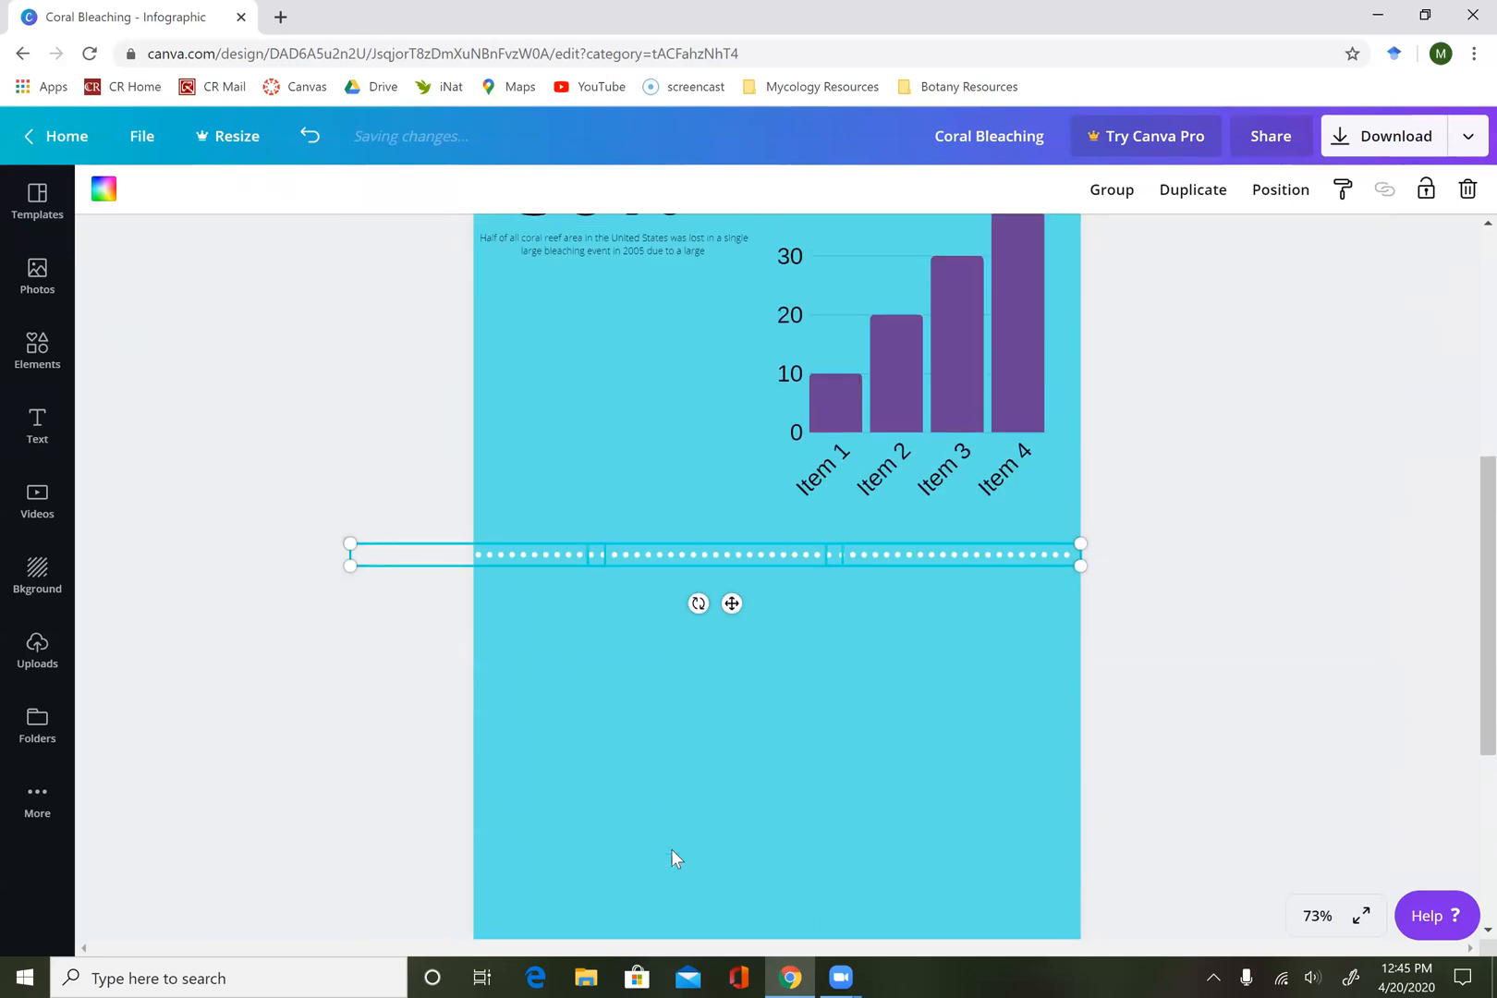
scroll(678, 630, down, 2)
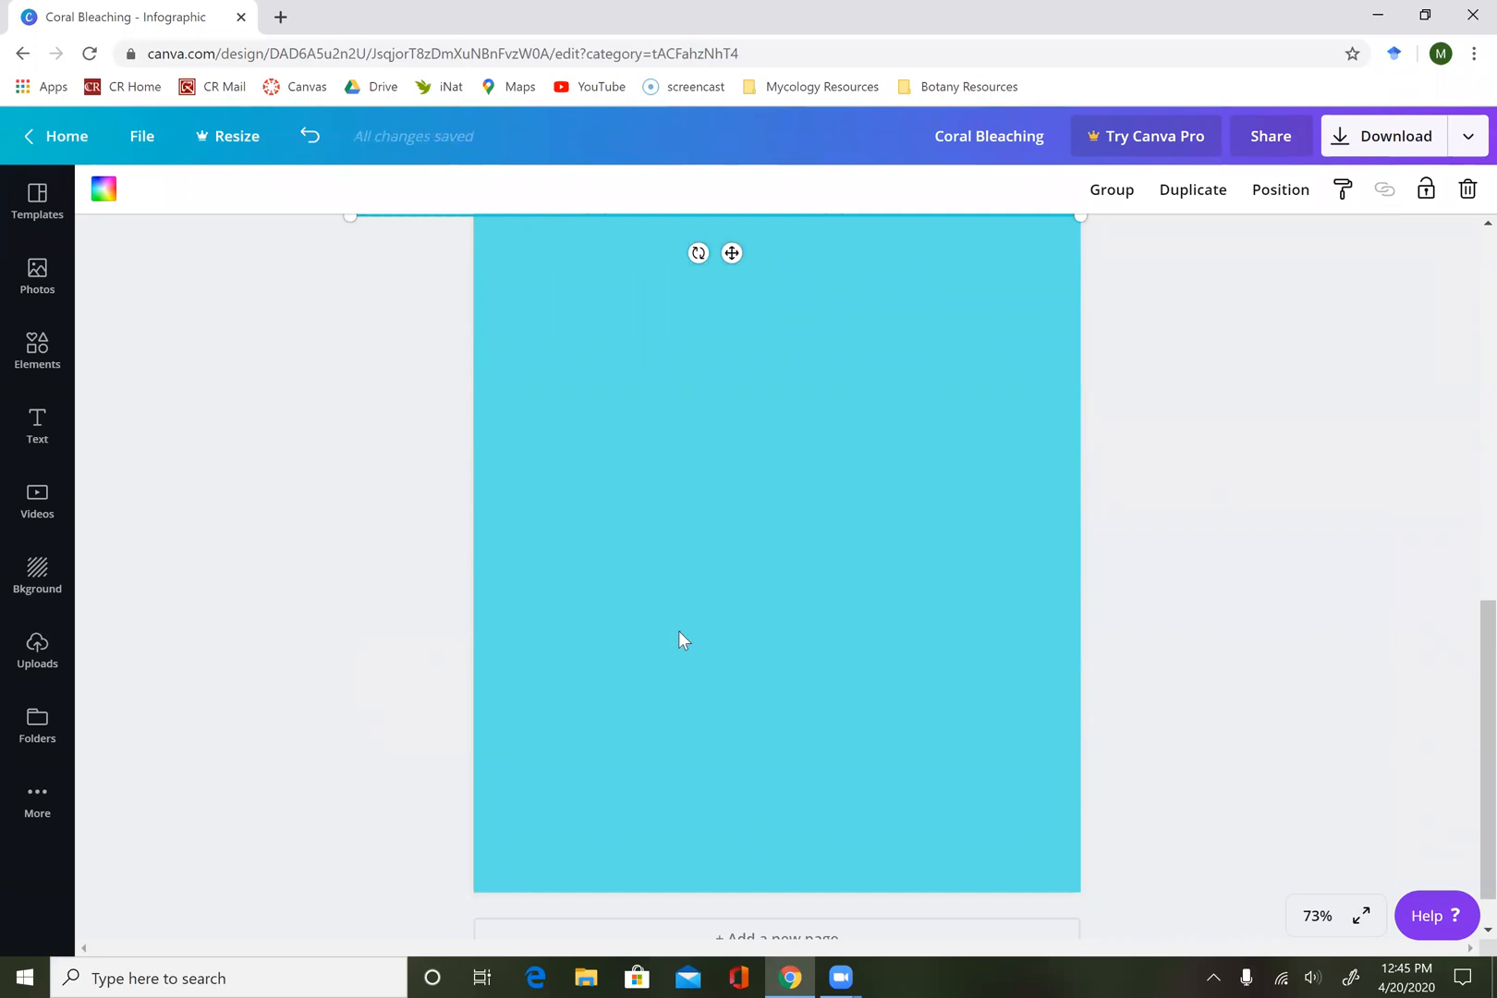
click(679, 631)
Add a heading reading "What can we do?" in the empty area below the second dotted divider.
scroll(678, 630, up, 2)
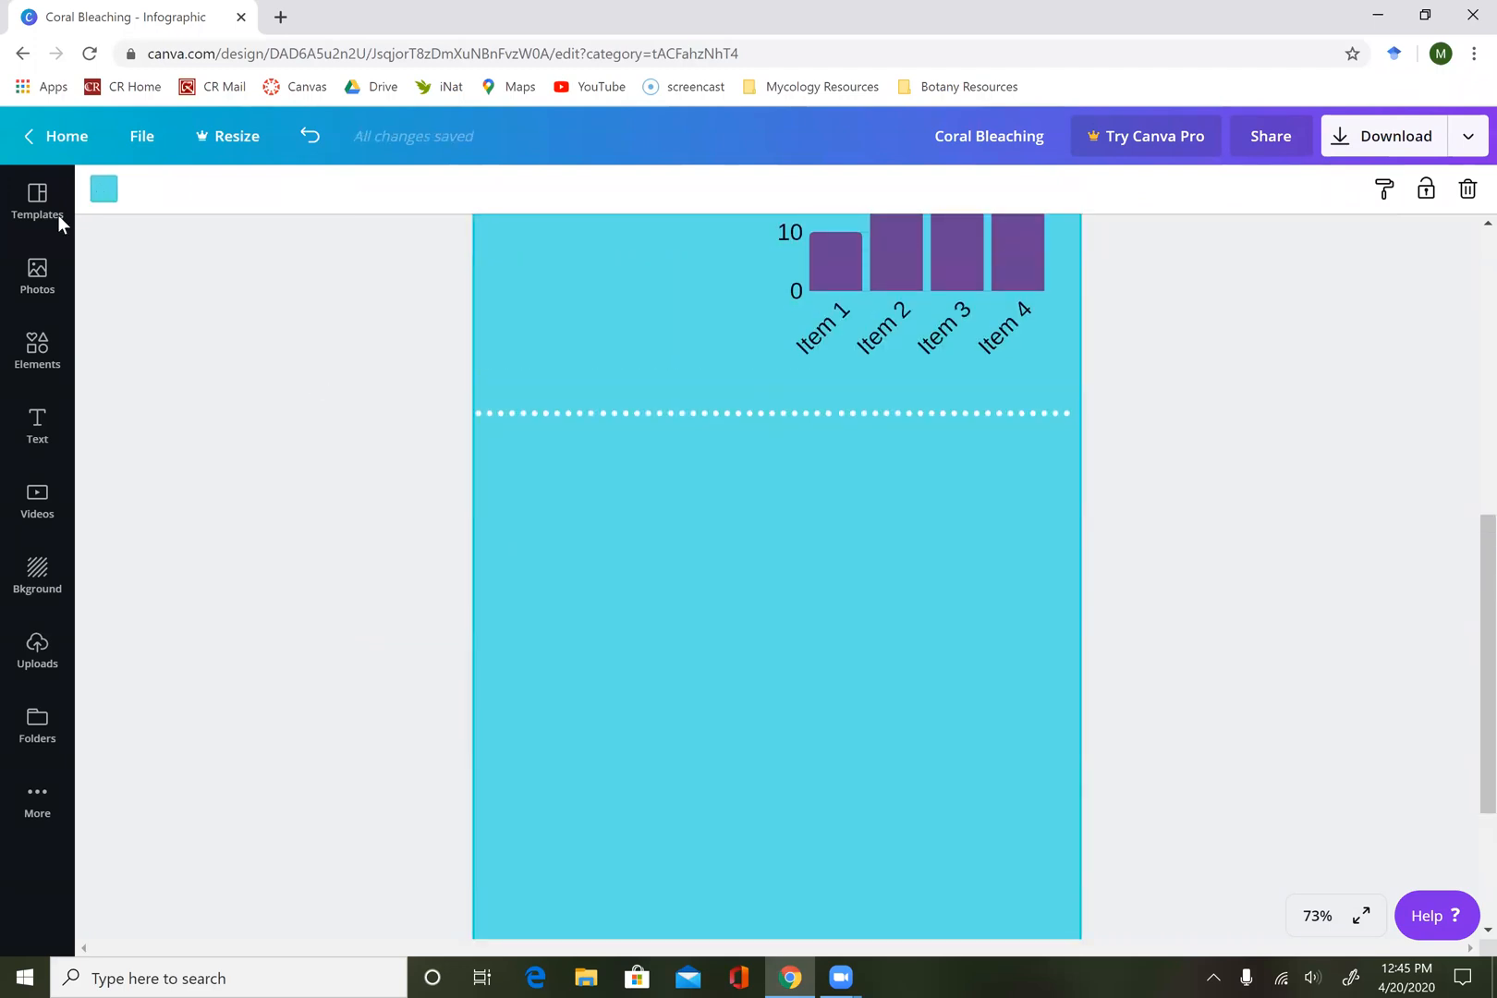
click(39, 423)
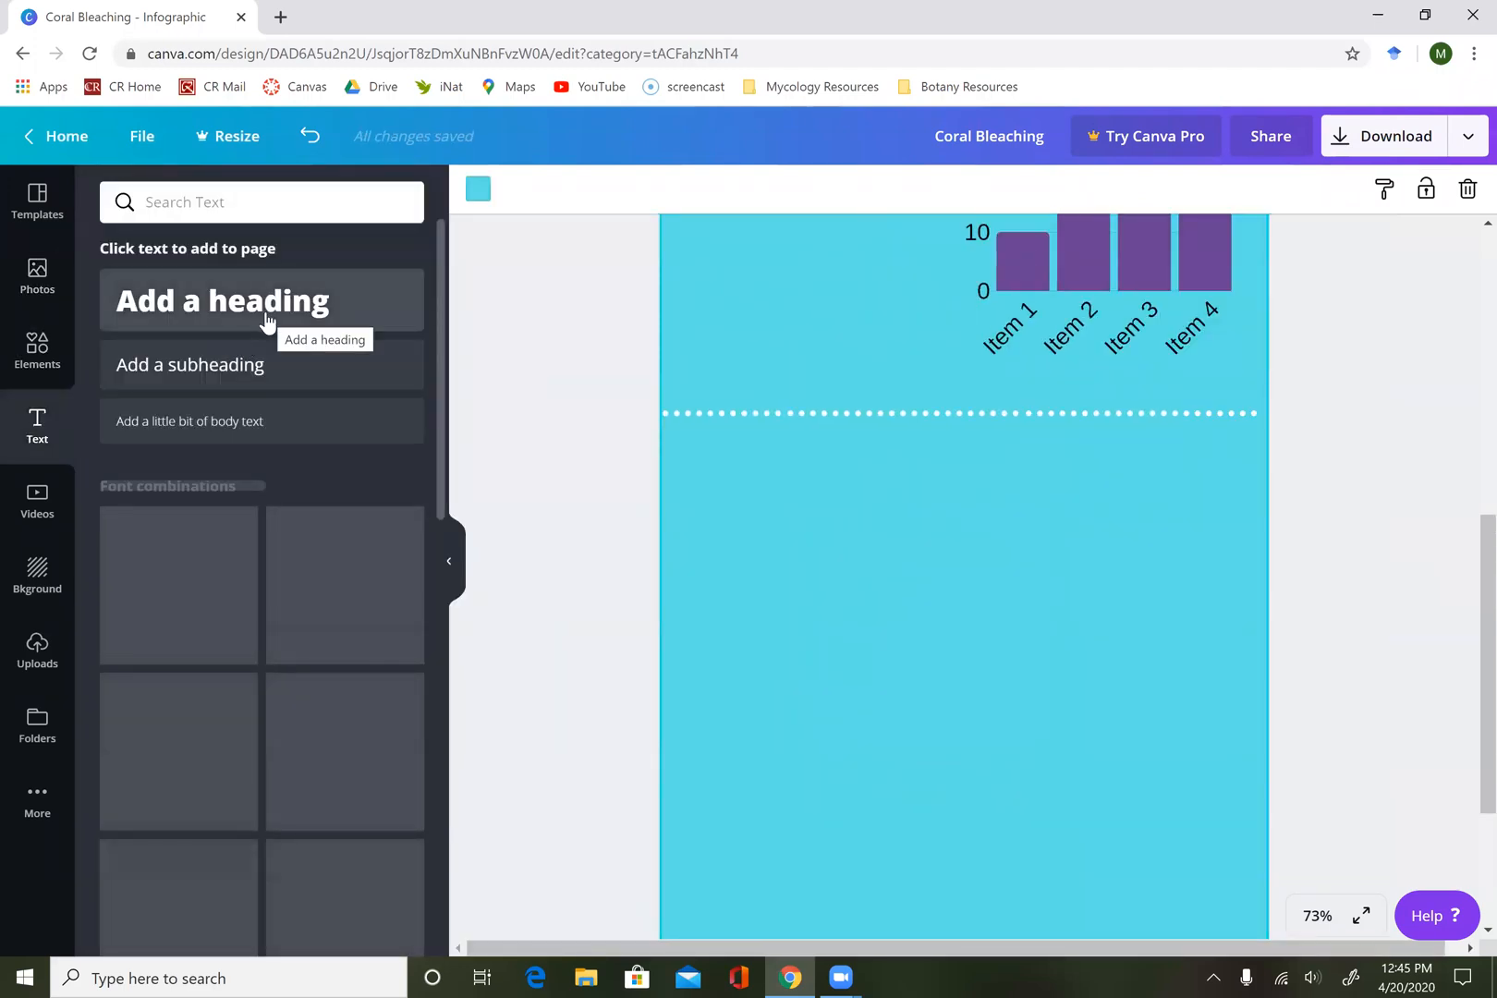
text(t)
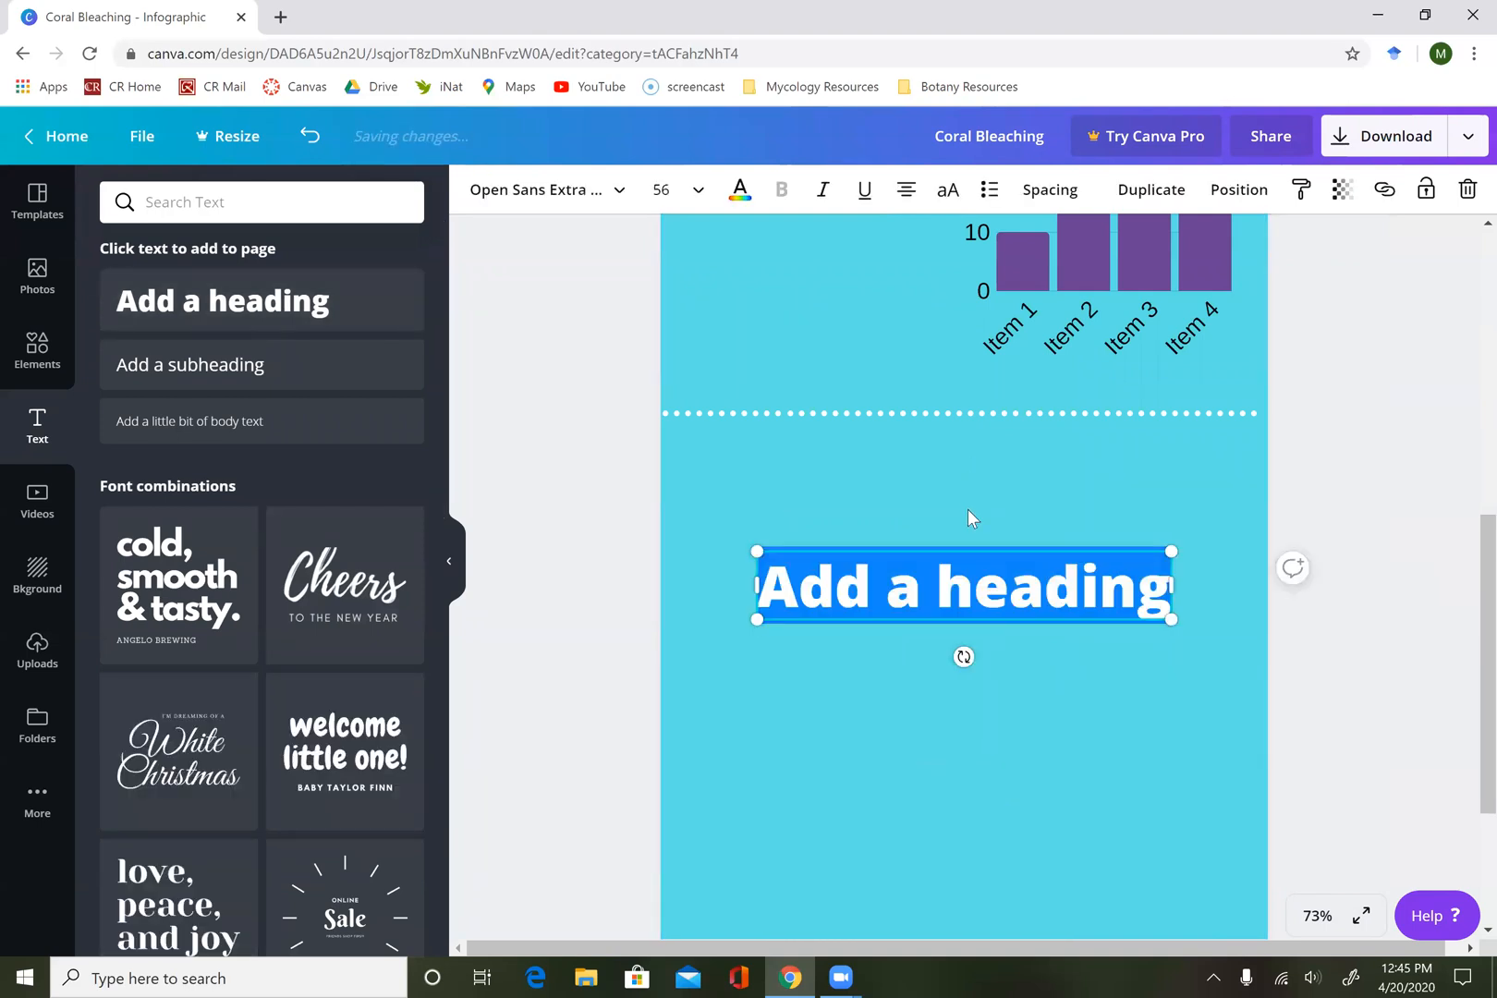
text(What can we do?)
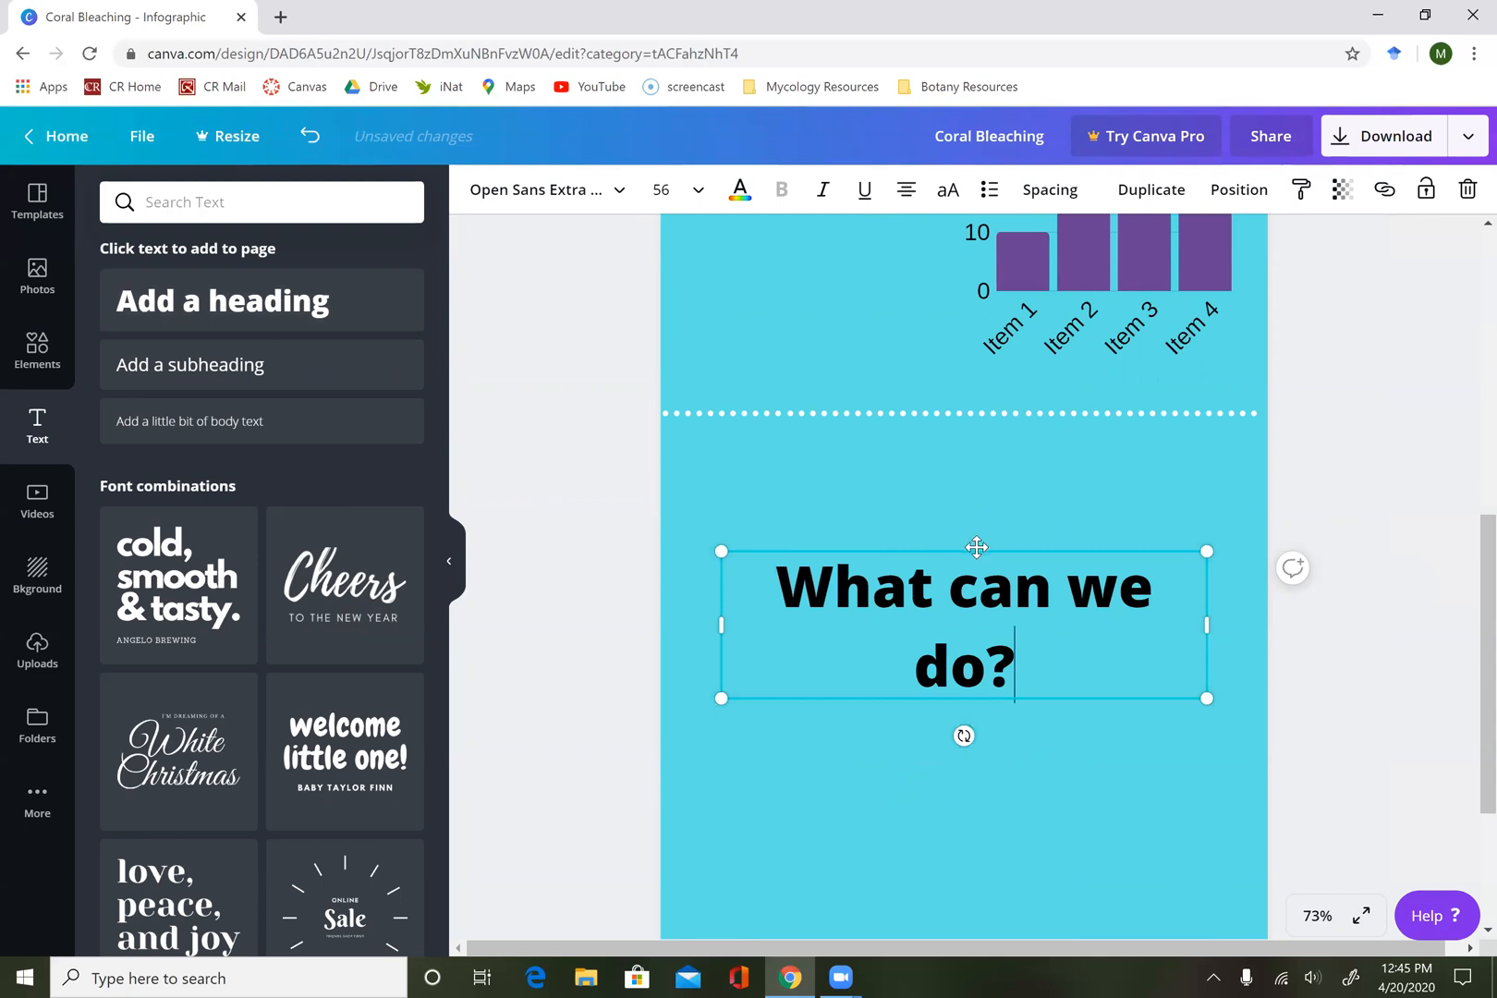
Move the "What can we do?" heading directly under the second divider and widen its text box to fit on one line.
drag(976, 545, 884, 440)
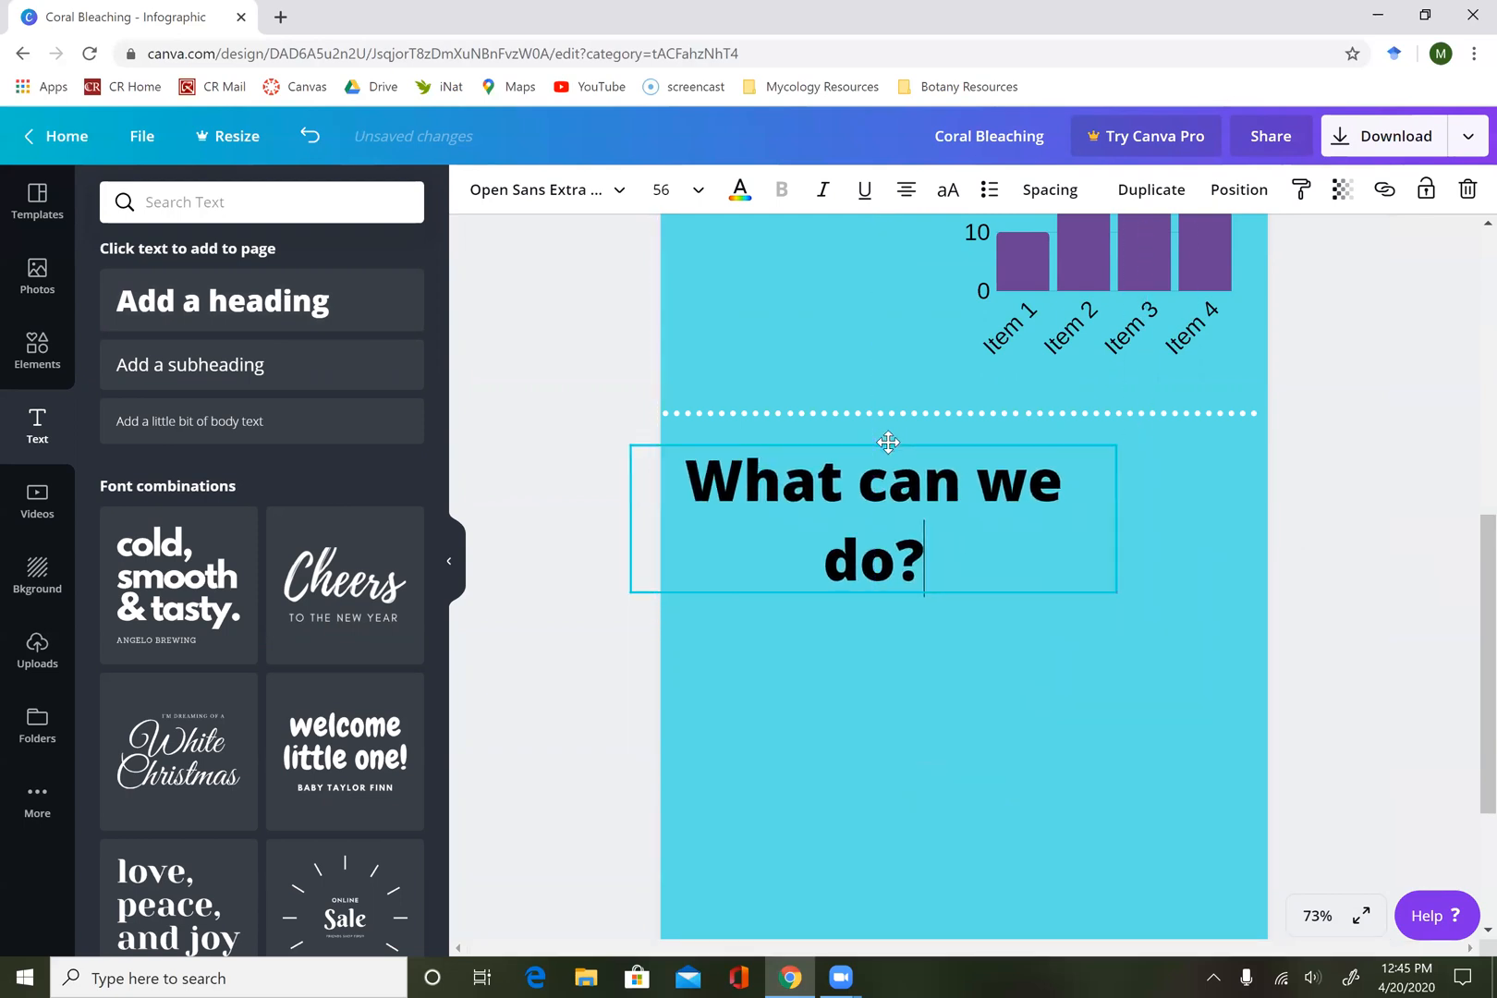
drag(1117, 521, 1259, 520)
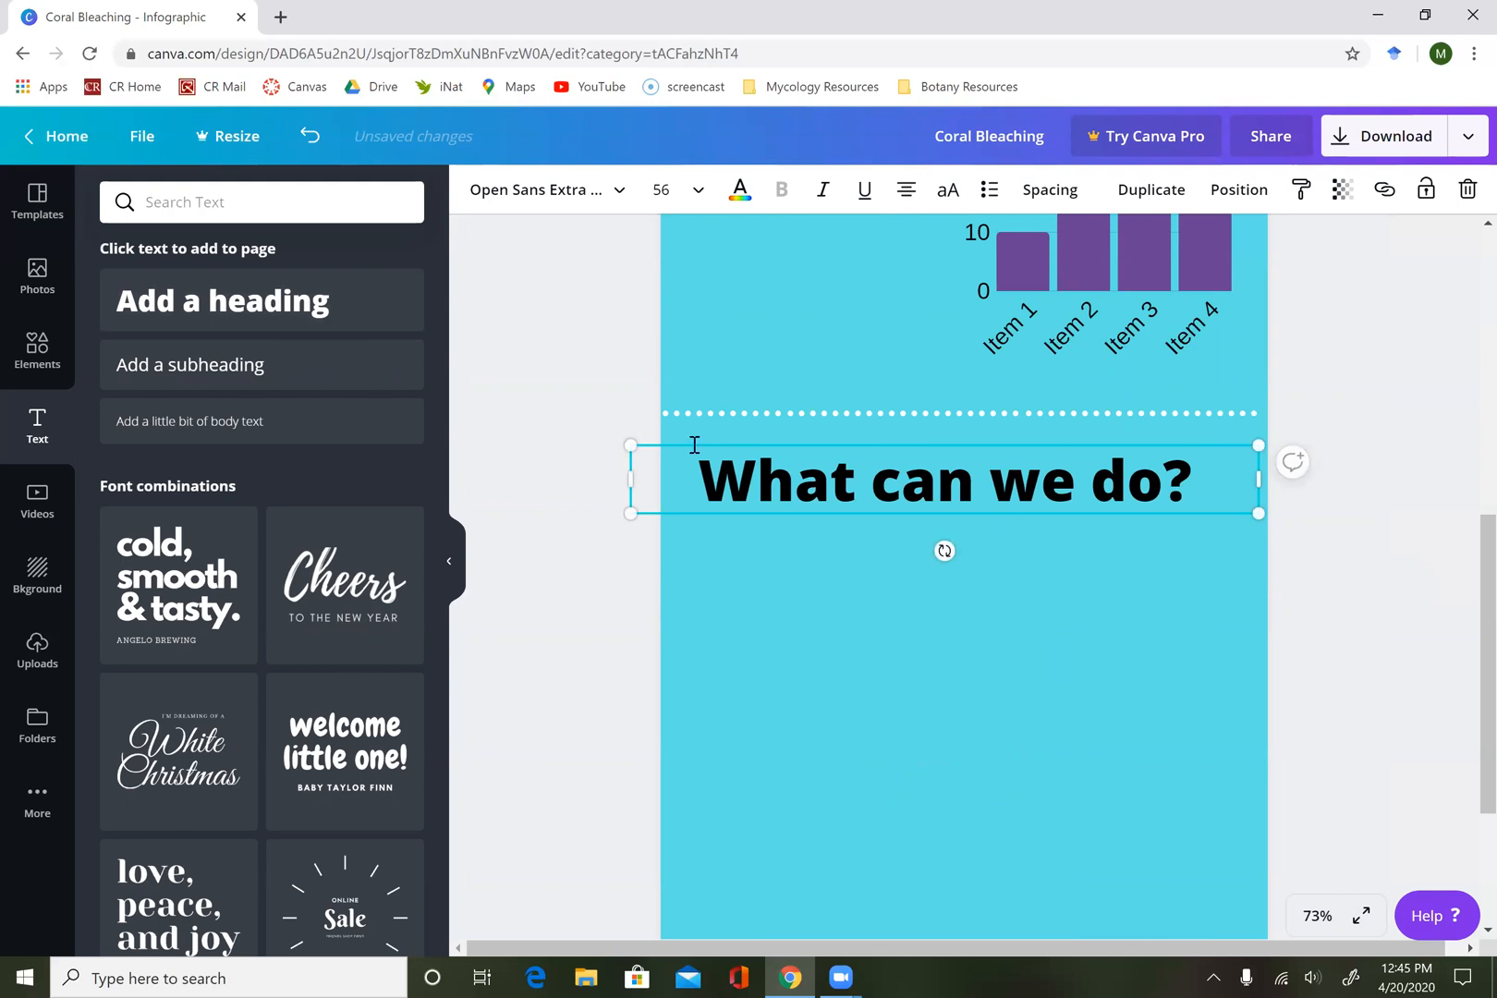
click(448, 589)
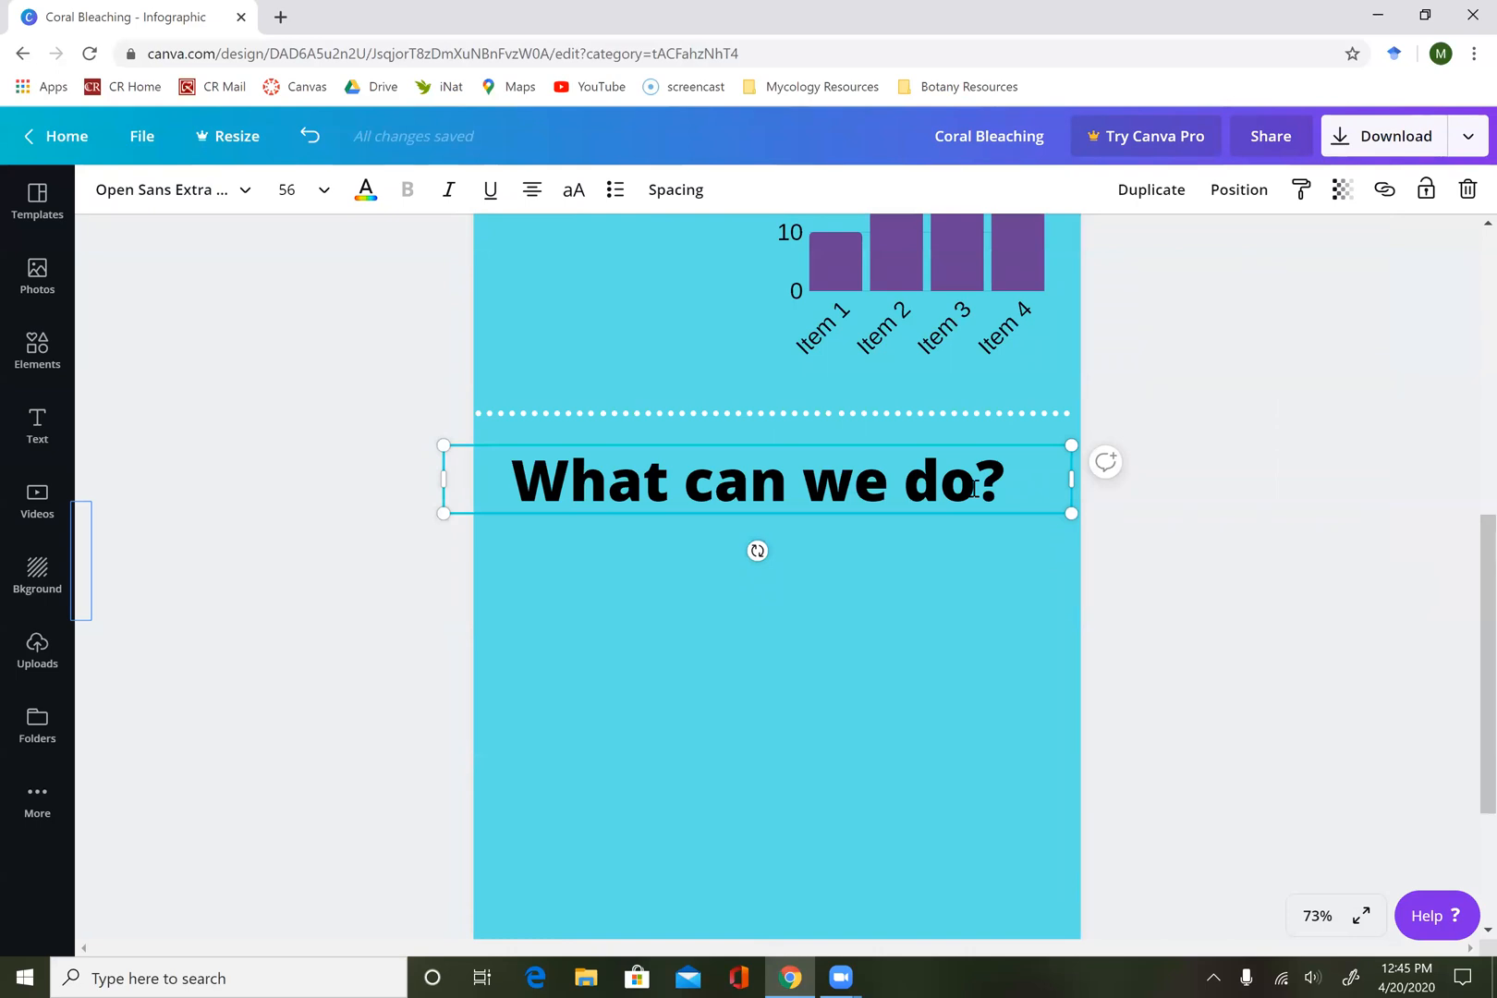
scroll(1310, 388, up, 5)
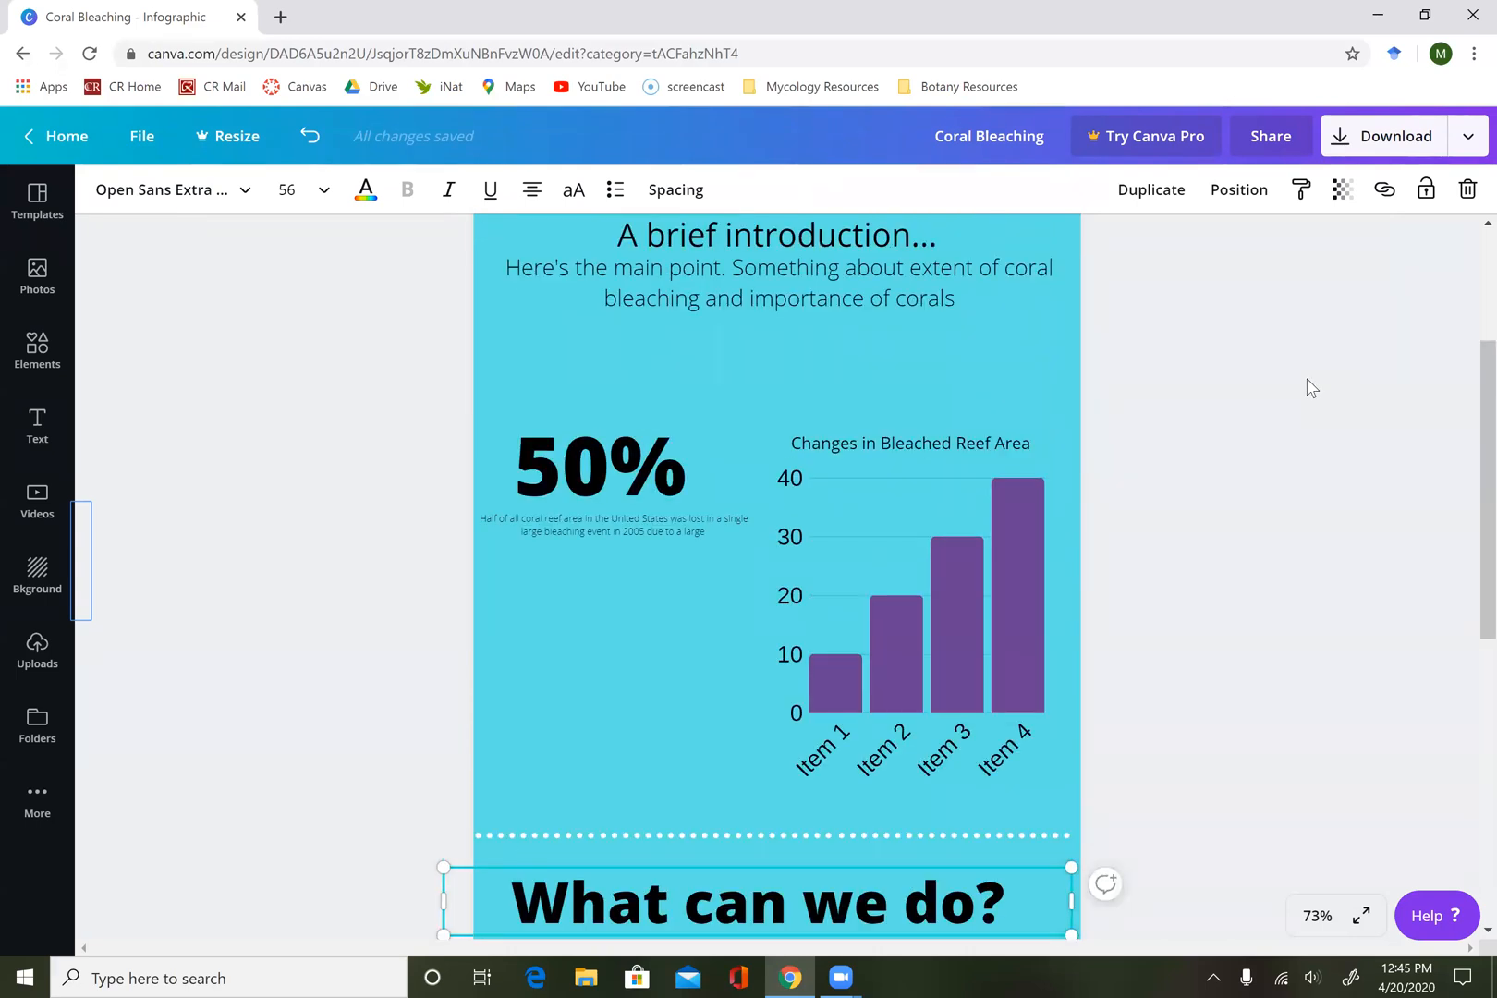
scroll(1310, 388, down, 4)
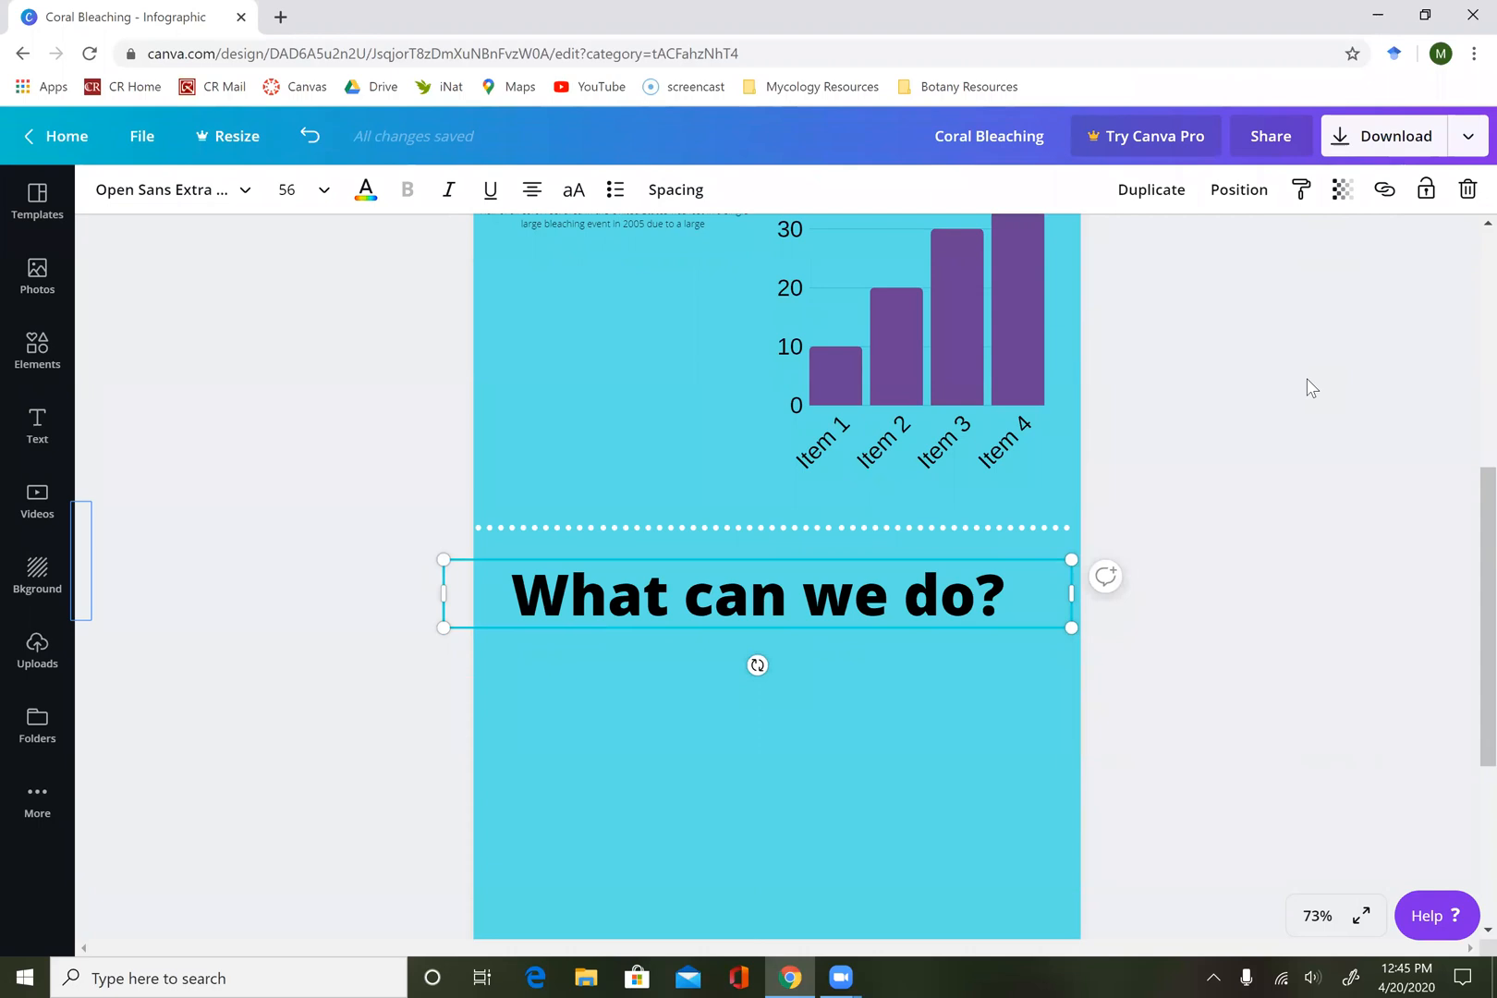